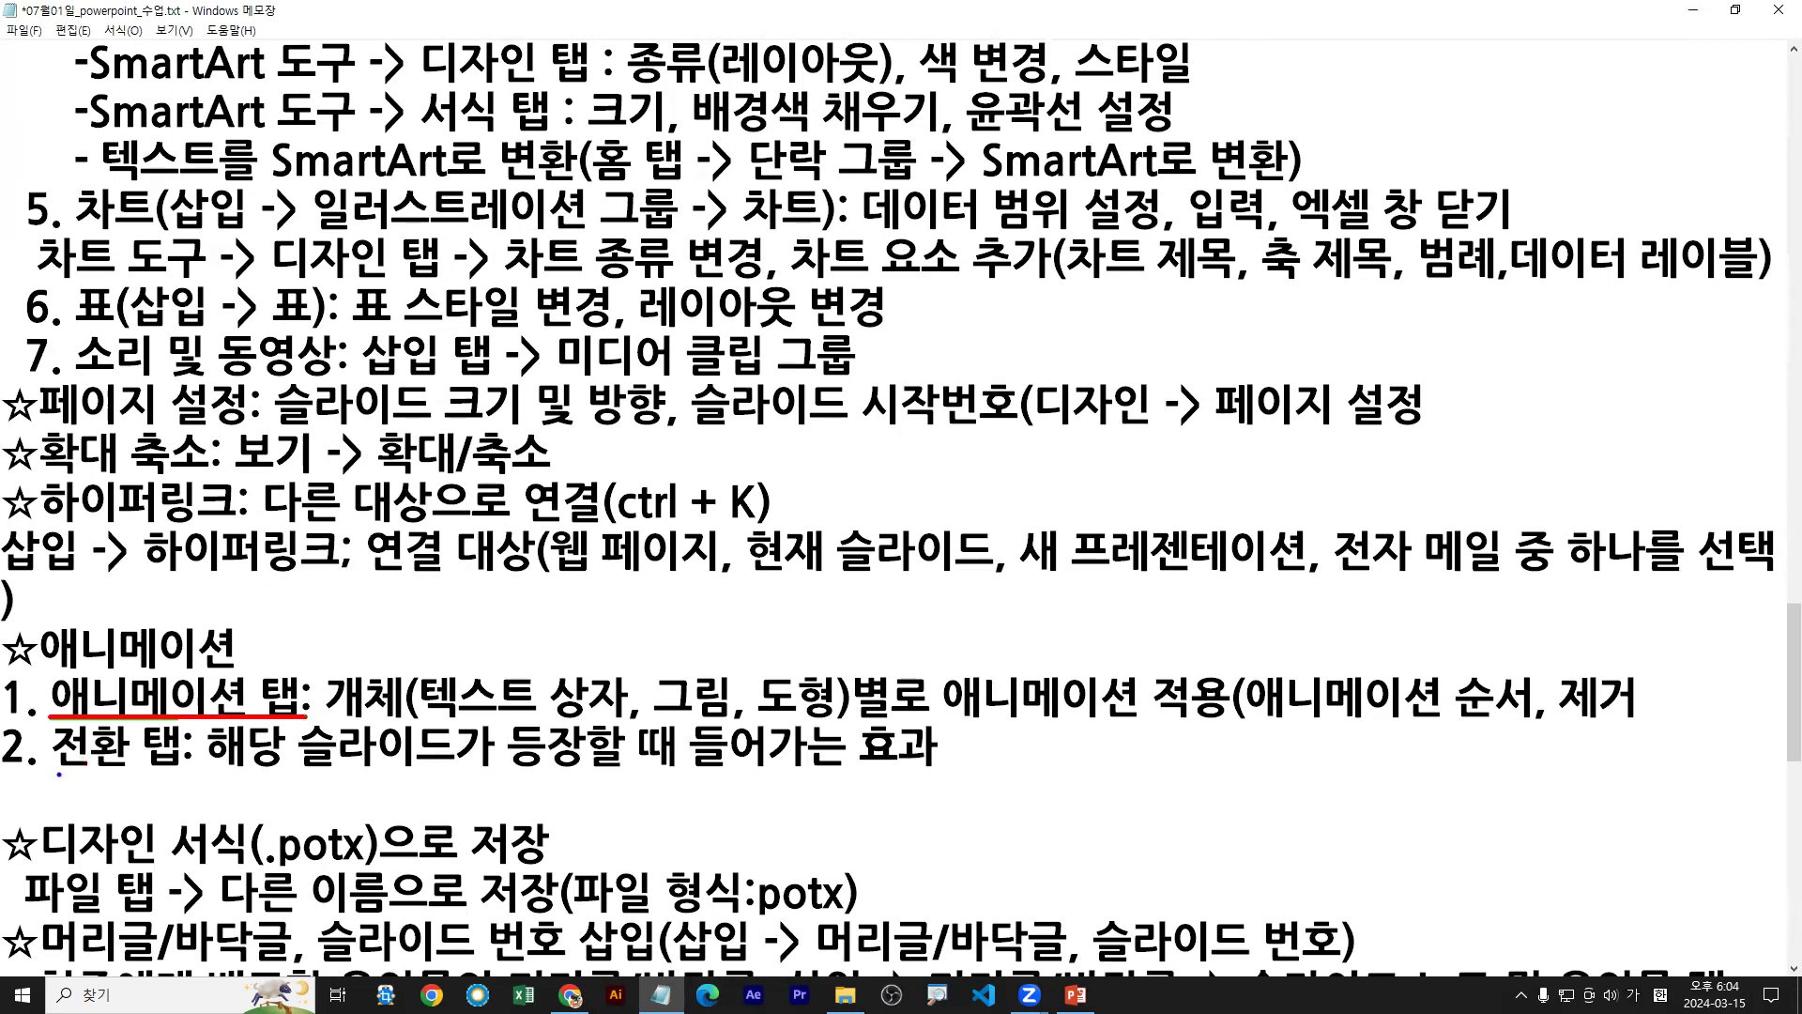
Mark up the notes, underlining the transition and animation explanations and pointing at the 애니메이션 heading
left_click_drag(45, 777, 187, 774)
left_click_drag(330, 724, 1231, 725)
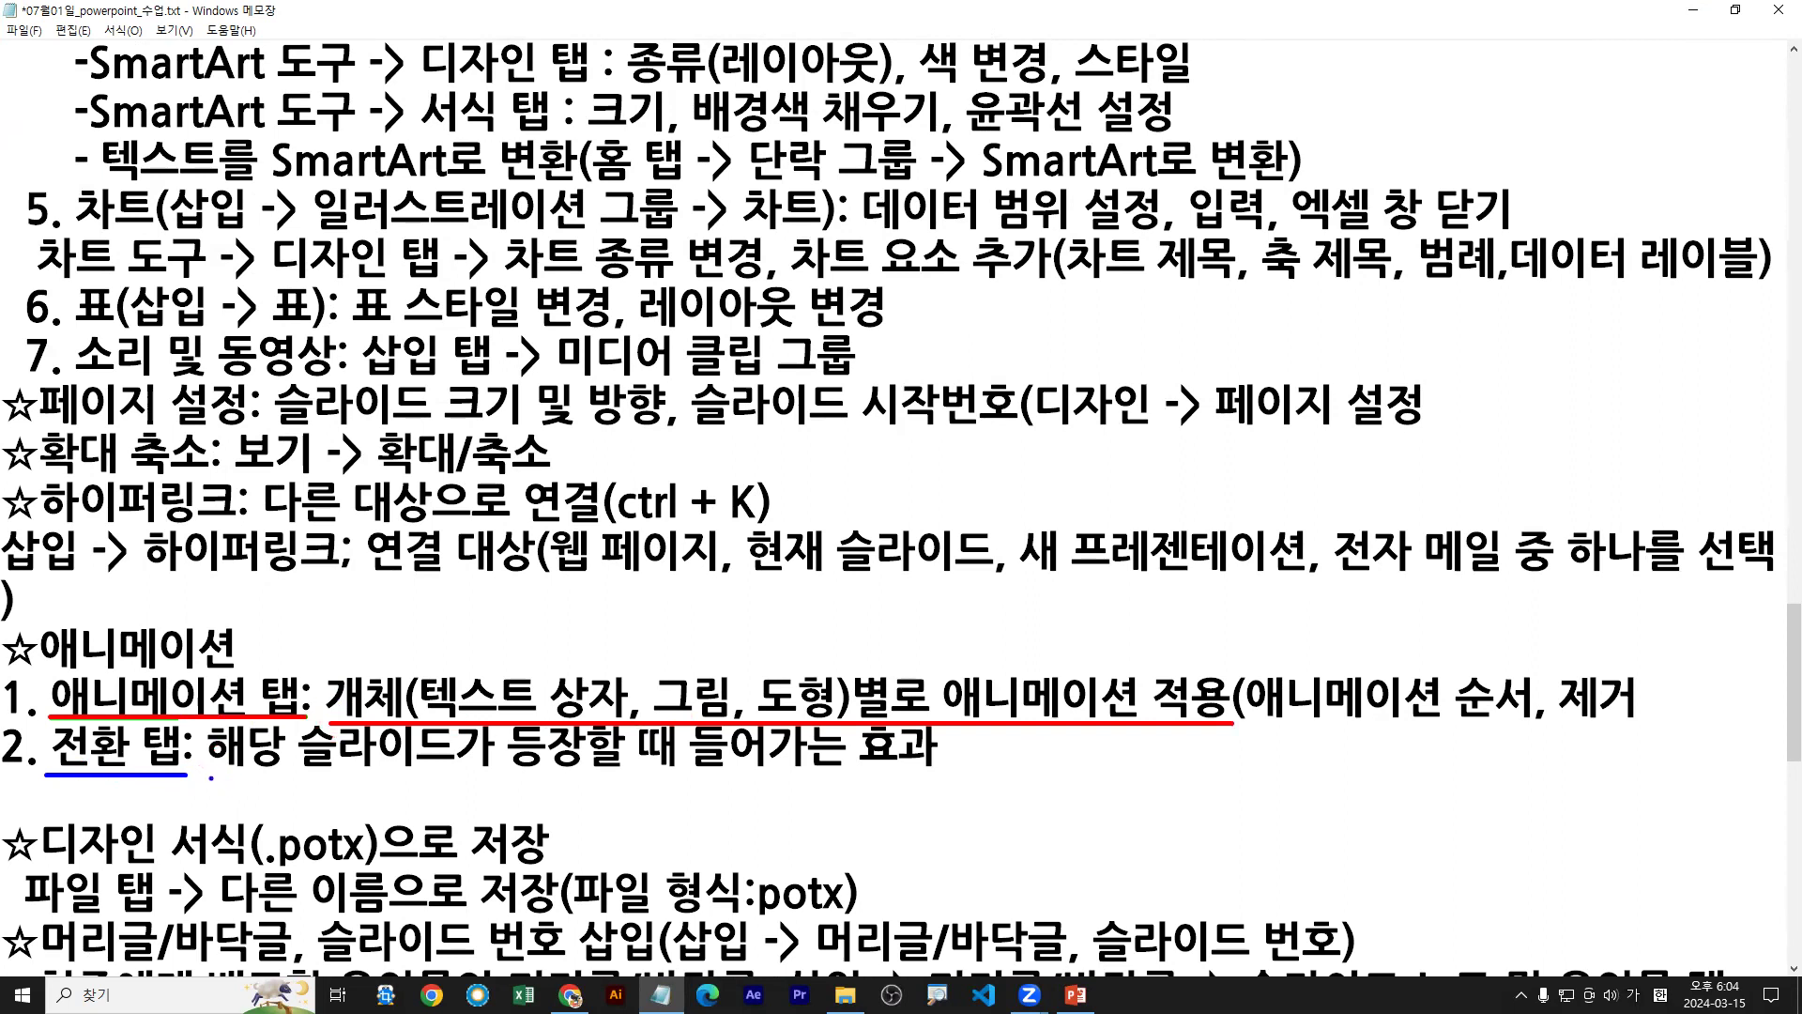
left_click_drag(211, 777, 941, 776)
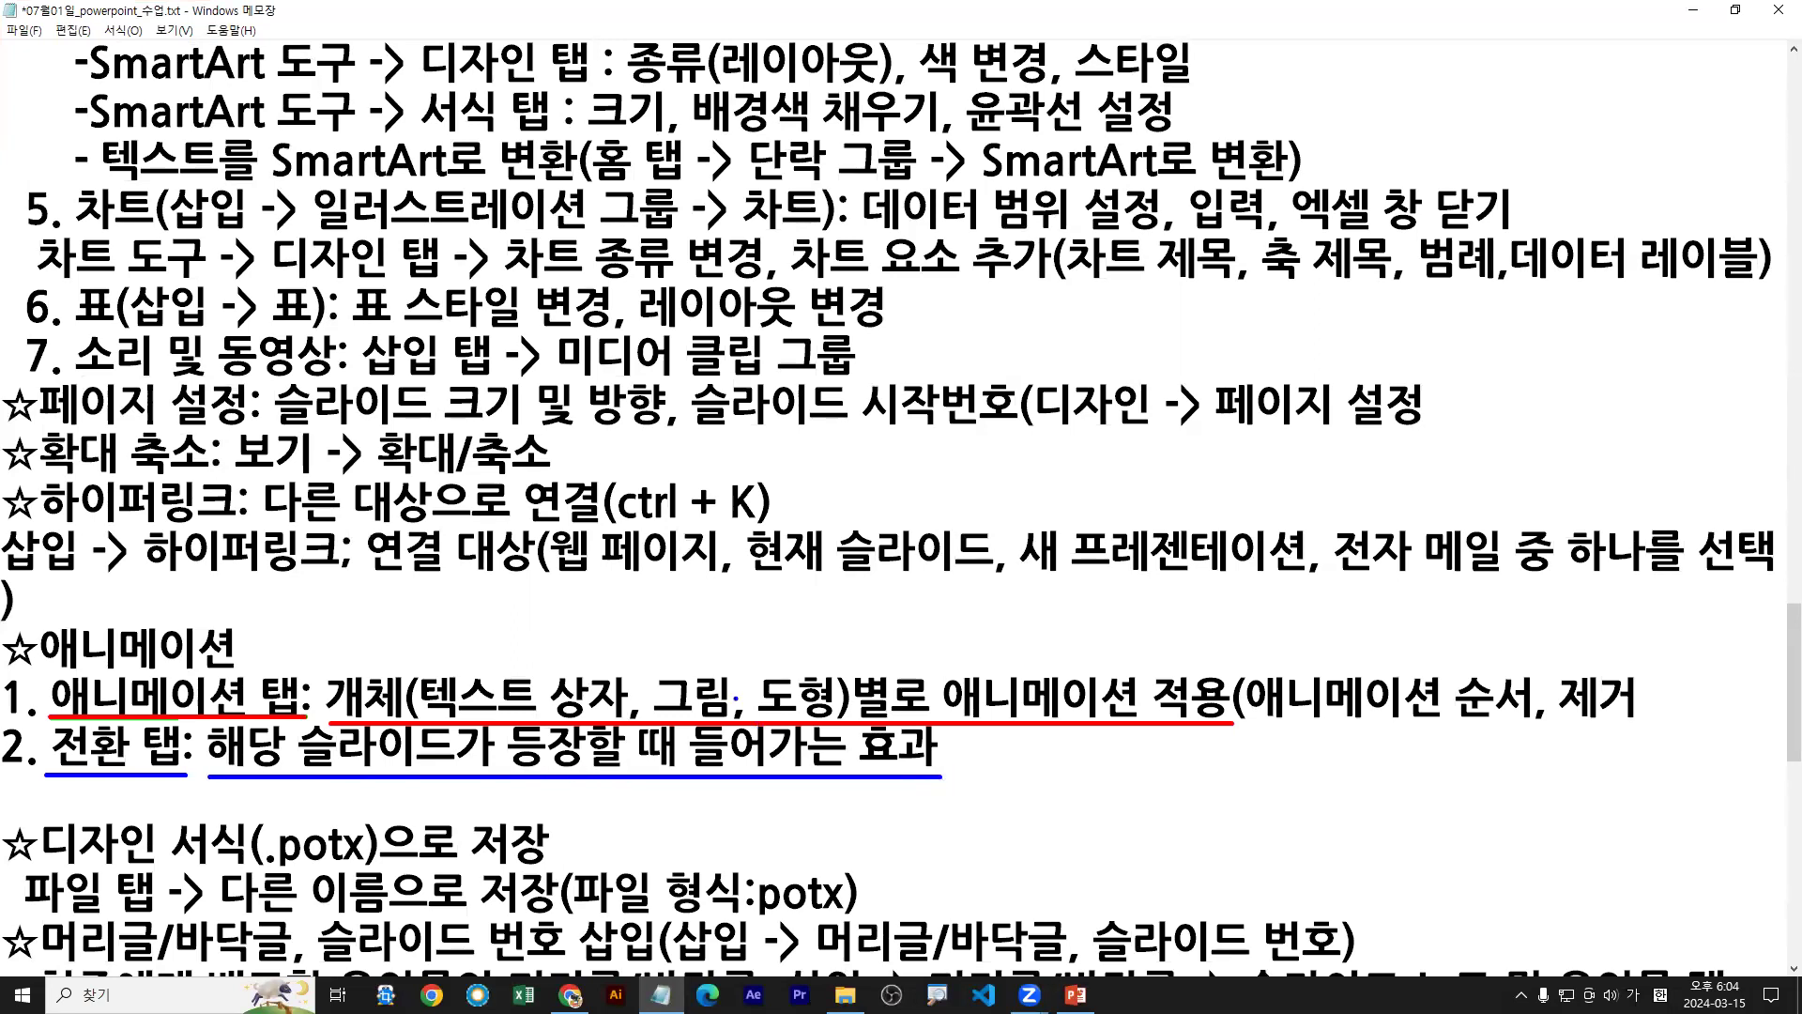
left_click_drag(222, 670, 248, 644)
left_click_drag(143, 770, 145, 791)
left_click_drag(1258, 722, 1635, 721)
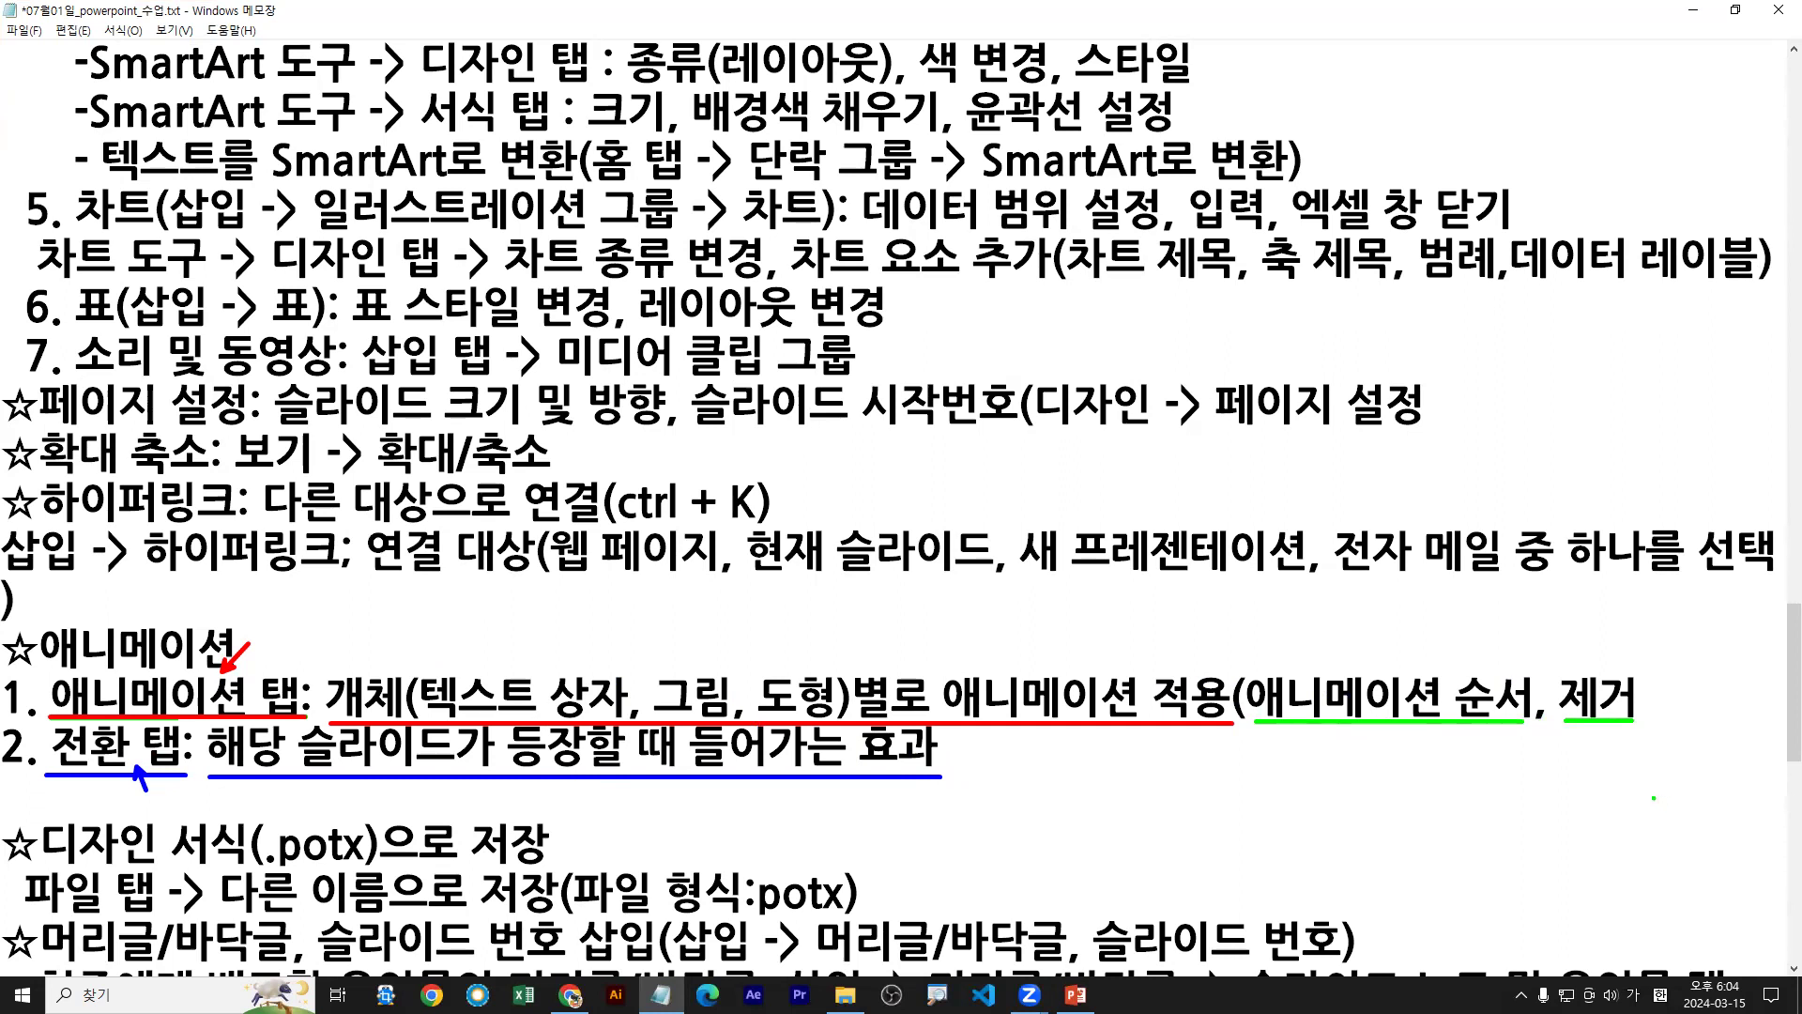
key("Escape")
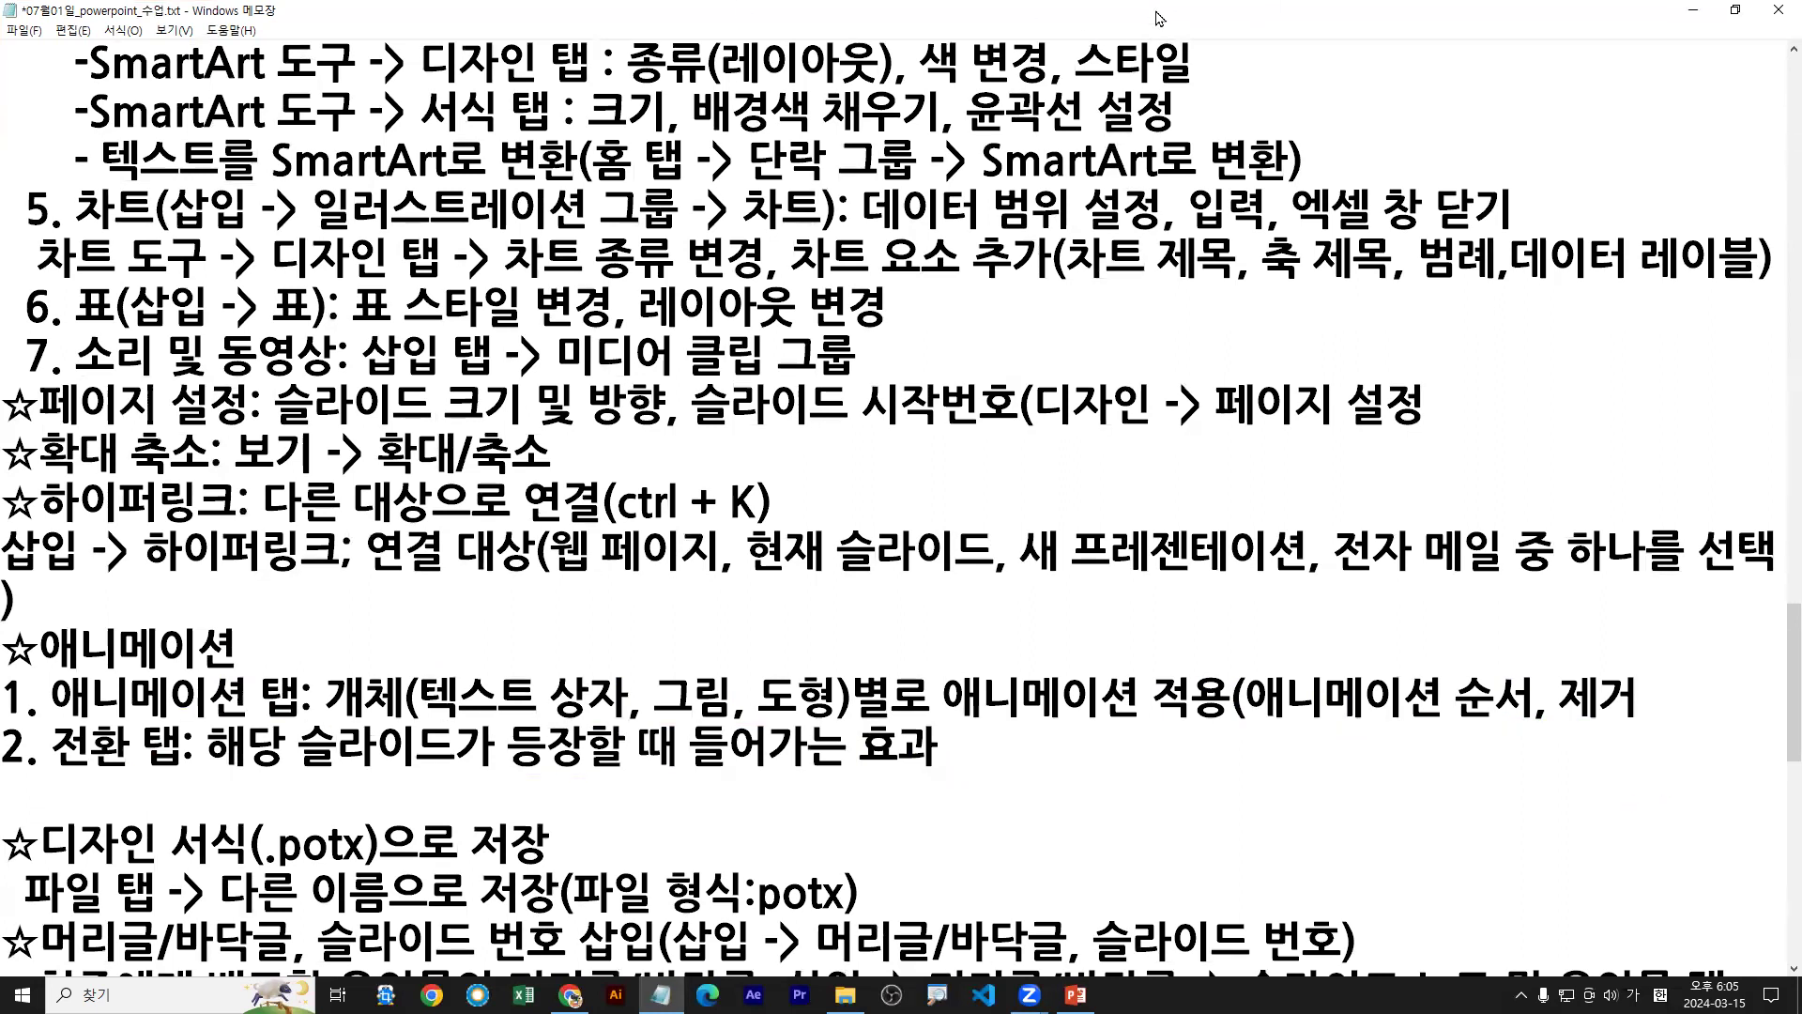
Bring PowerPoint forward and select the Coffee title text box on slide 1
double_click(1164, 17)
scroll(631, 845, "down", 4)
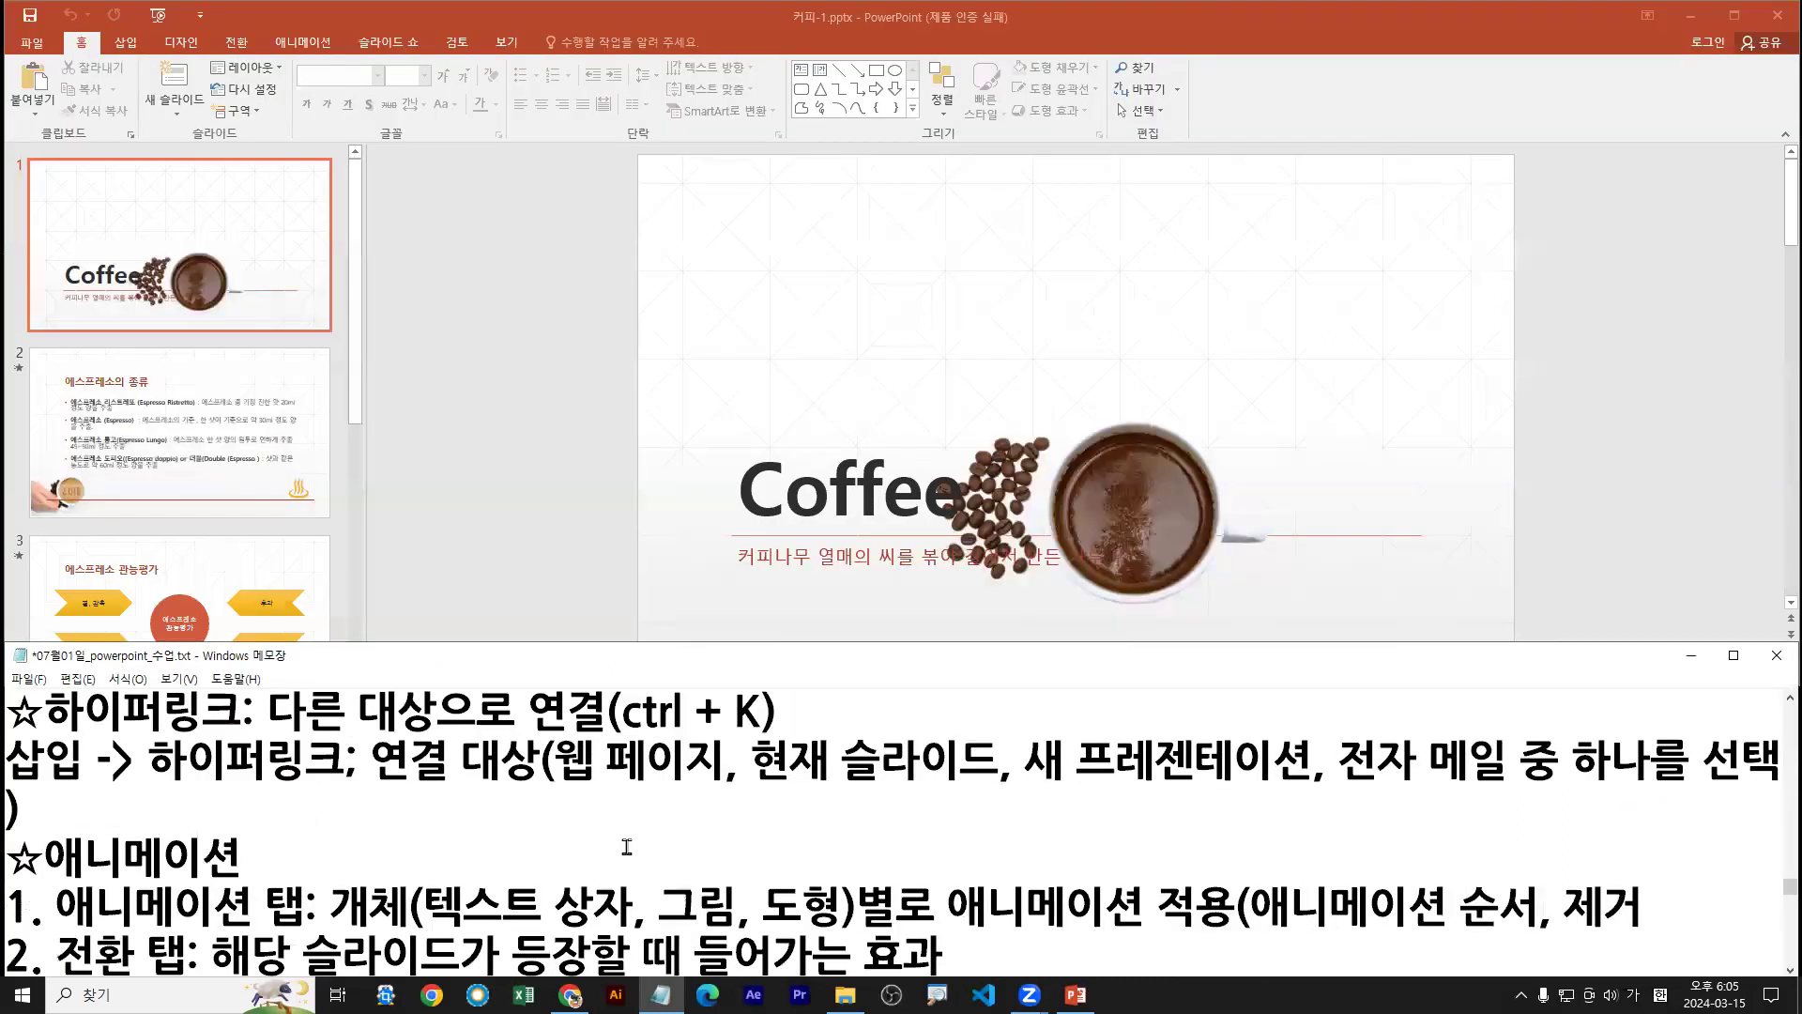
left_click(583, 402)
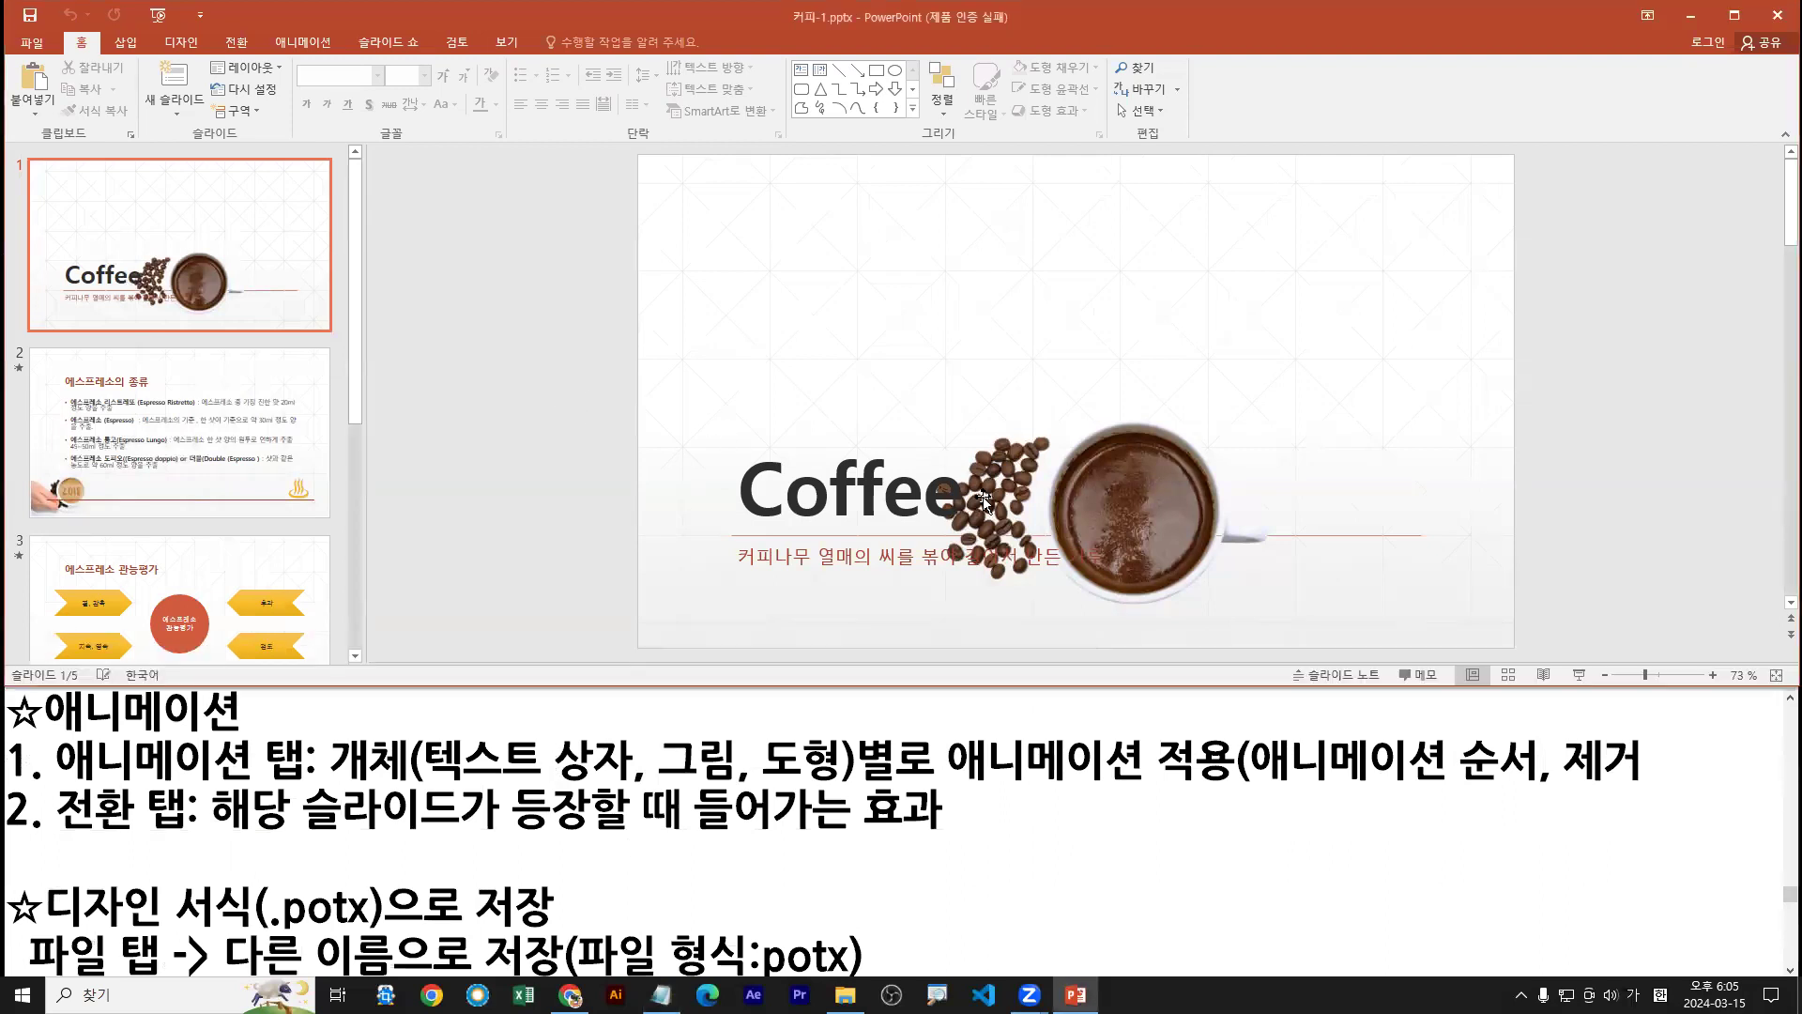
left_click(294, 291)
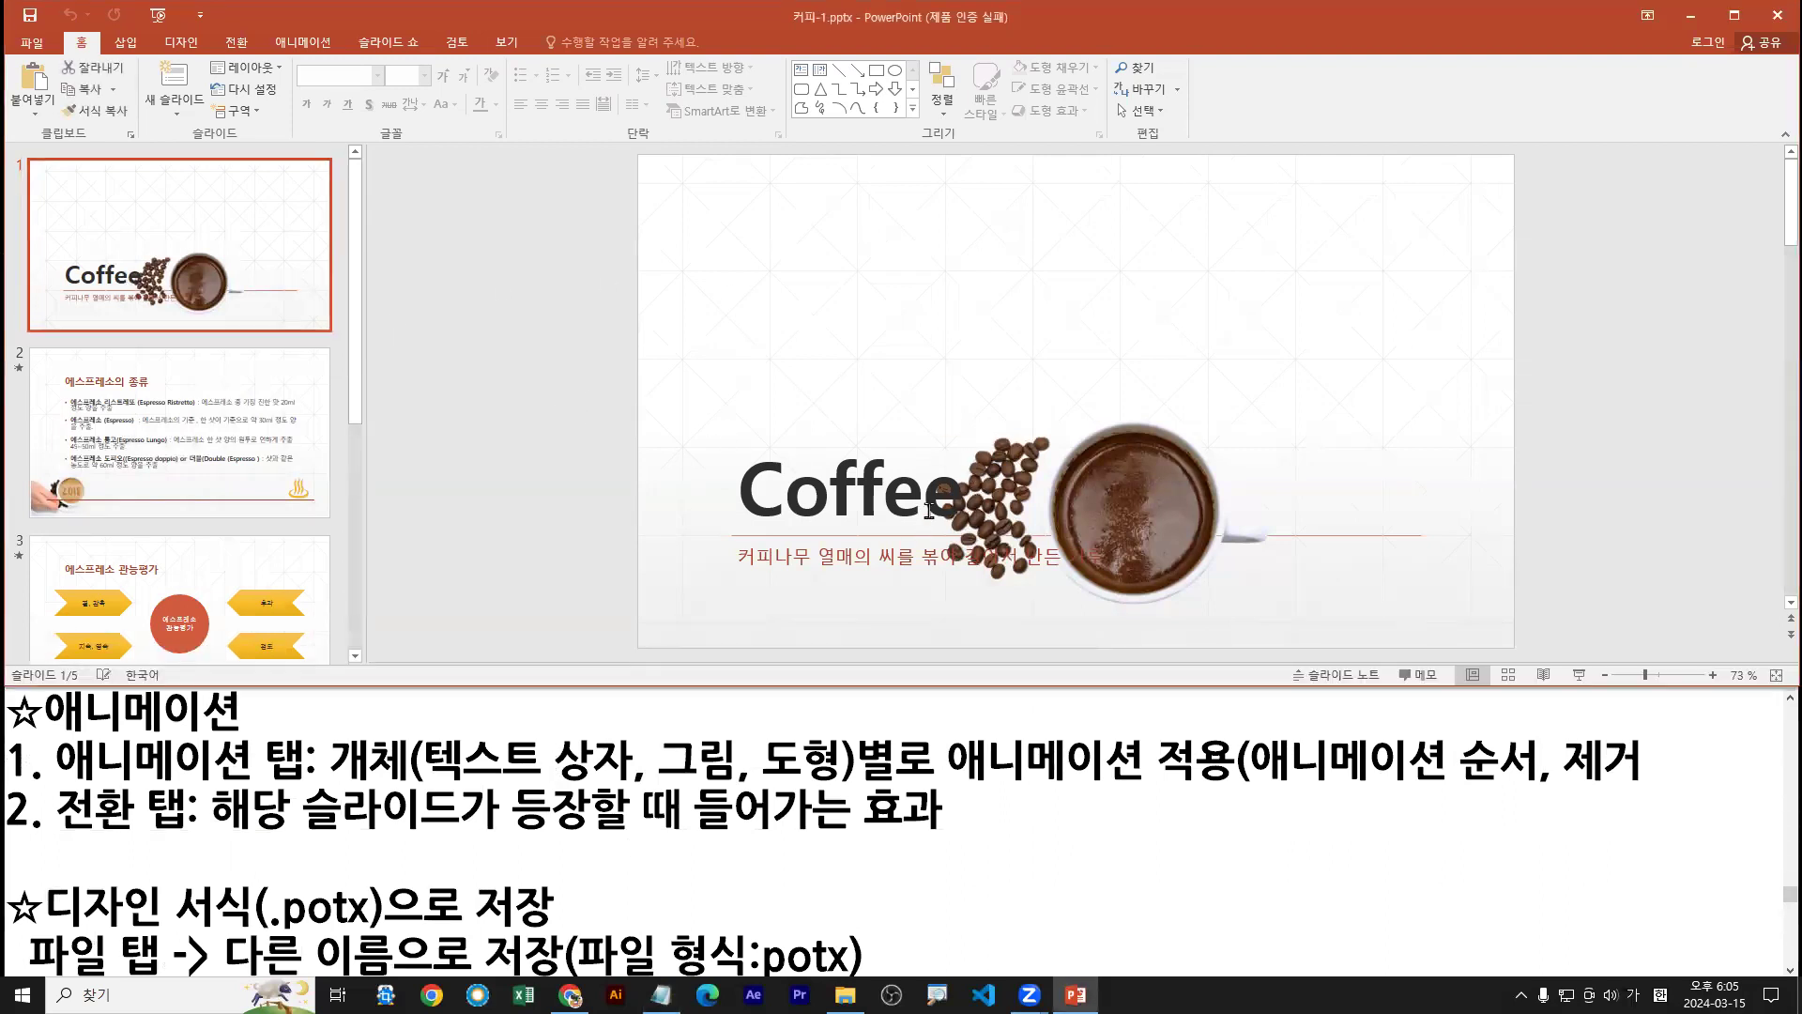
left_click(839, 497)
left_click_drag(854, 470, 913, 376)
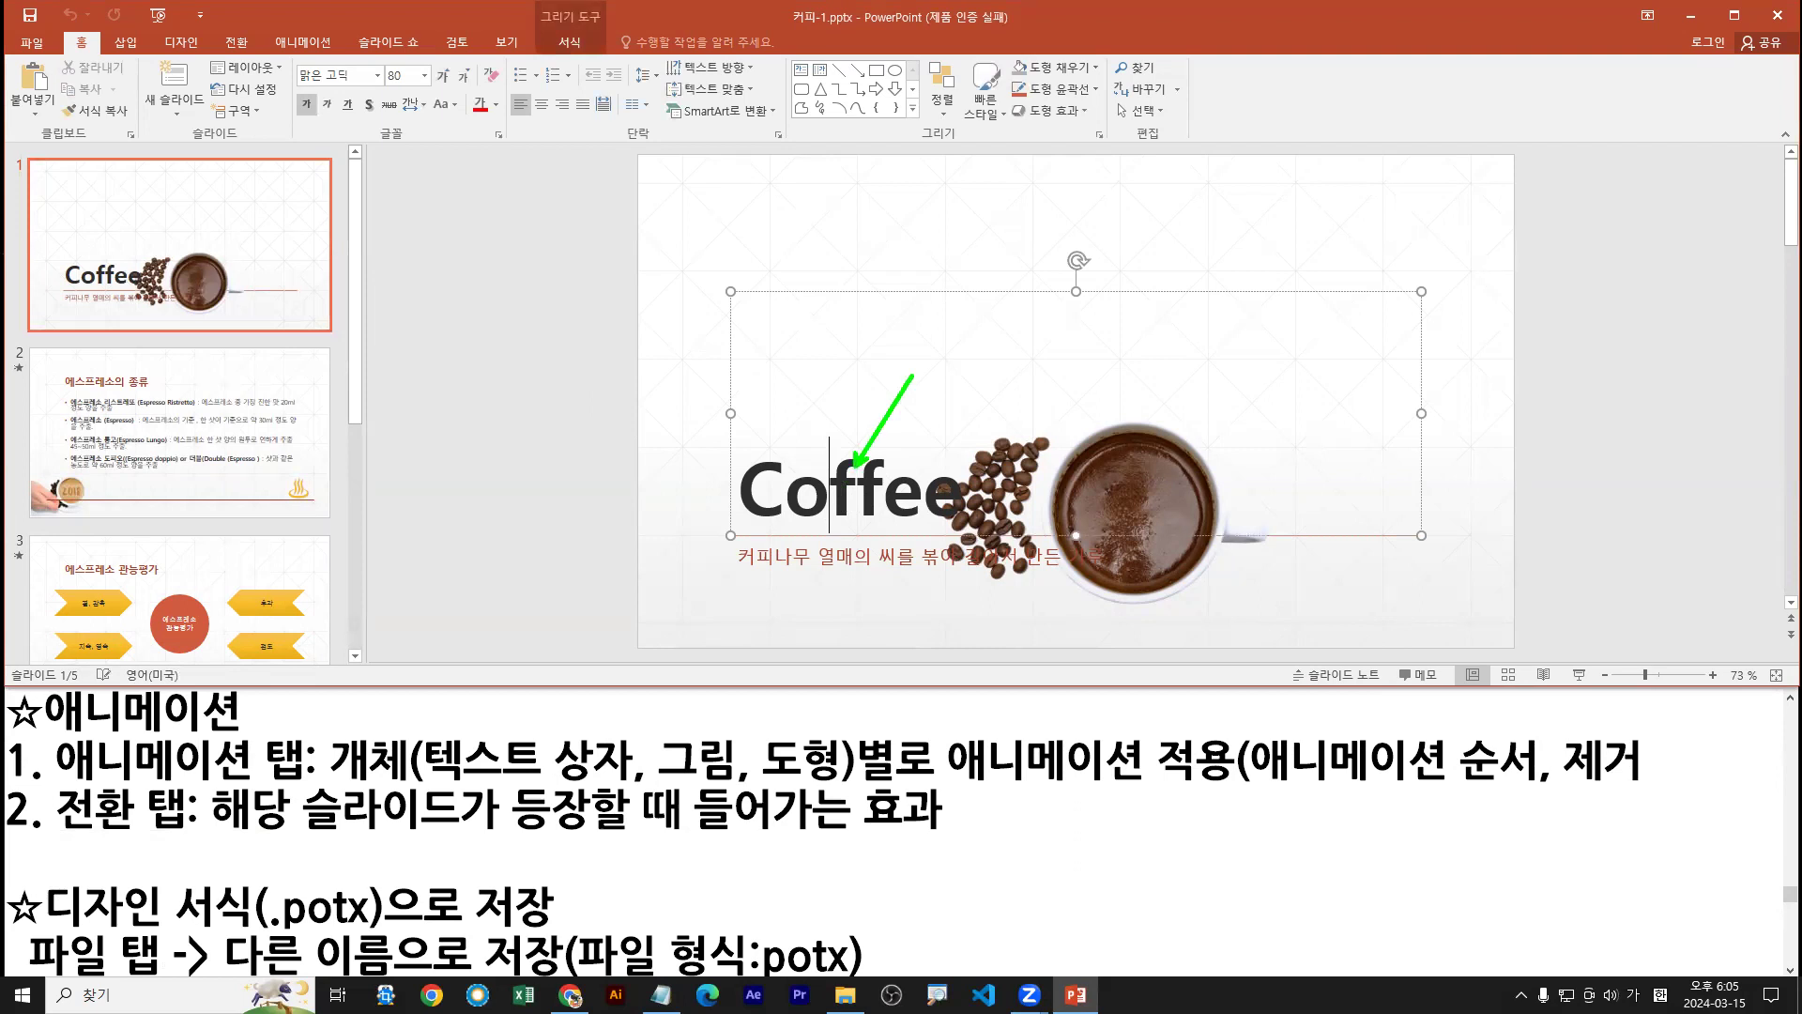
left_click_drag(311, 38, 336, 1)
left_click_drag(890, 495, 886, 478)
key("Escape")
Apply the 회전 entrance effect to the Coffee title from the full Animations gallery
left_click(304, 44)
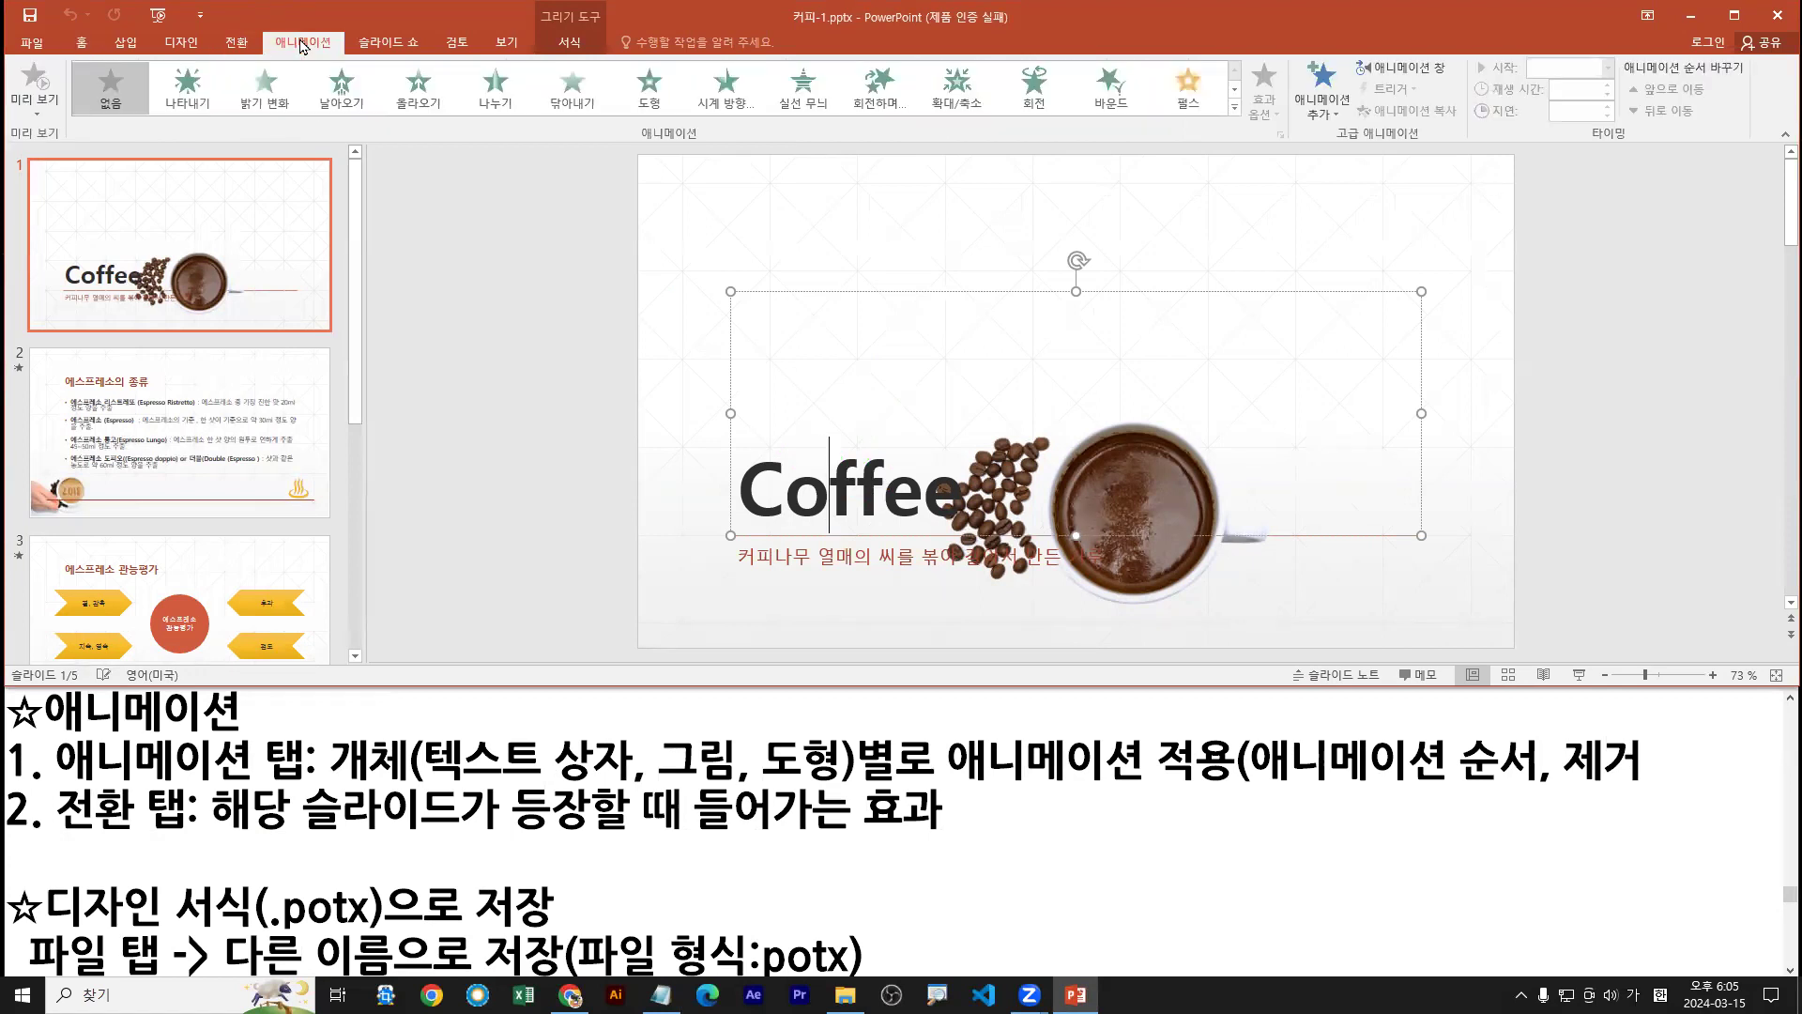
left_click(1235, 108)
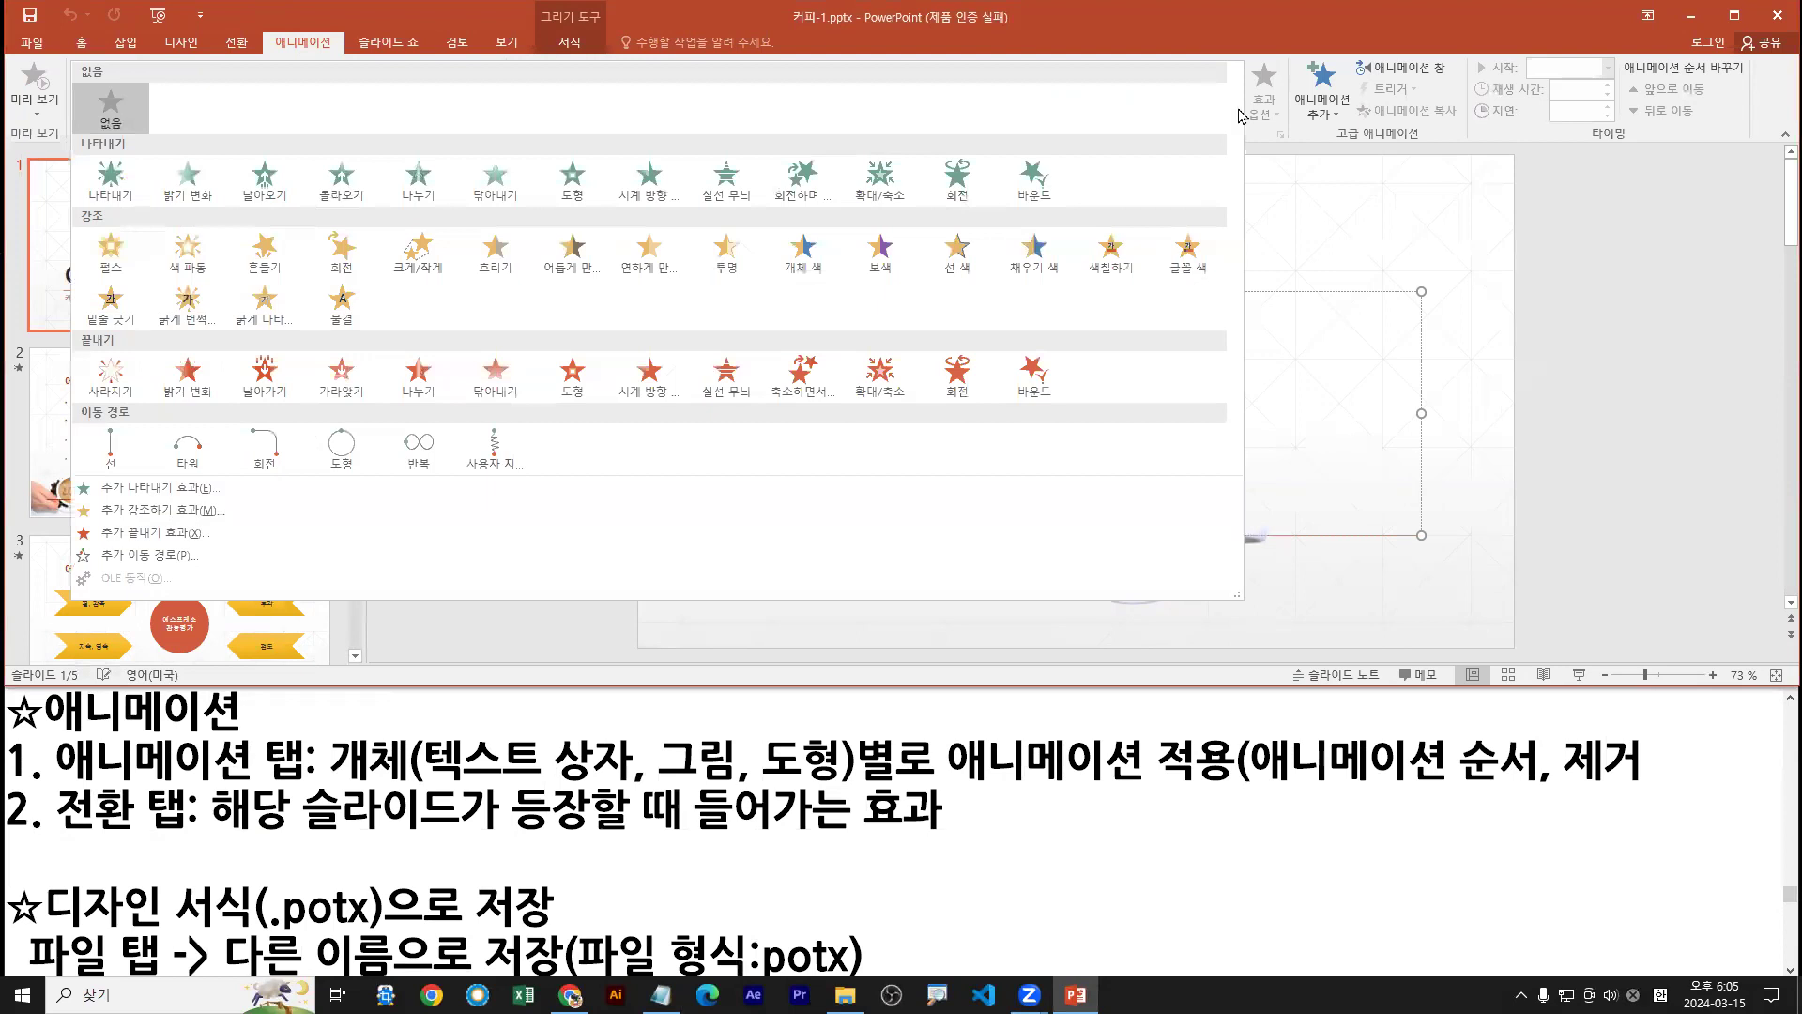
key("Escape")
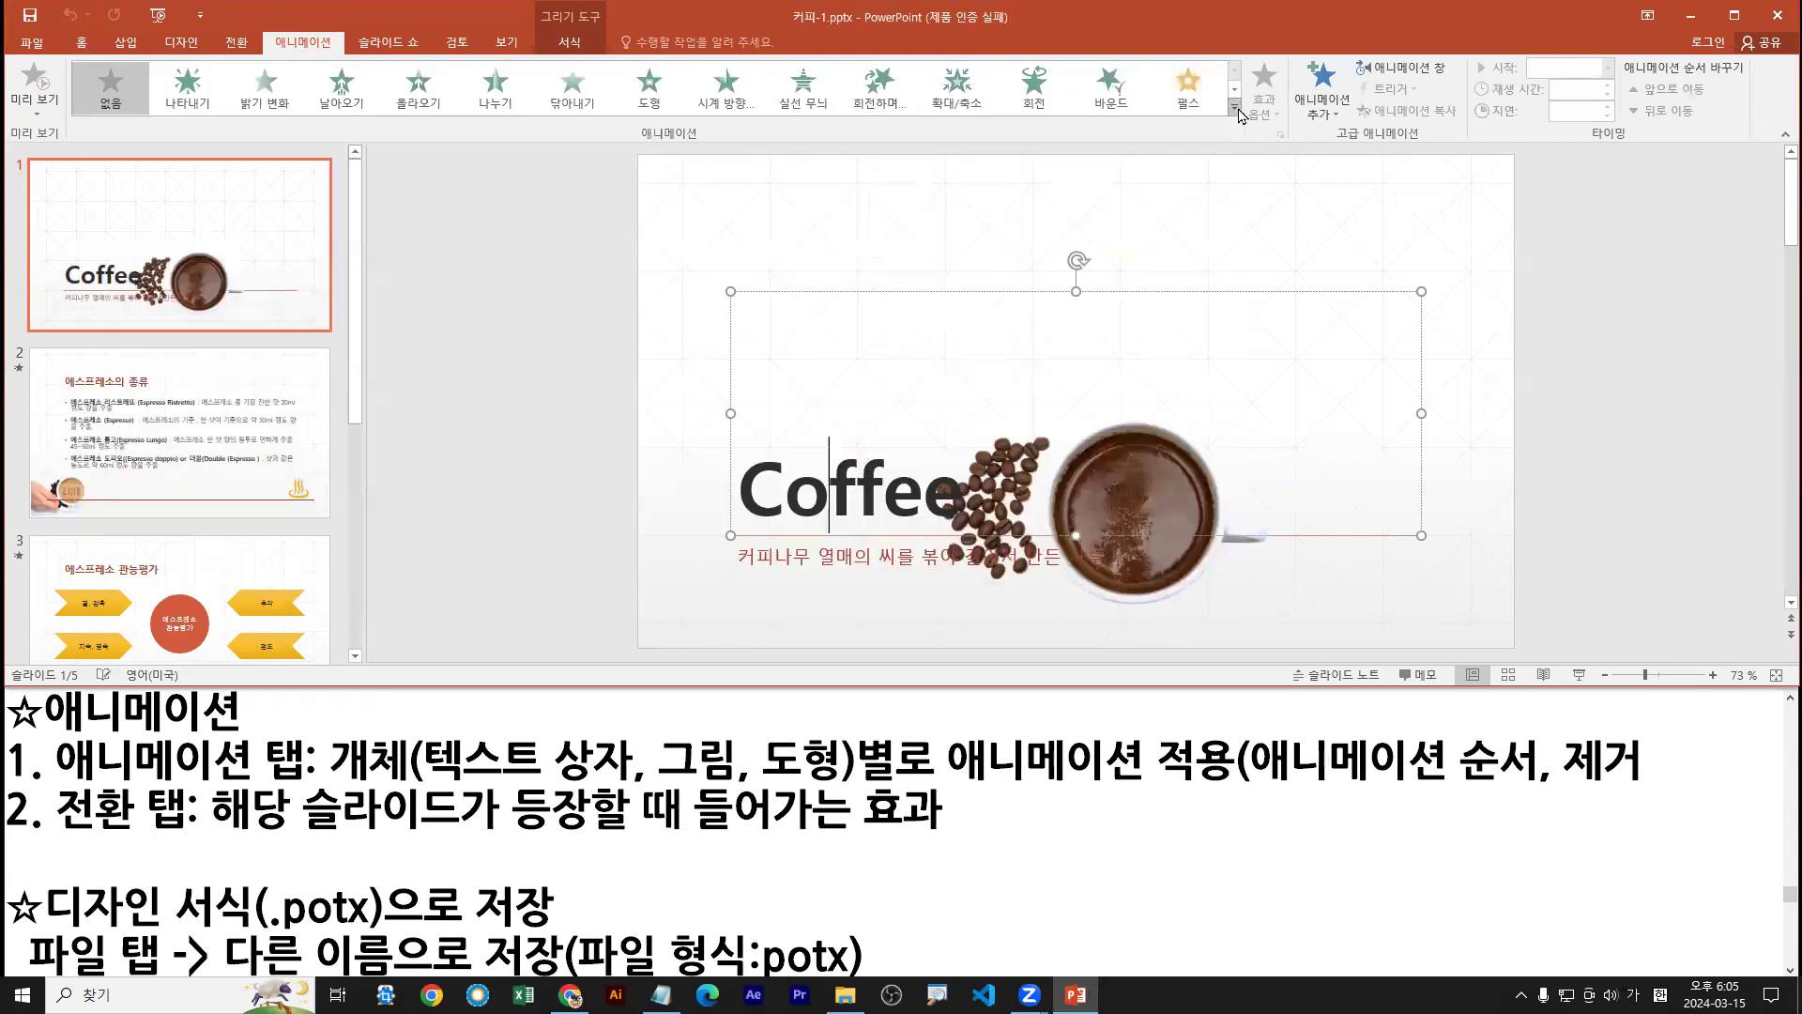
left_click(1235, 109)
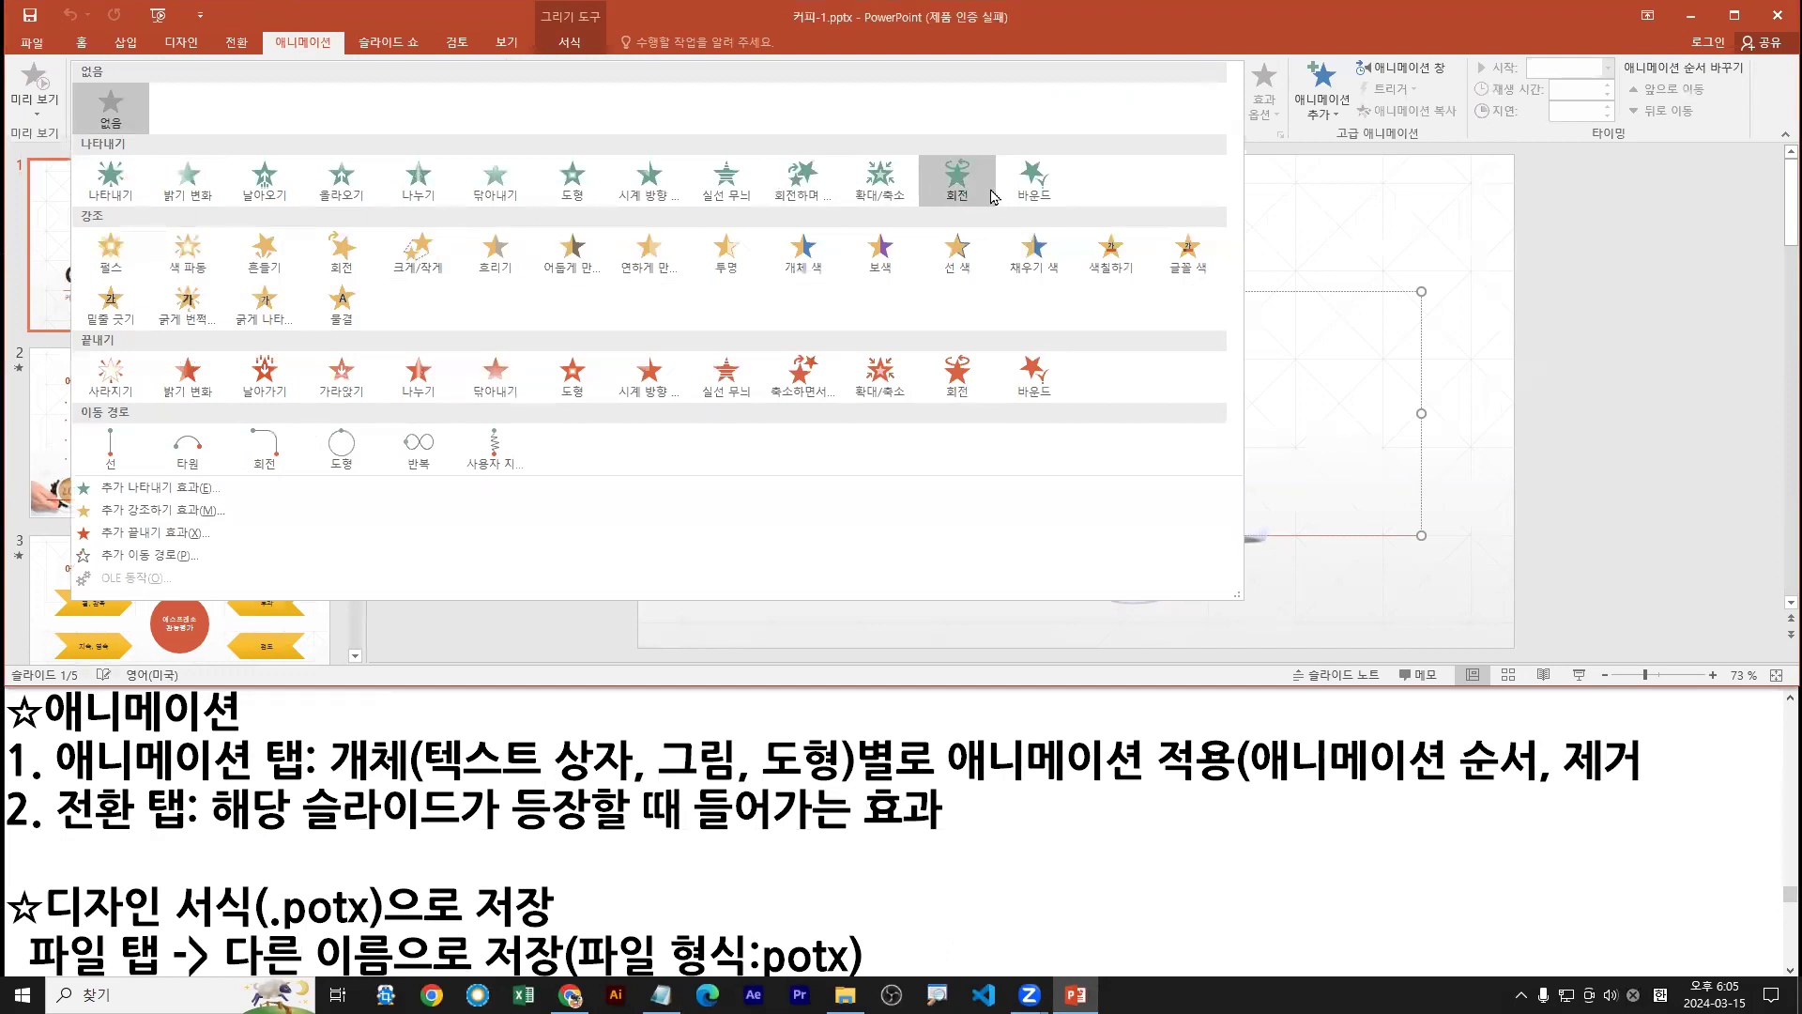
left_click(961, 186)
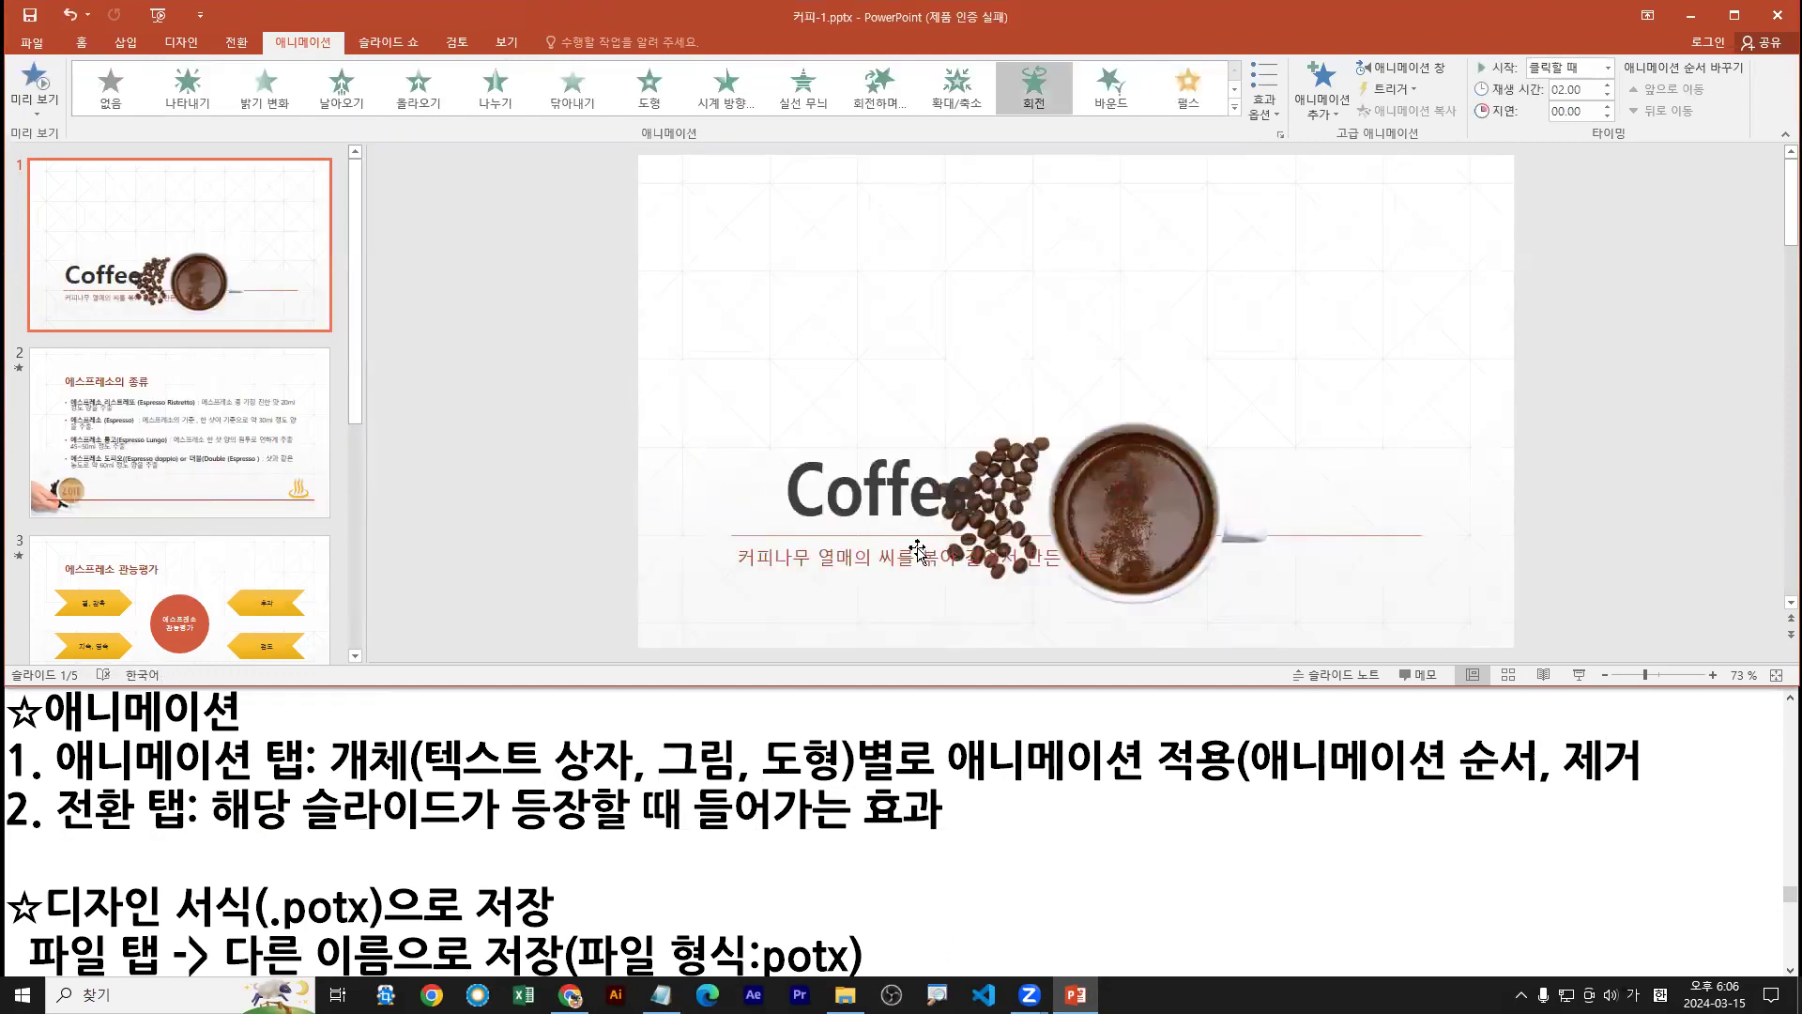
Give the coffee cup picture the 회전하며 밝기 변화 entrance effect
left_click(1163, 515)
left_click_drag(1179, 546, 1234, 635)
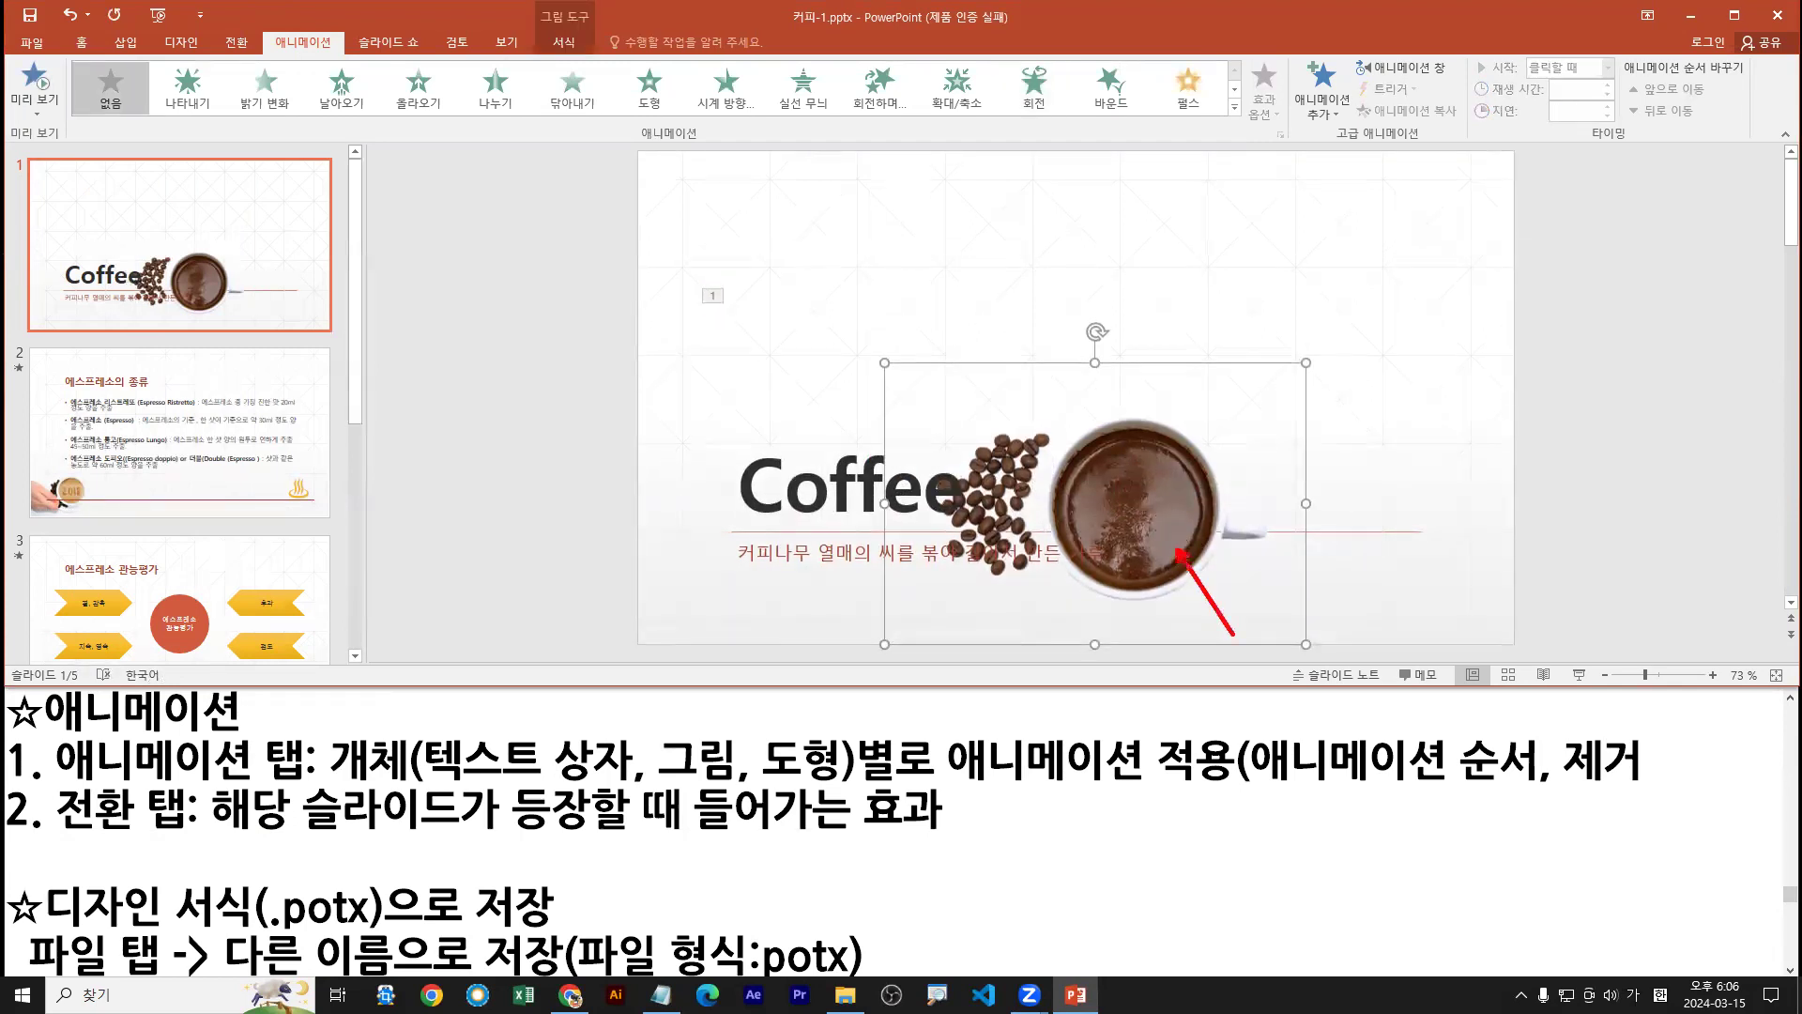
key("Escape")
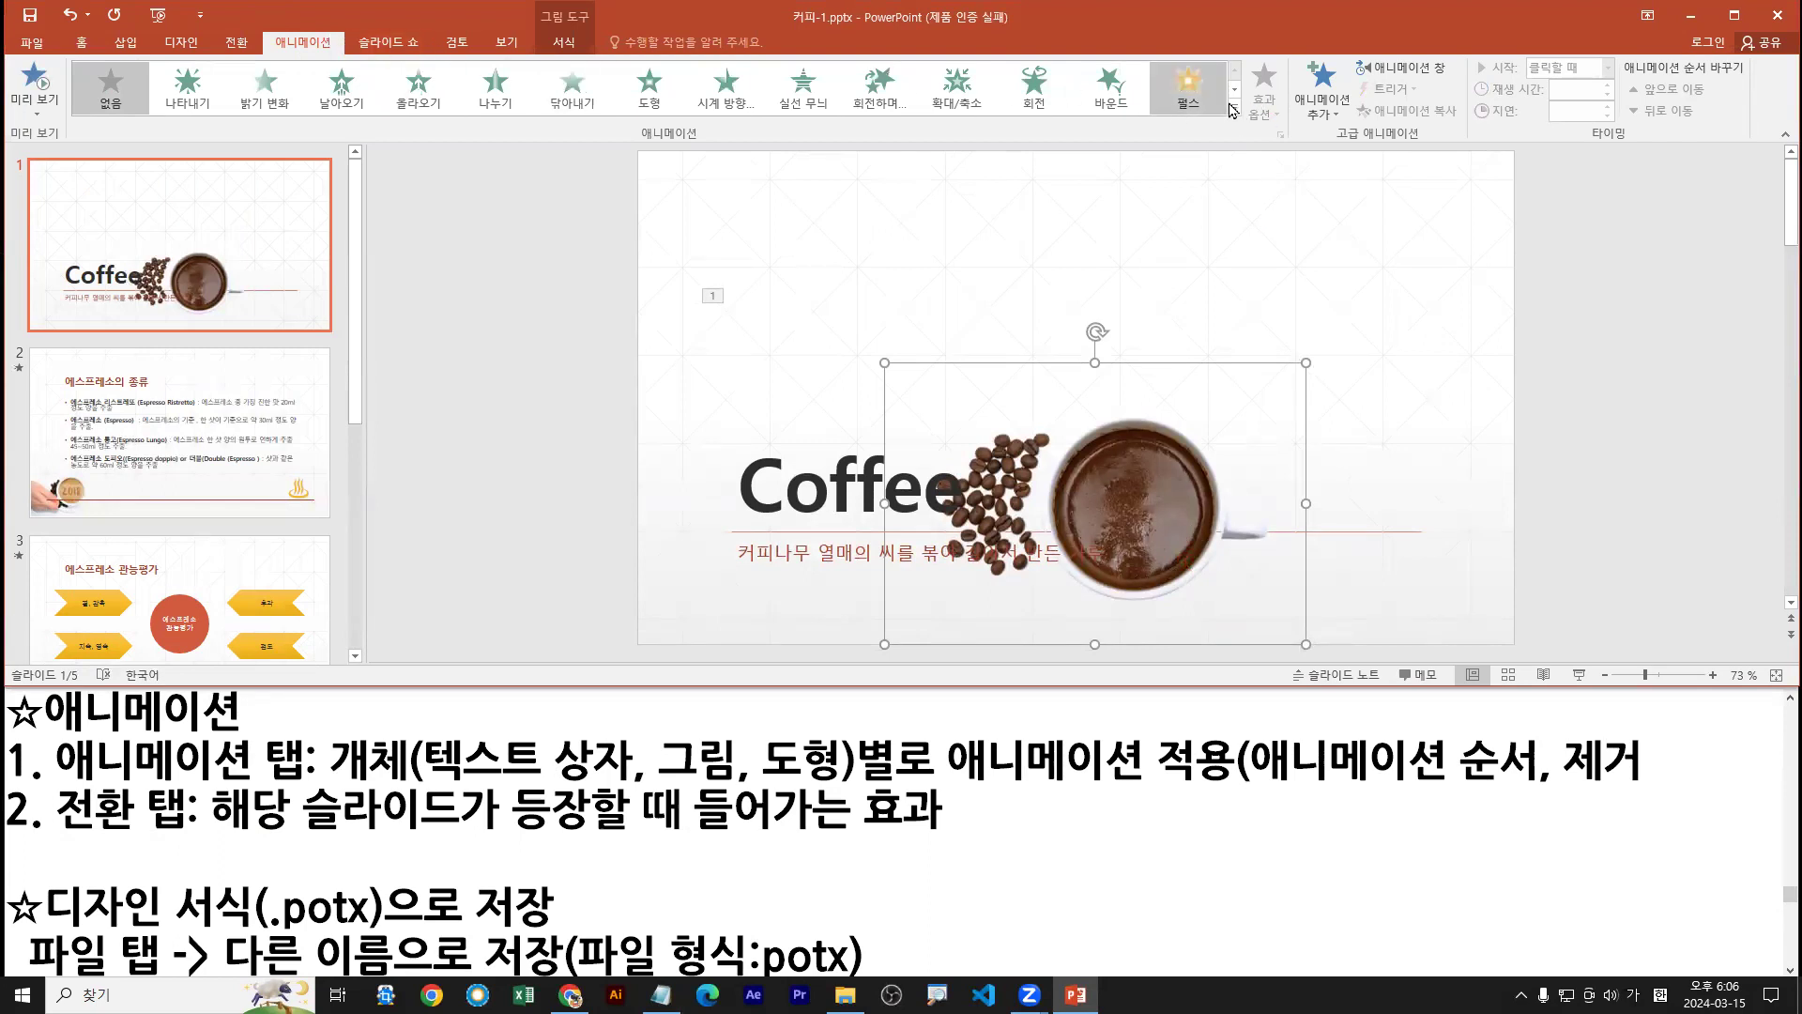
left_click(1234, 108)
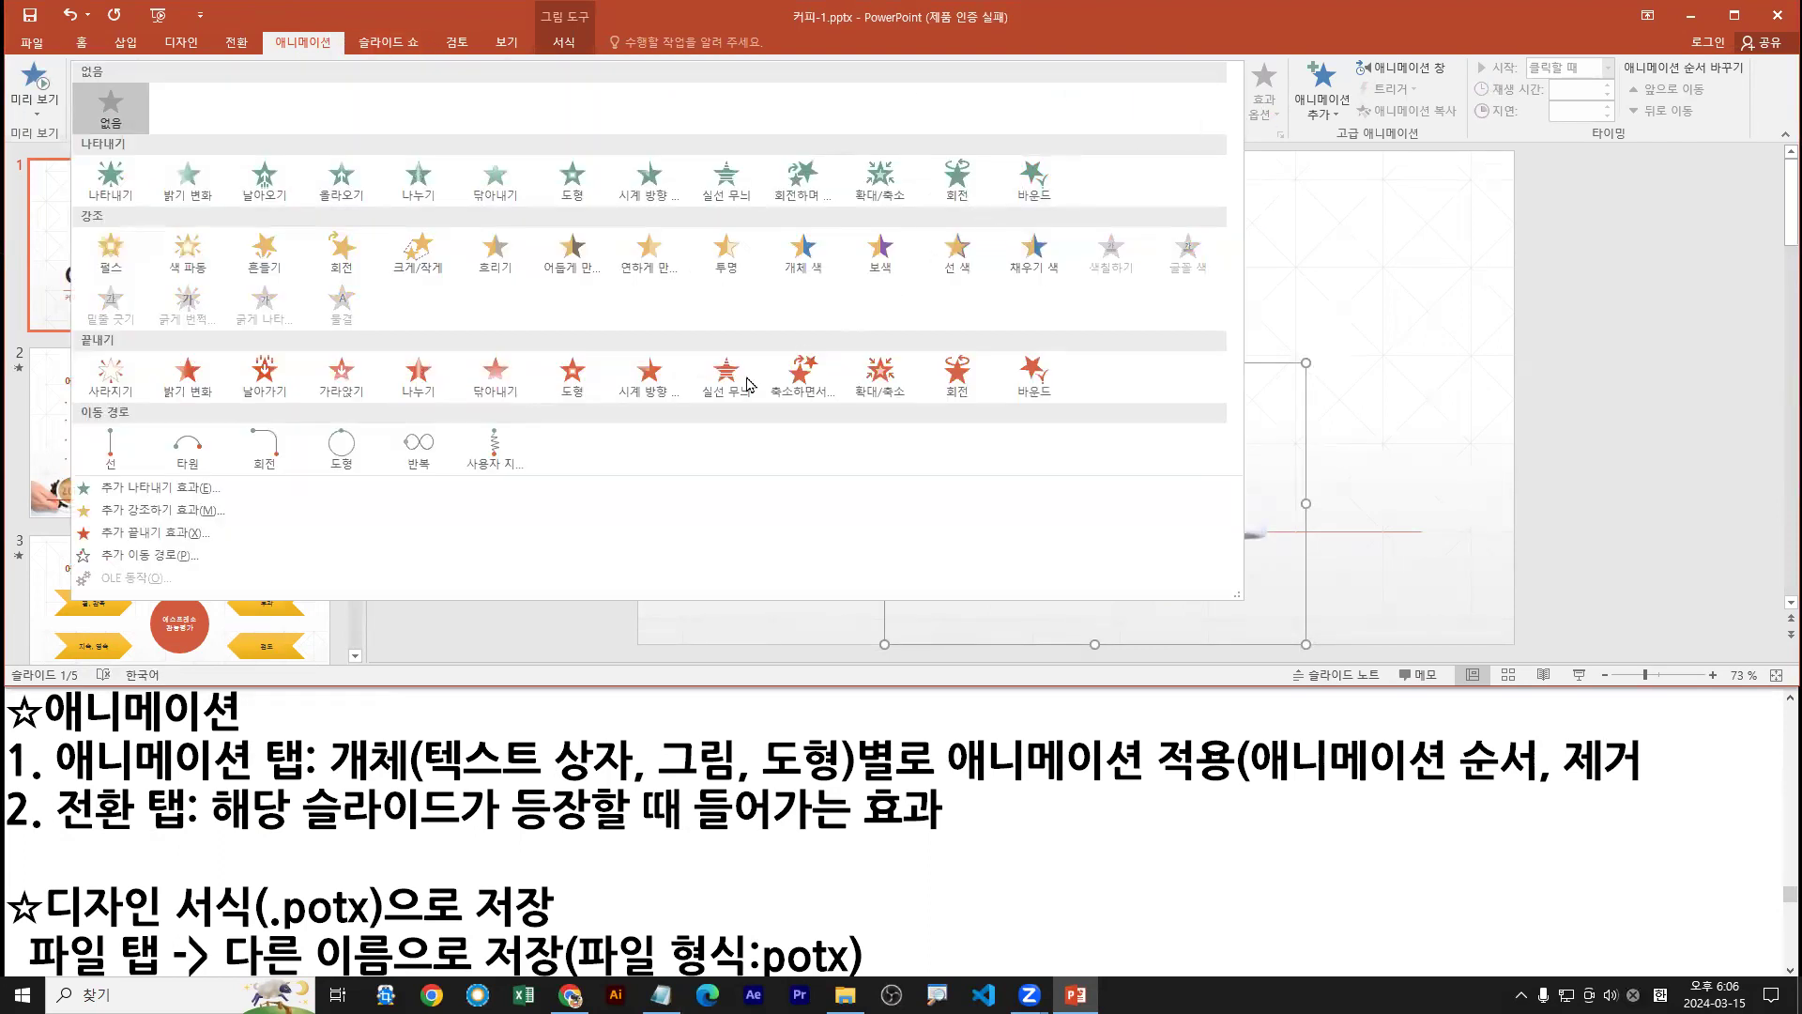
left_click(806, 179)
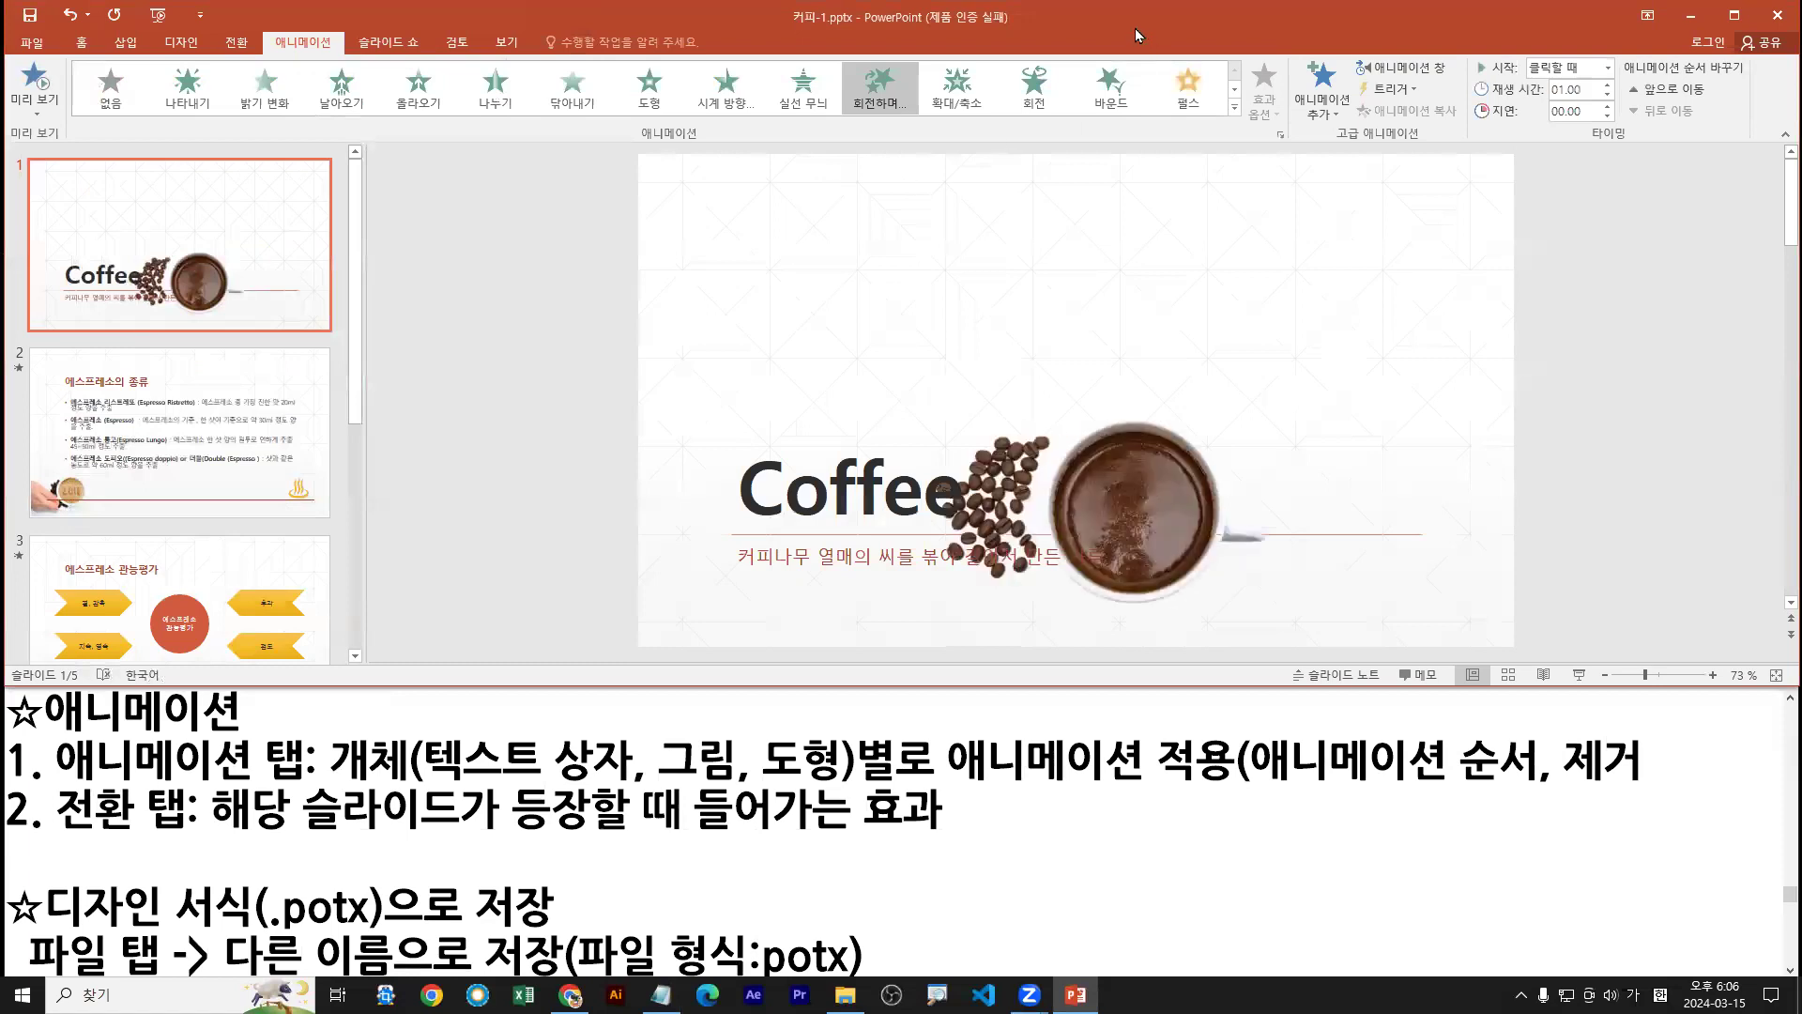
Give the subtitle the 바운드 entrance, maximize the window, and preview the slide's animations
left_click(850, 556)
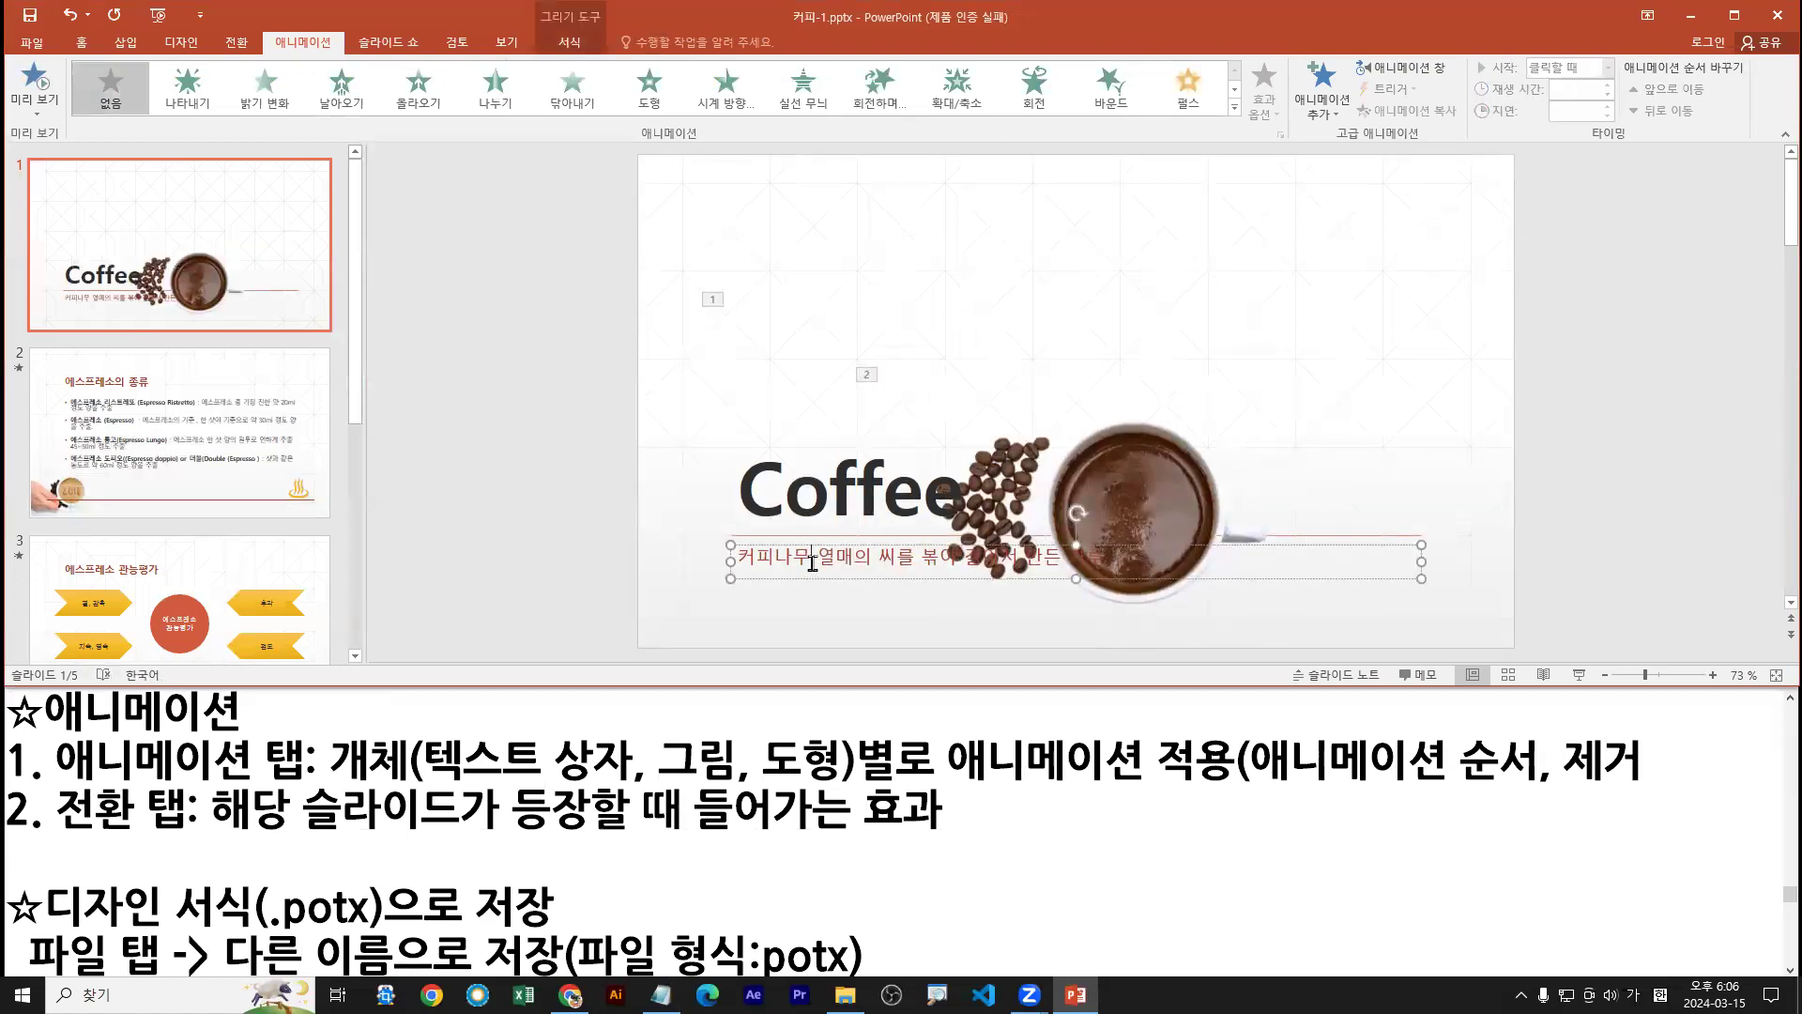
left_click(1111, 95)
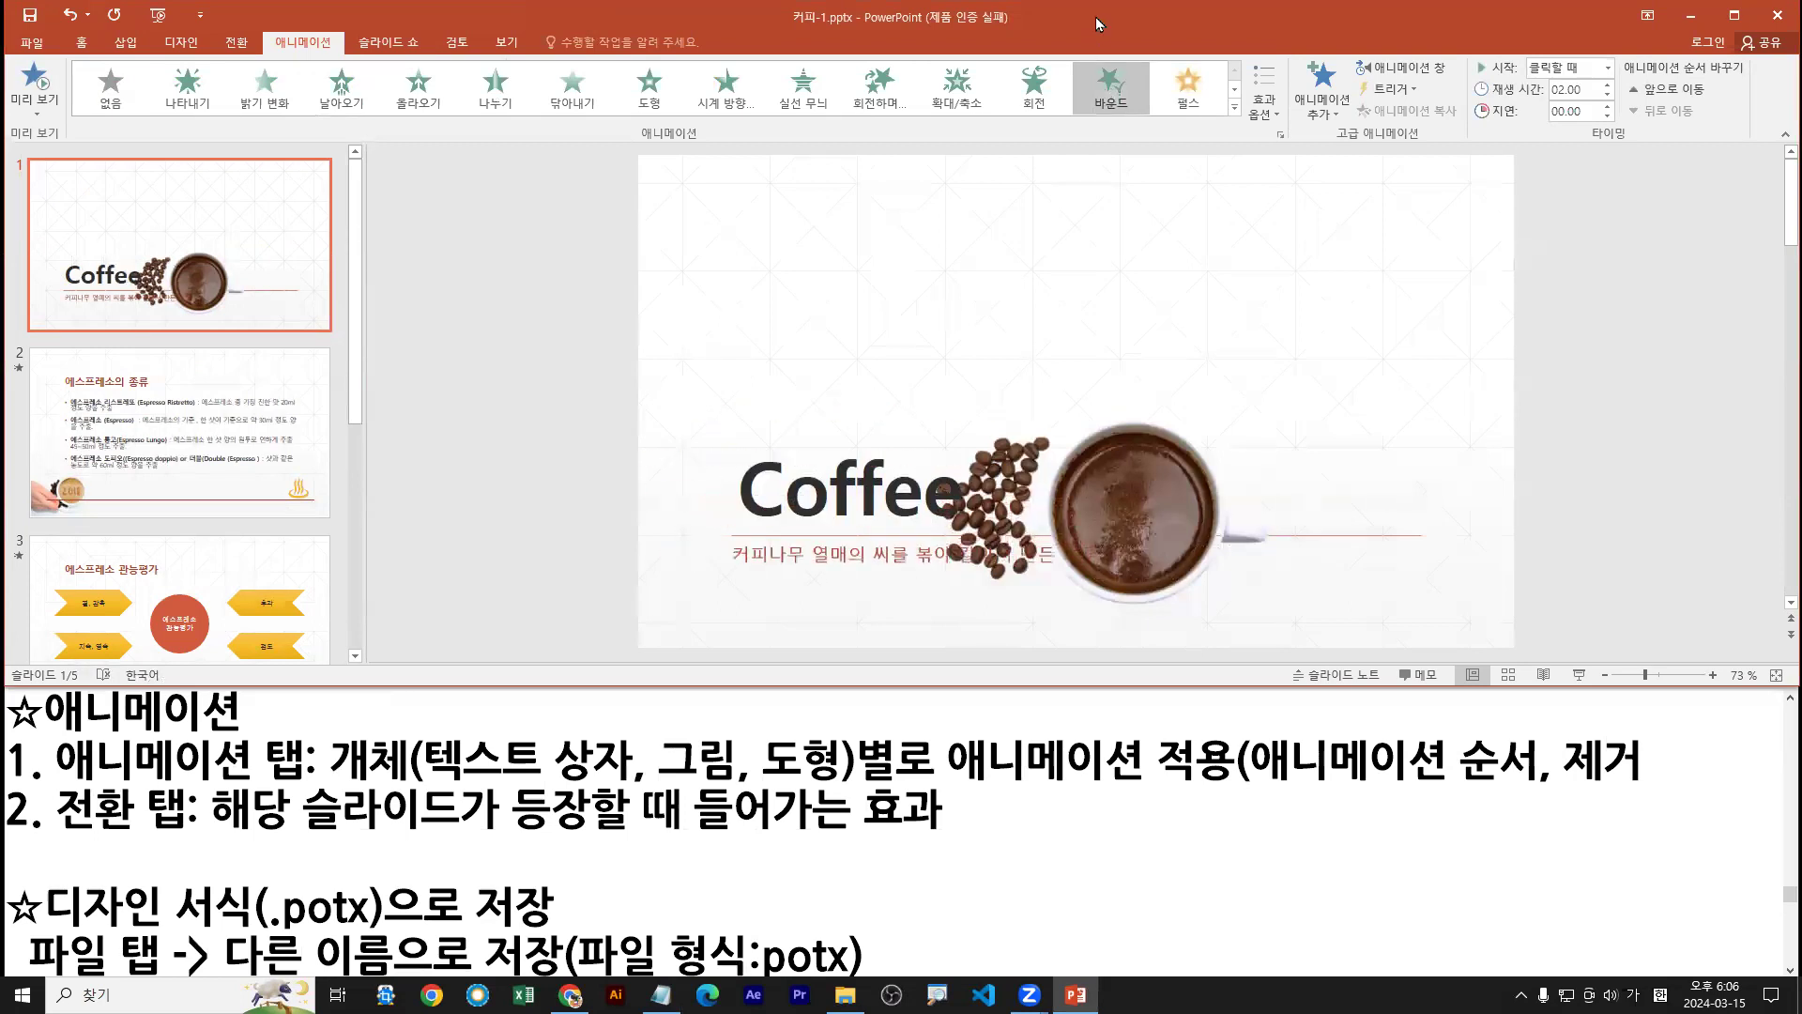
double_click(1096, 24)
left_click(36, 86)
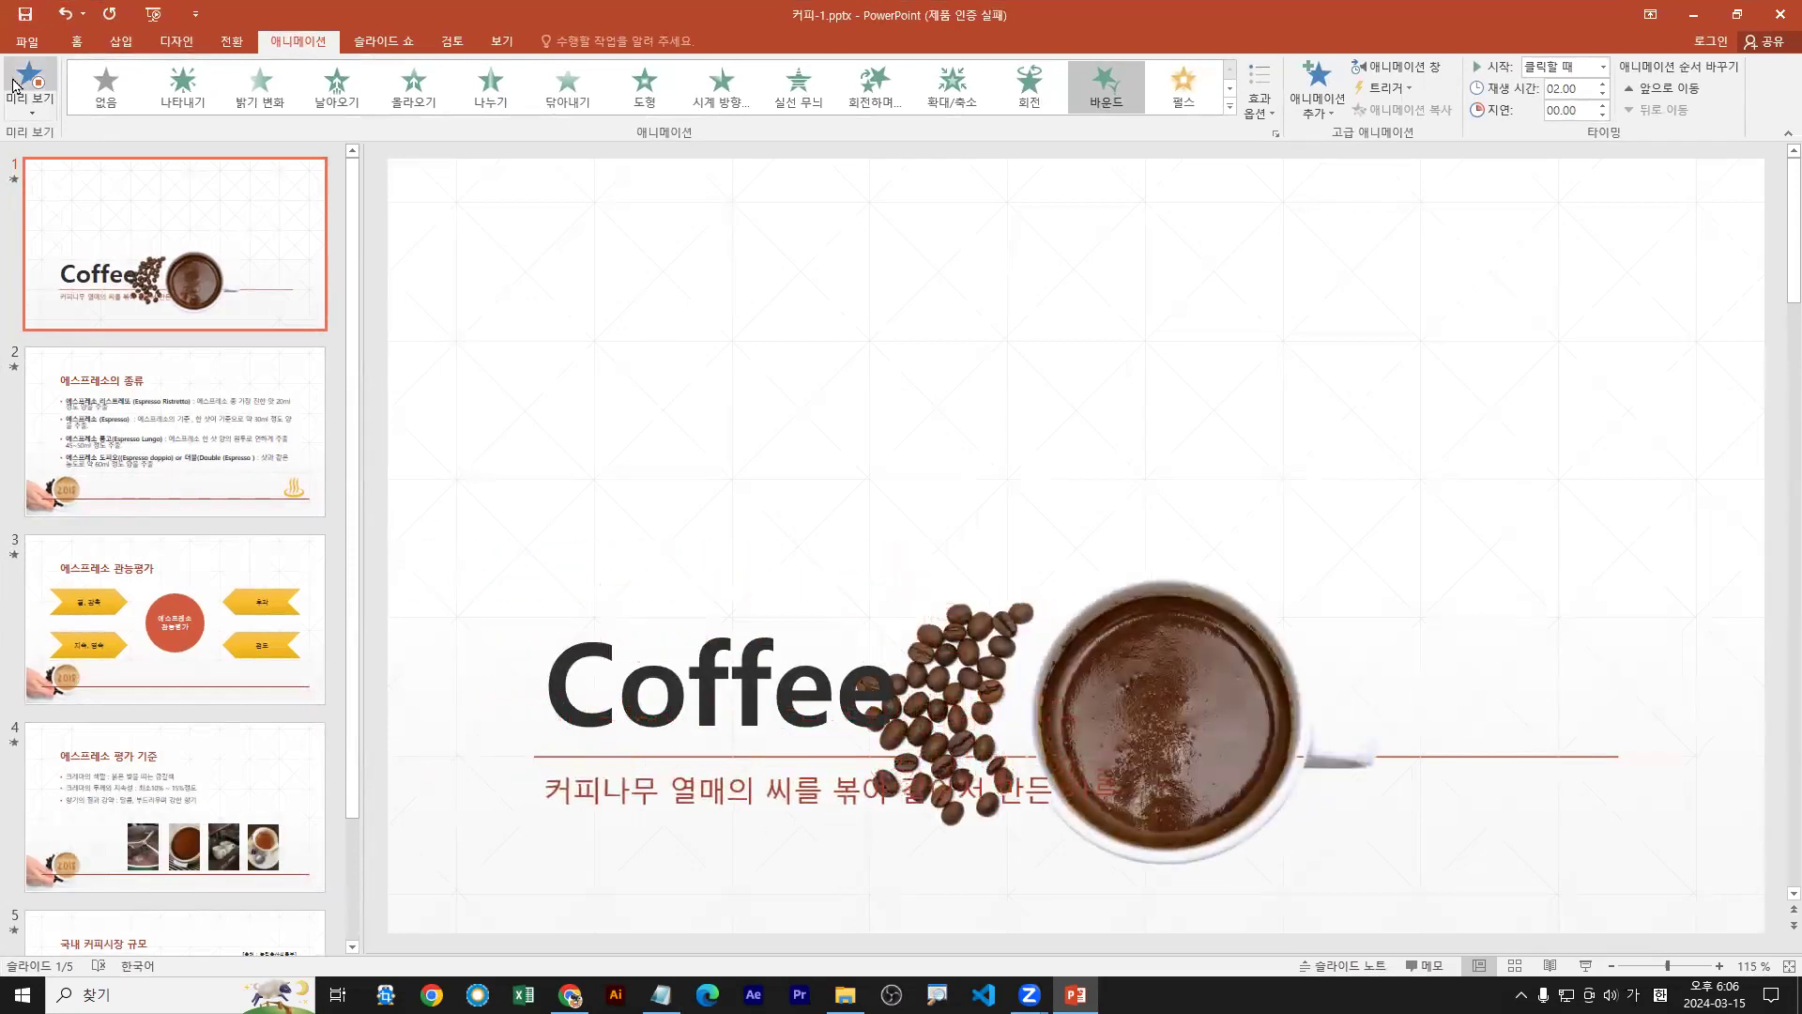
left_click(19, 84)
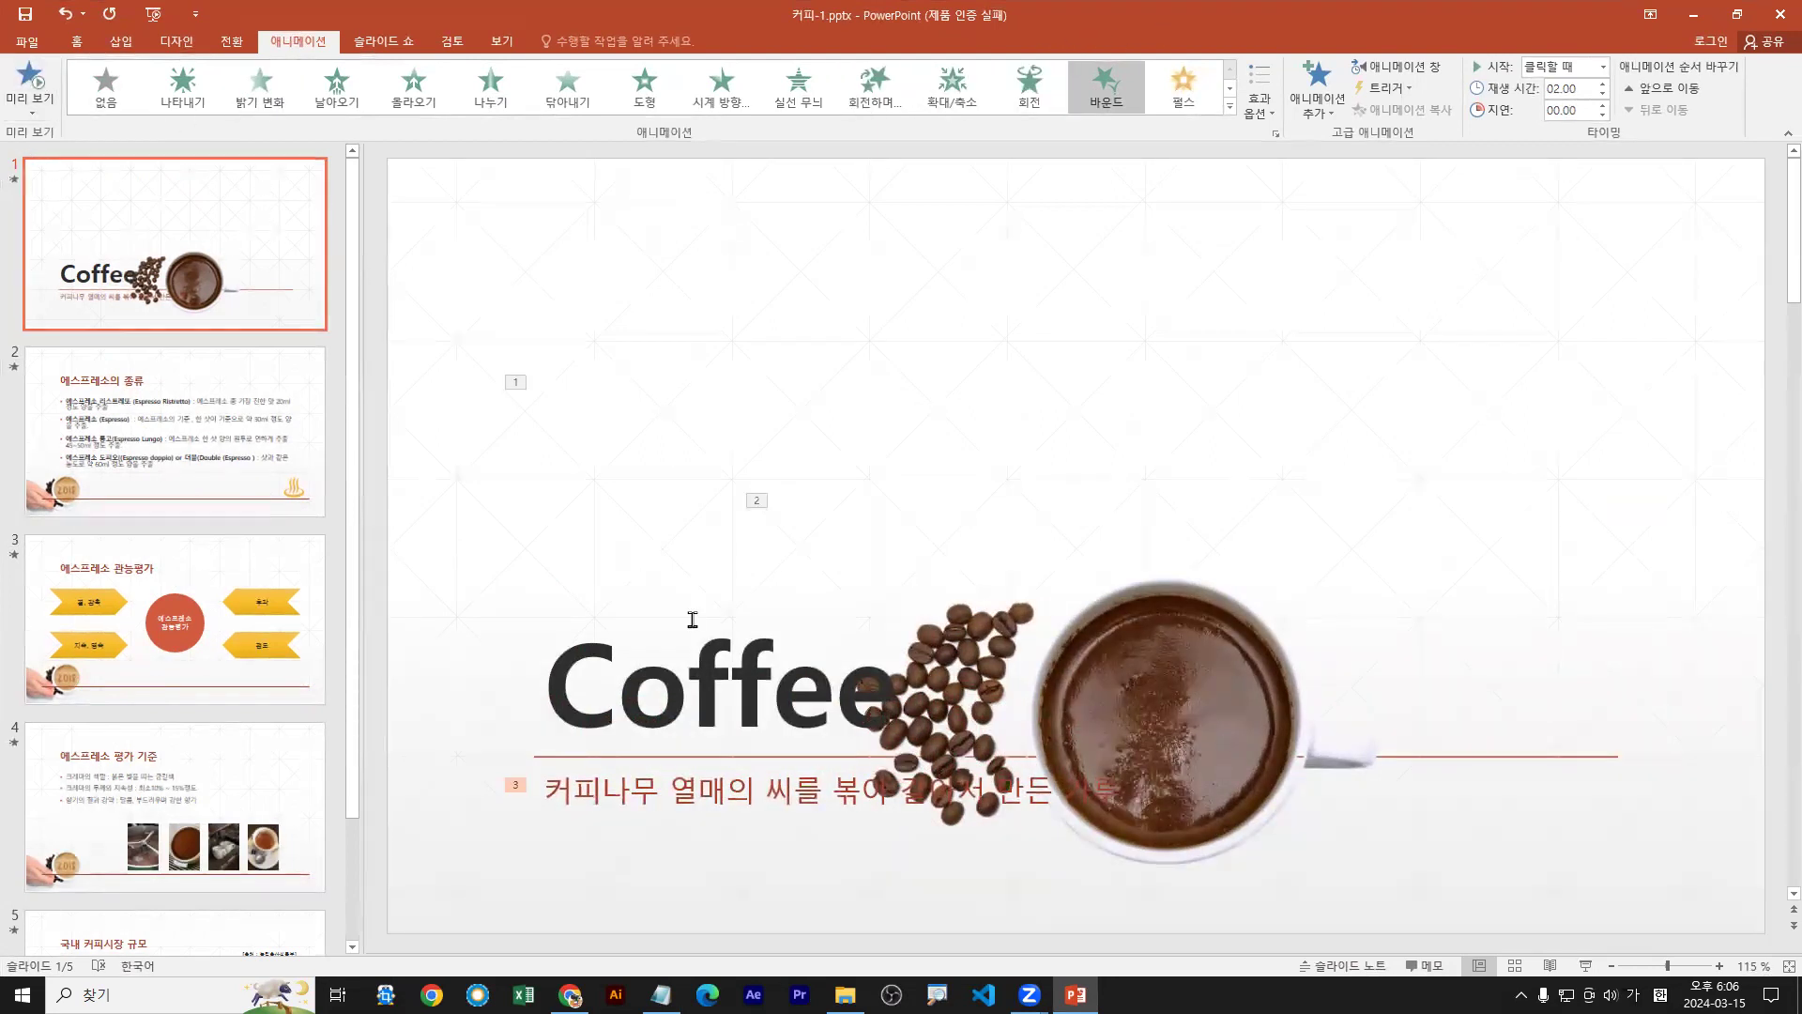
Move the Coffee title's 회전 animation down two places in the Animation Pane, then preview
left_click(1423, 74)
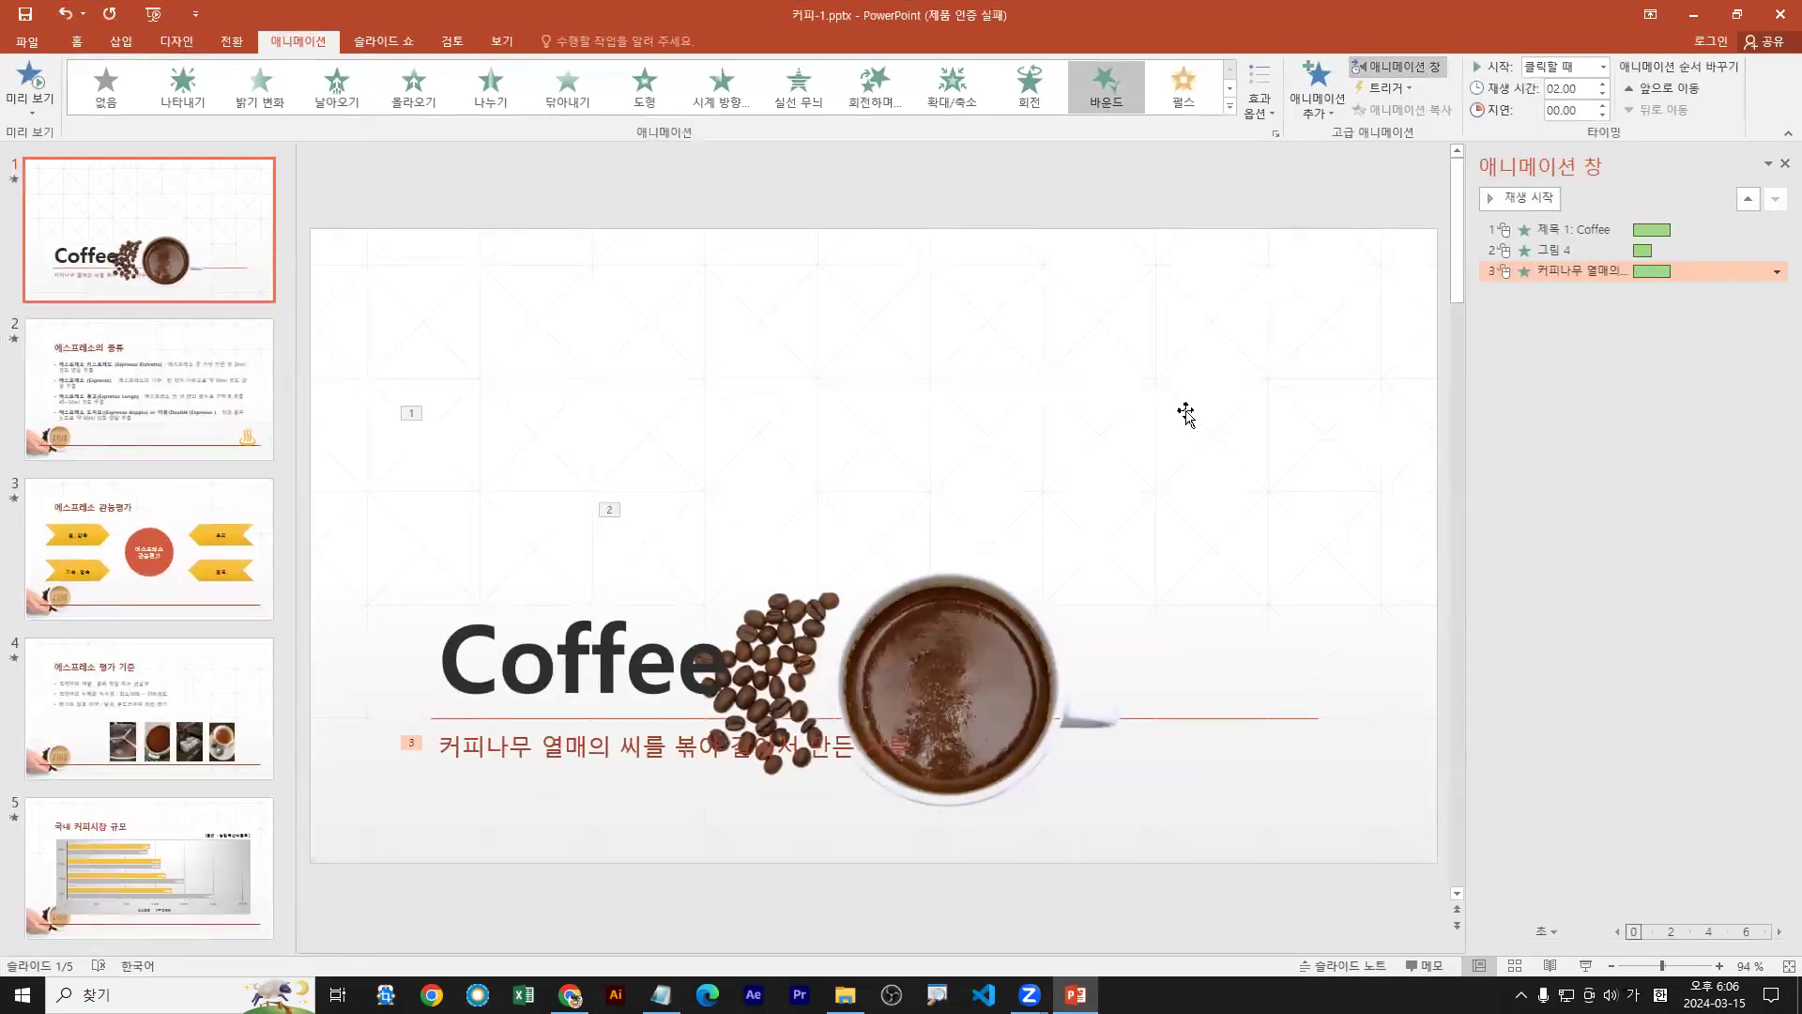
left_click(31, 80)
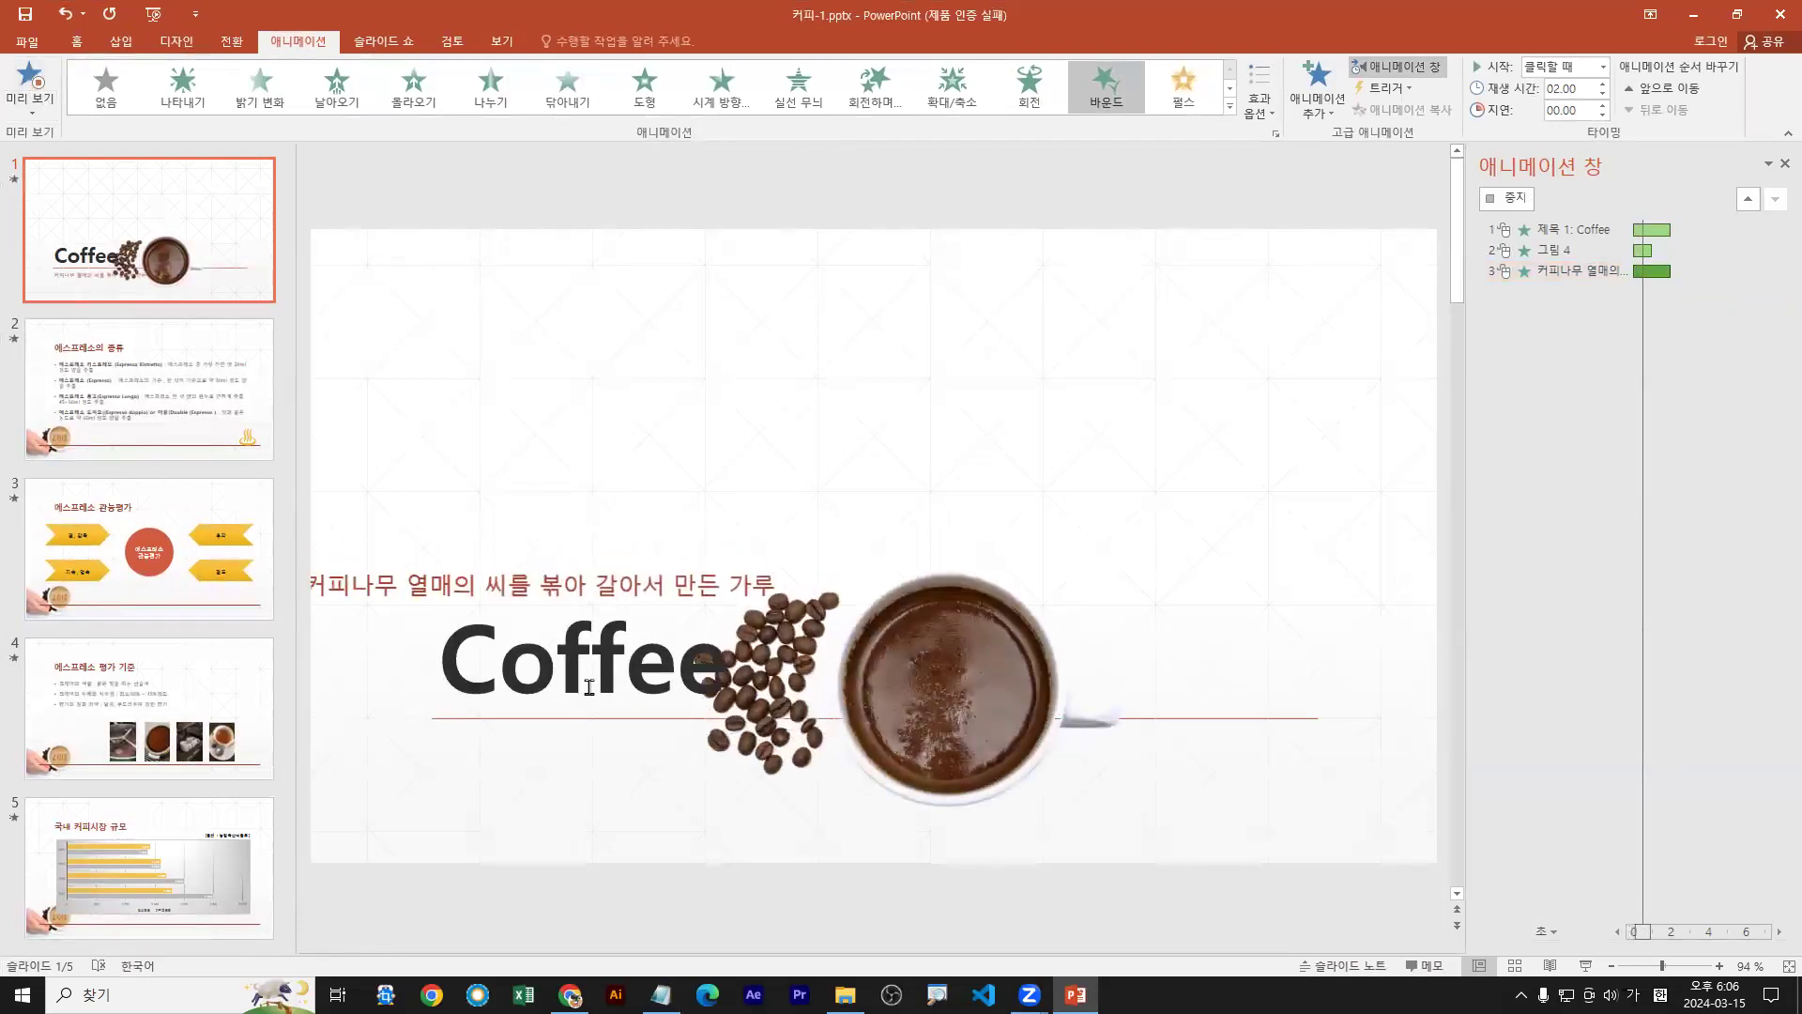
left_click(1592, 228)
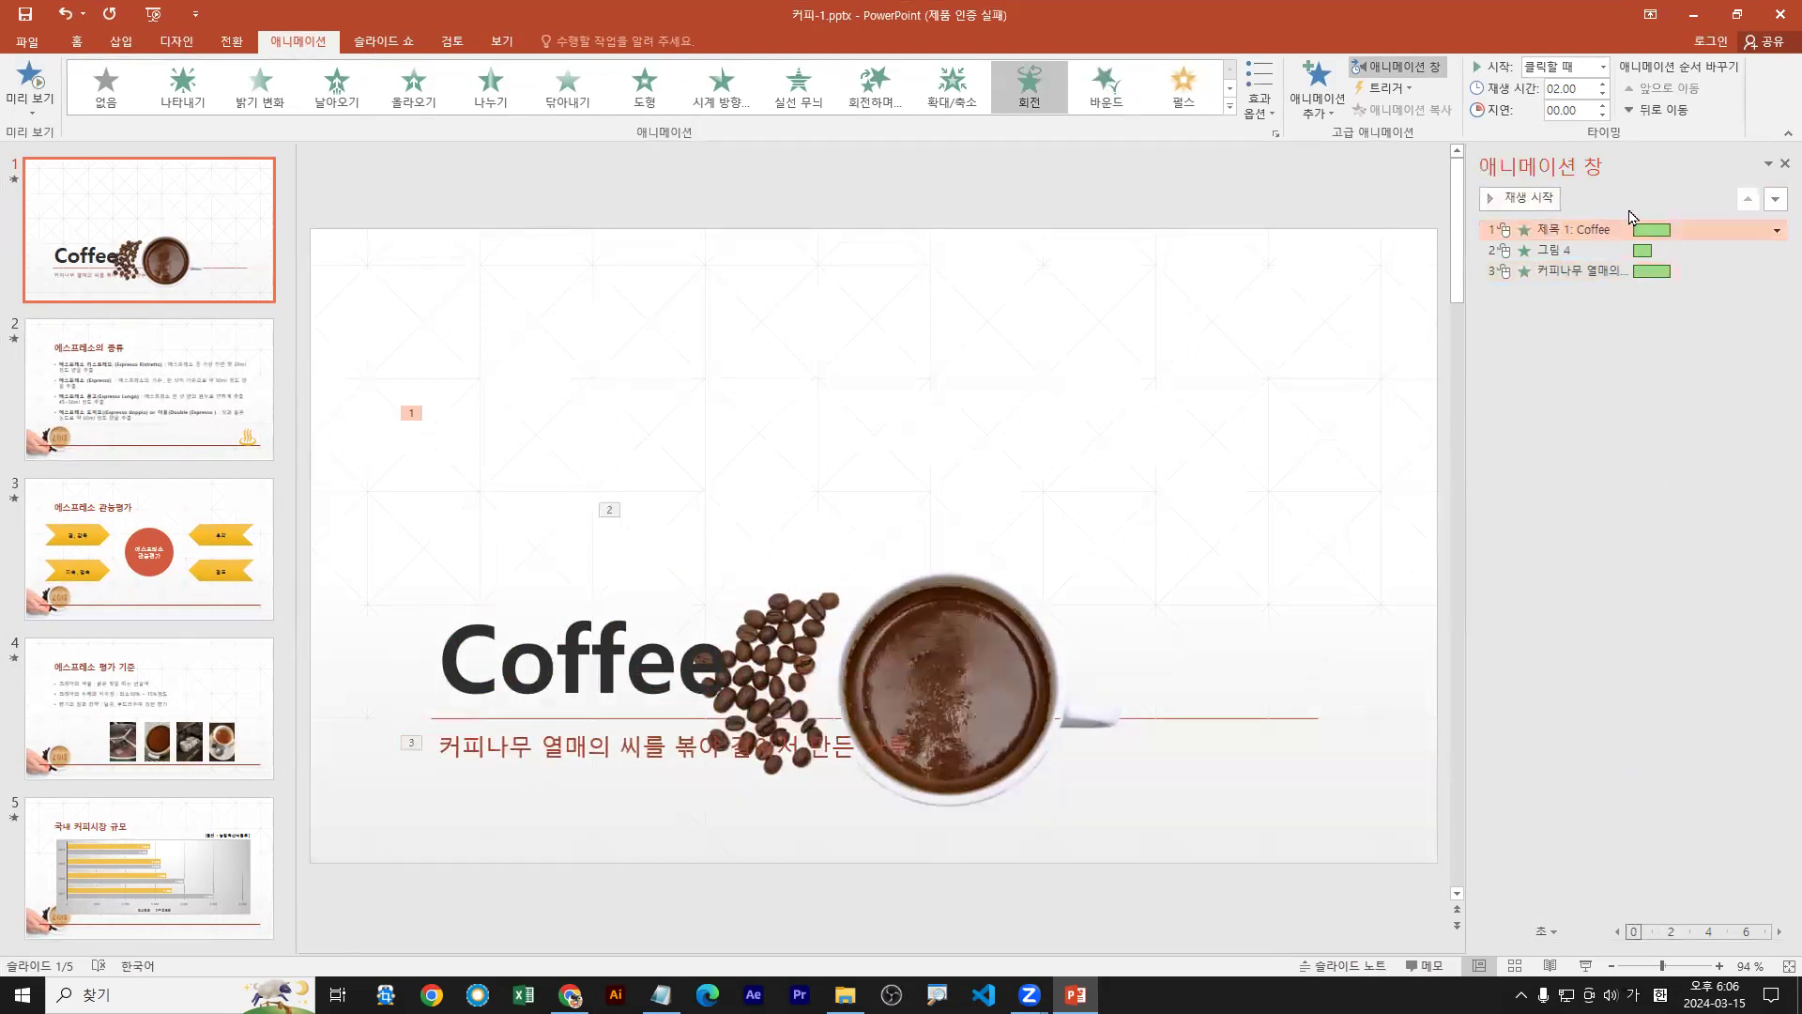
left_click(1773, 200)
left_click(1773, 200)
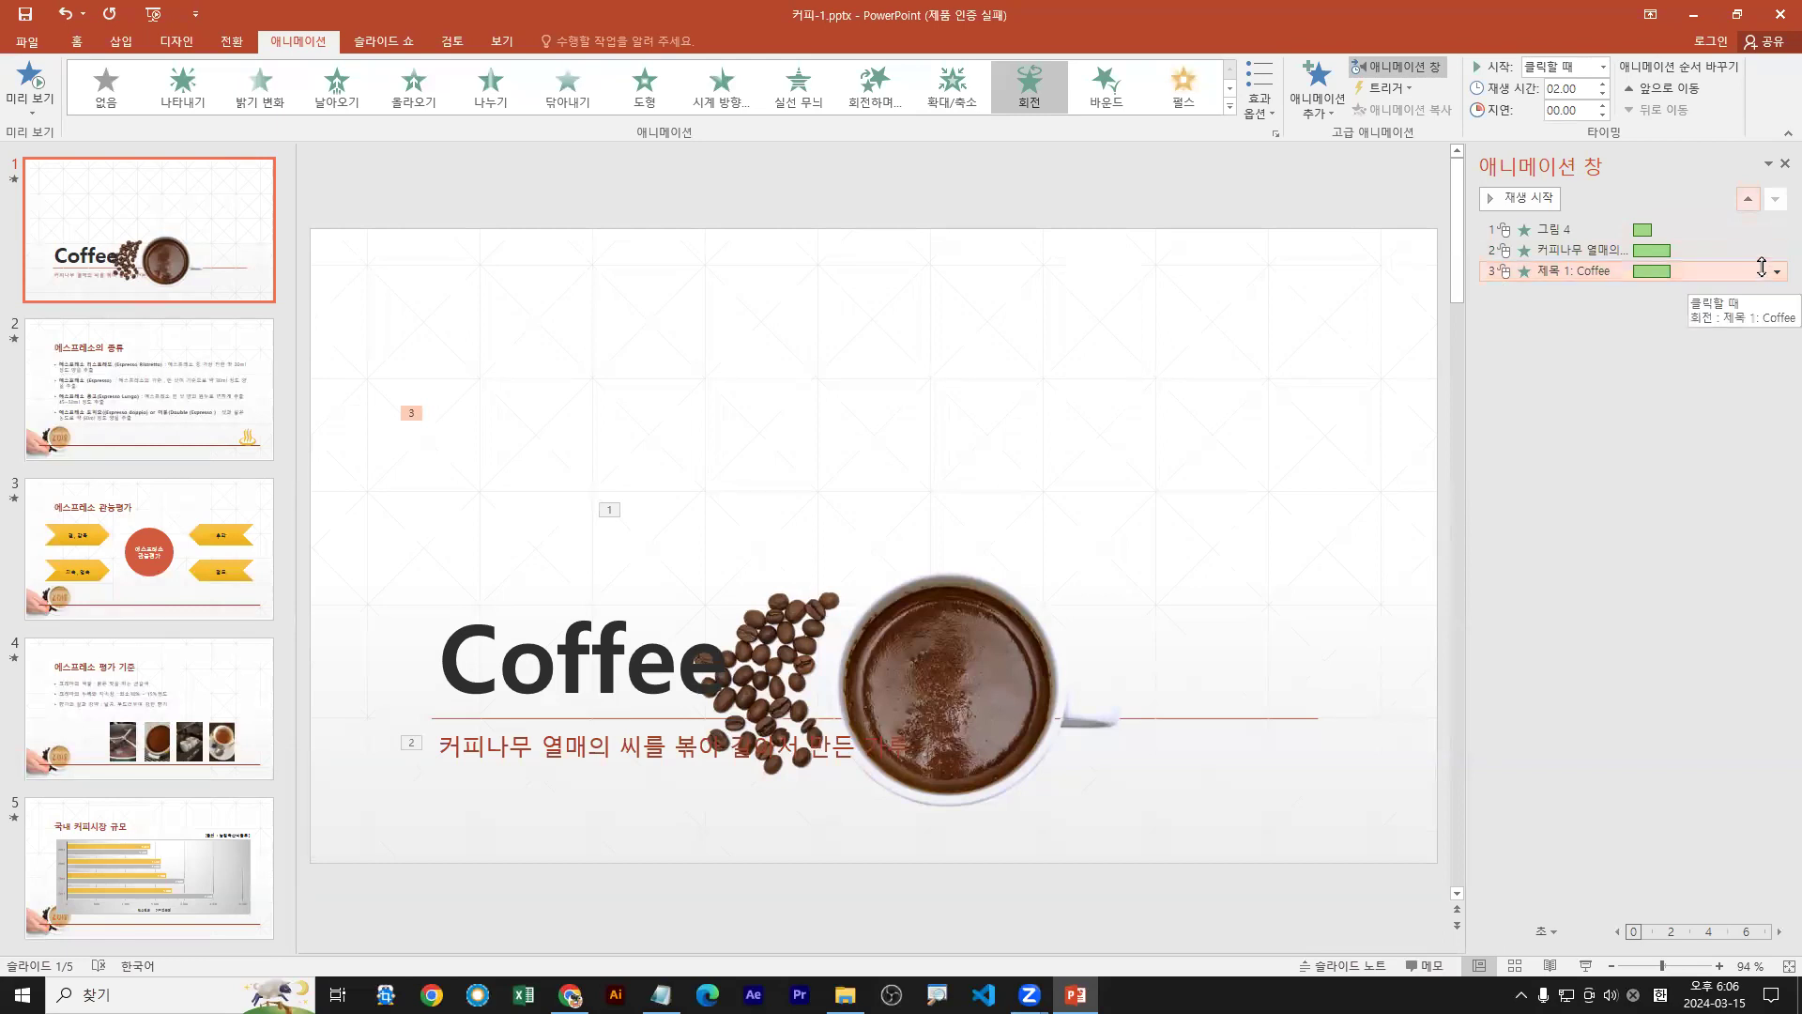
left_click(1408, 69)
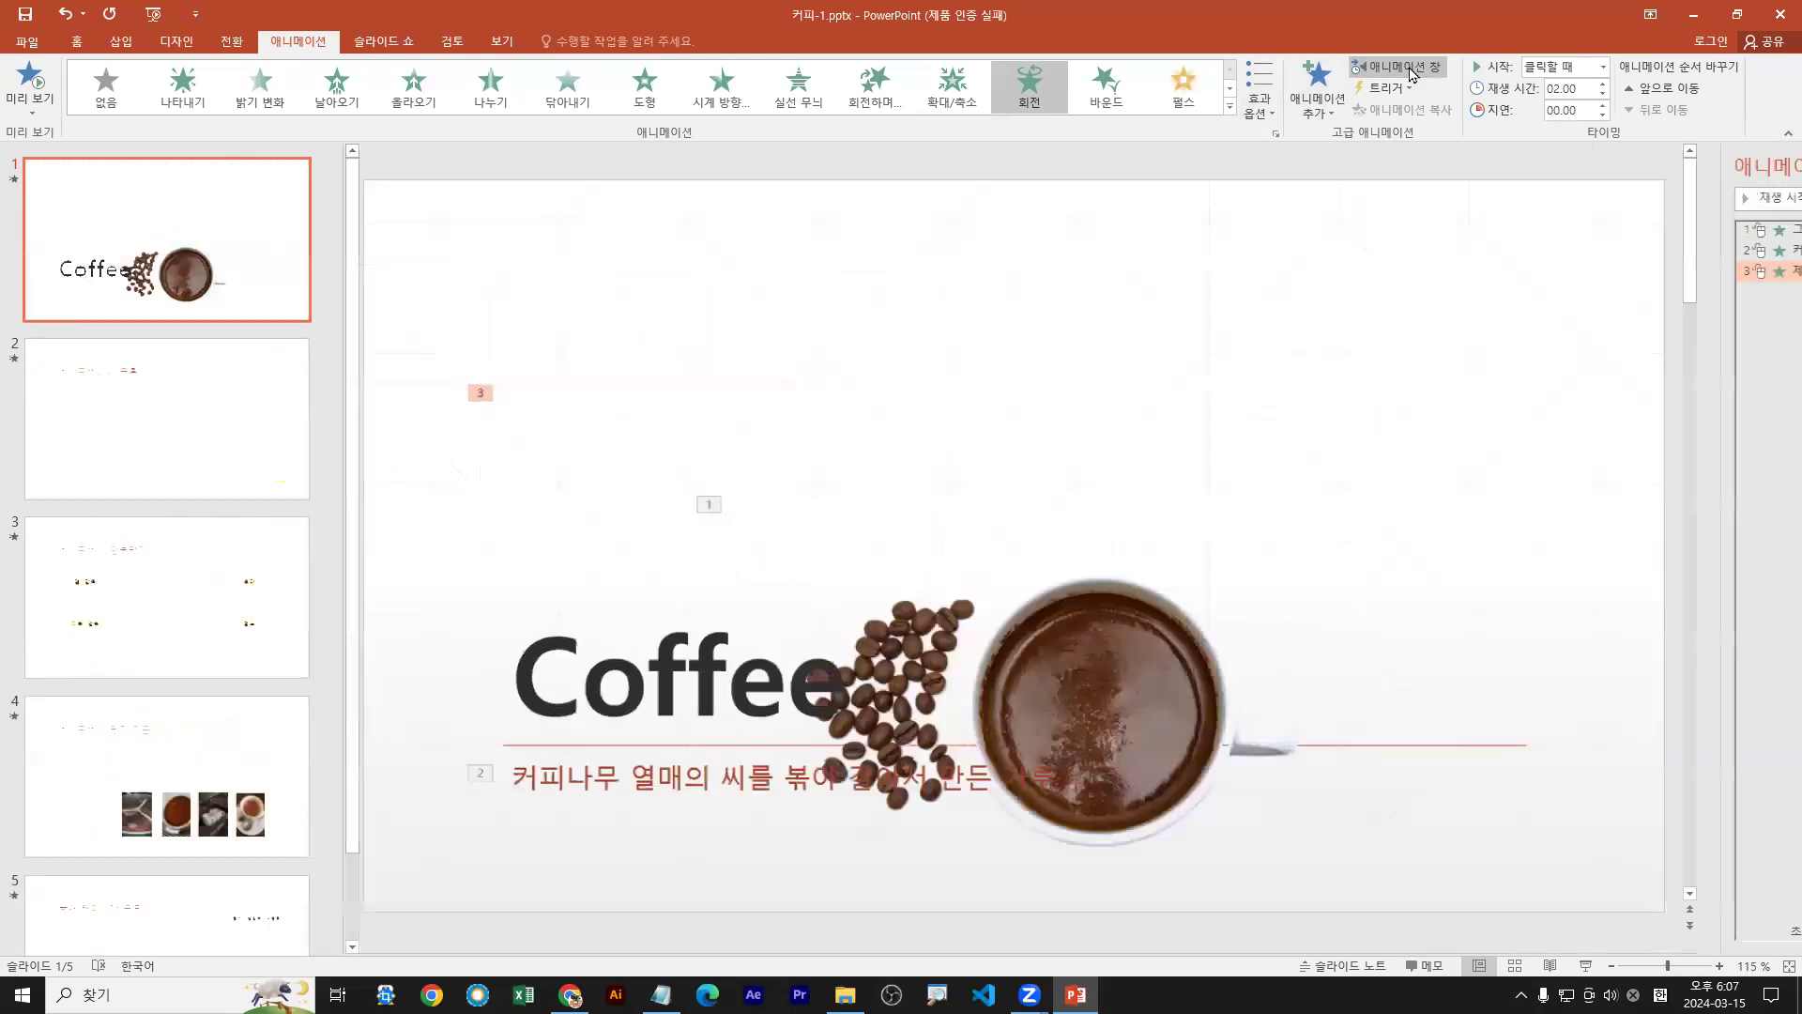
left_click(1408, 68)
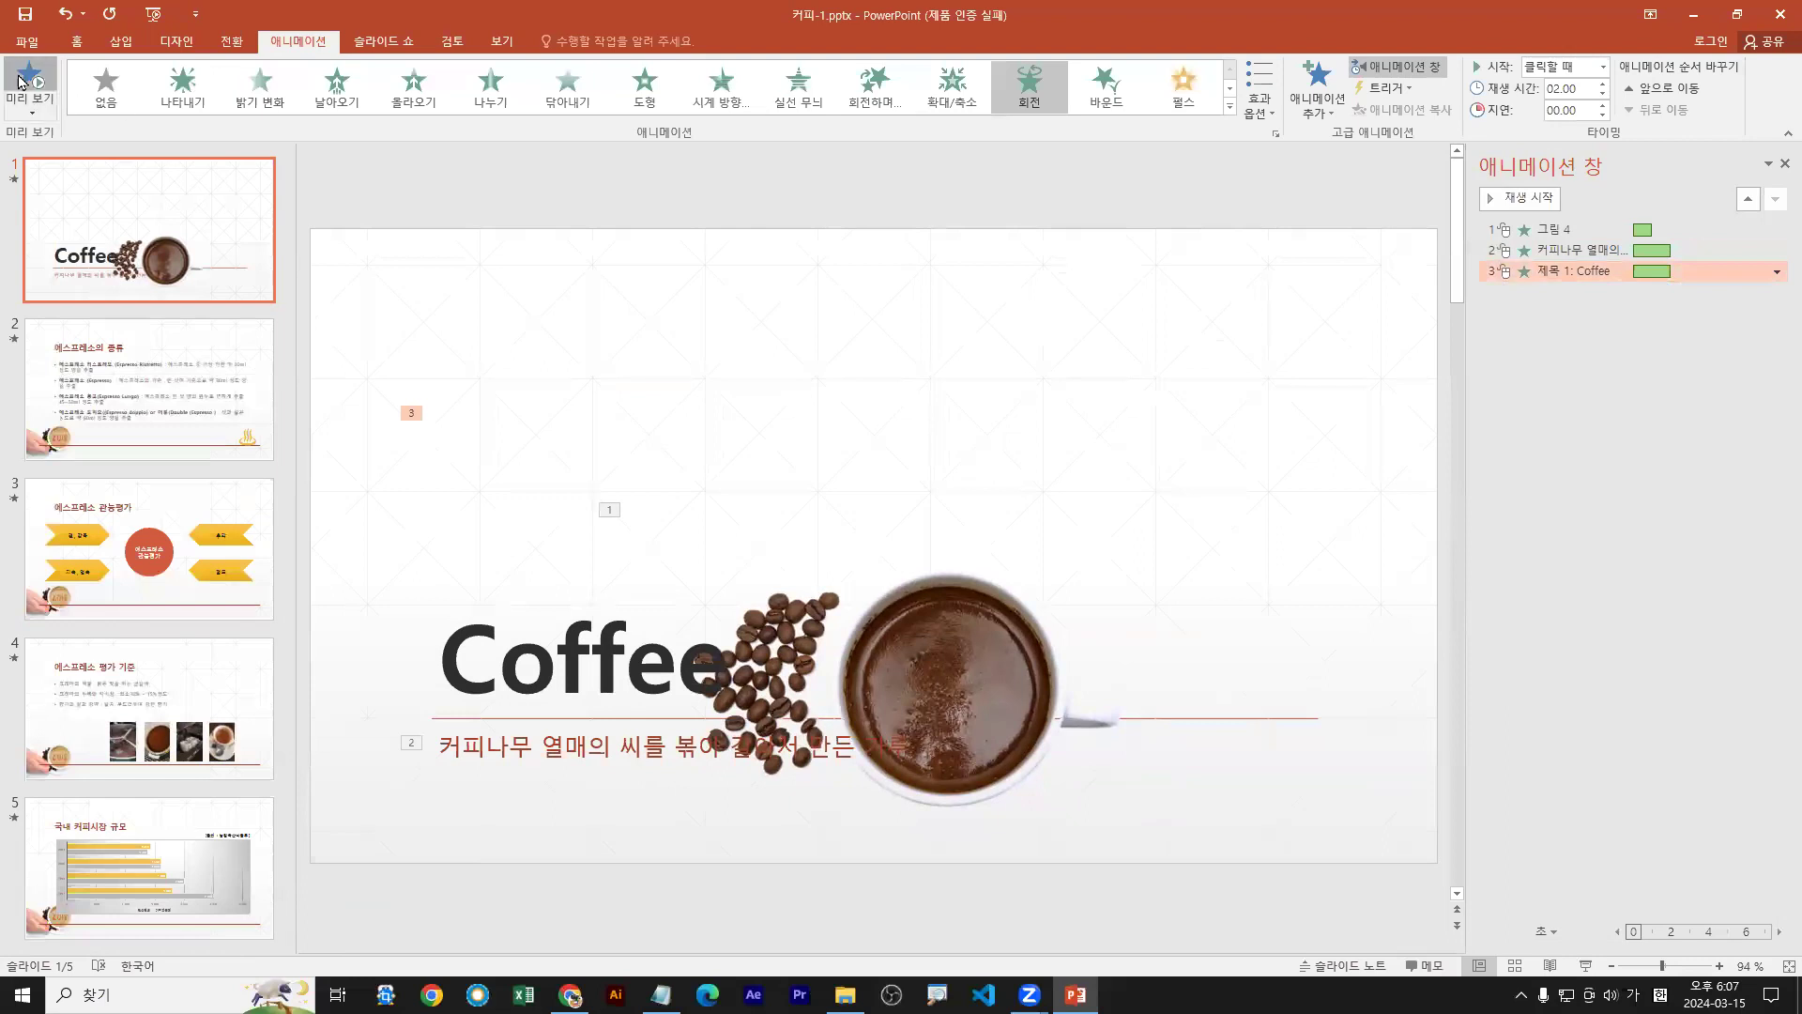
left_click(19, 82)
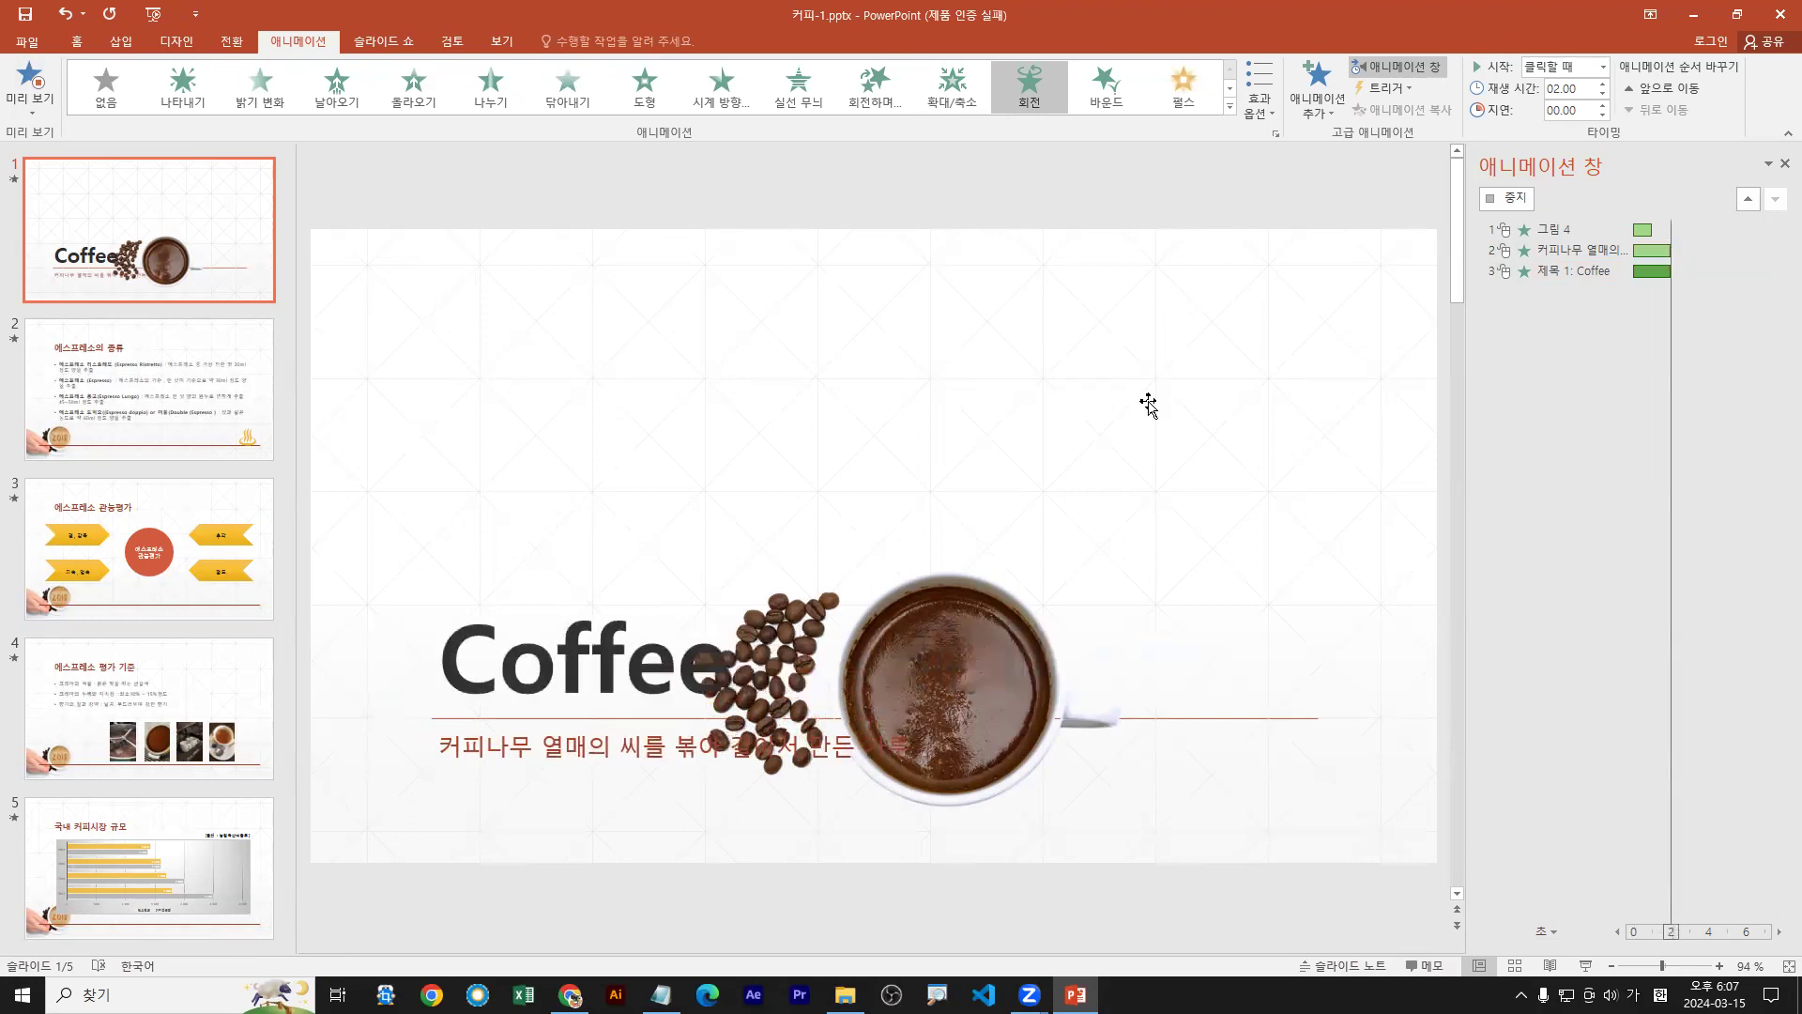
Delete the title's 회전 animation and set the subtitle 바운드 text to animate 단어 단위로 (by word)
left_click(1776, 272)
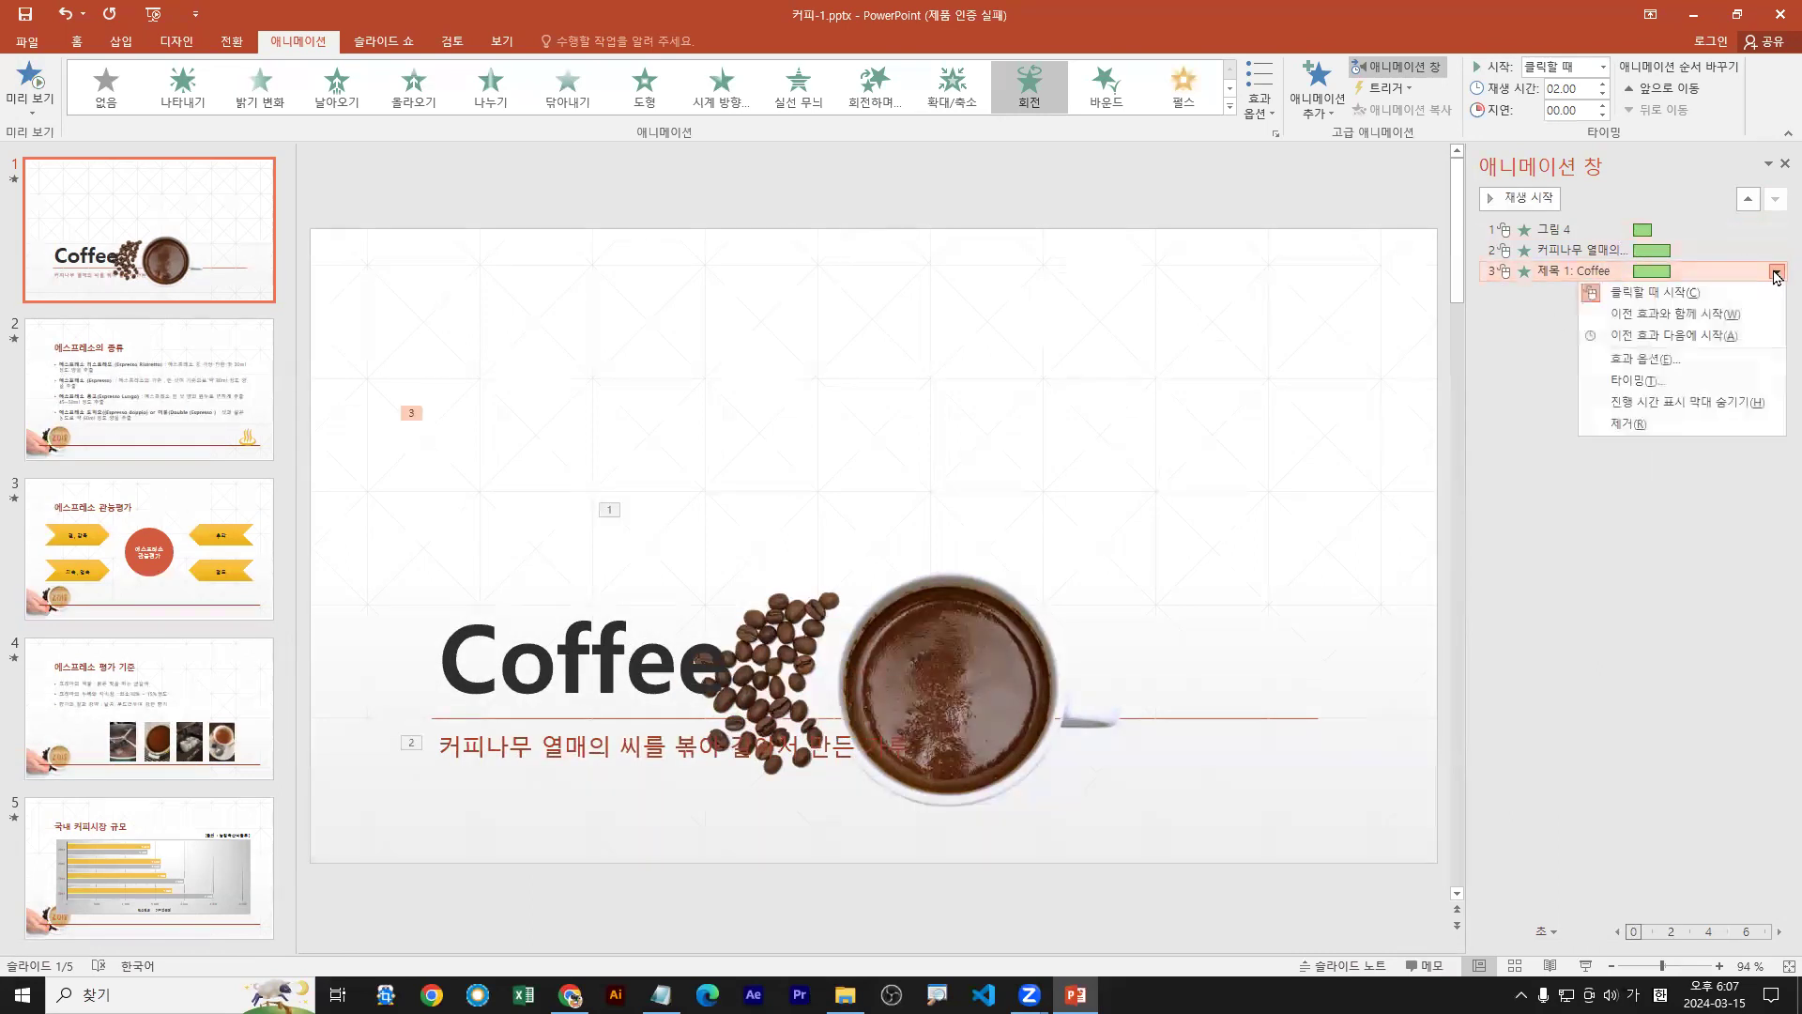
left_click(1621, 426)
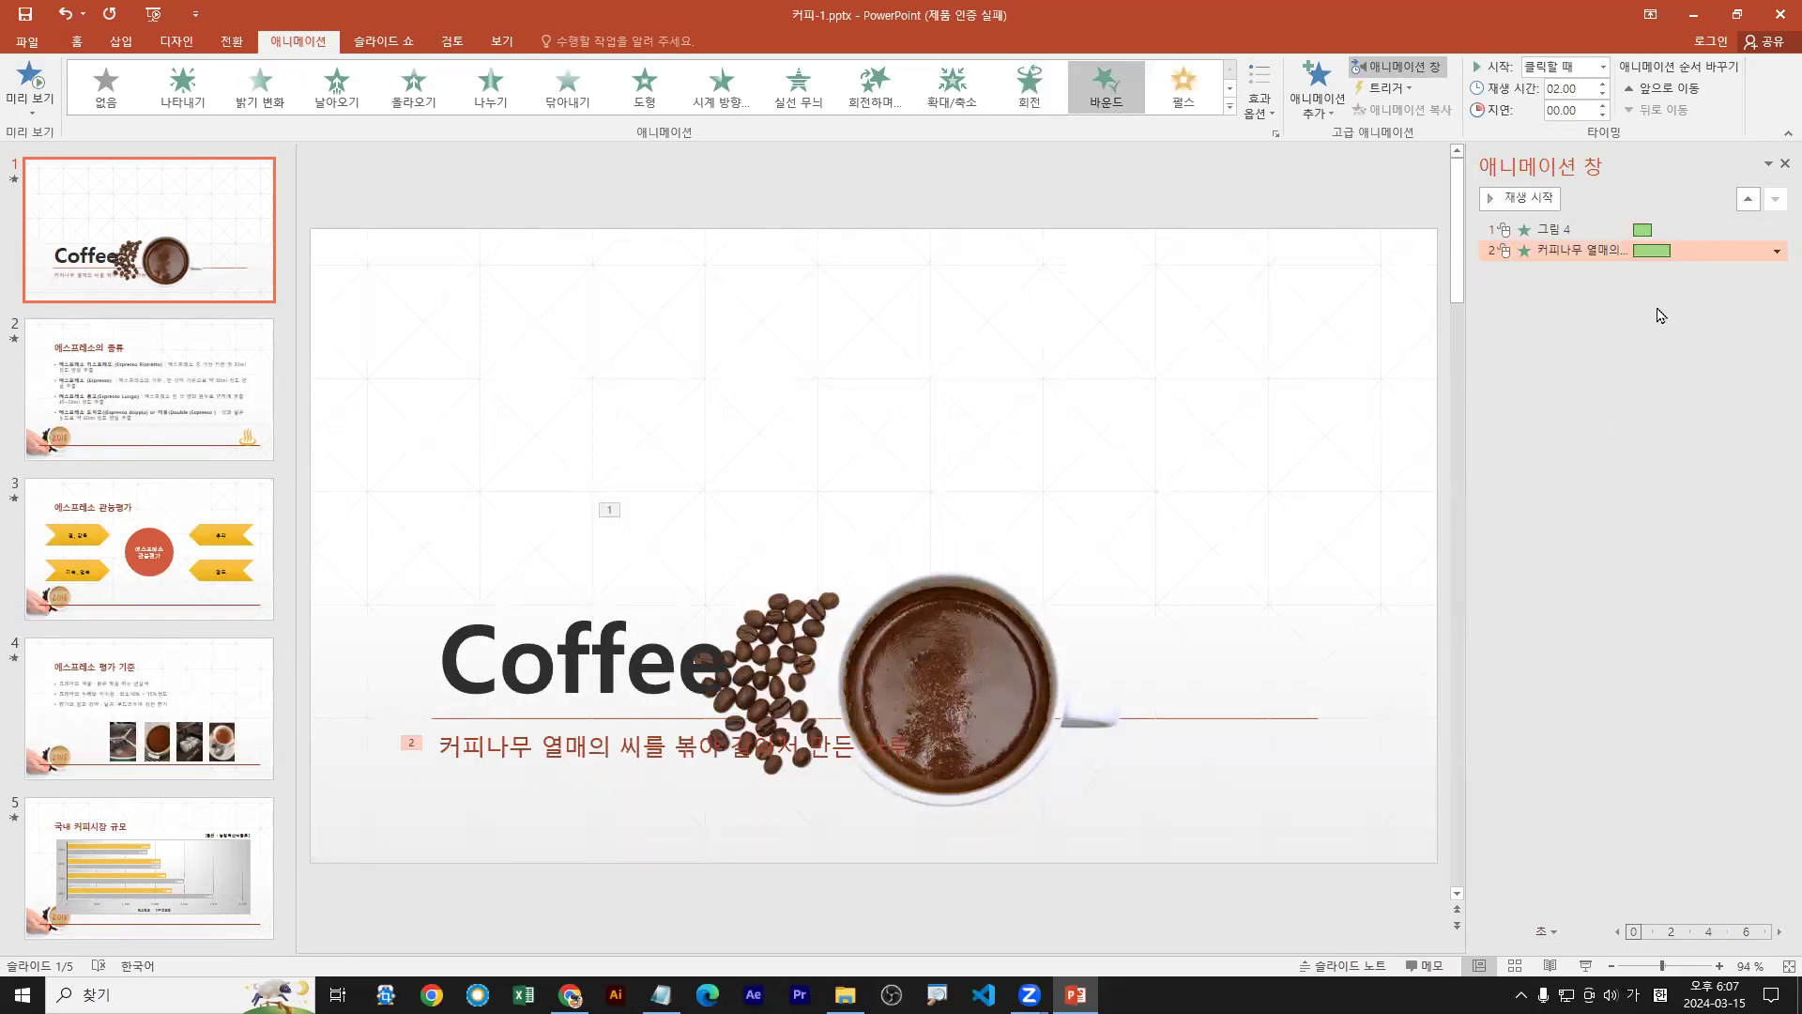
left_click(1776, 251)
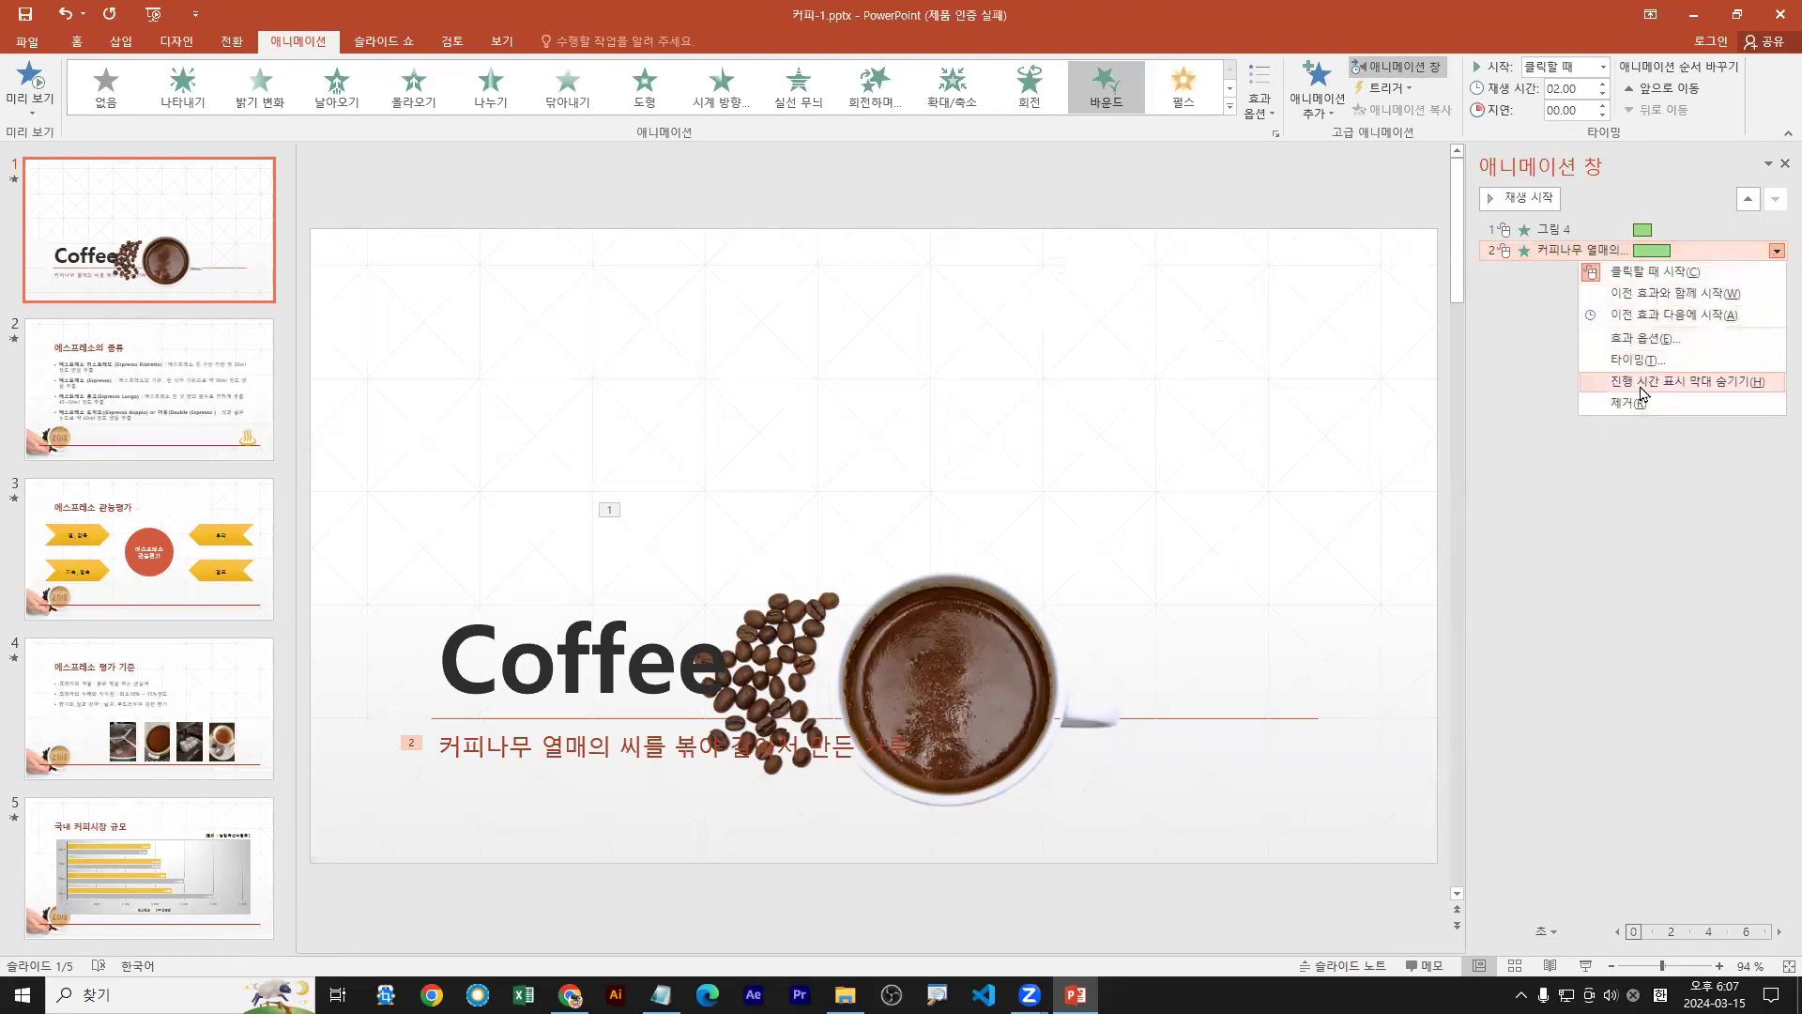
left_click(1654, 340)
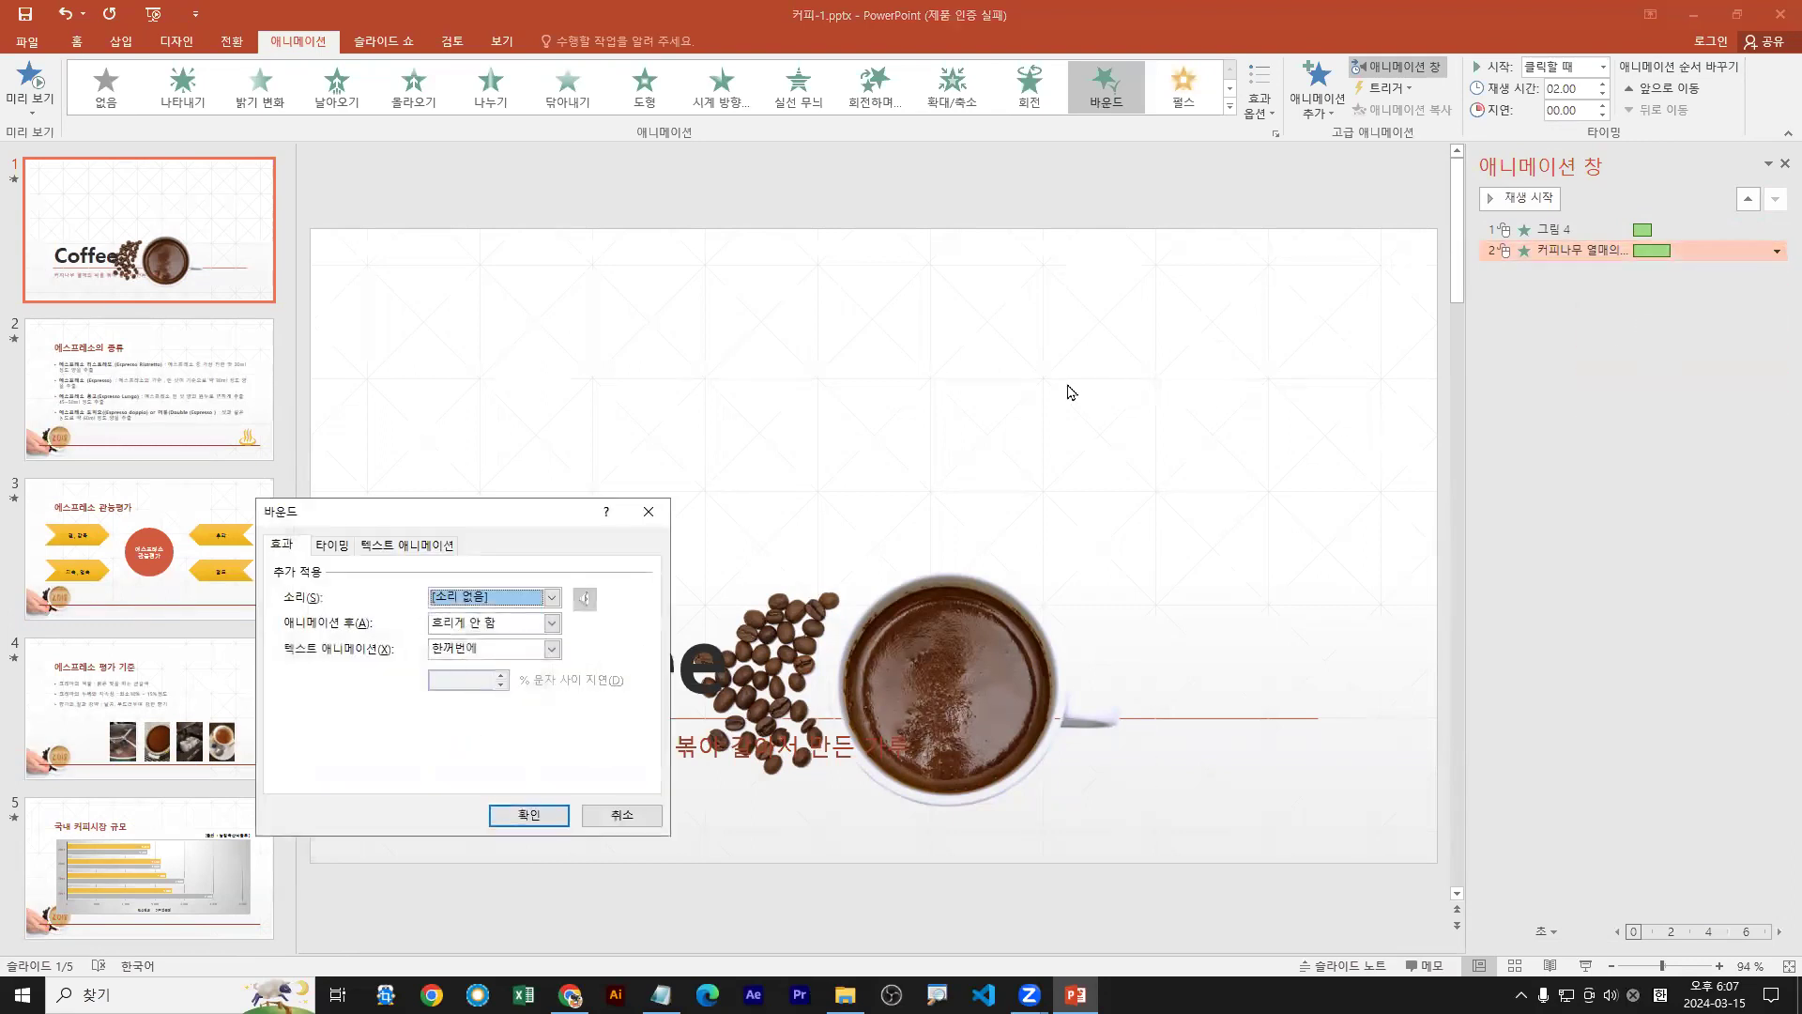
left_click(551, 648)
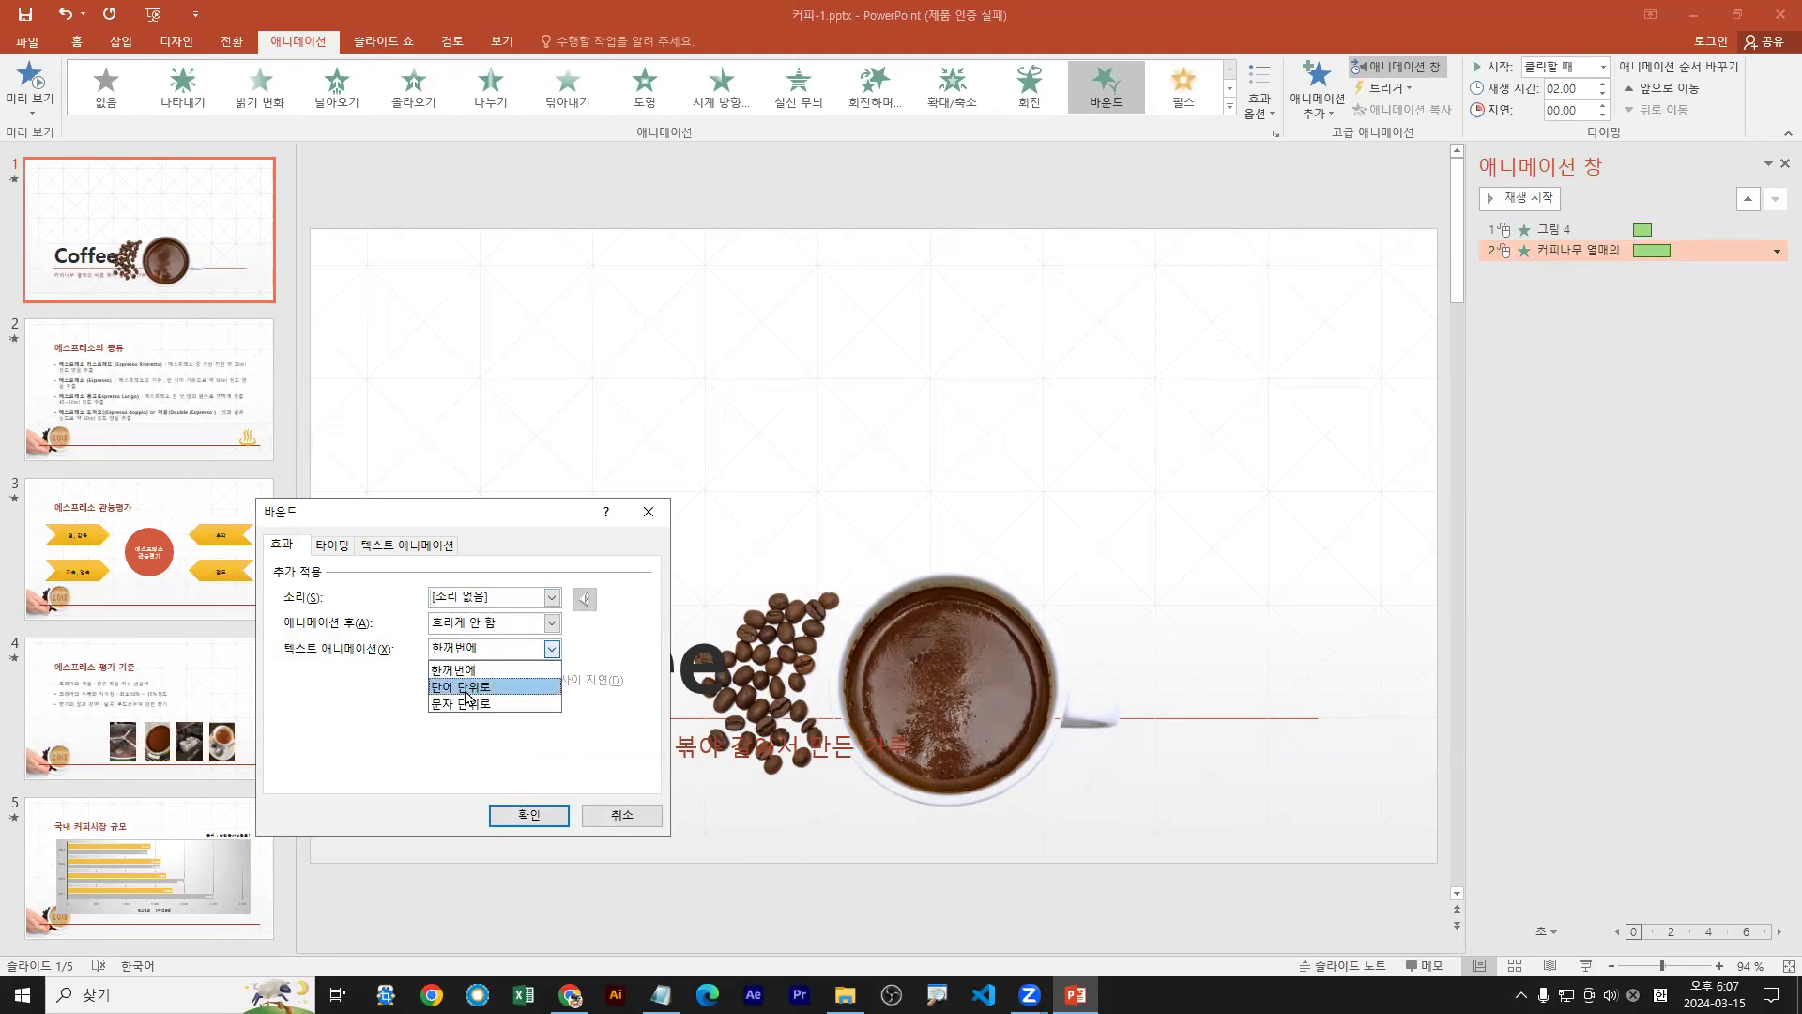
left_click(466, 686)
left_click(526, 814)
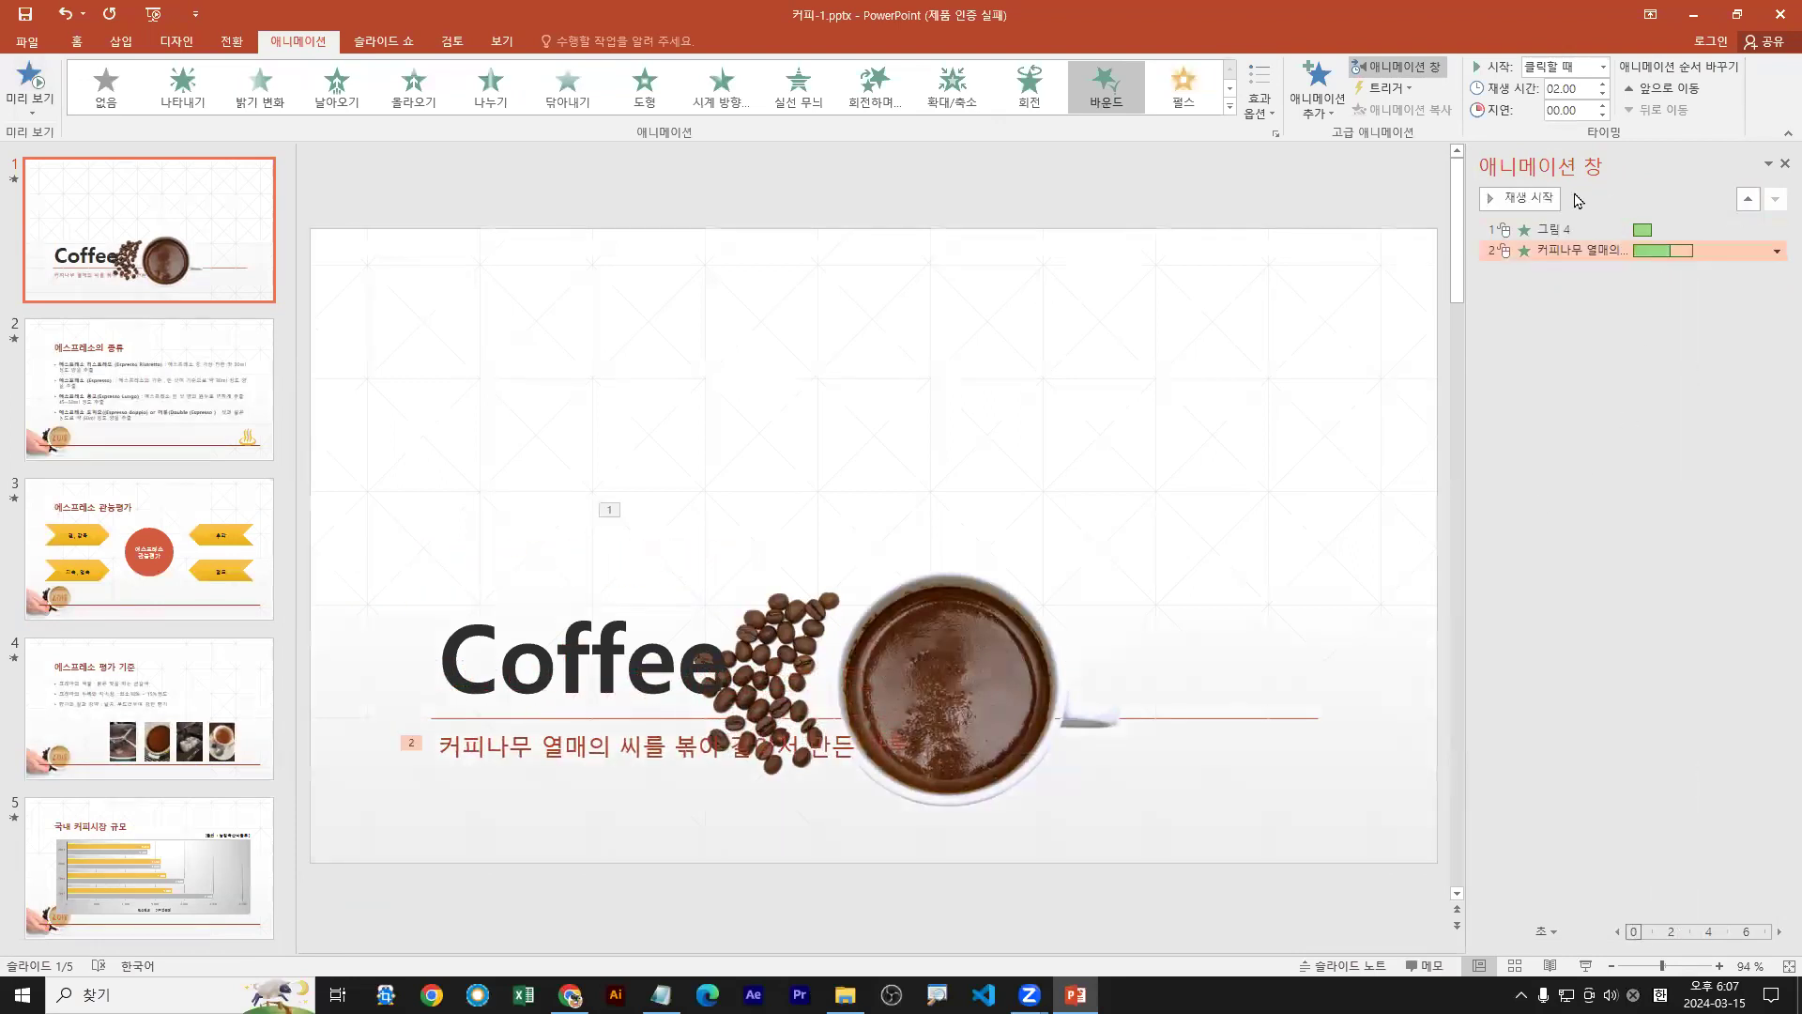
Delete the subtitle's 바운드 and the picture's entrance animations, then close the Animation Pane
left_click(1260, 114)
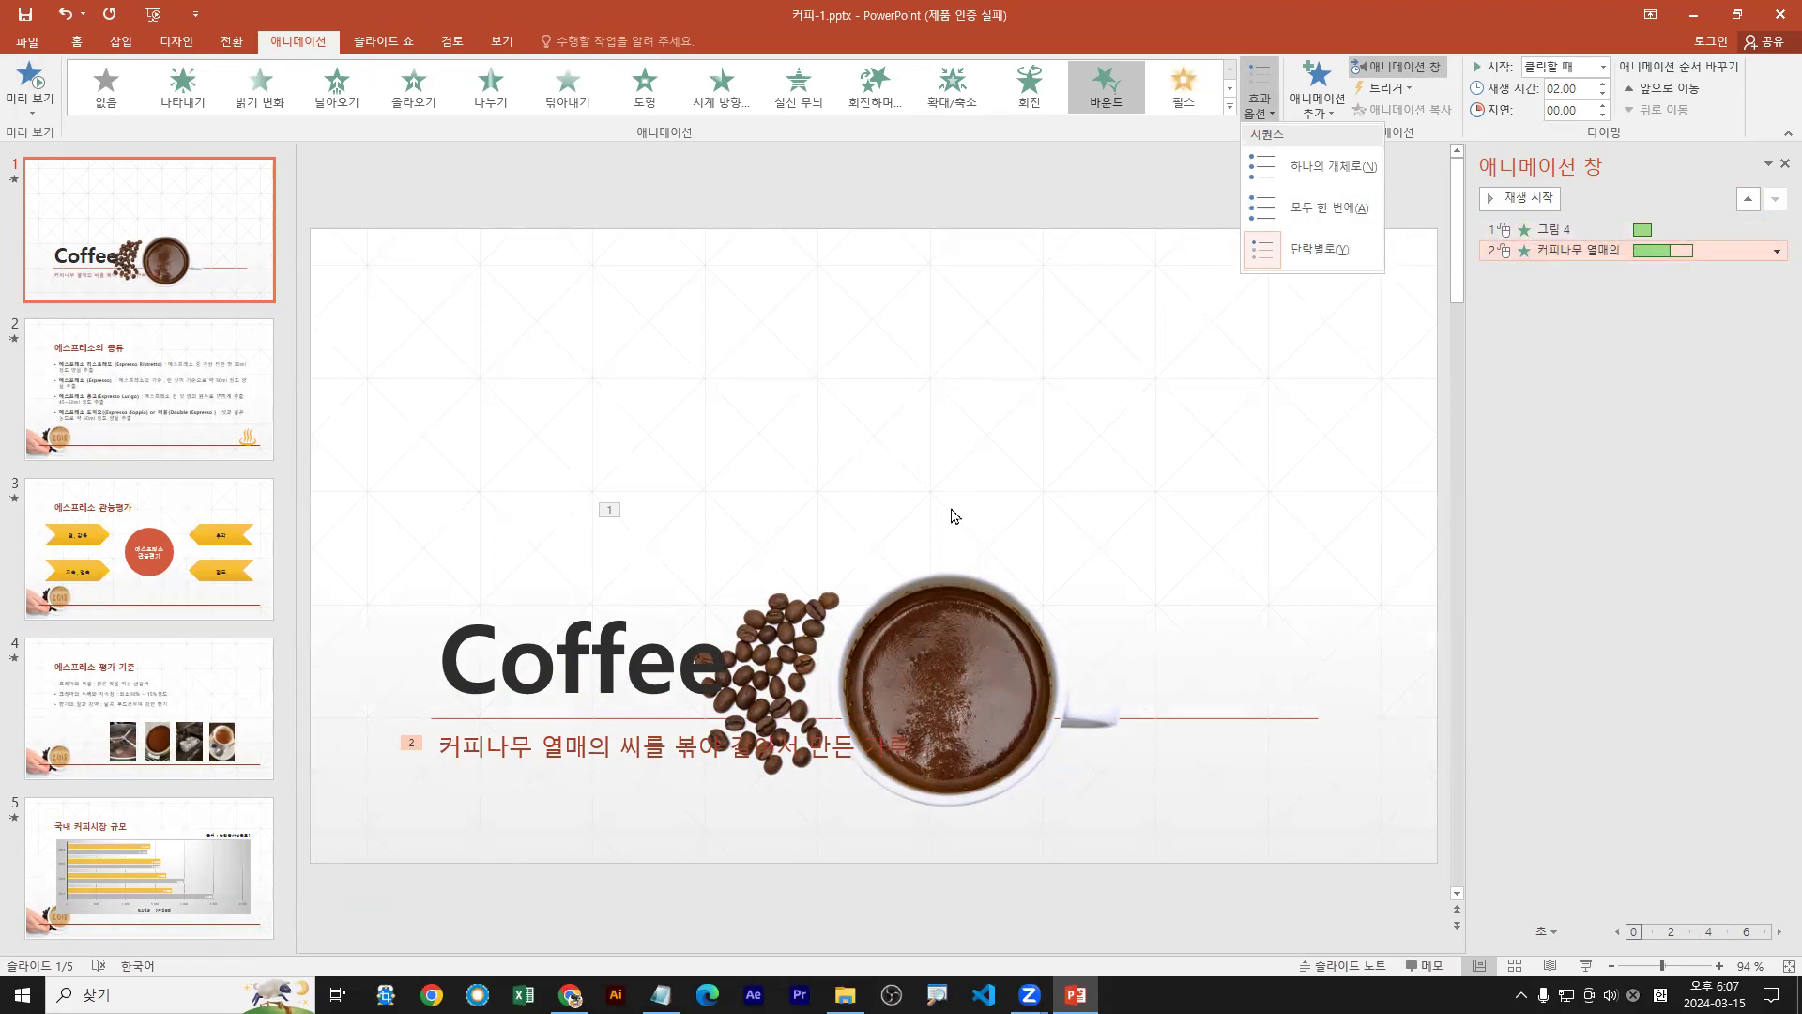
left_click(1741, 252)
left_click(1777, 251)
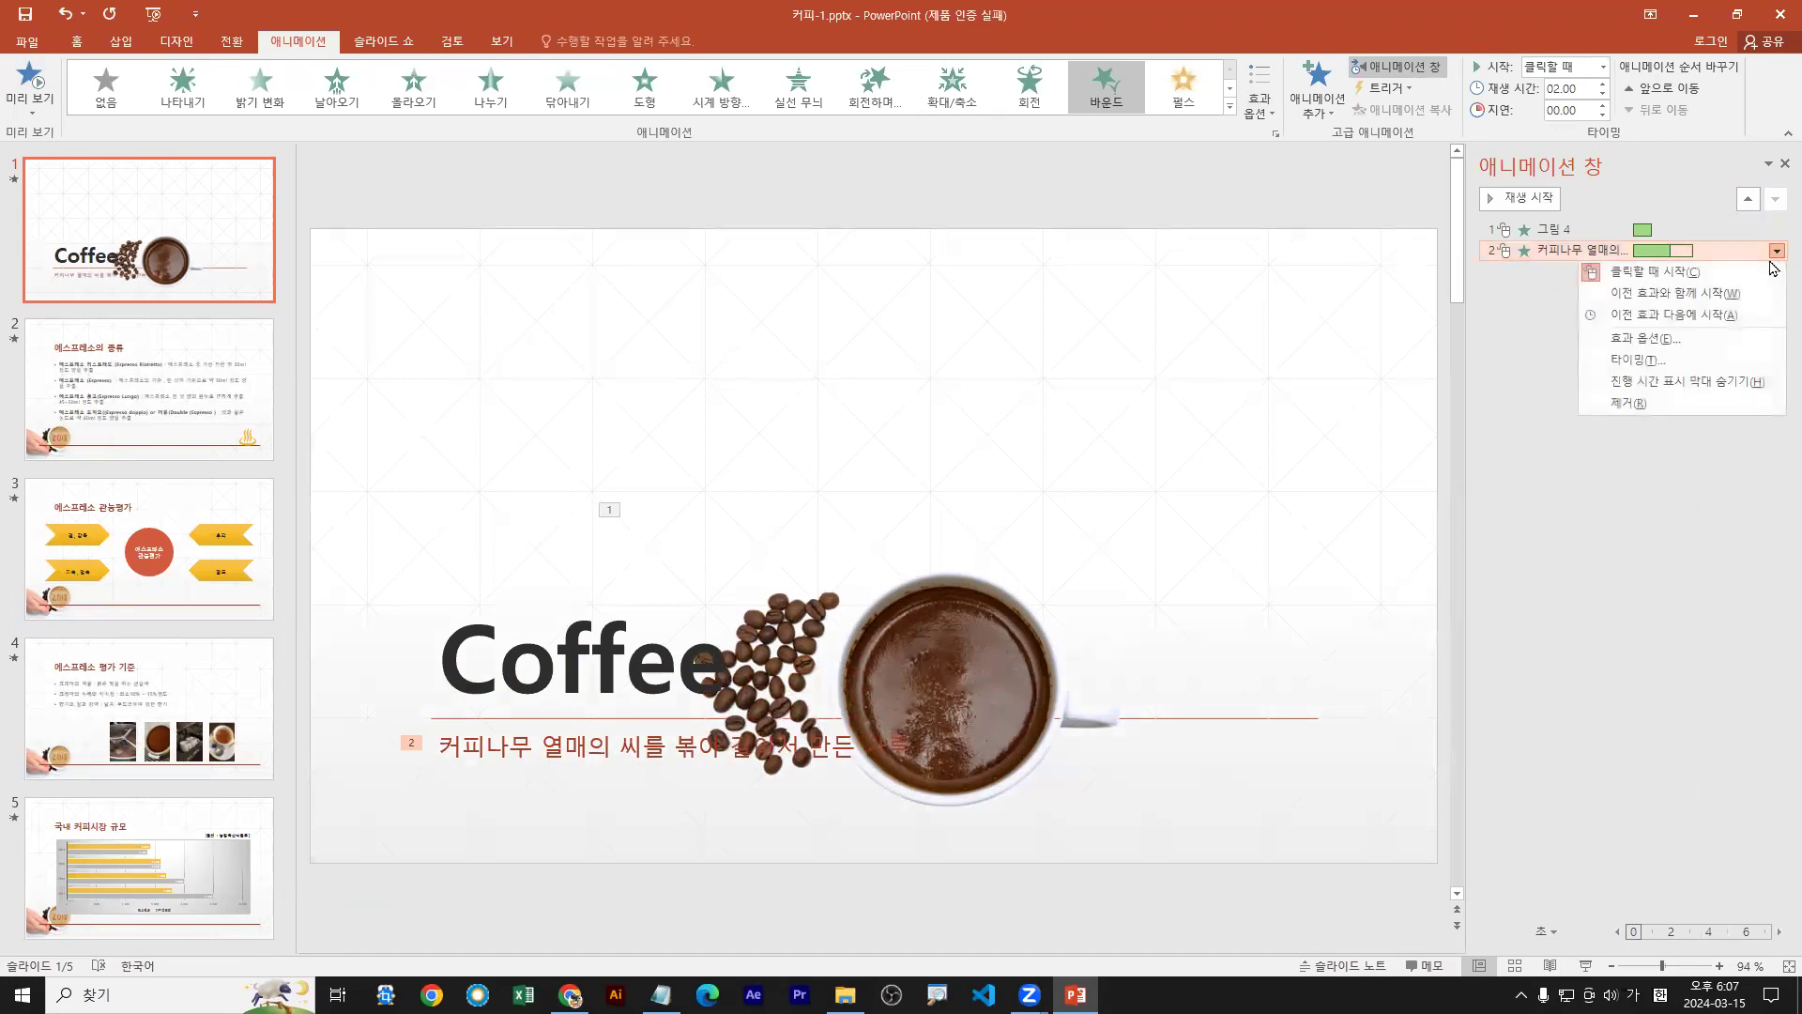
left_click(1628, 403)
left_click(1777, 230)
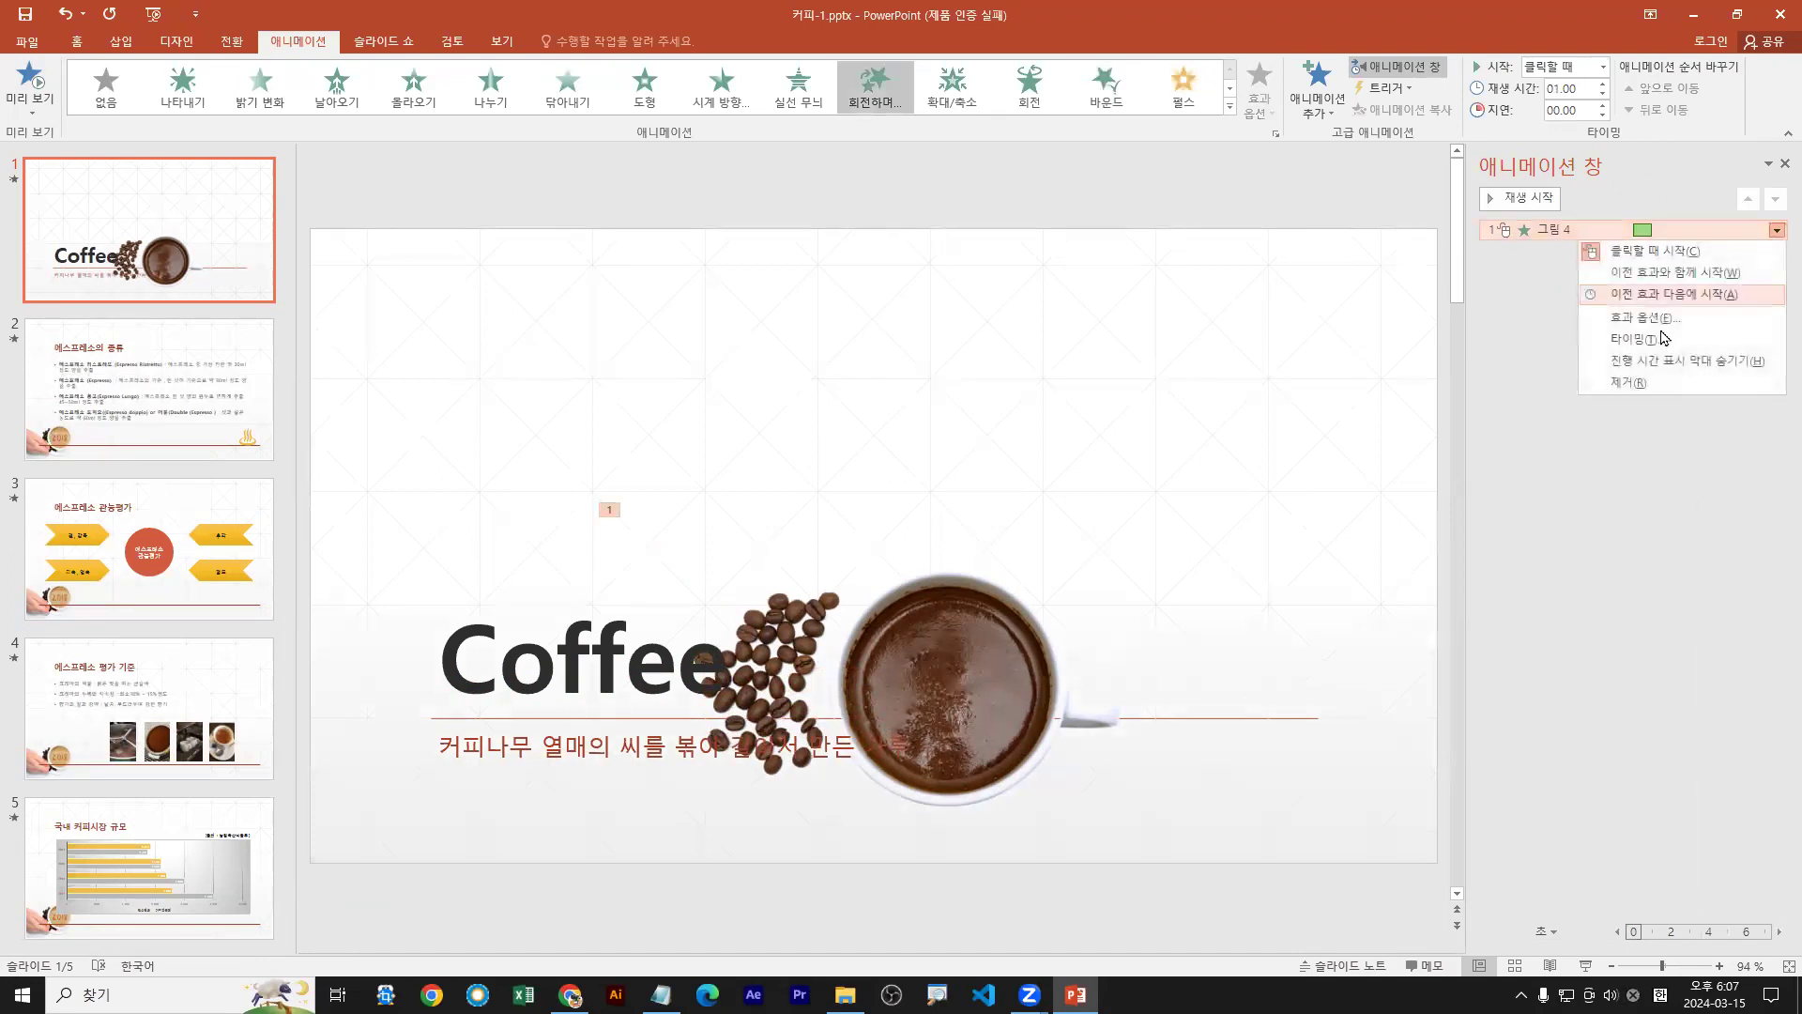
left_click(1628, 382)
left_click(1783, 165)
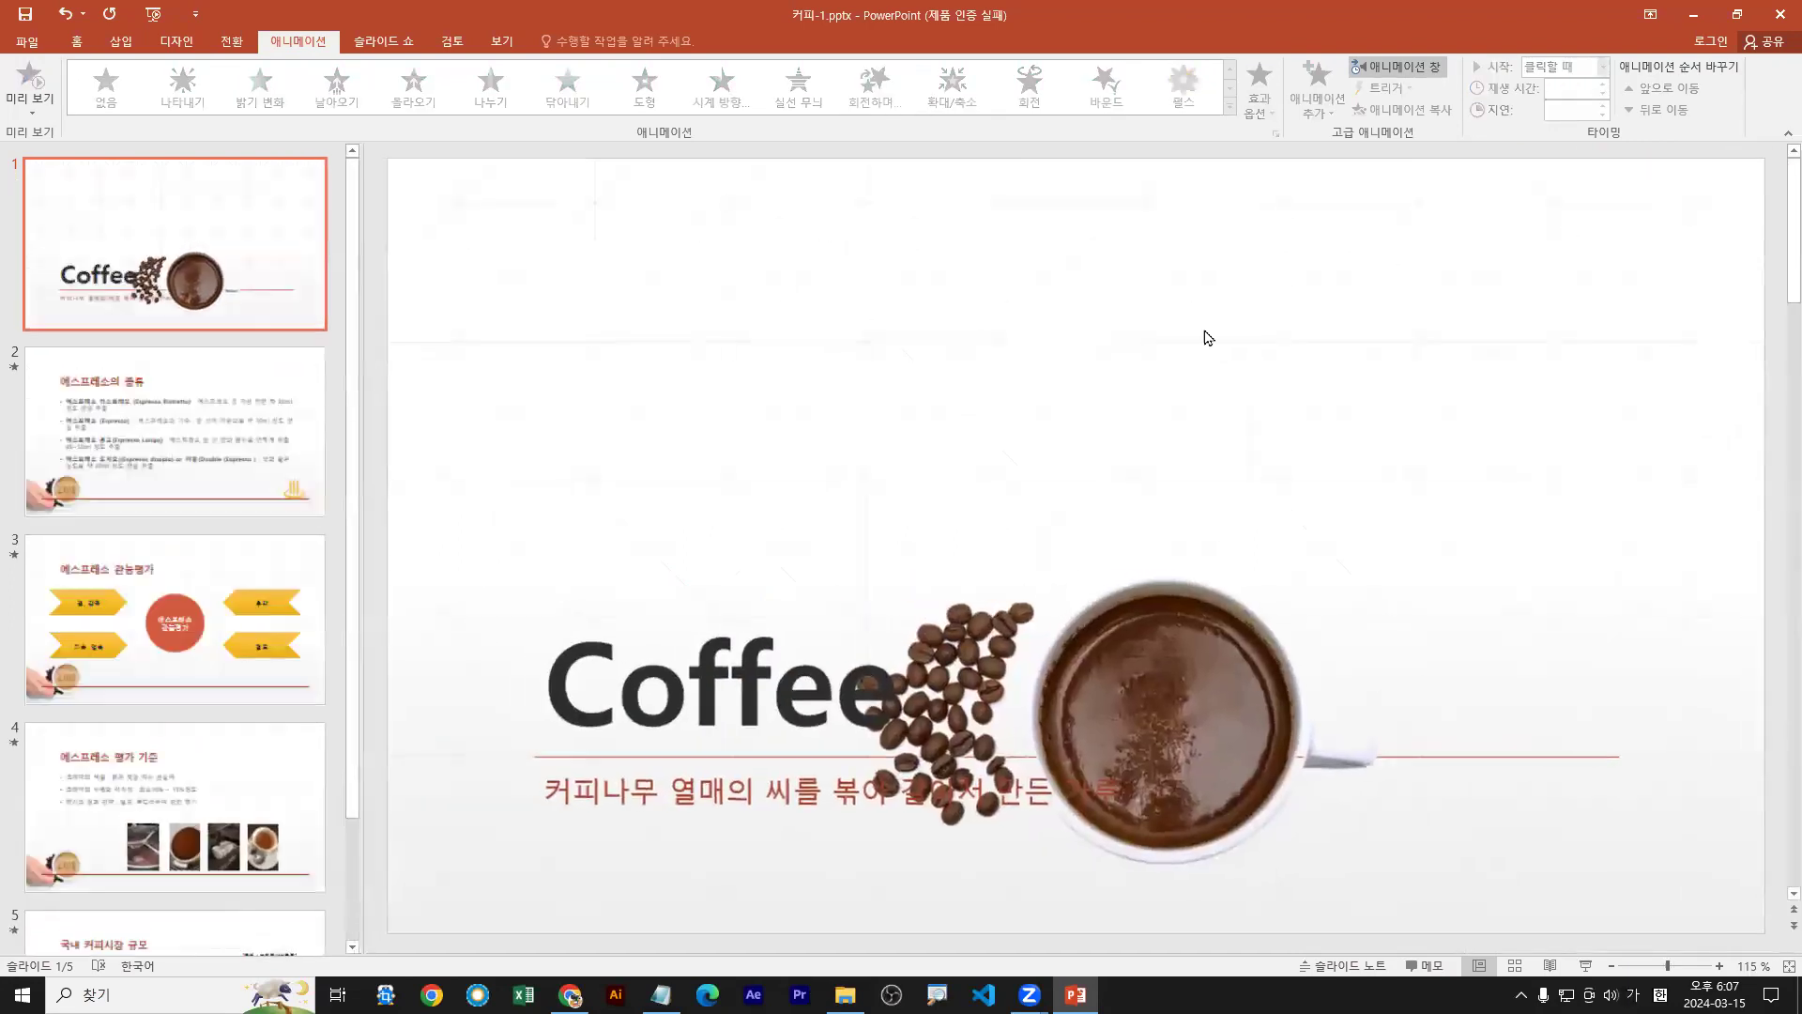
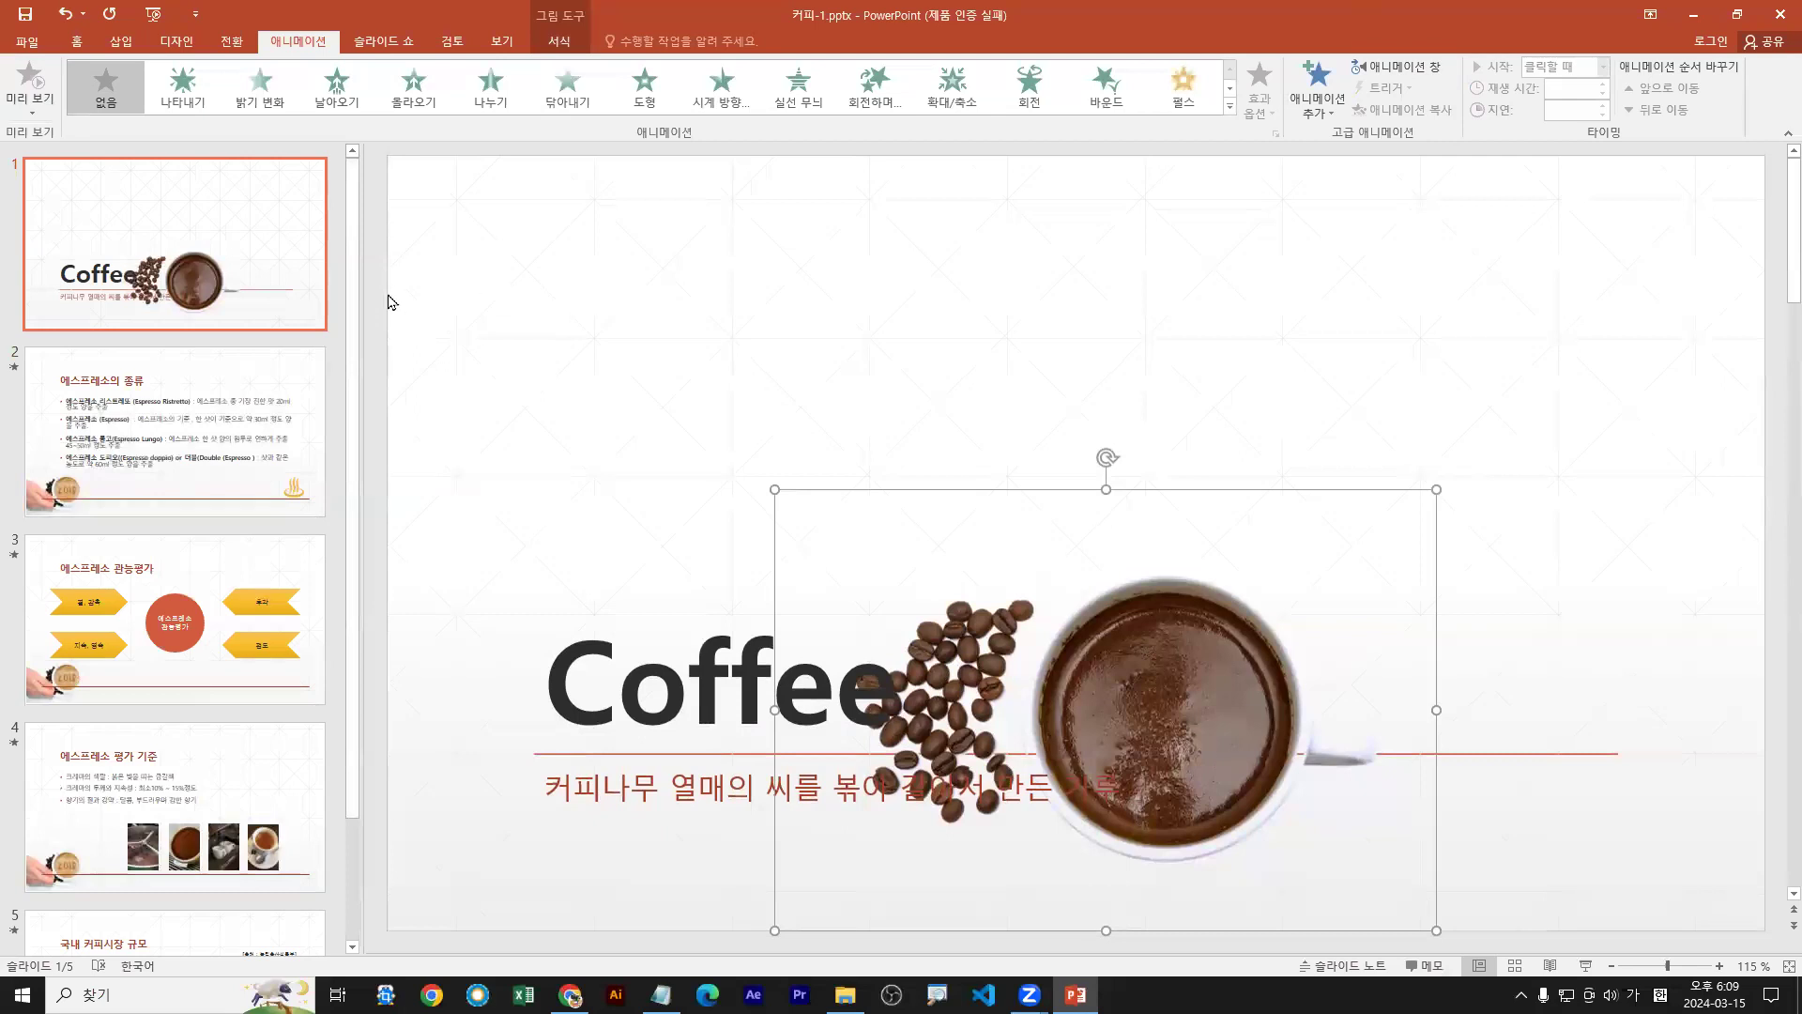
Collapse the ribbon to tab names only, then restore it to always show full commands
left_click(78, 45)
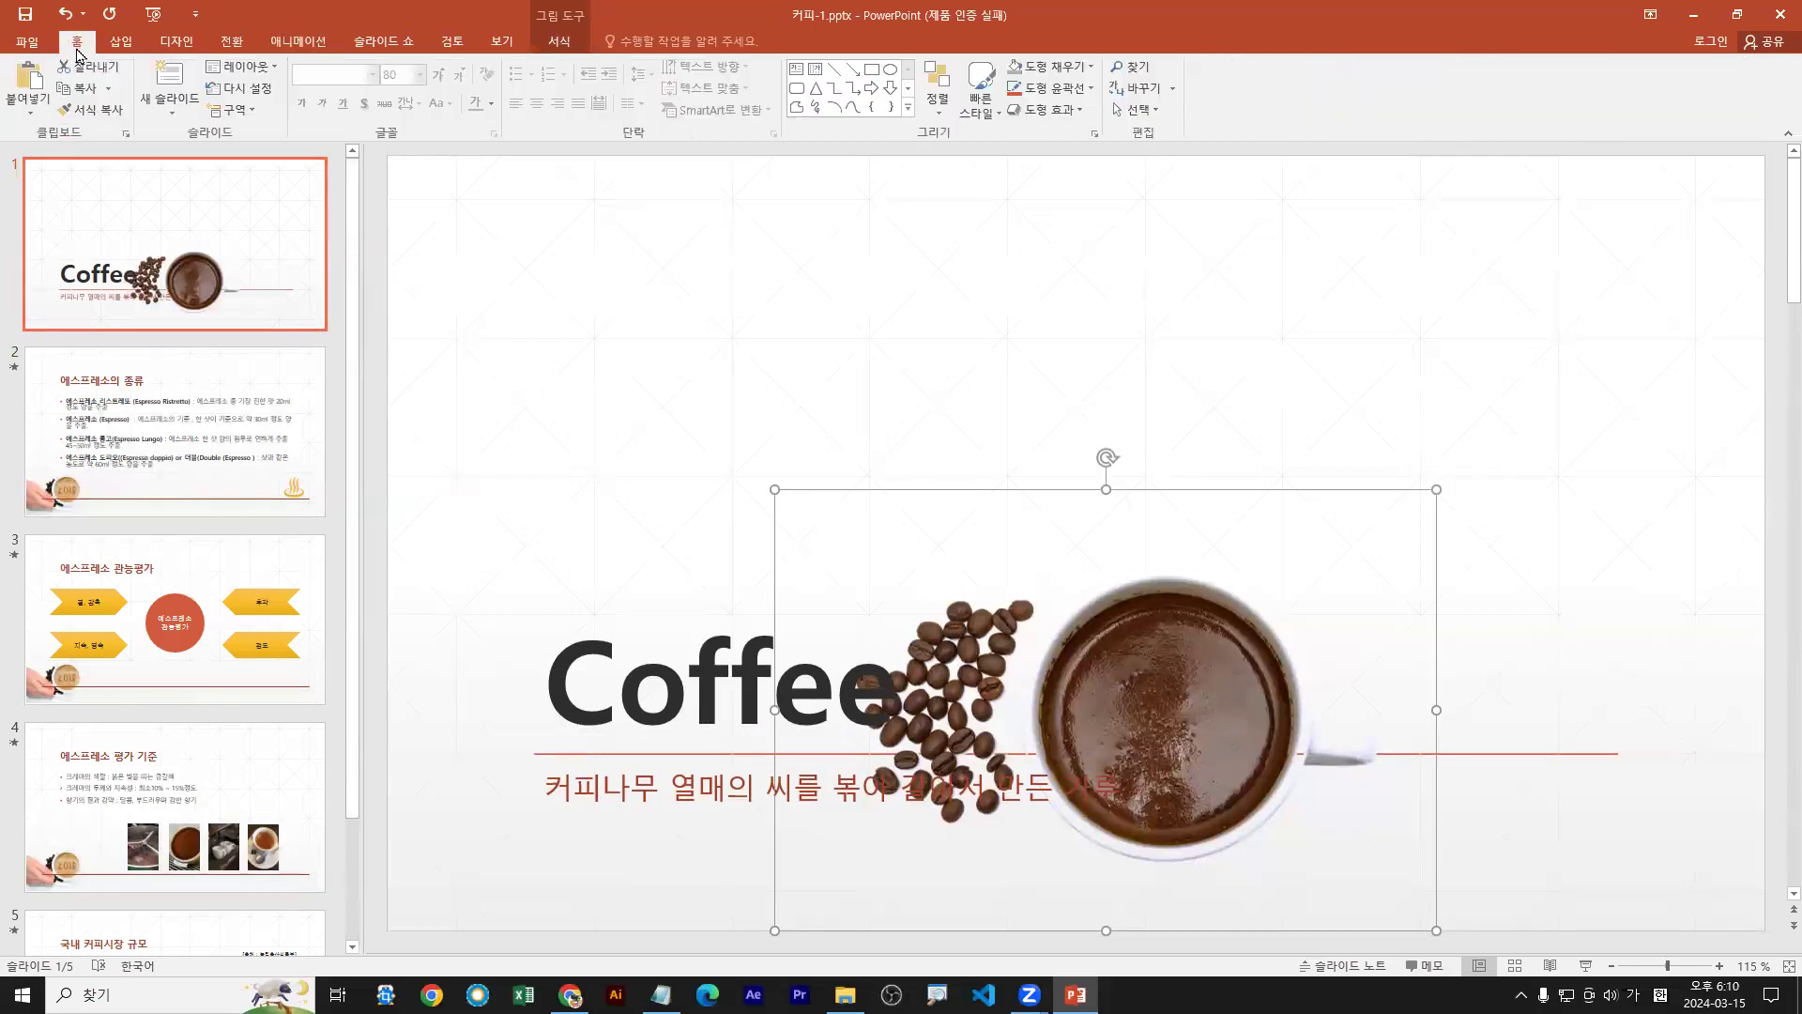
double_click(79, 50)
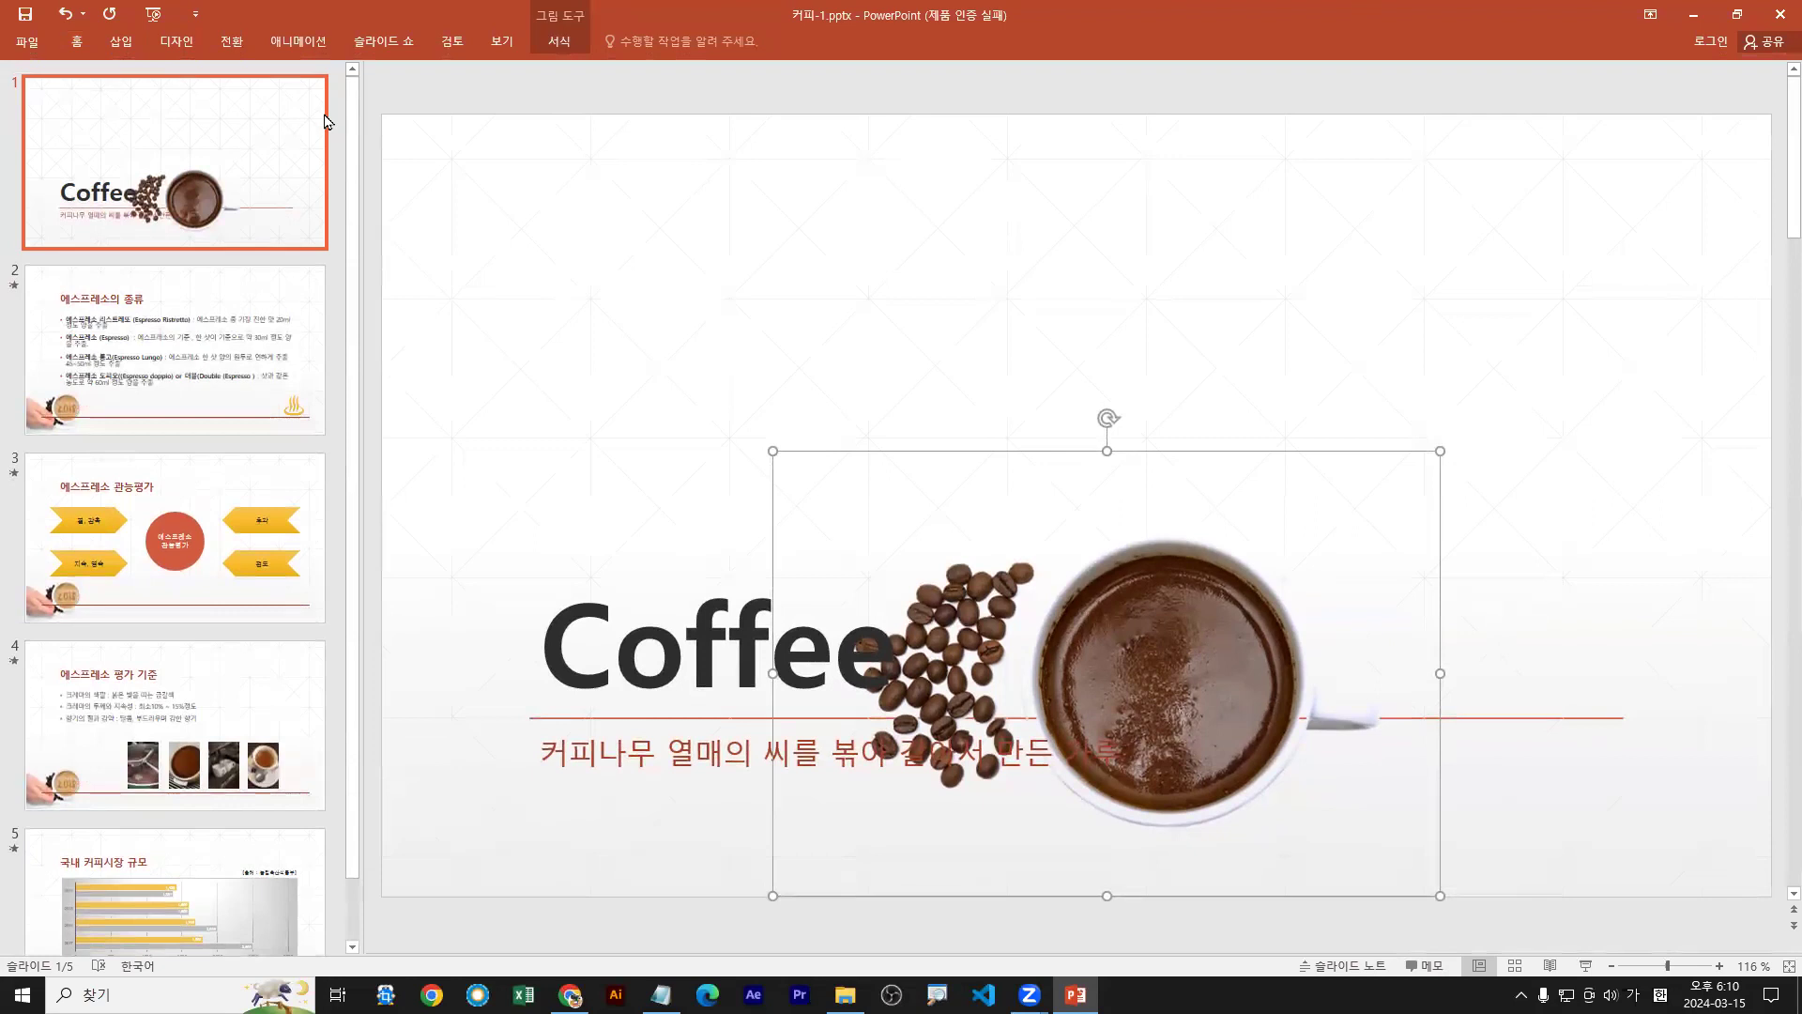
right_click(79, 53)
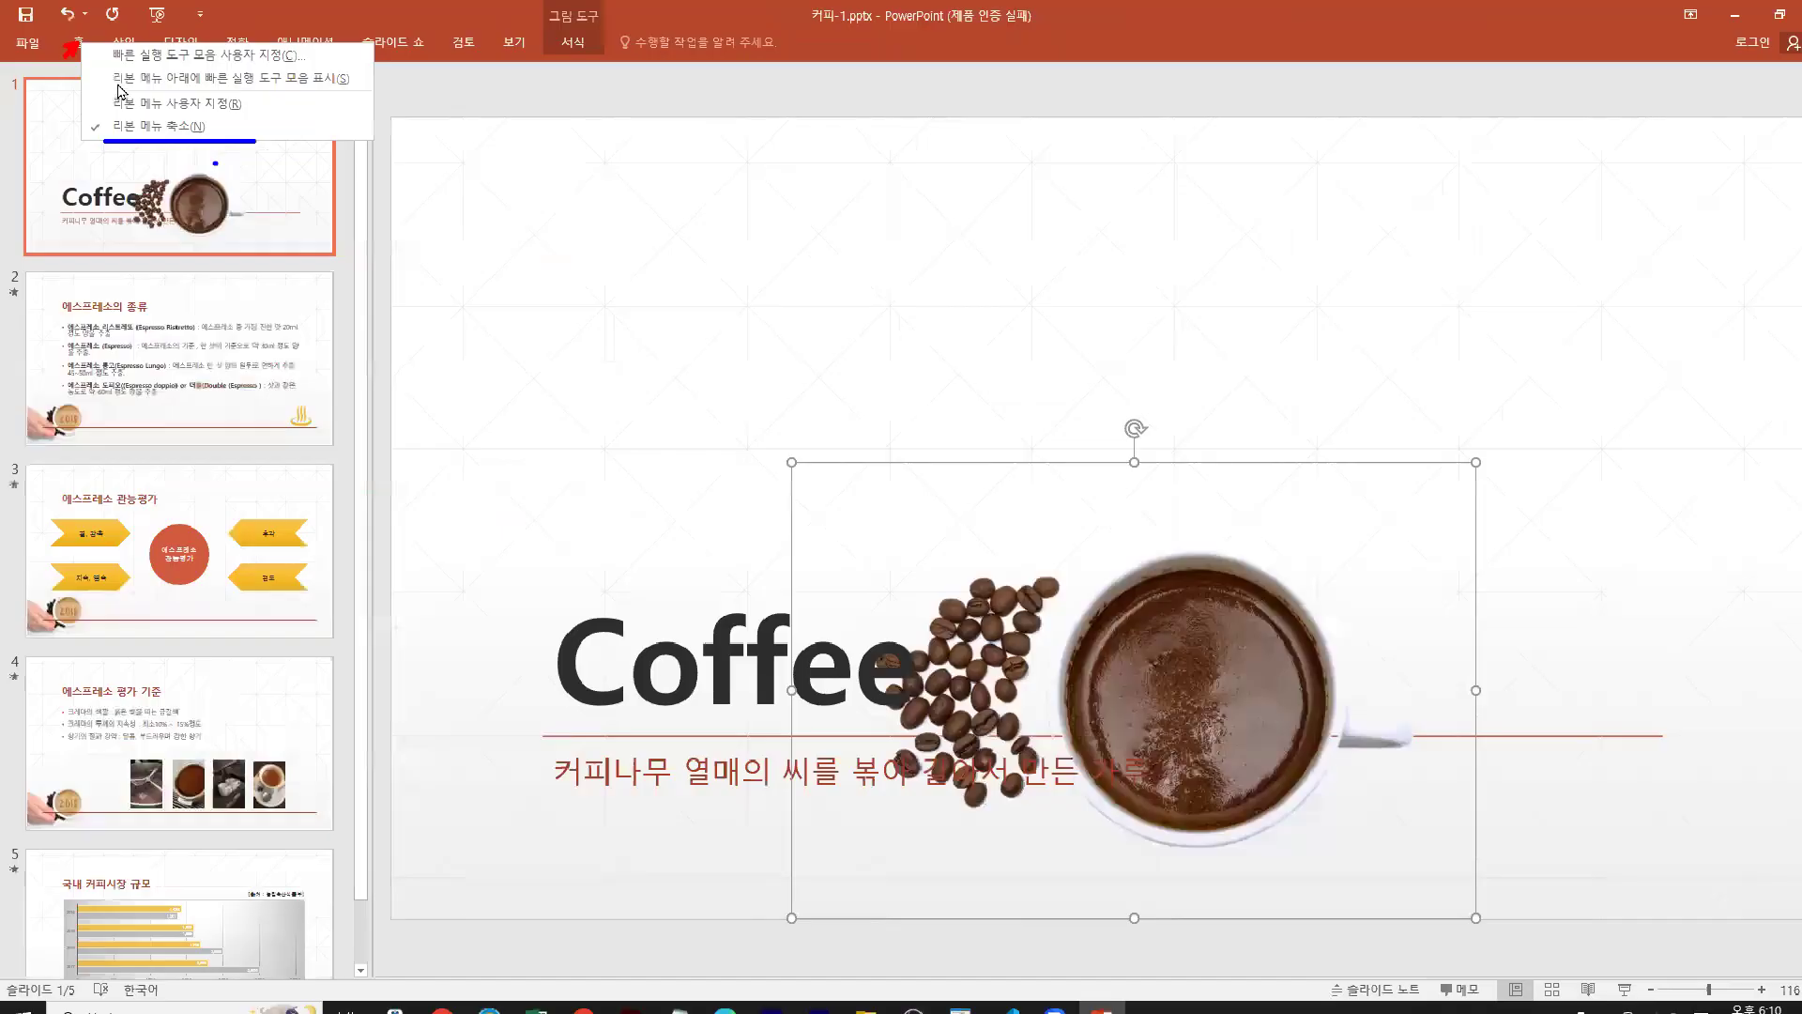
key("Escape")
mouse_move(123, 57)
left_mouse_down()
mouse_move(185, 123)
mouse_move(190, 183)
left_mouse_up()
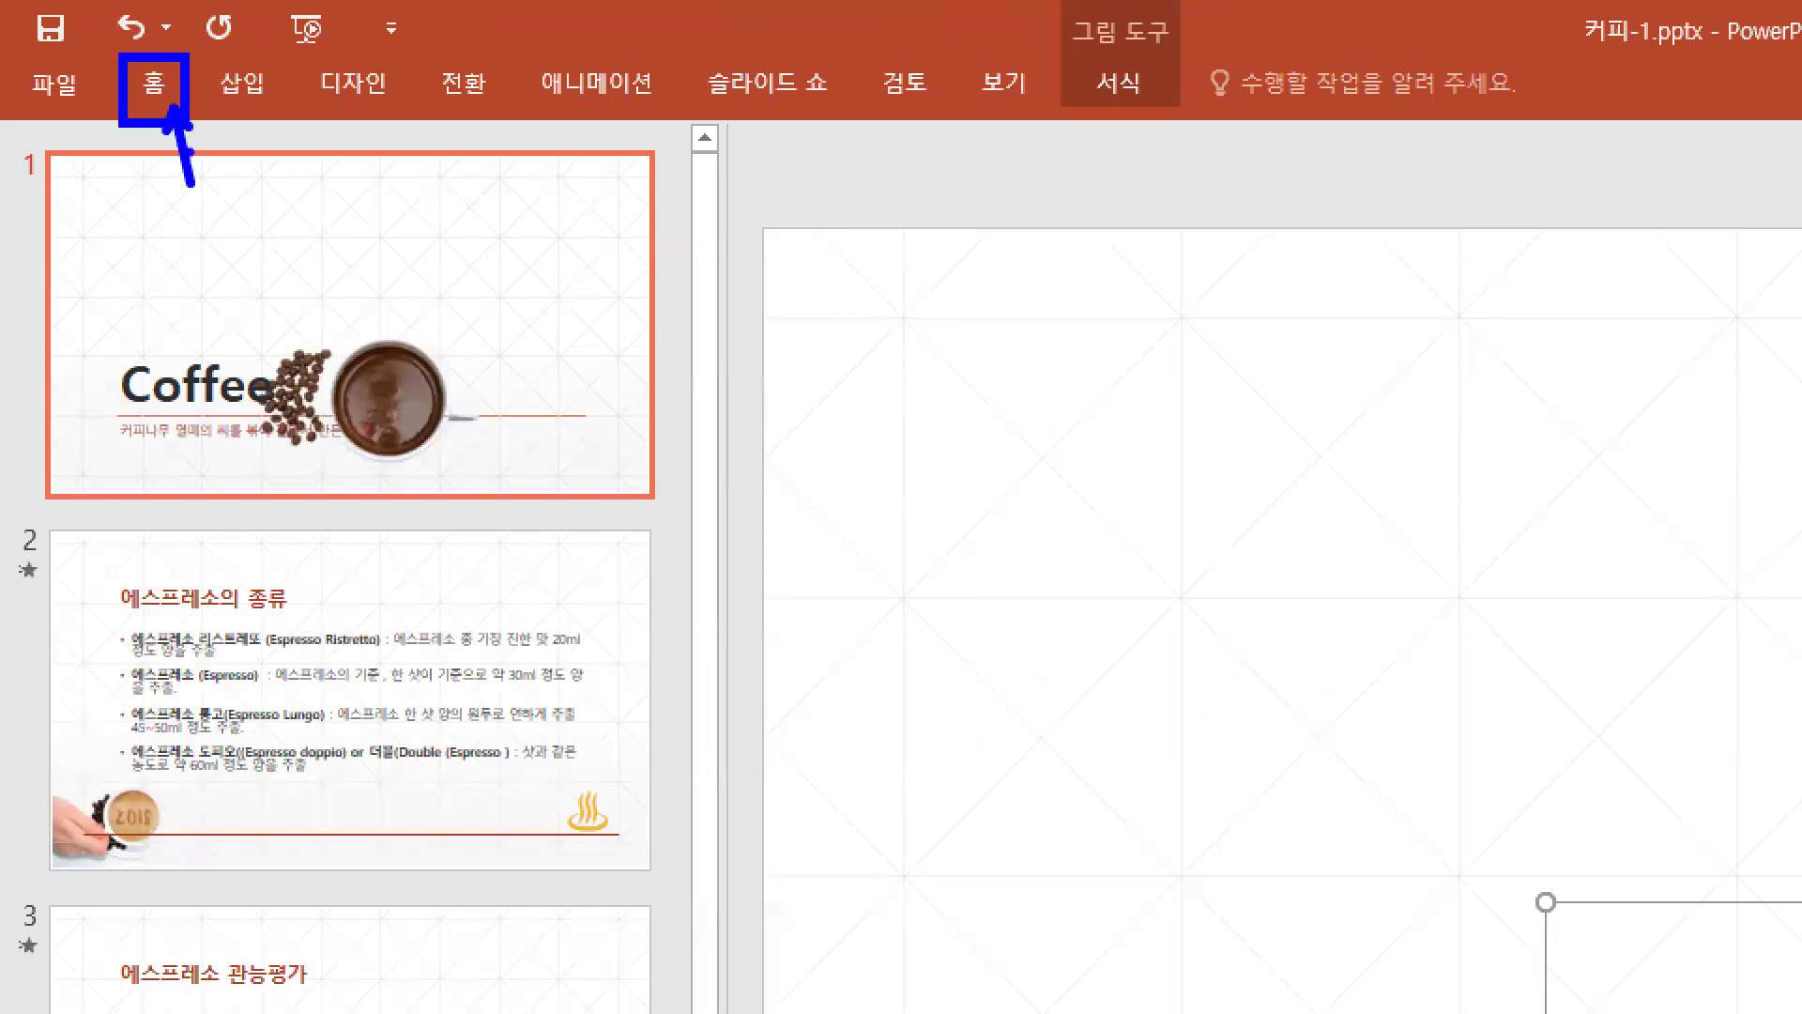
key("Escape")
right_click(165, 88)
left_click(127, 126)
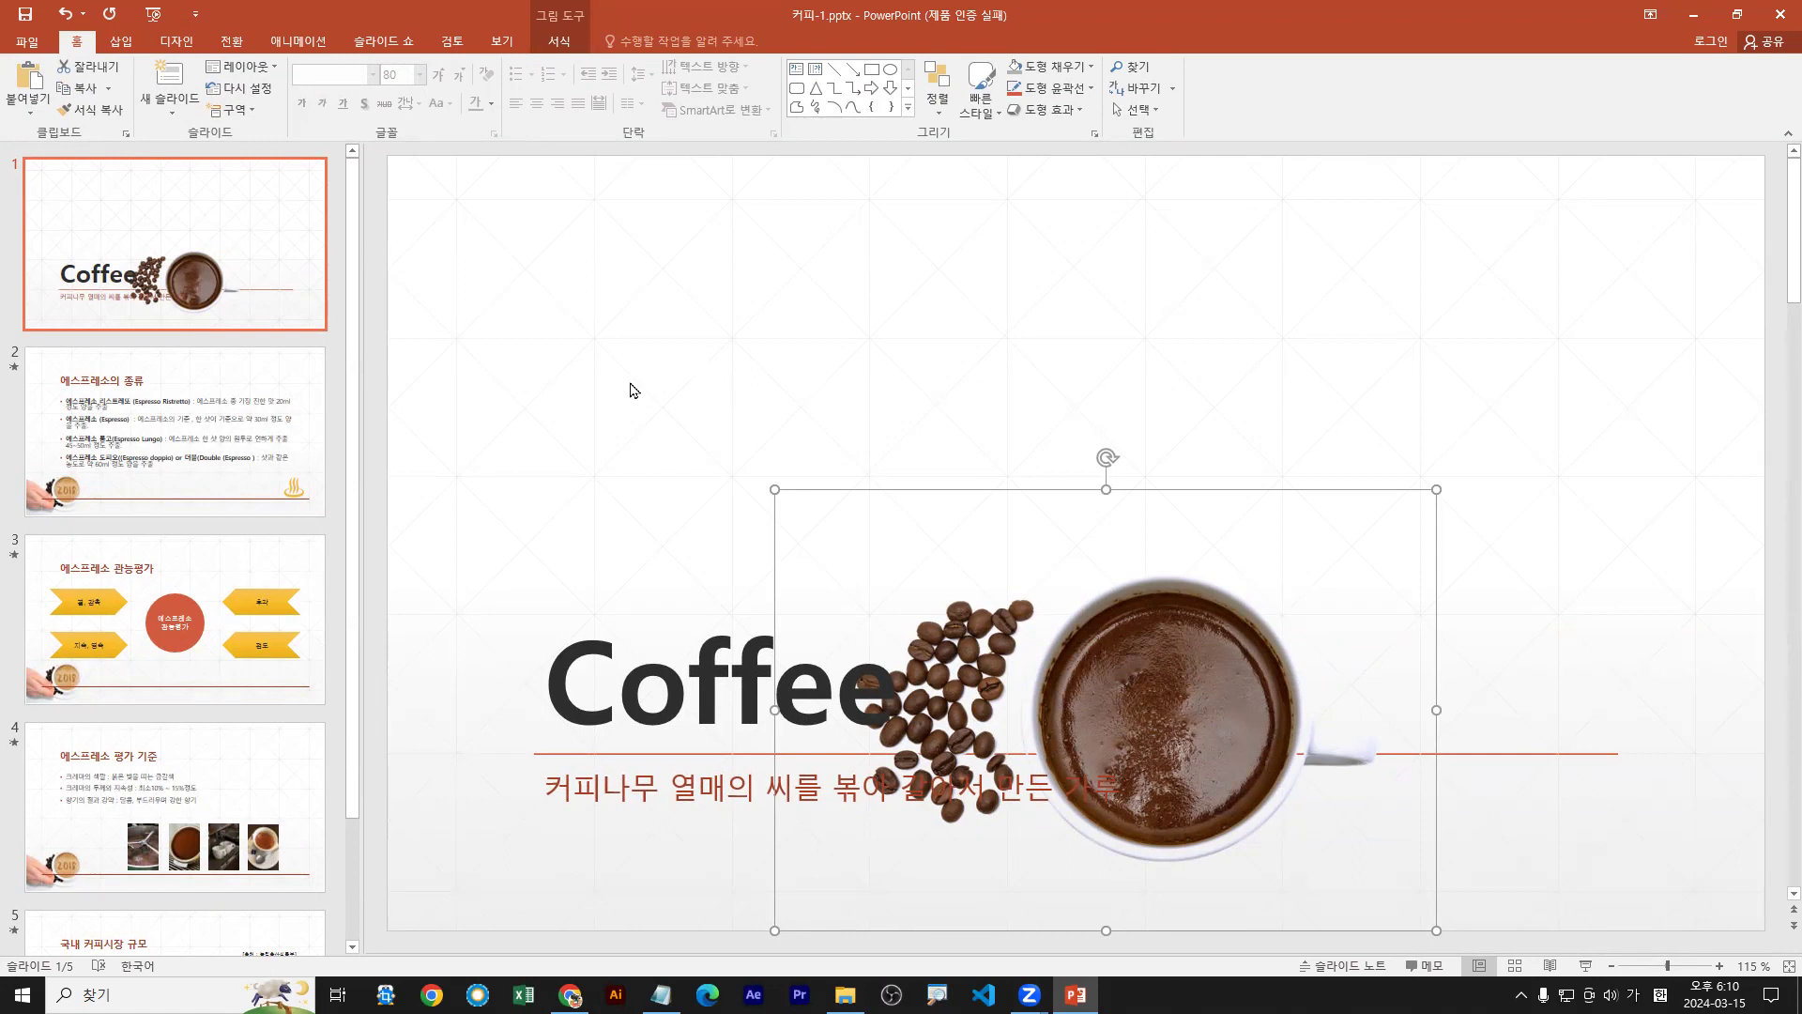
Select the title slide's coffee cup picture and apply the Lines motion path
left_click(271, 282)
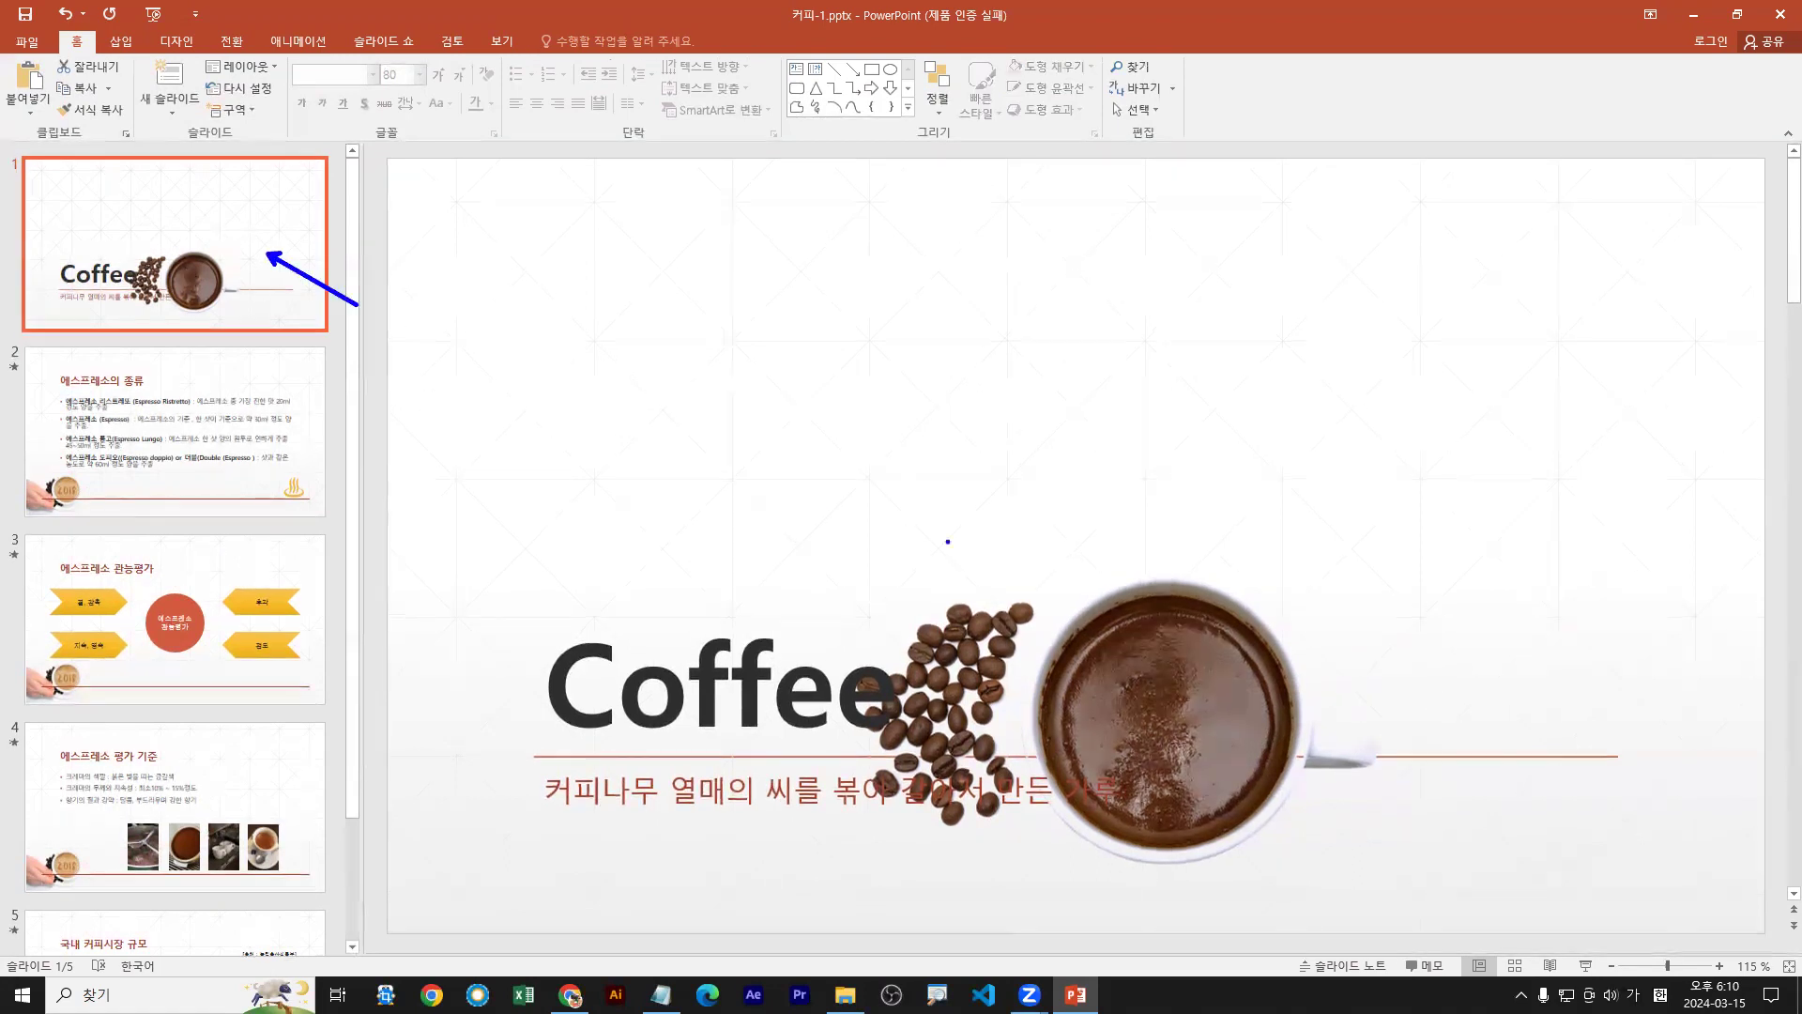
left_click(1192, 628)
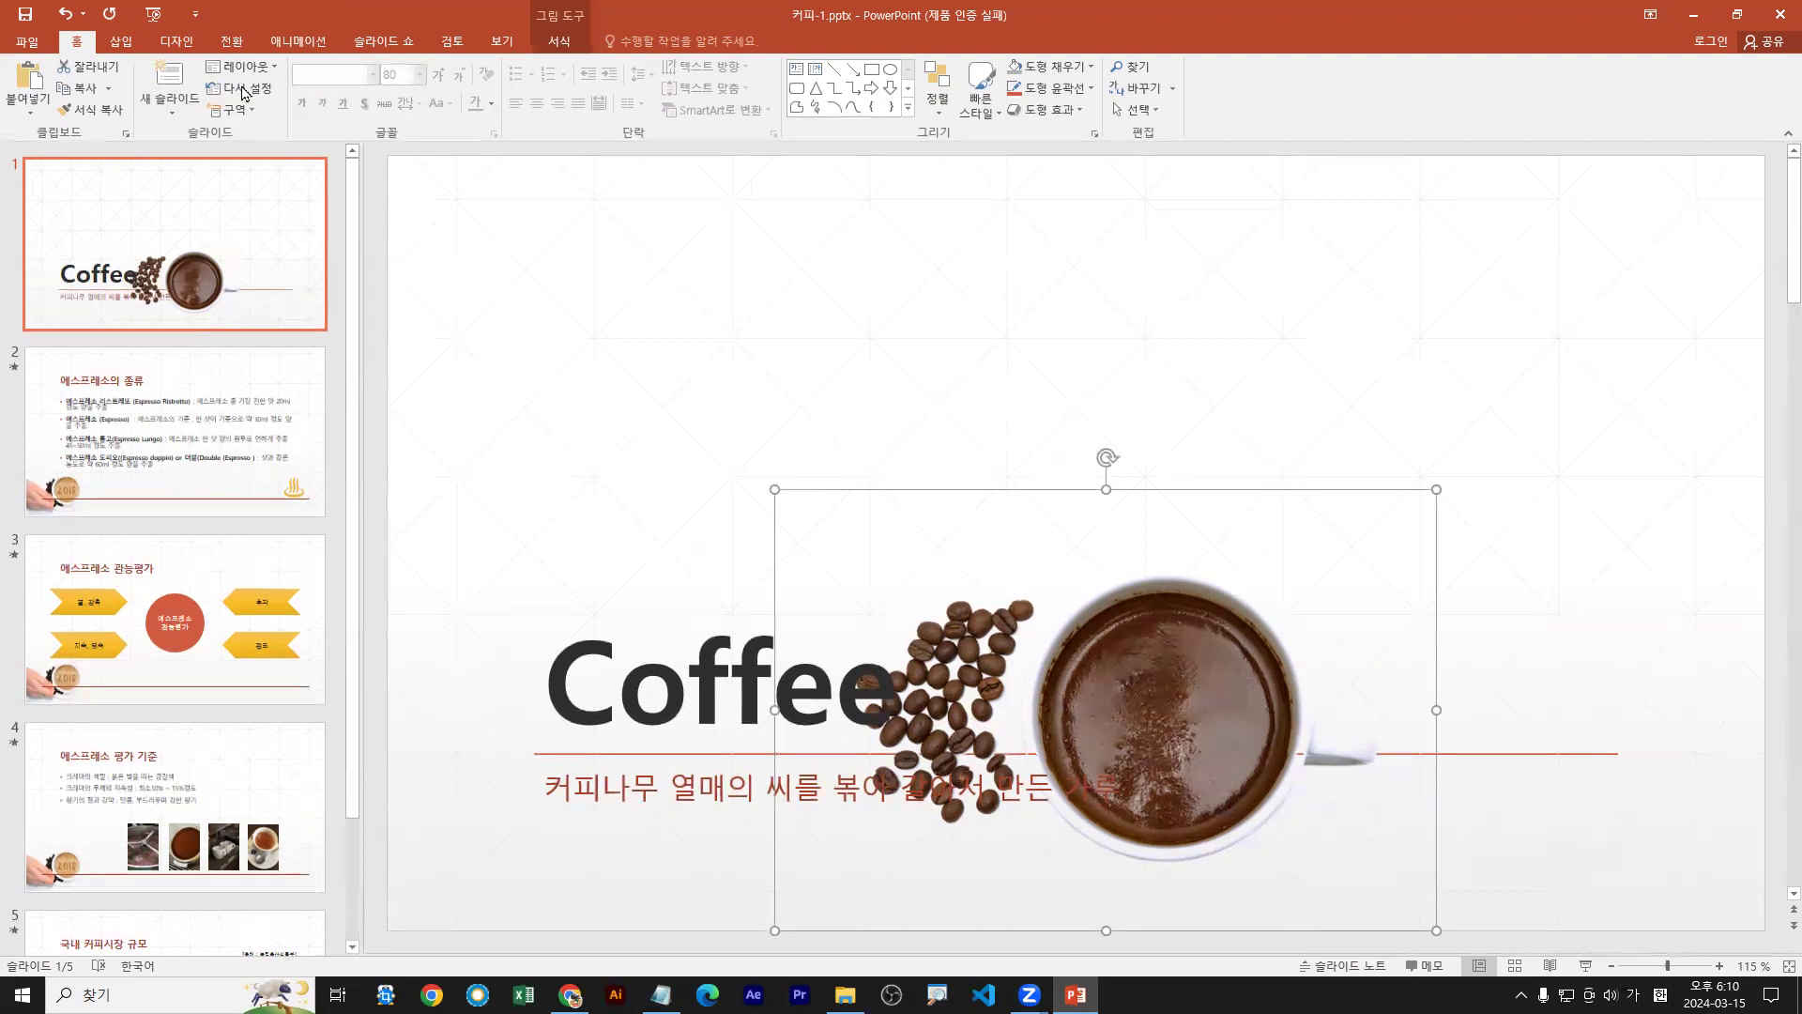
left_click(299, 41)
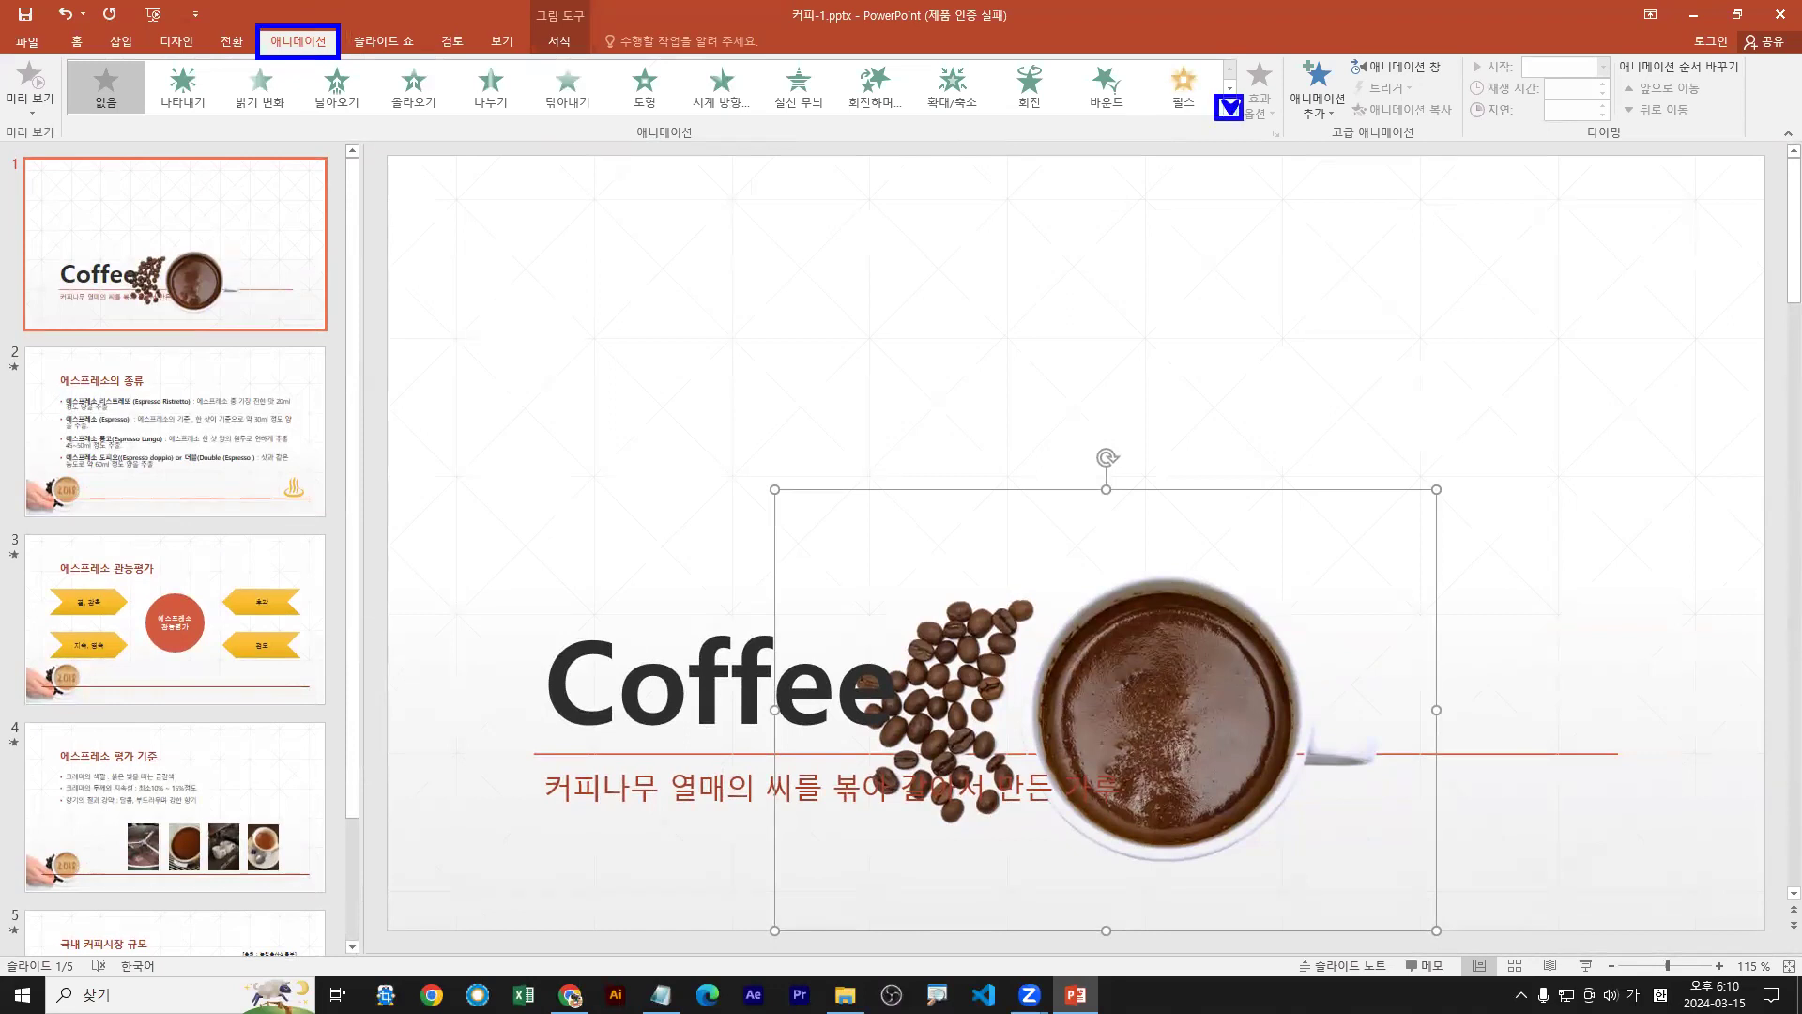
left_click(1229, 108)
key("Escape")
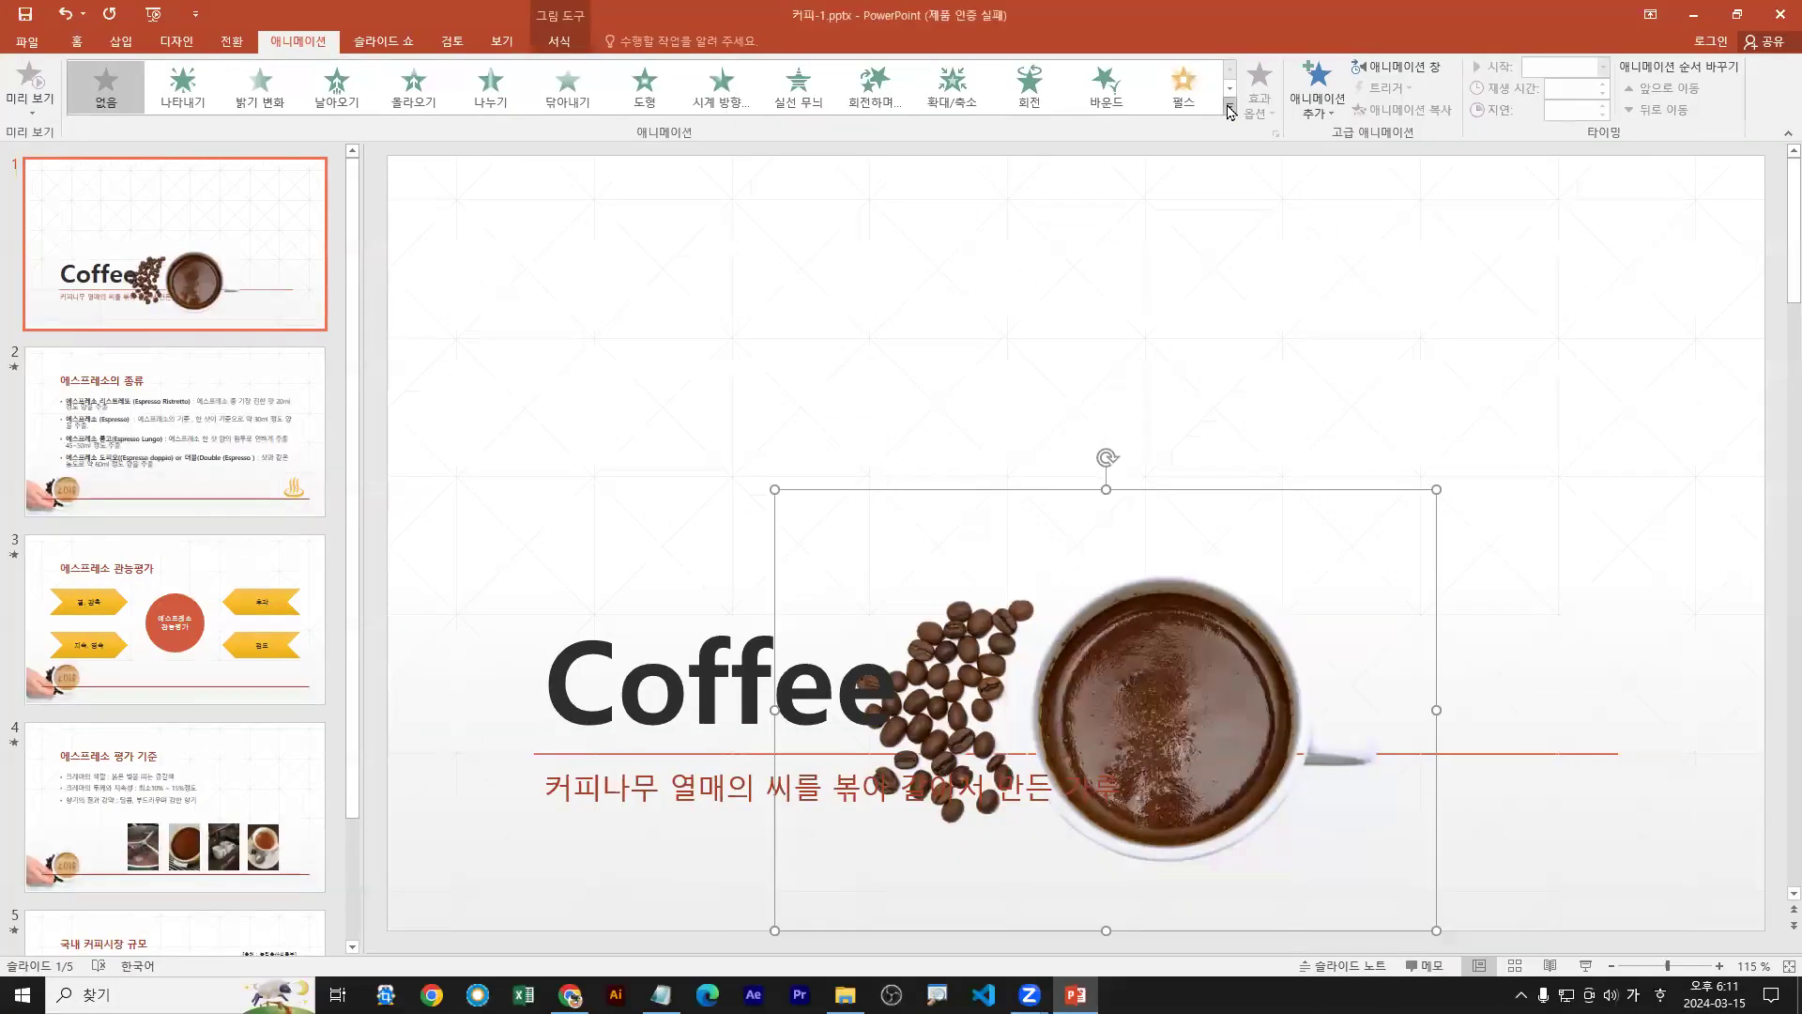
left_click(1230, 109)
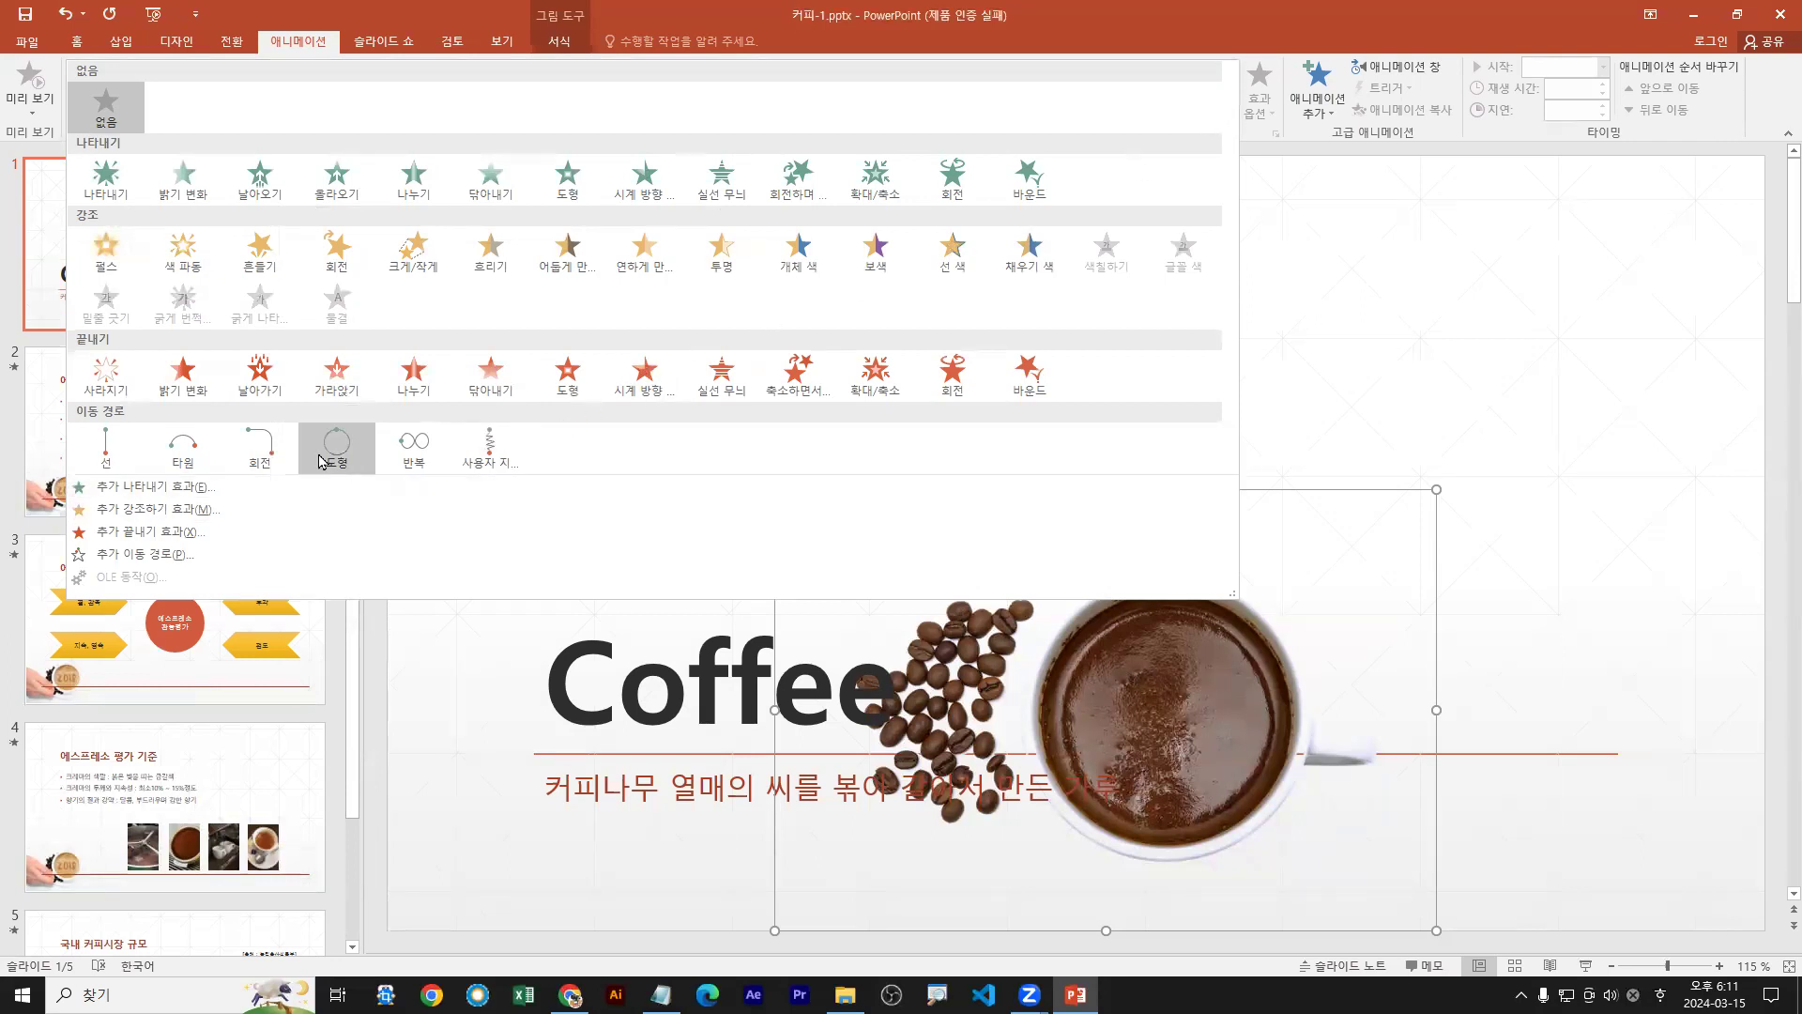
left_click(106, 457)
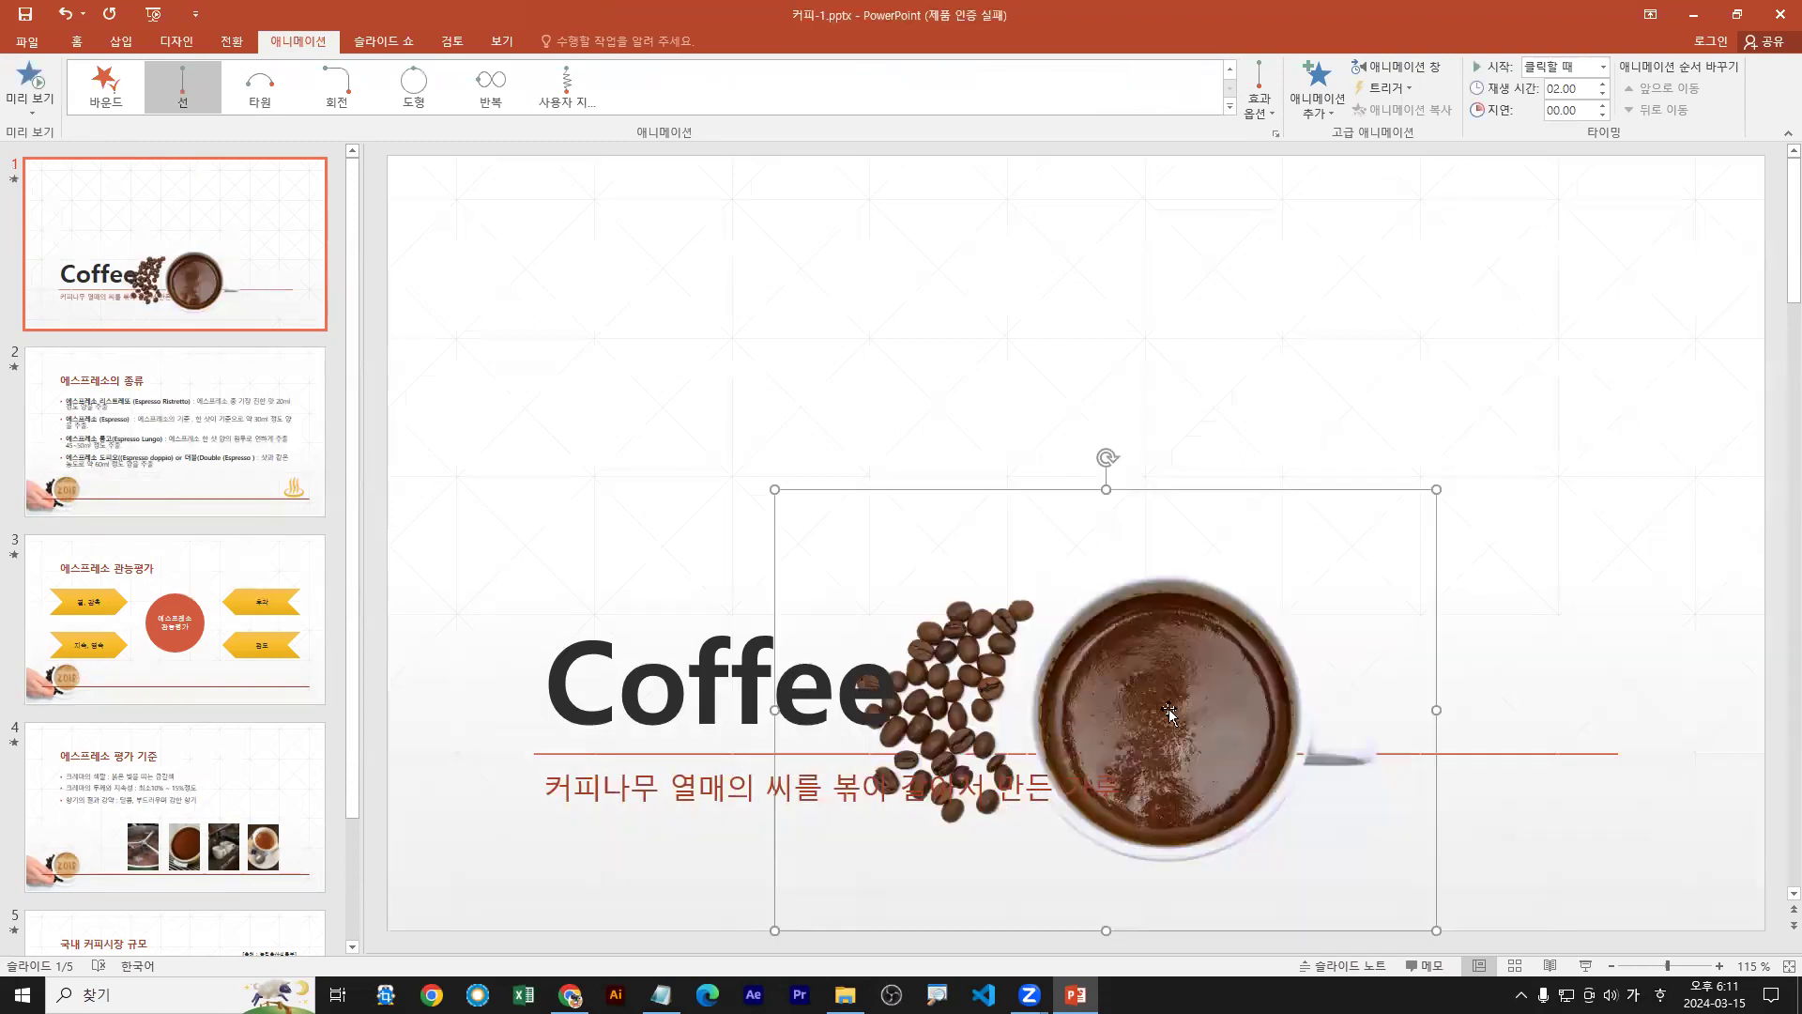
left_click(1259, 110)
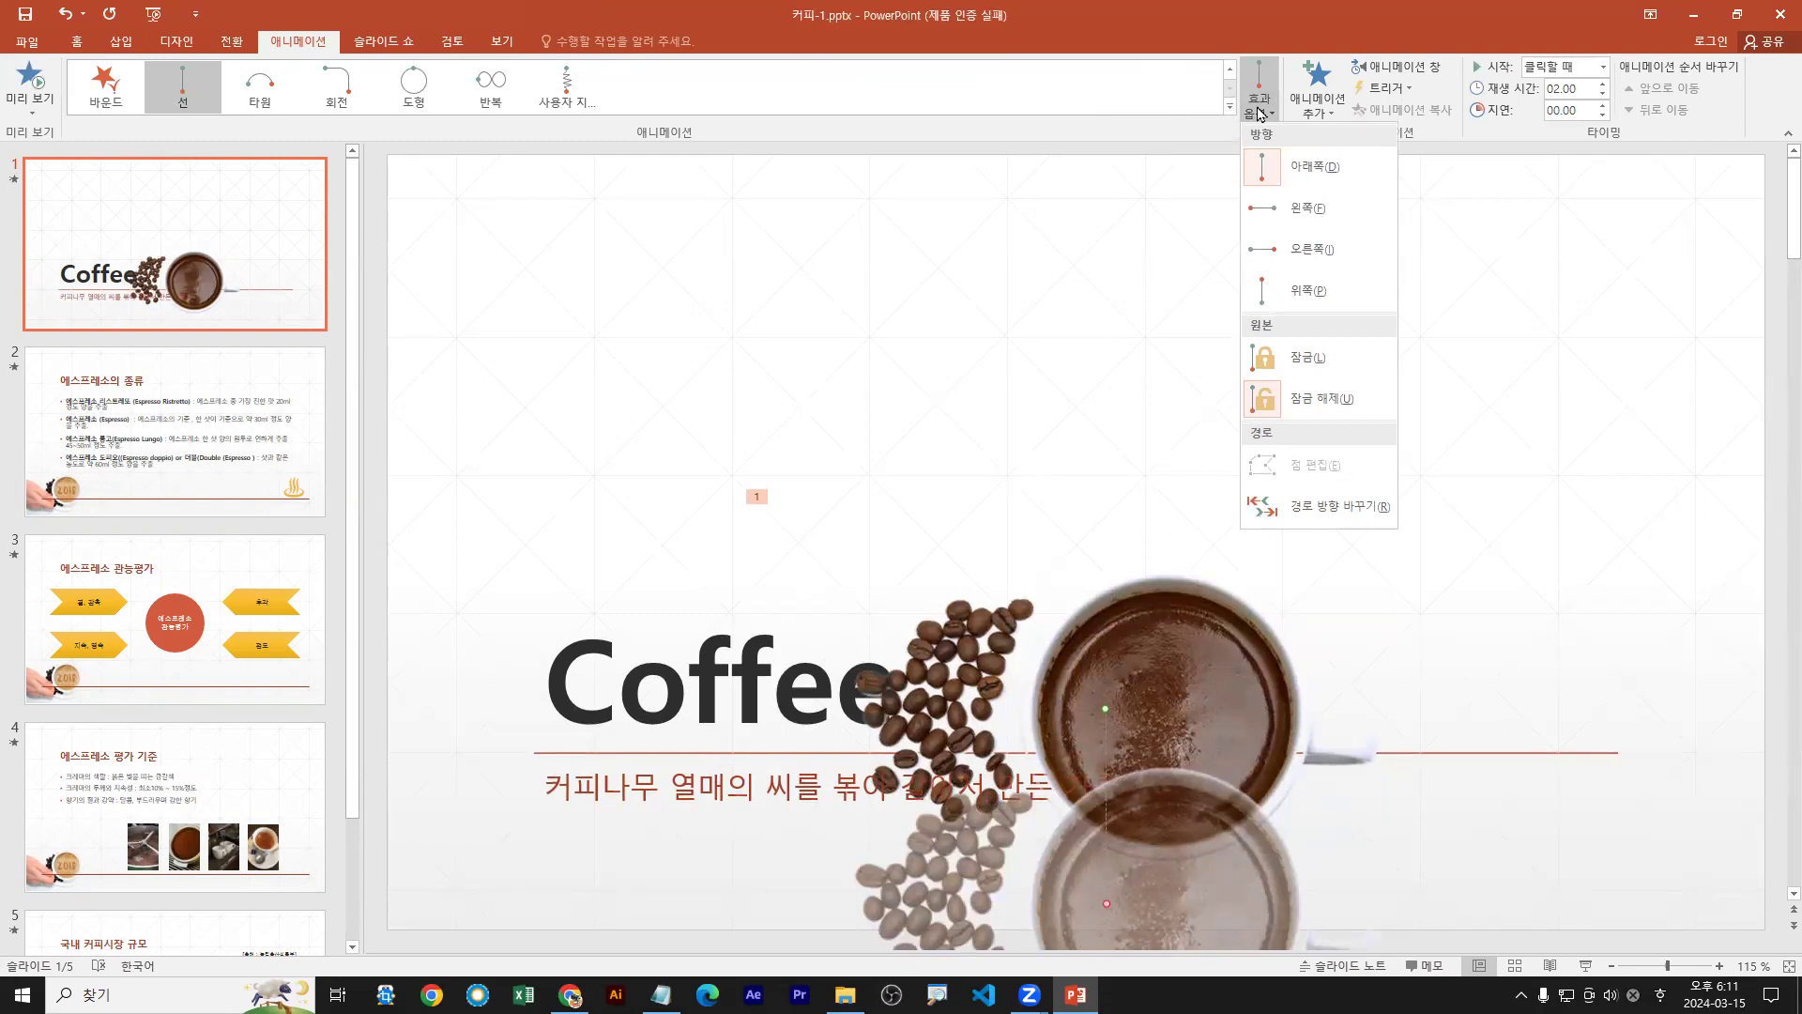
Set the picture's Line motion path direction to Right
left_click(1284, 249)
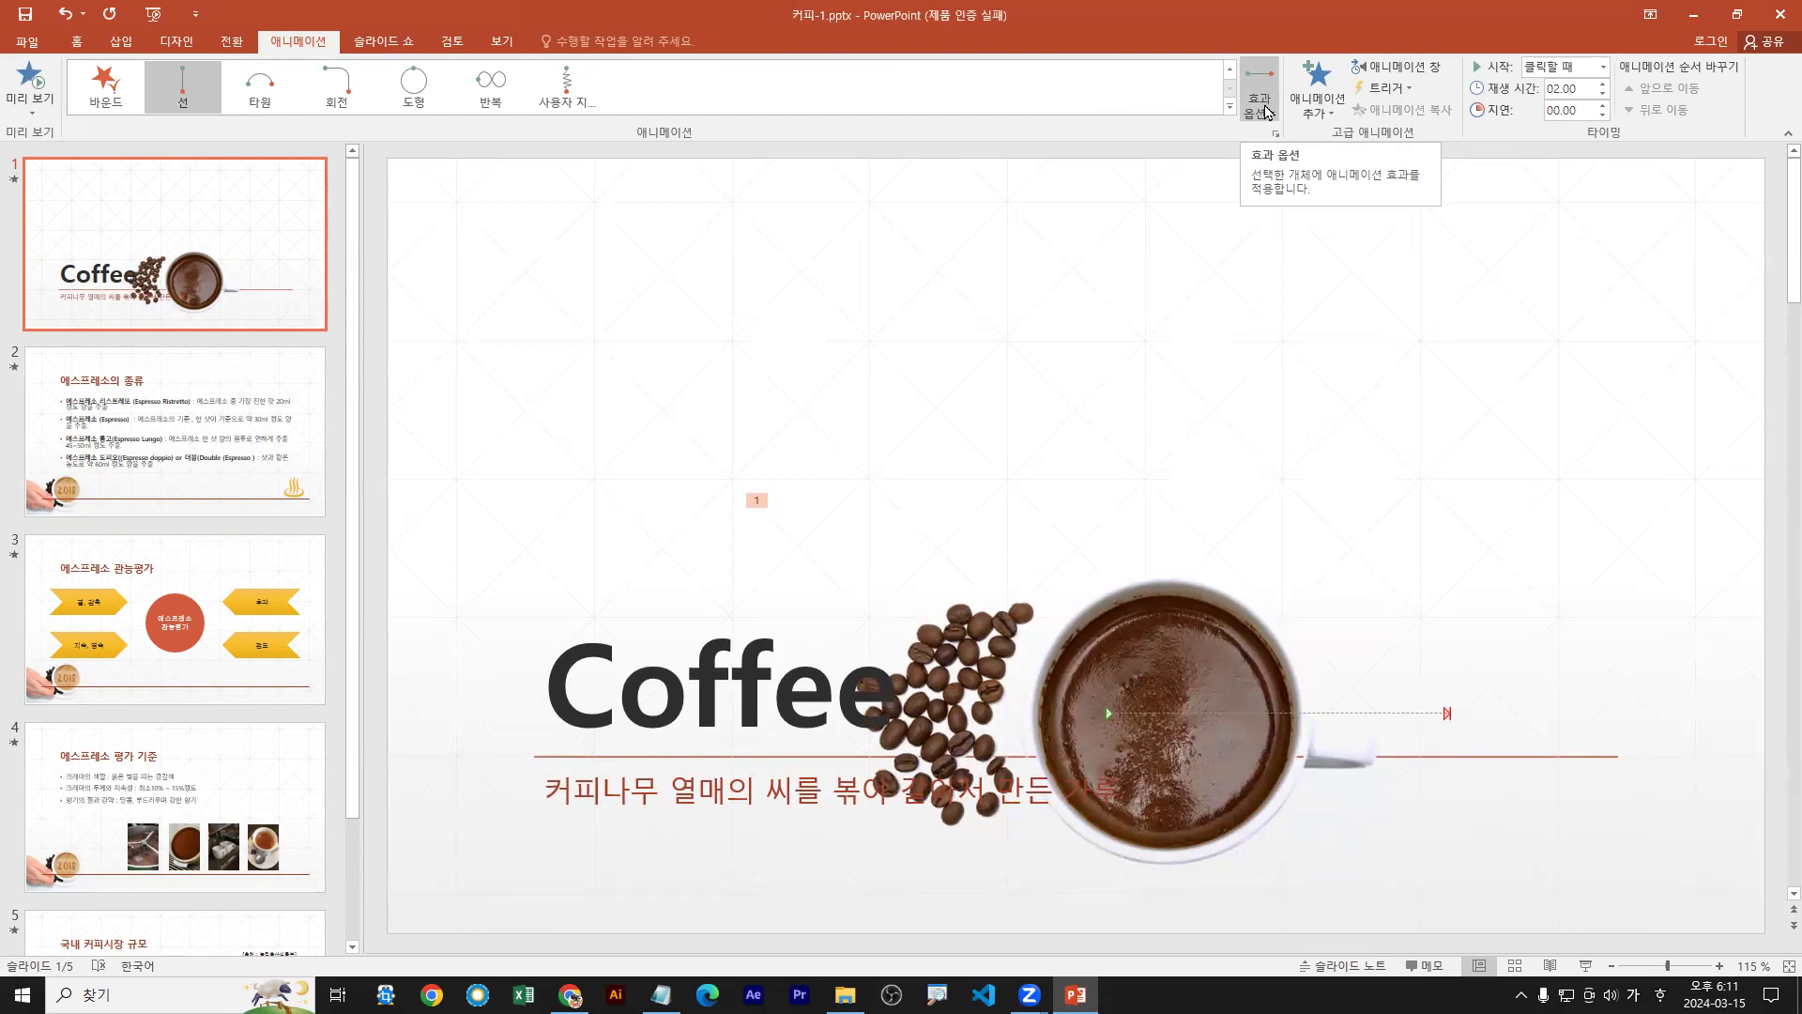
left_click(1265, 111)
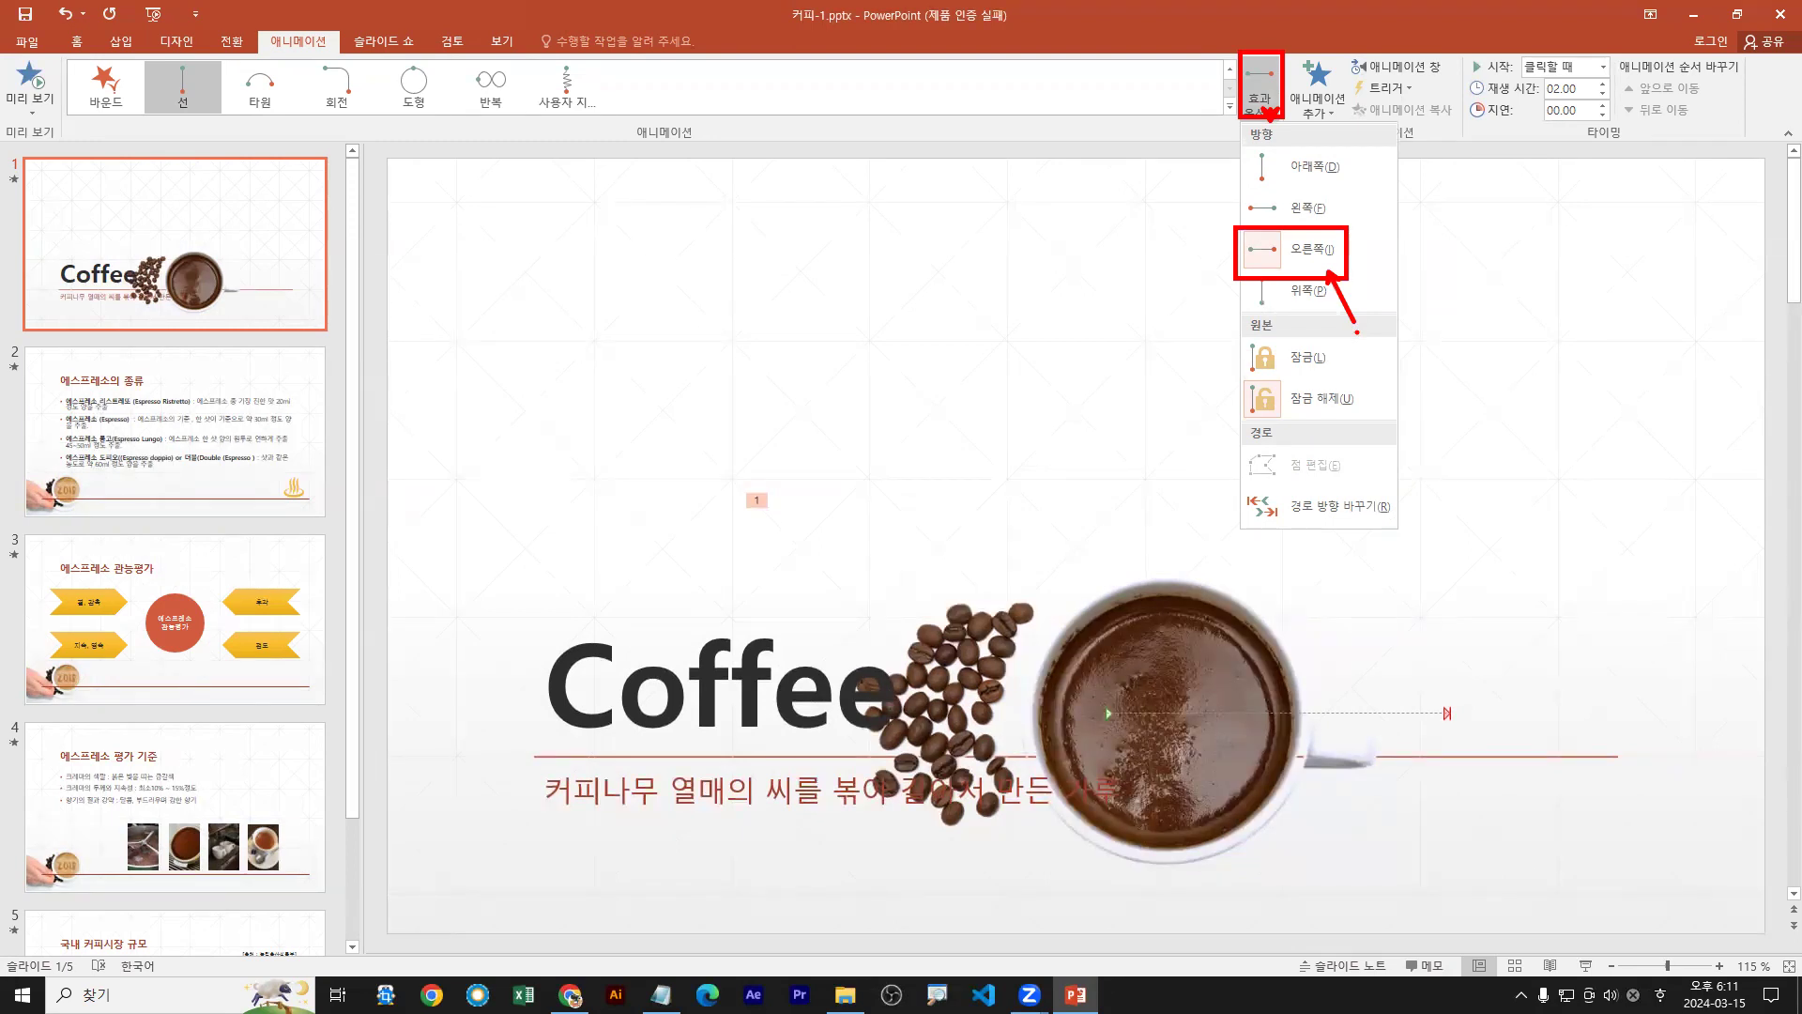
Go to slide 3 and select the orange circle
left_click(214, 583)
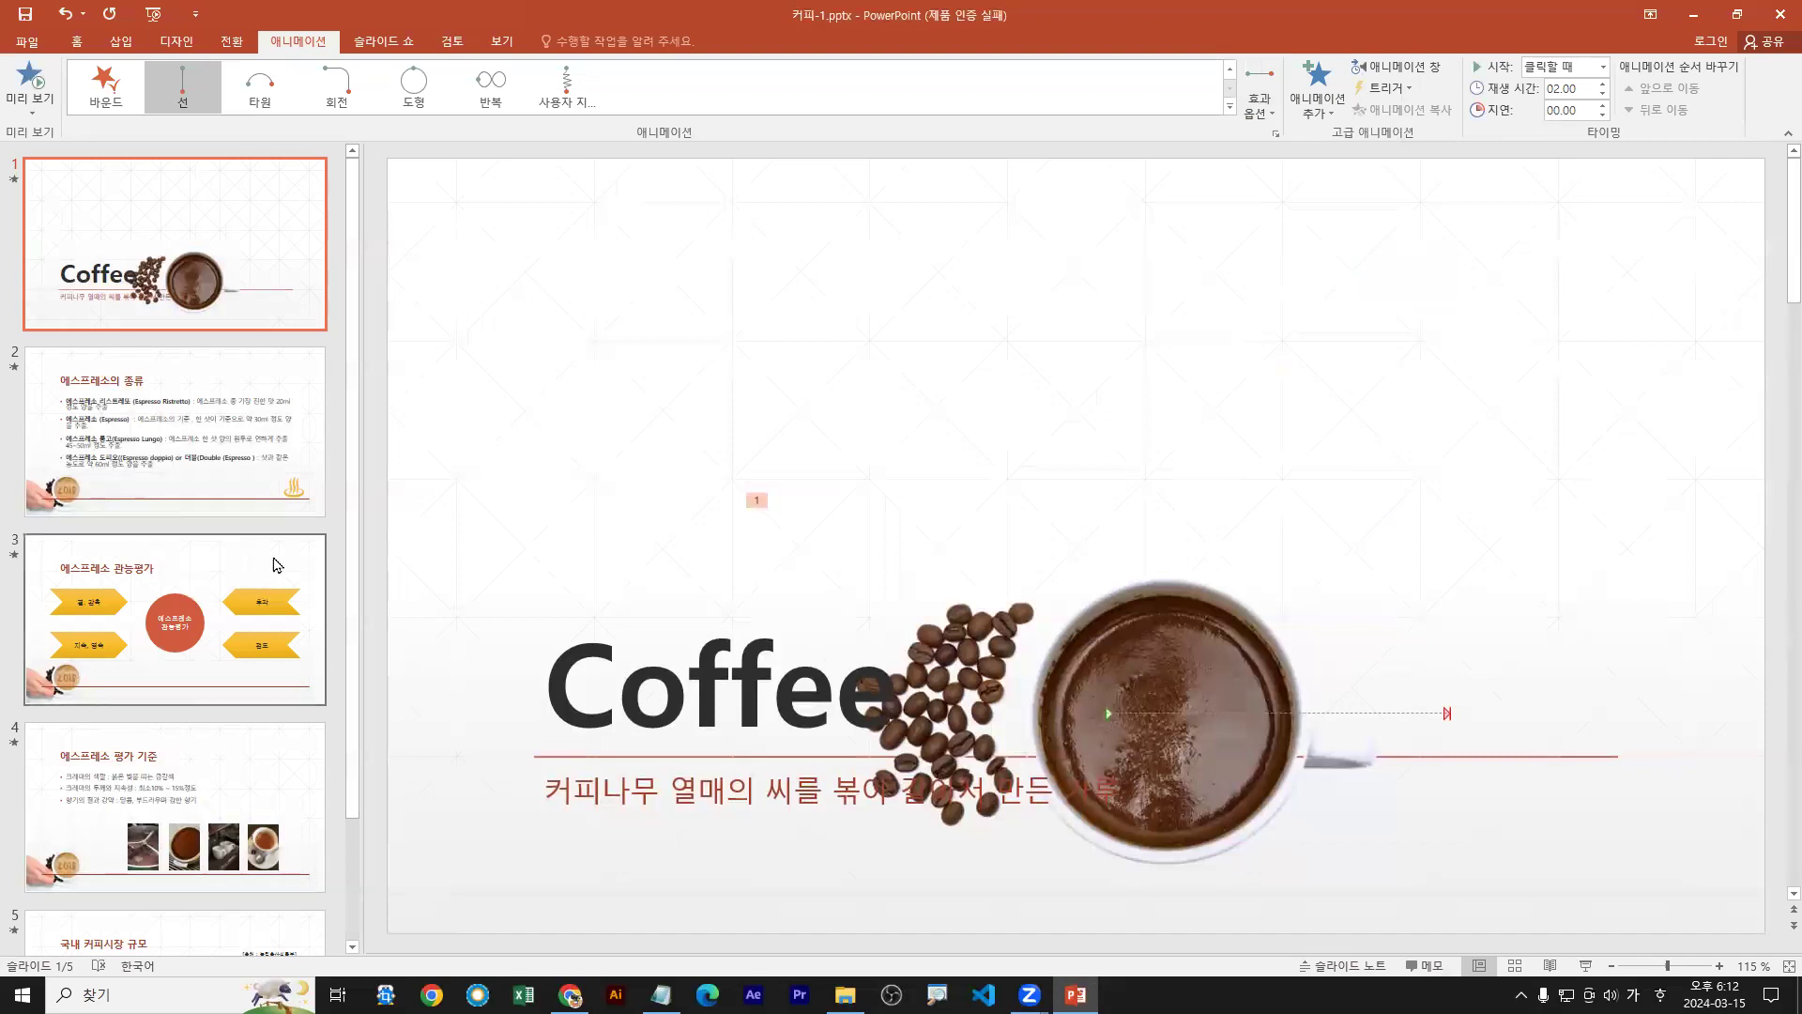
left_click(214, 584)
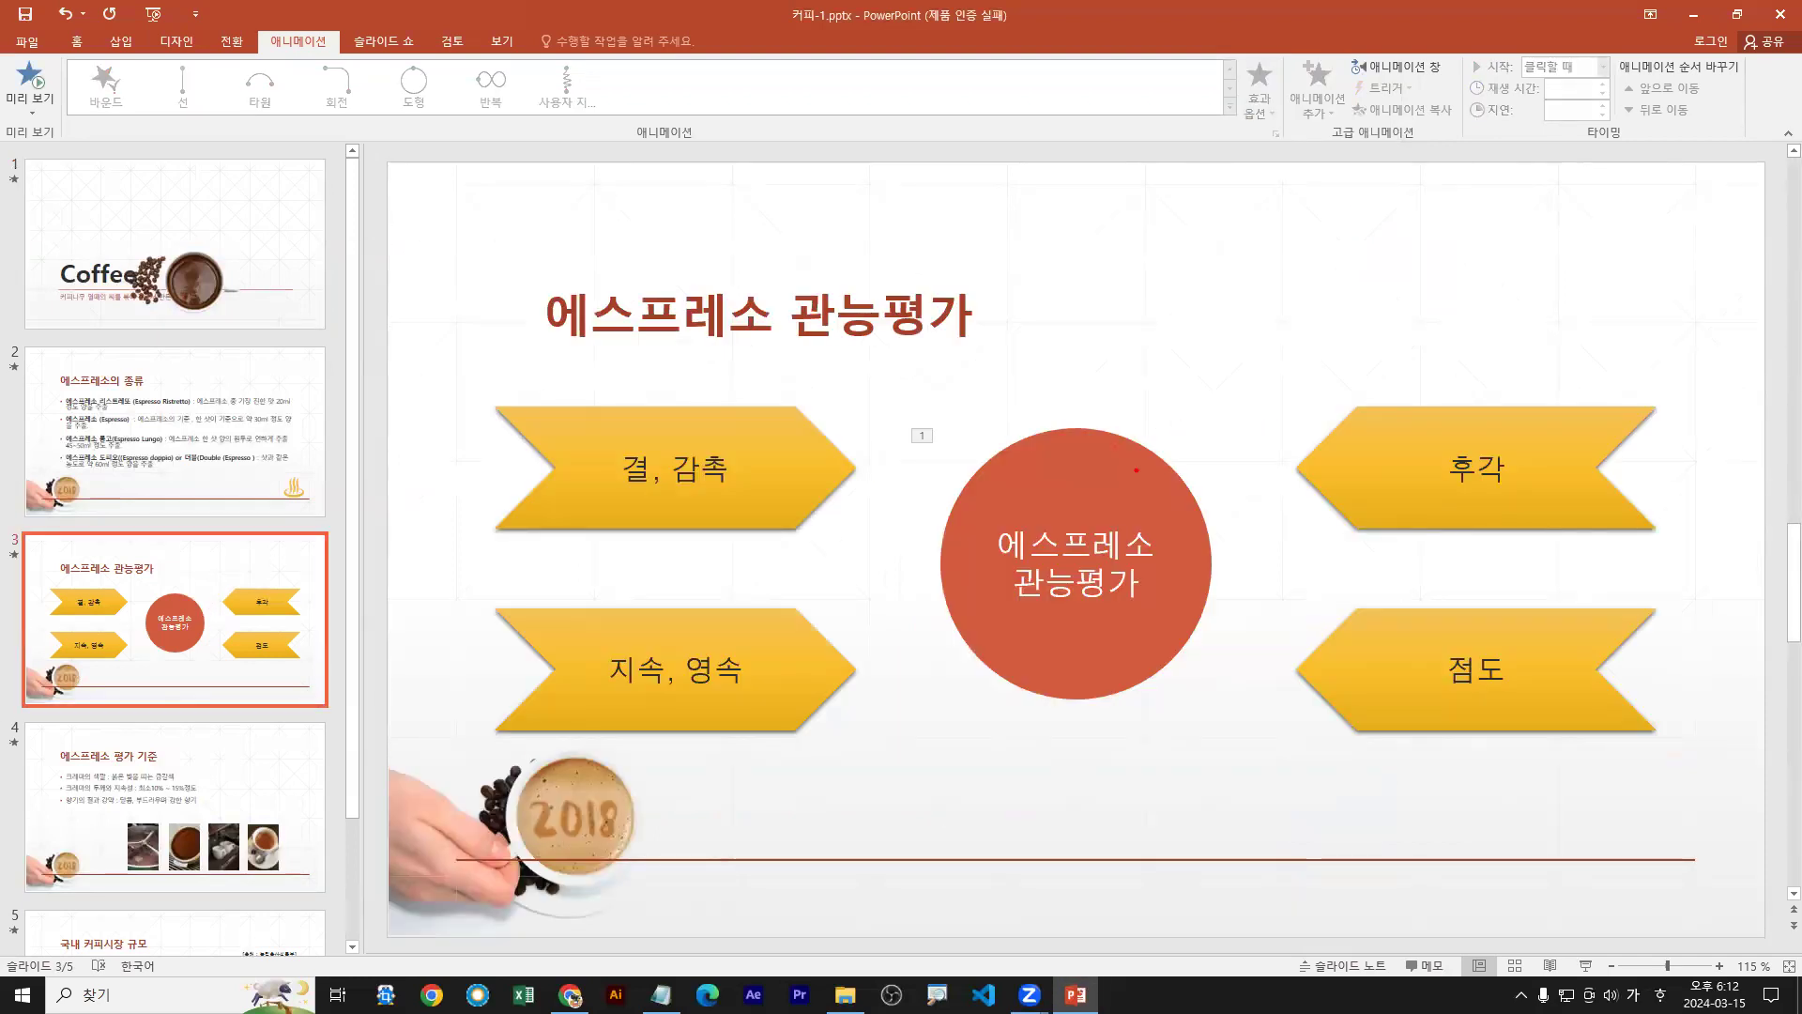
left_click_drag(1110, 465, 1206, 368)
mouse_move(1001, 516)
left_mouse_down()
mouse_move(1048, 611)
mouse_move(1187, 540)
mouse_move(996, 519)
left_mouse_up()
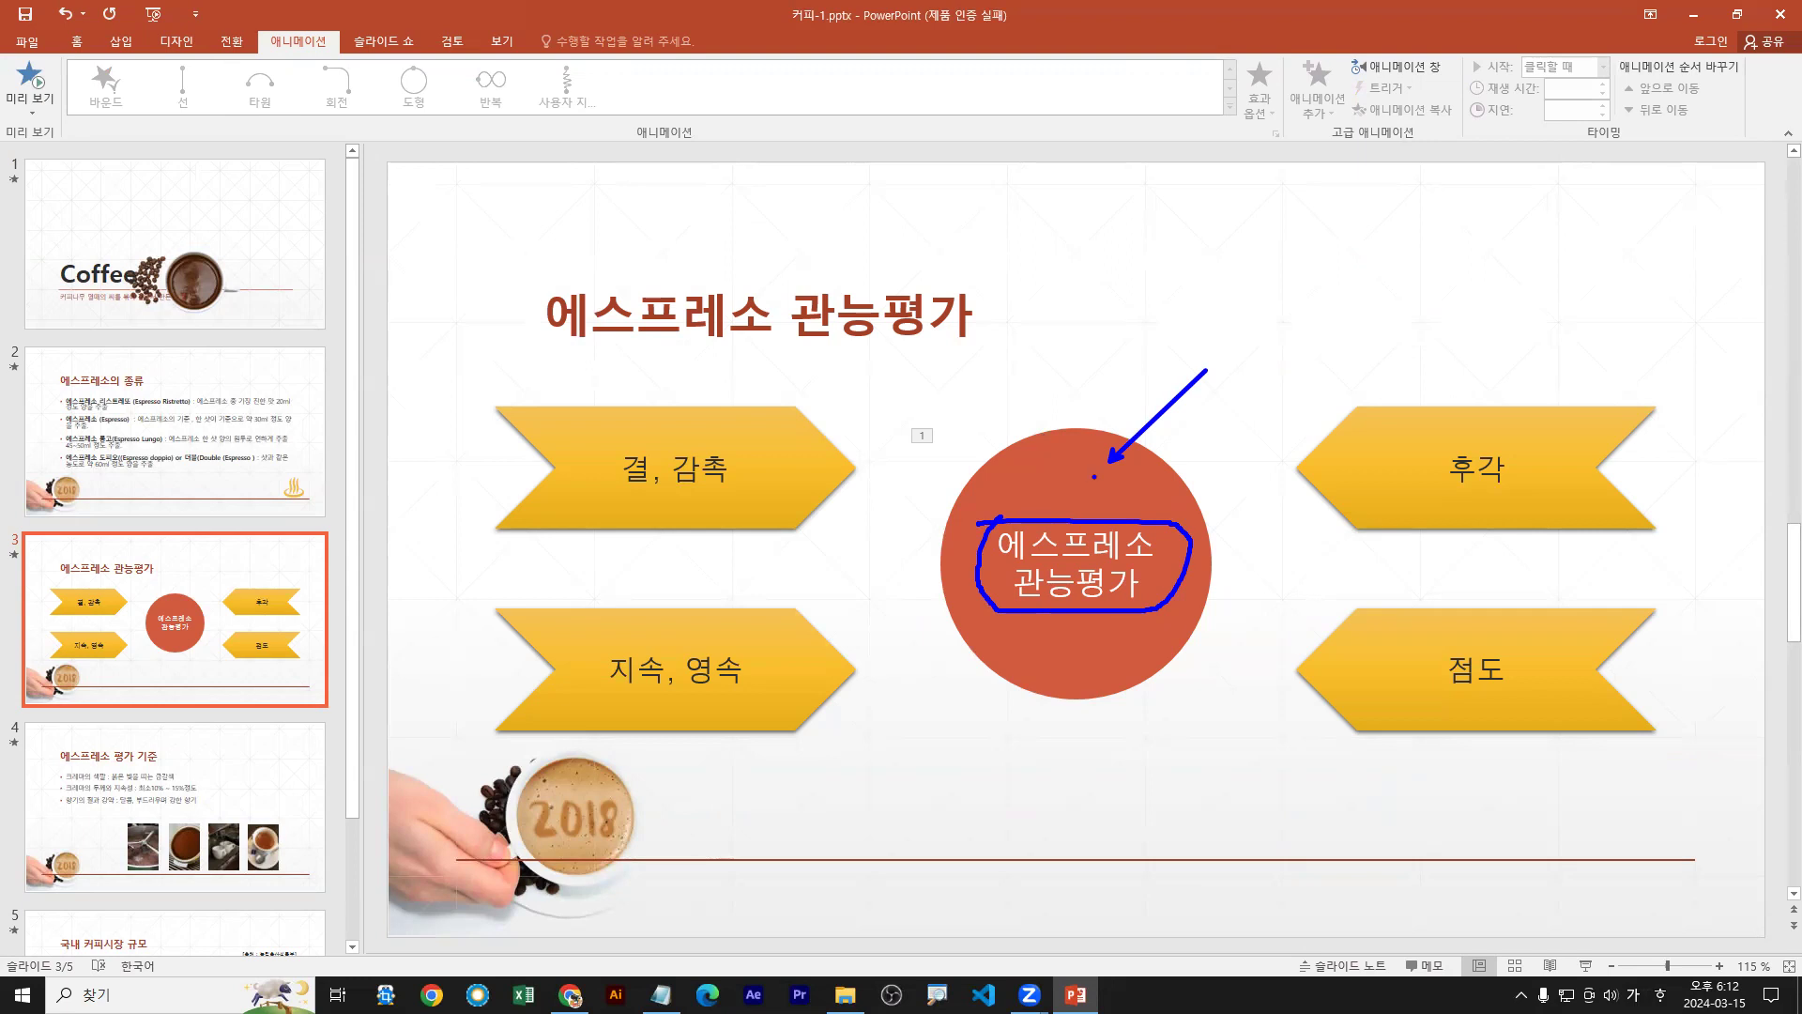
key("Escape")
left_click(1114, 466)
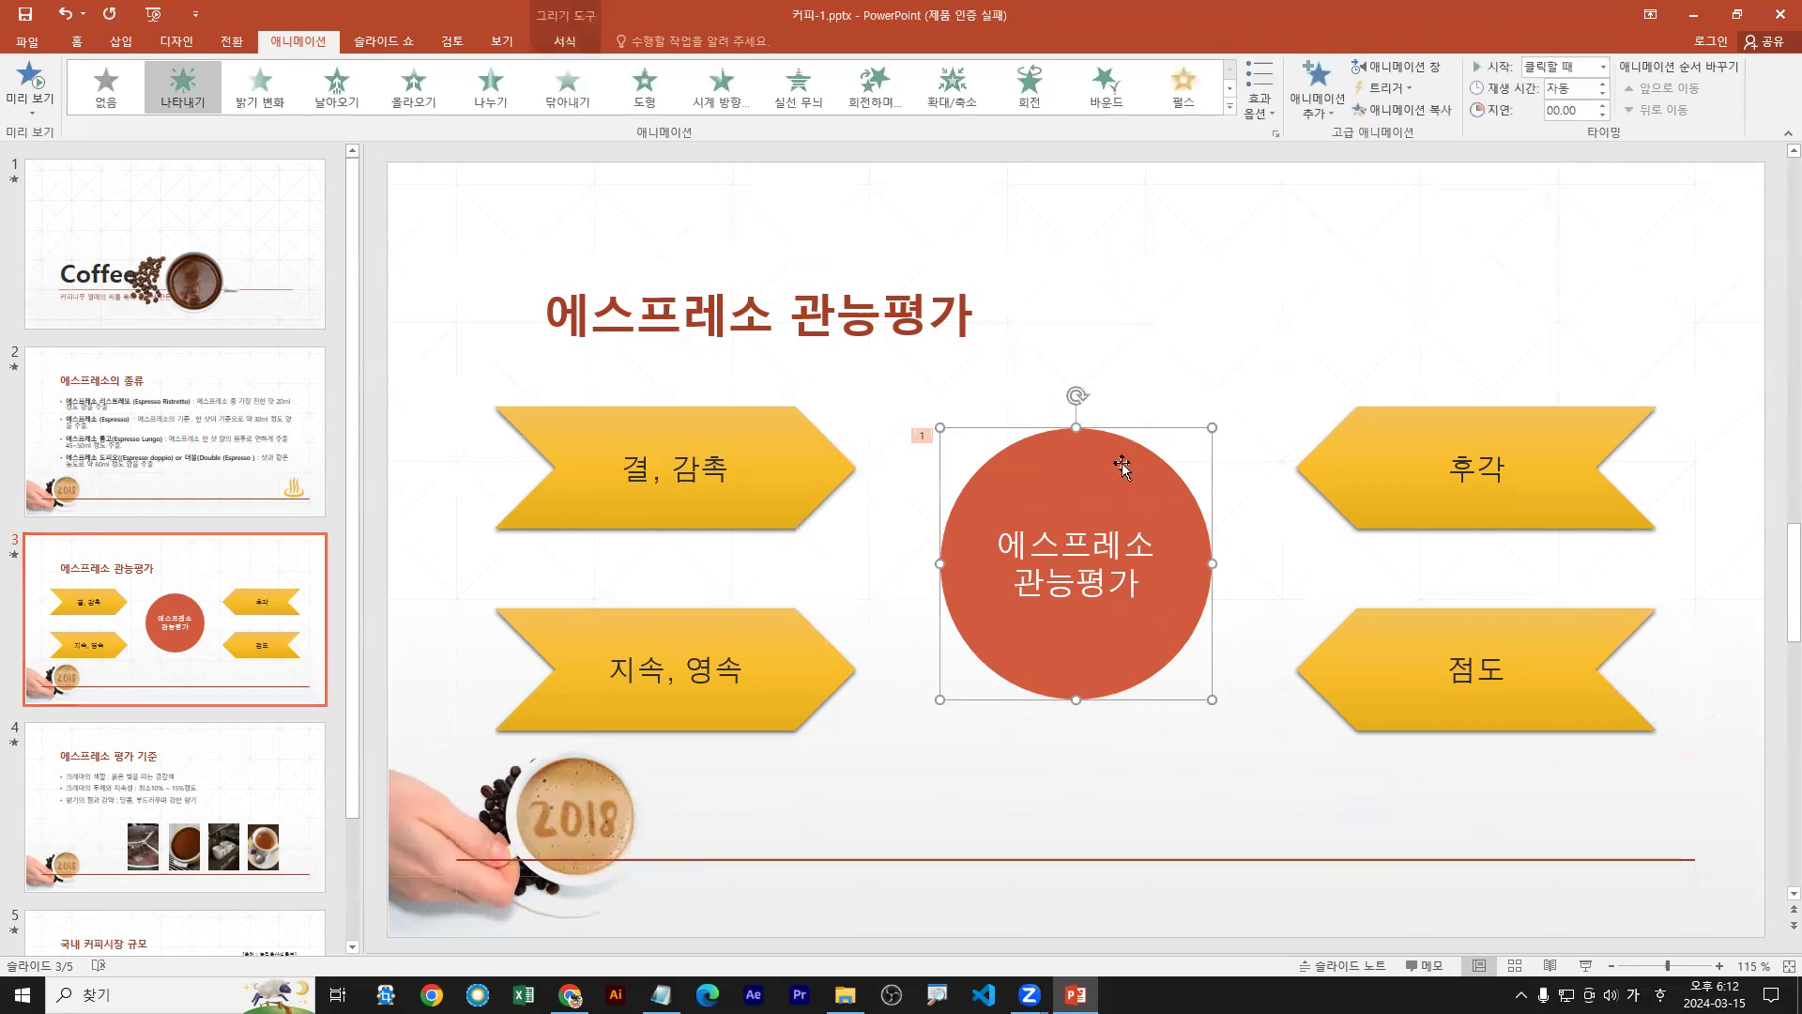
left_click_drag(1197, 331, 1133, 448)
key("Escape")
Open More Motion Paths for the orange circle and pick Heart
left_click(1231, 107)
left_click(1230, 107)
left_click(1231, 107)
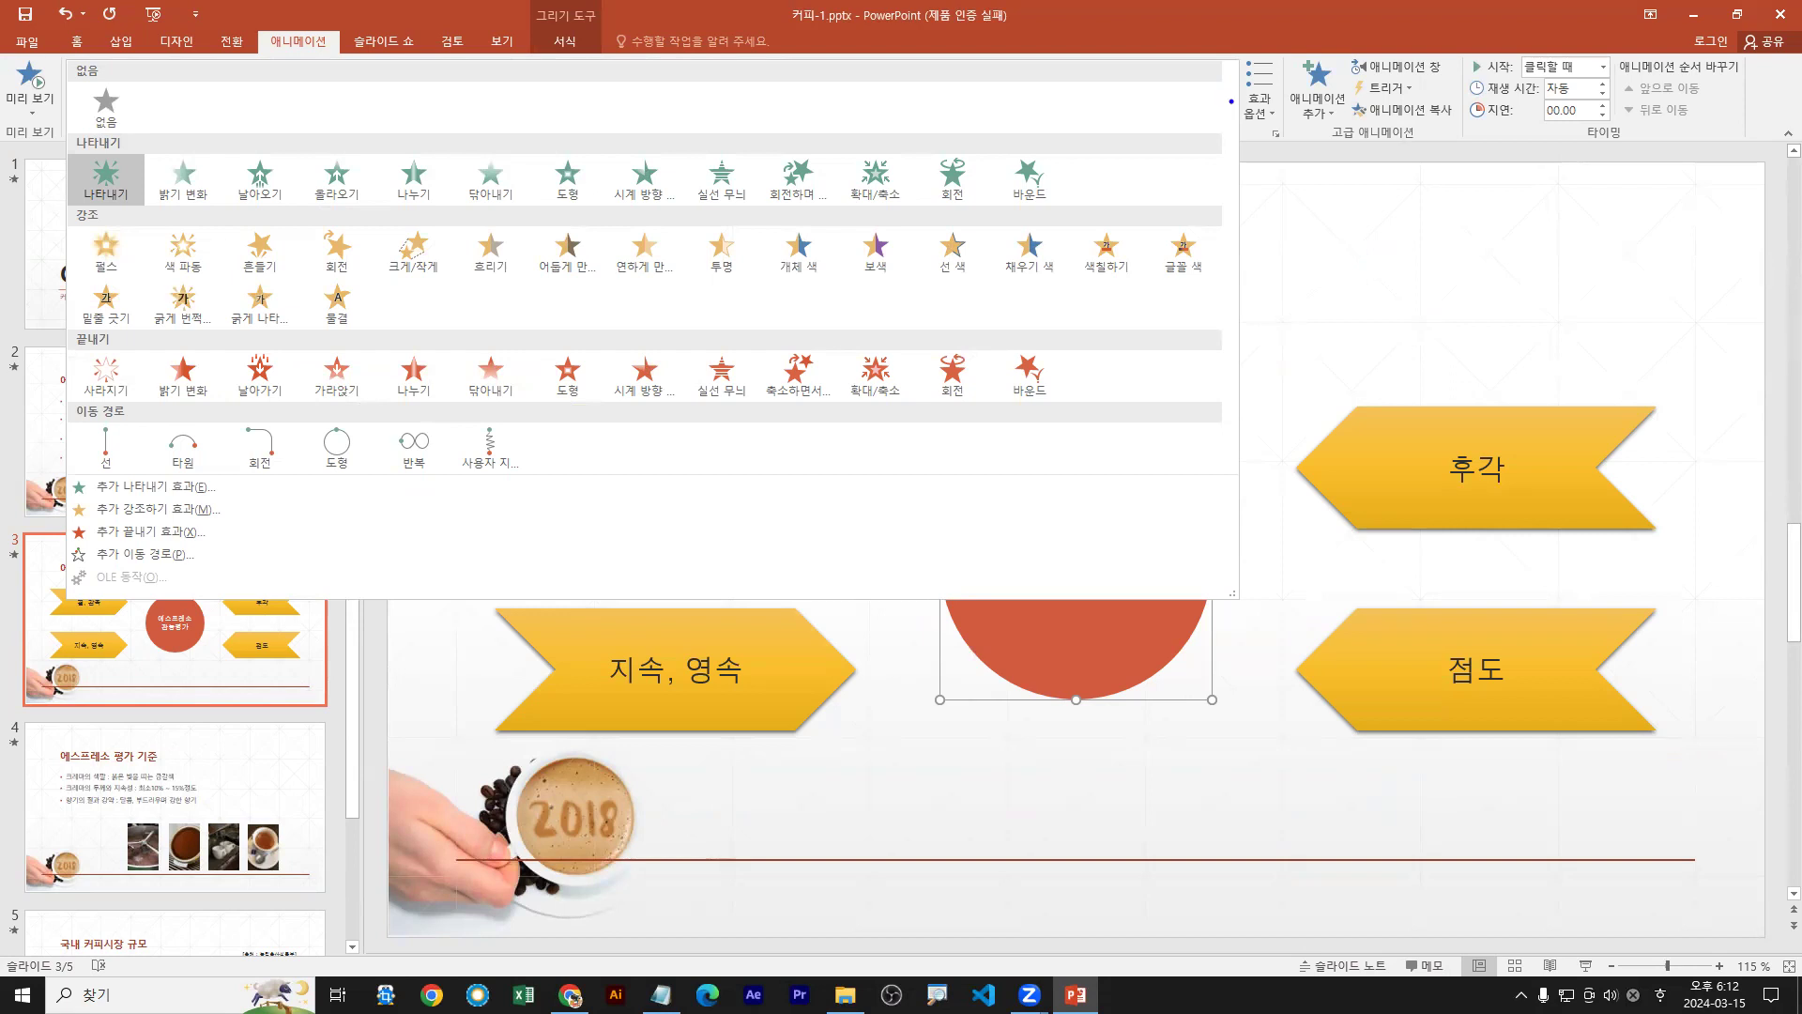
key("Escape")
key("Escape")
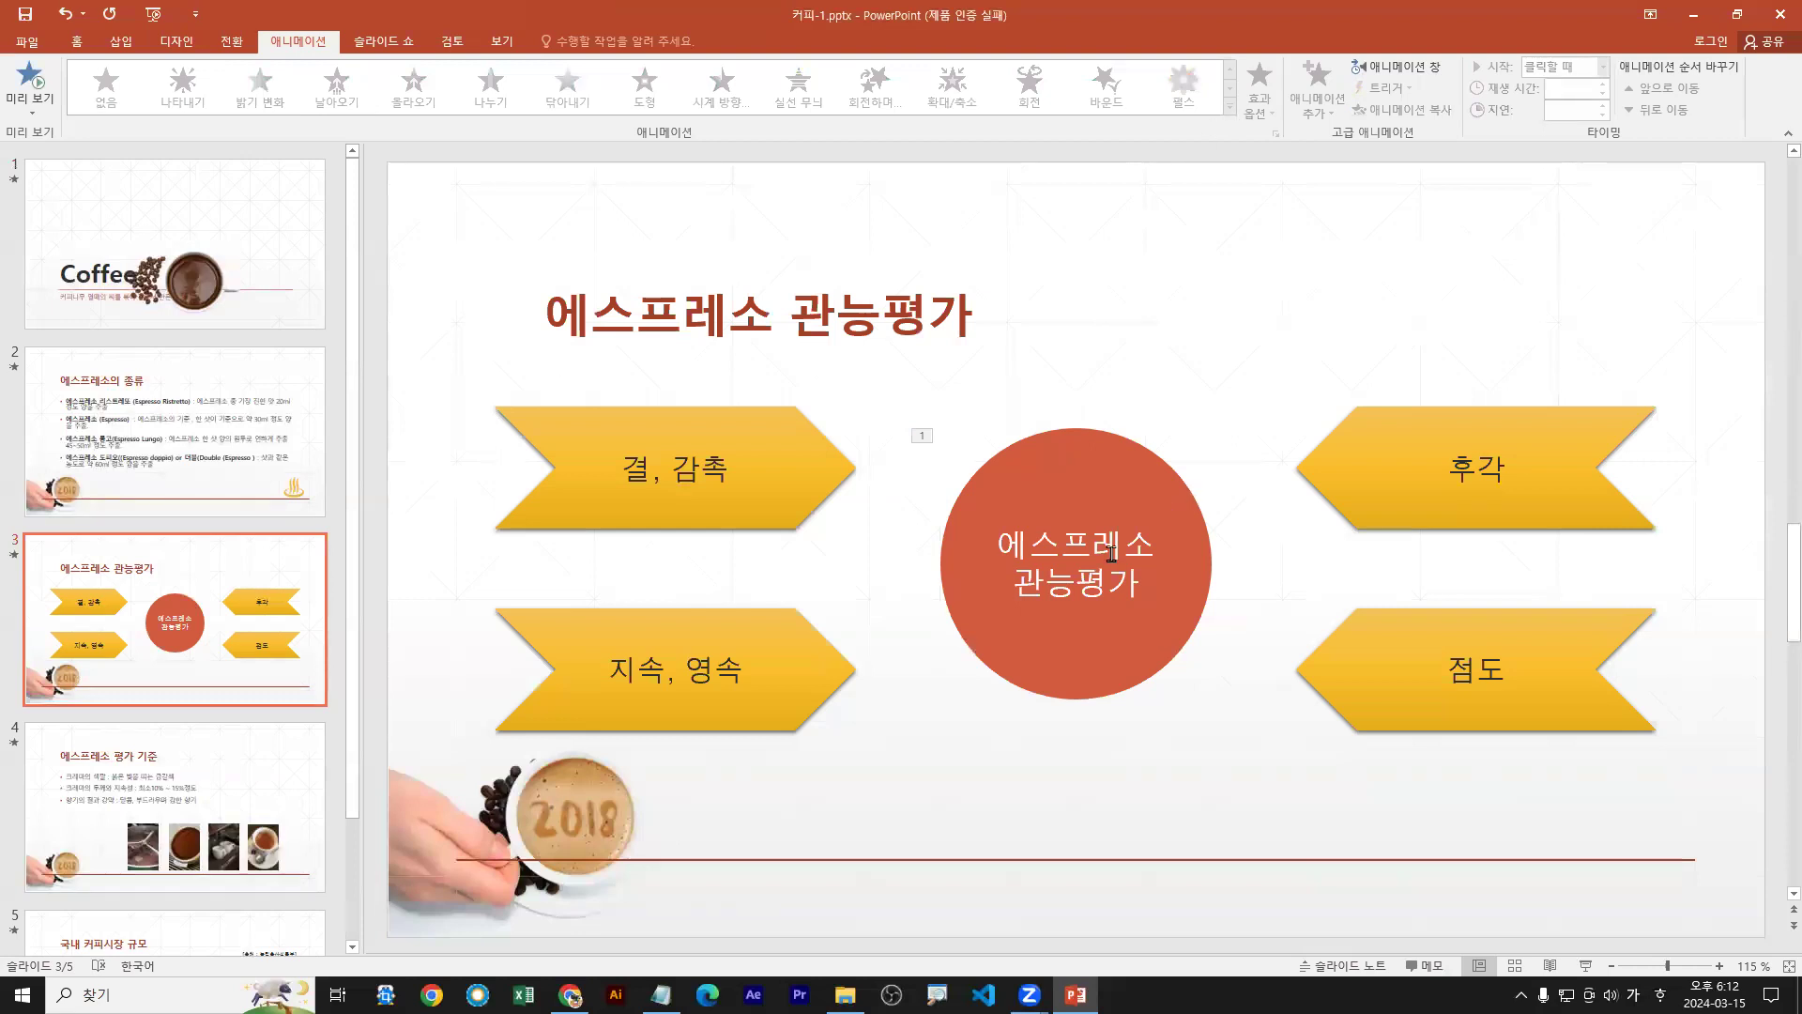
left_click(1126, 479)
mouse_move(1169, 338)
left_mouse_down()
mouse_move(1108, 464)
mouse_move(1126, 497)
mouse_move(1103, 447)
left_mouse_up()
key("Escape")
left_click(1232, 106)
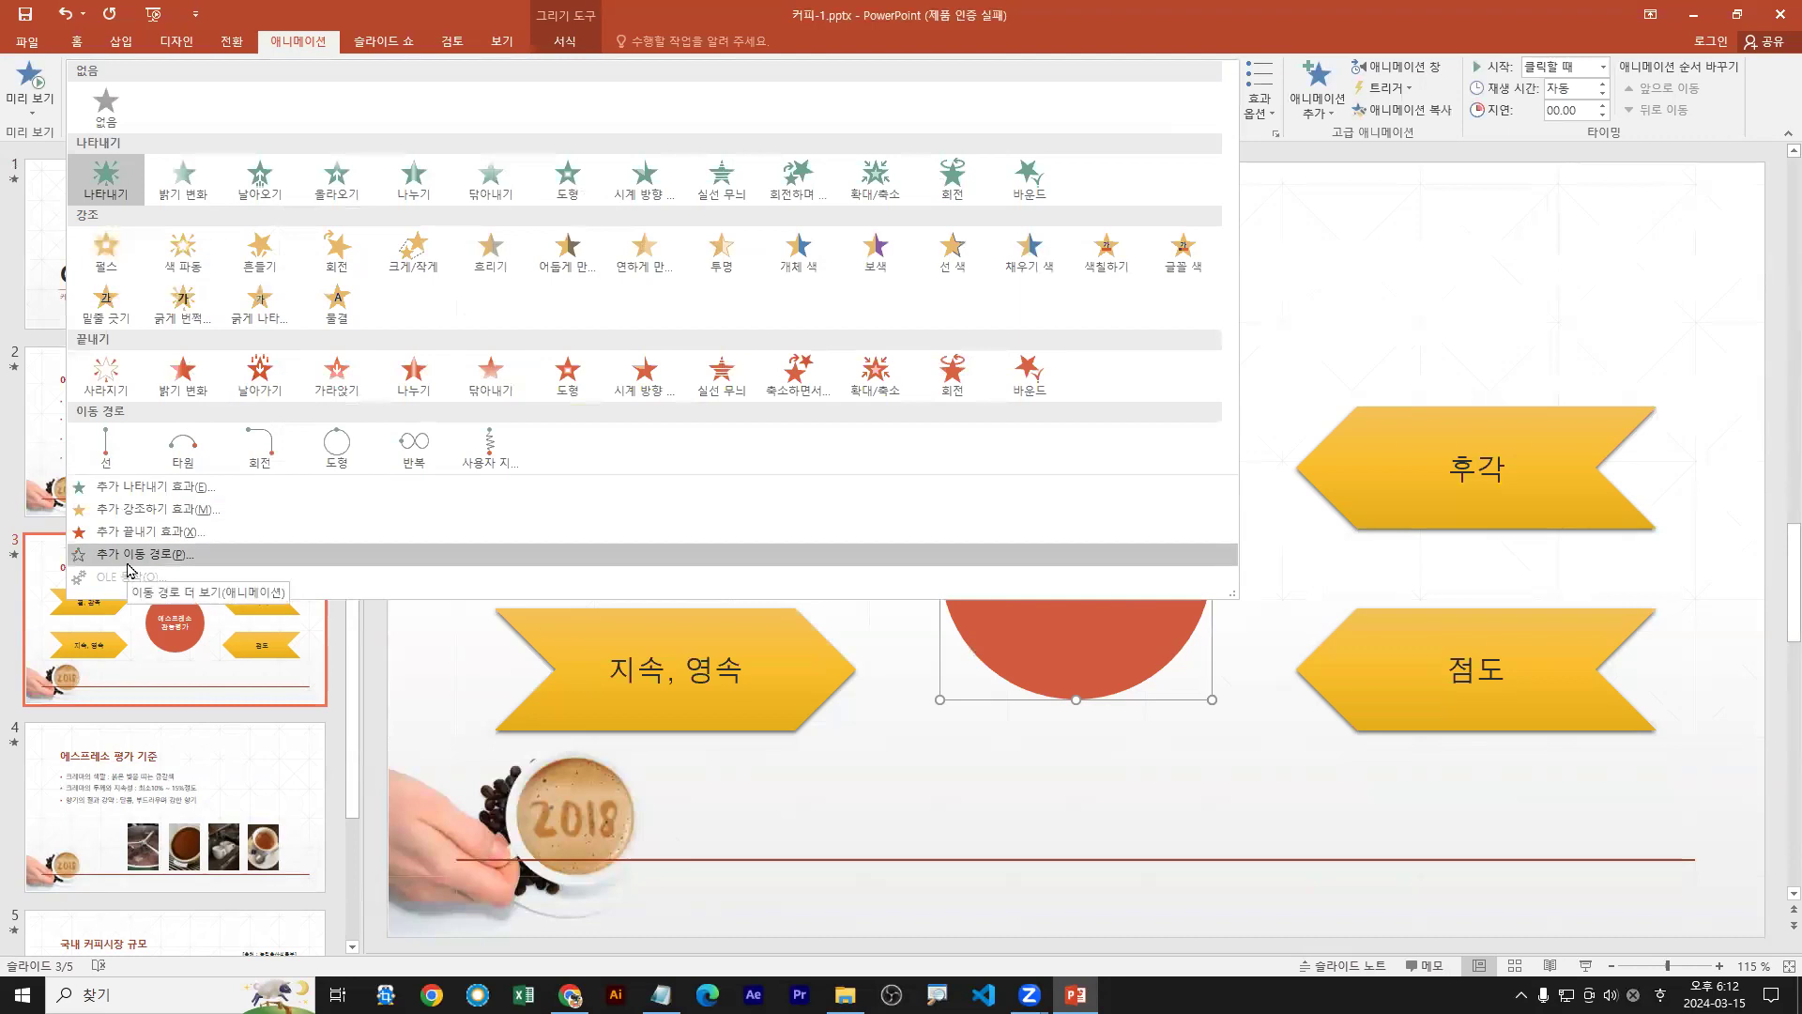
left_click(129, 562)
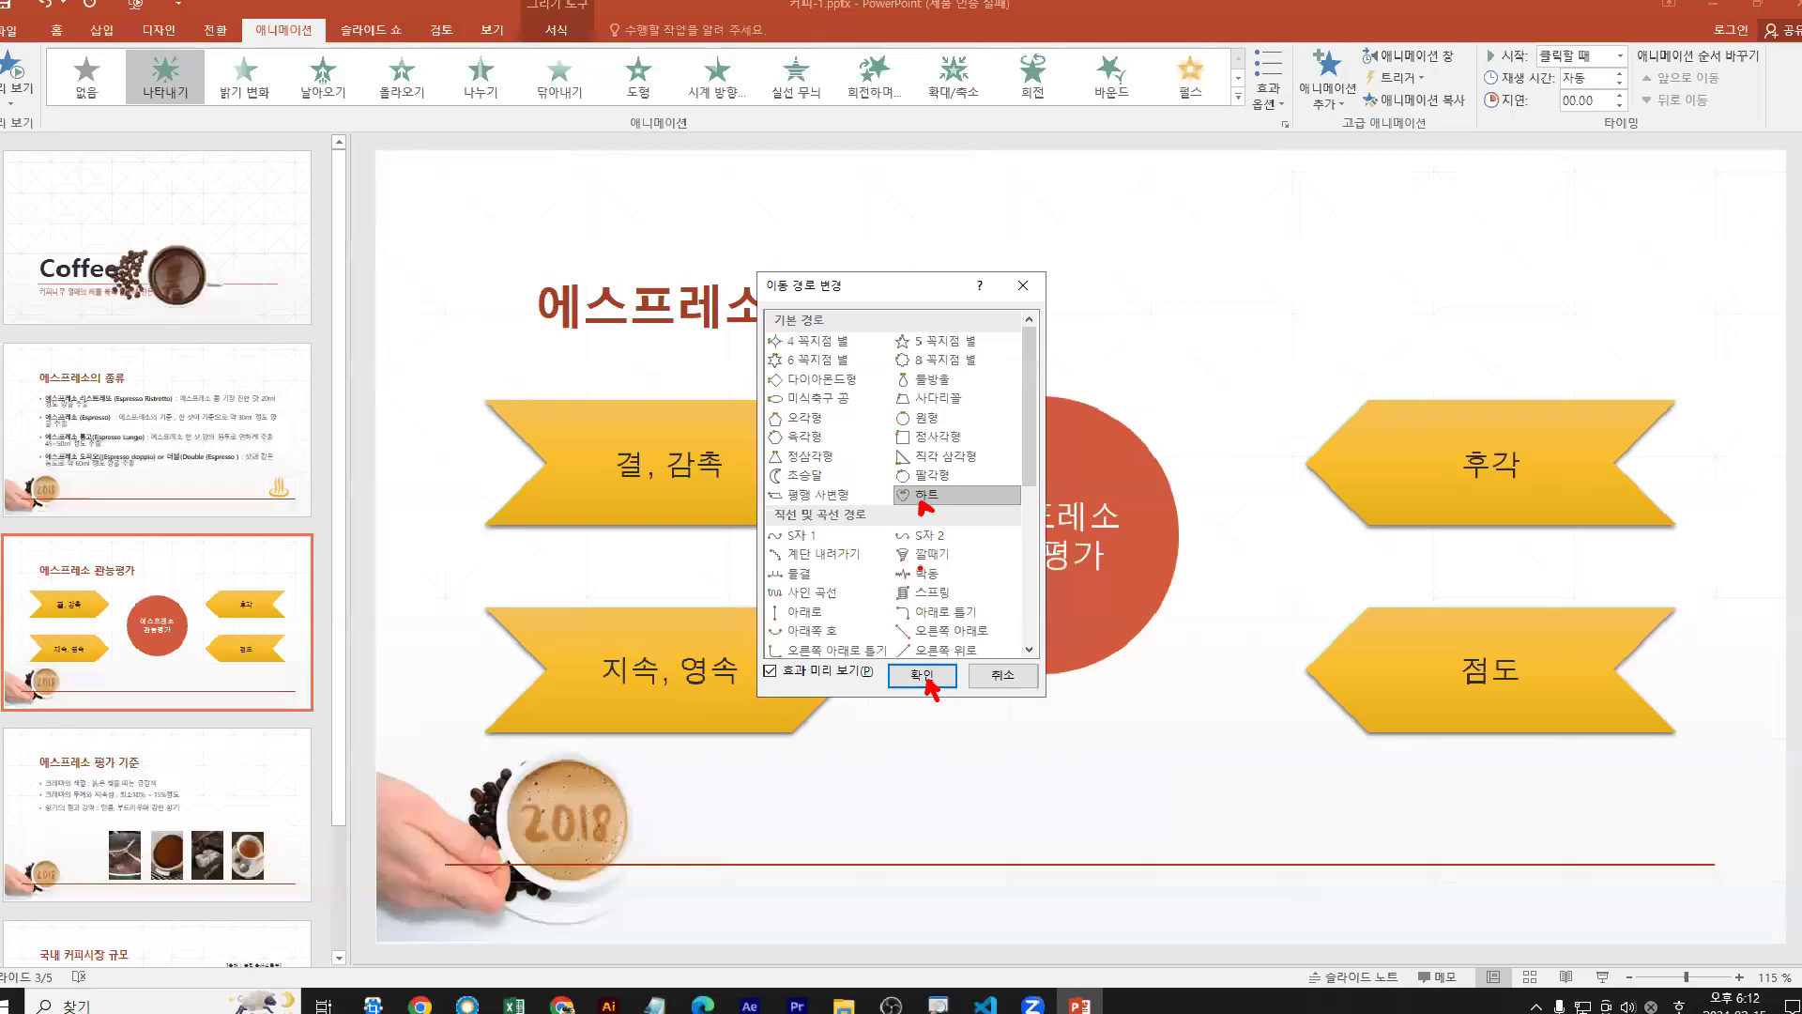
Apply the Heart motion path to the circle and toggle Reverse Path Direction twice
left_click(922, 847)
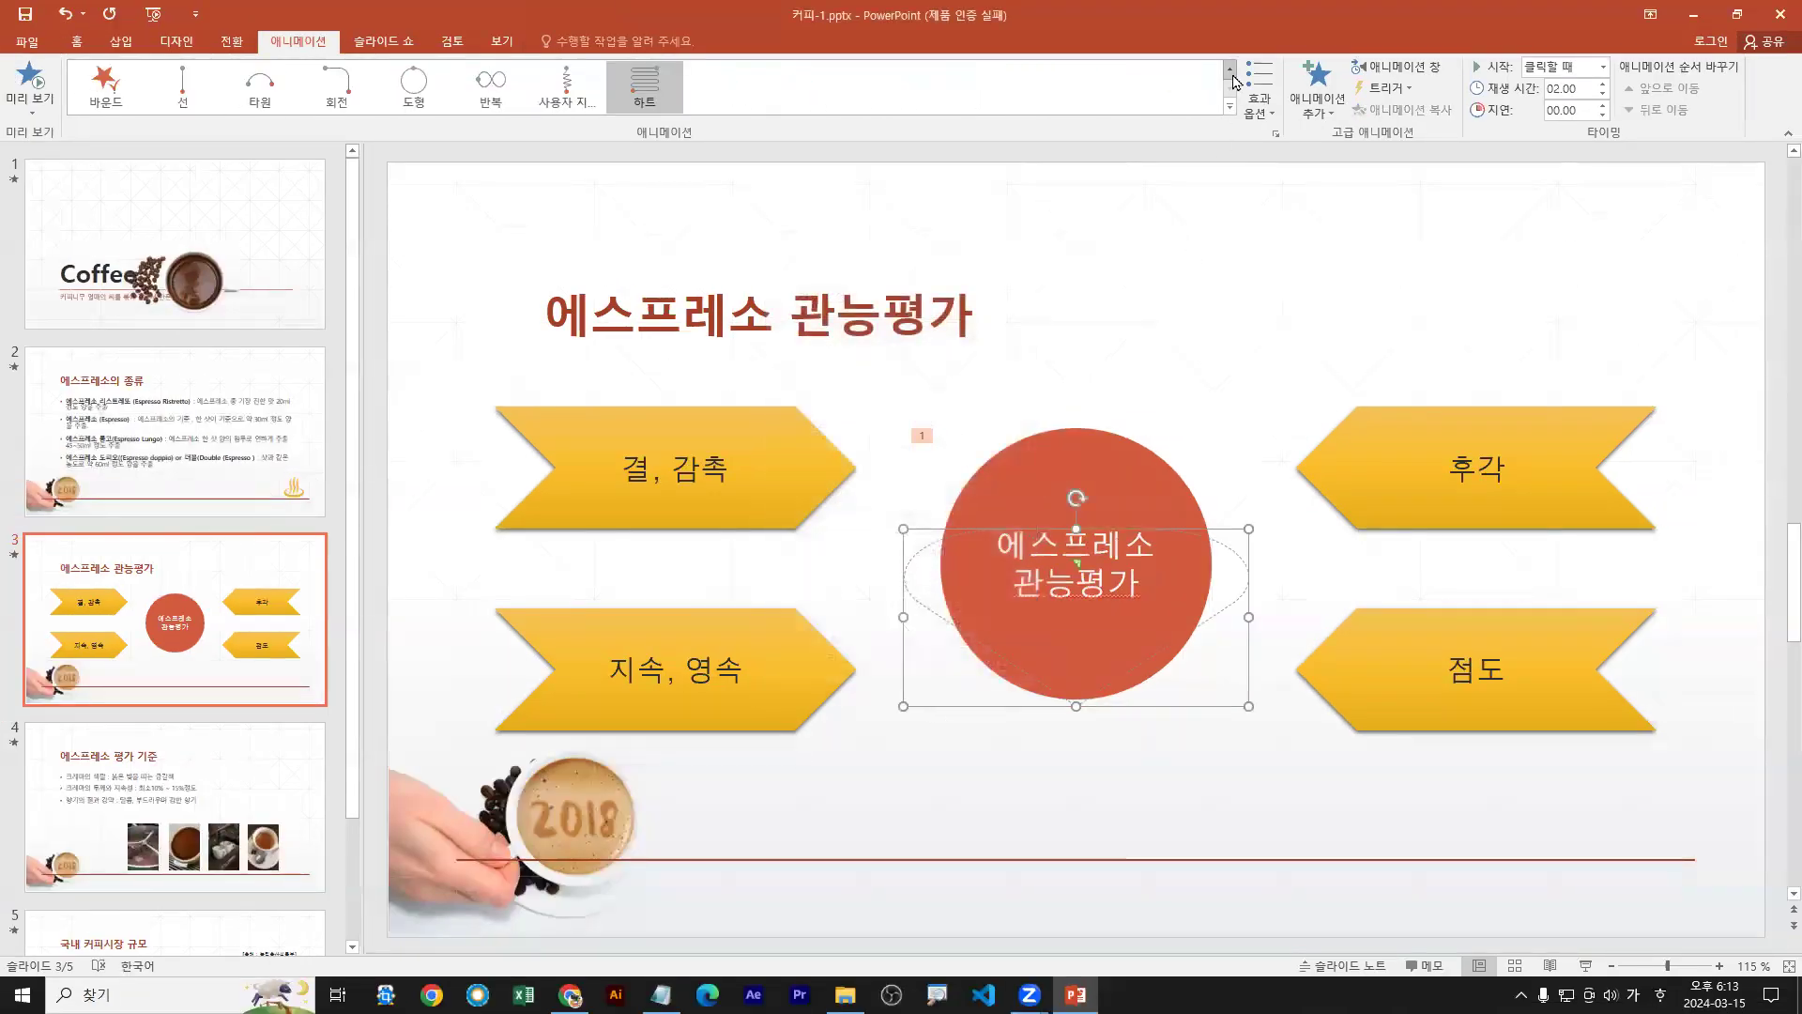
left_click(1261, 103)
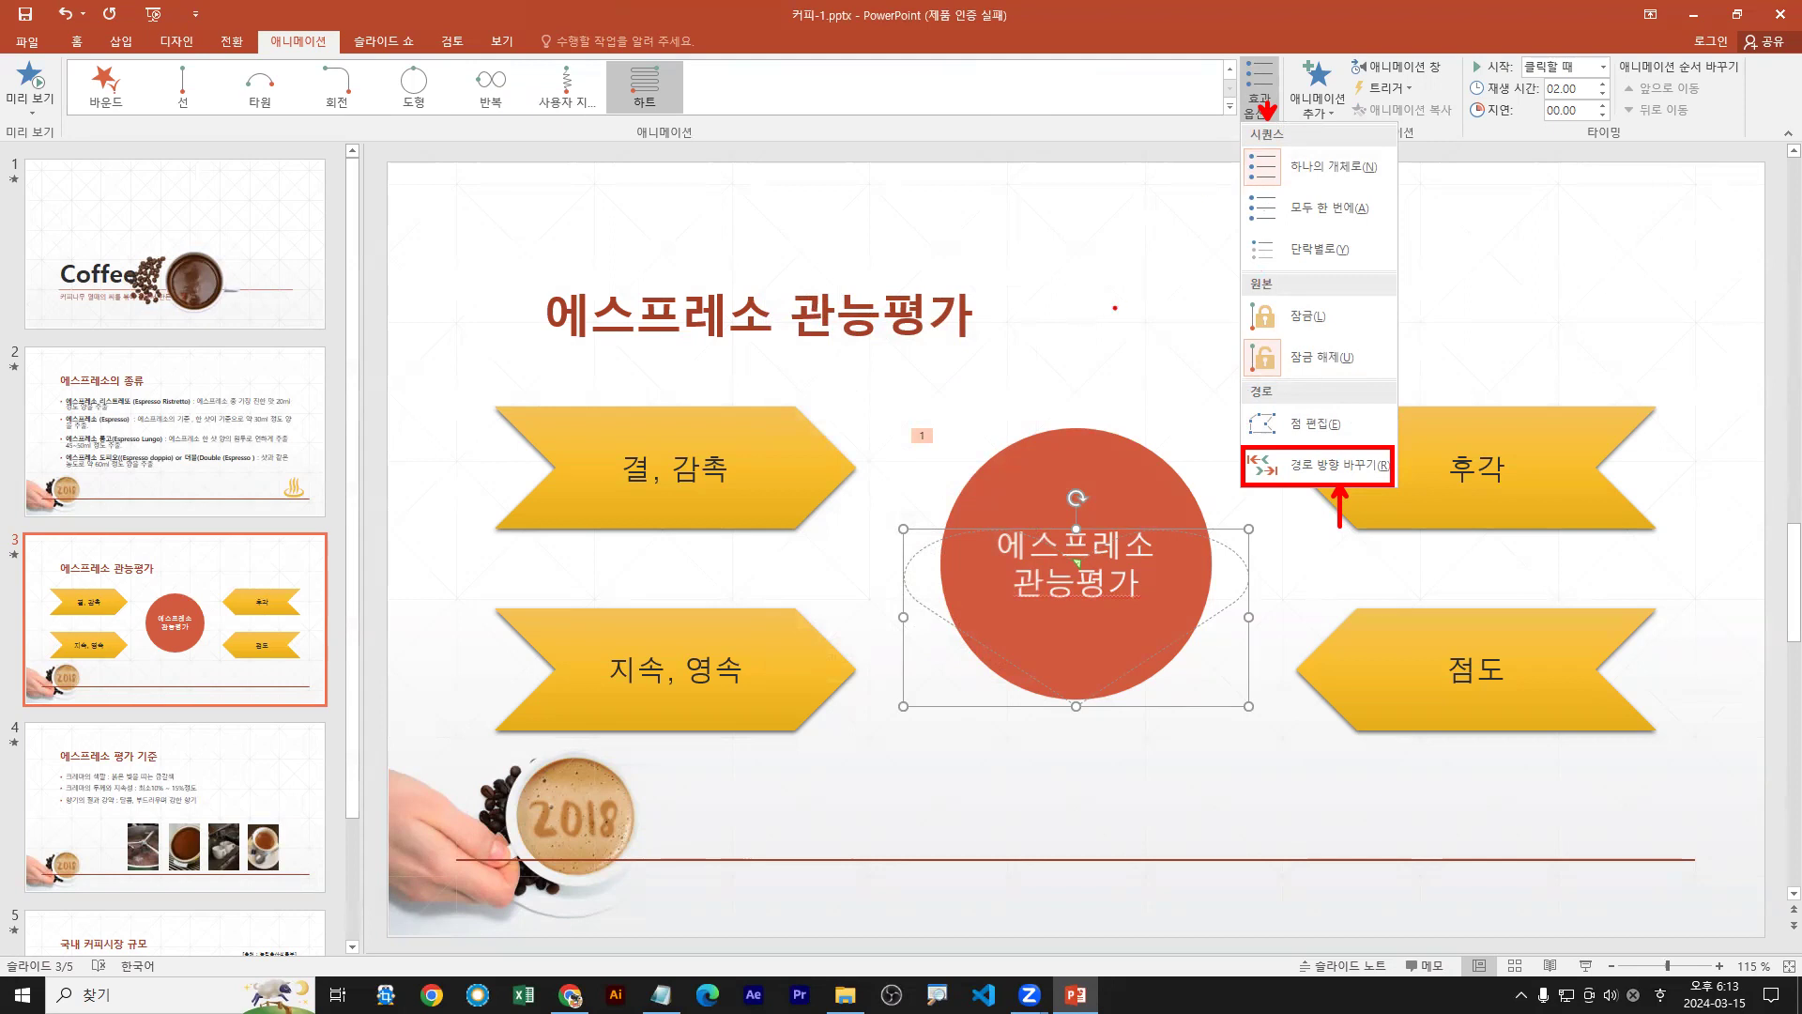
left_click(1303, 469)
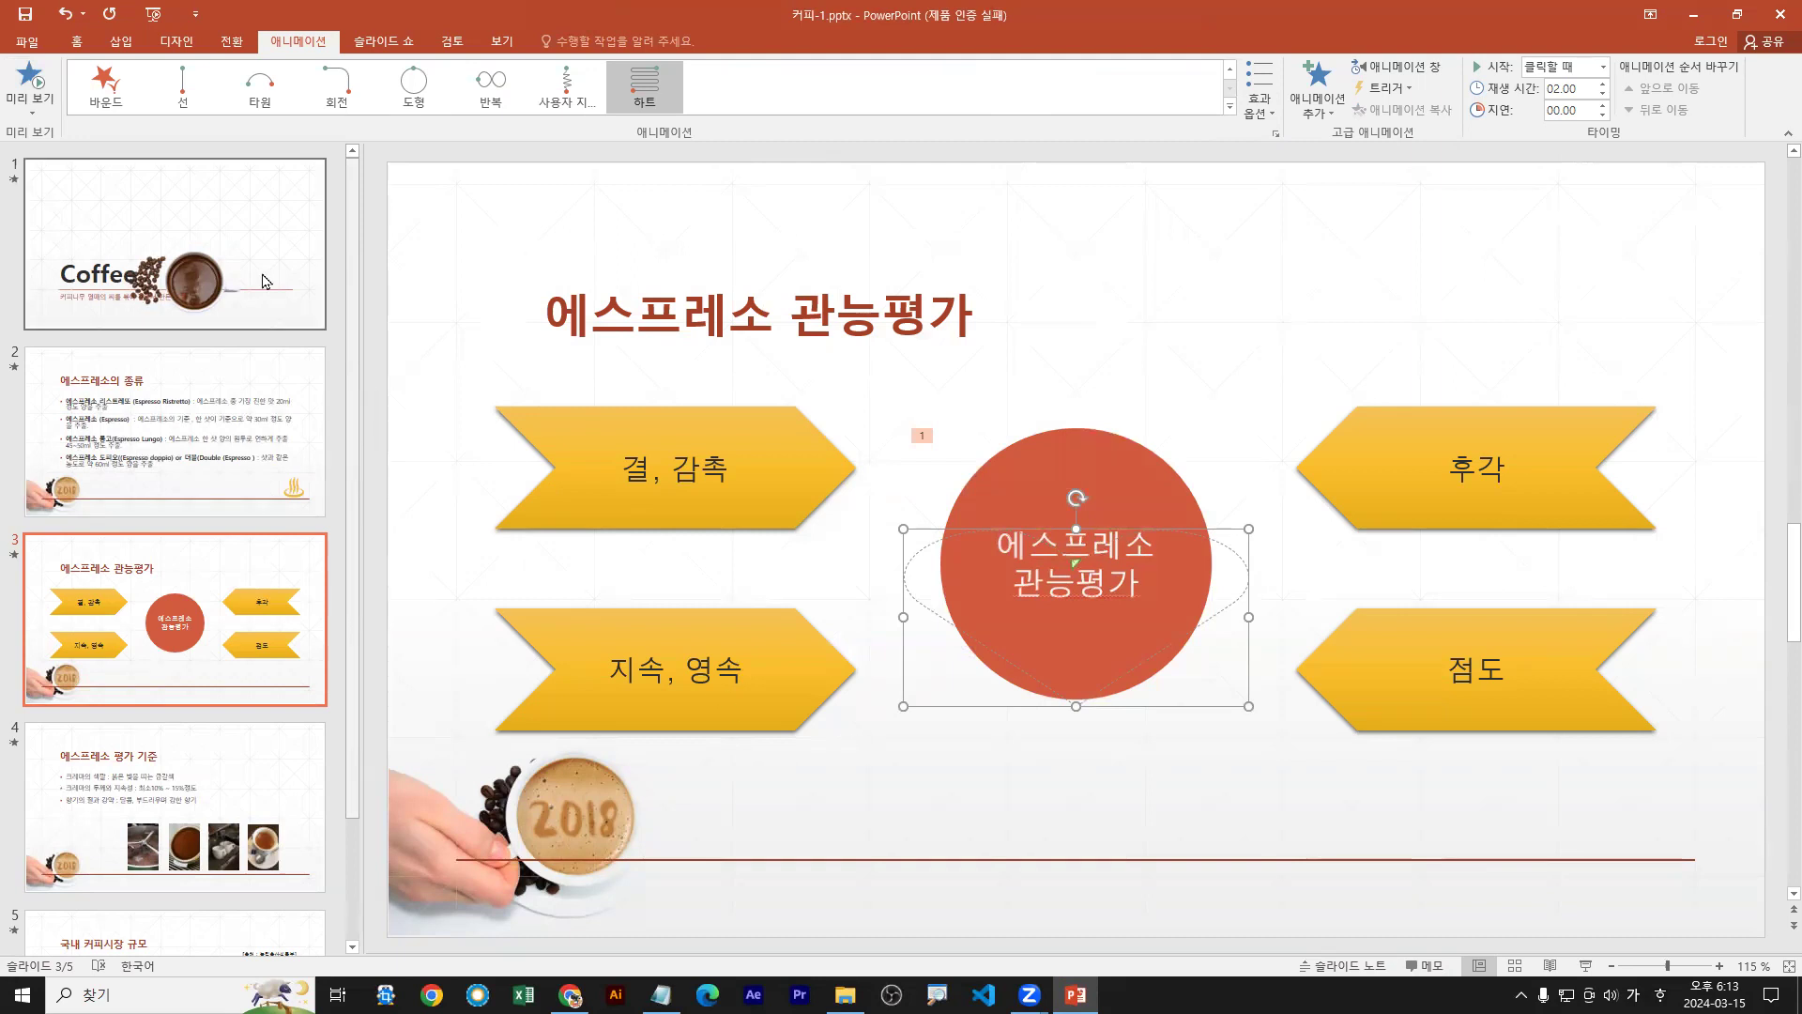
left_click(1259, 94)
left_click(1273, 475)
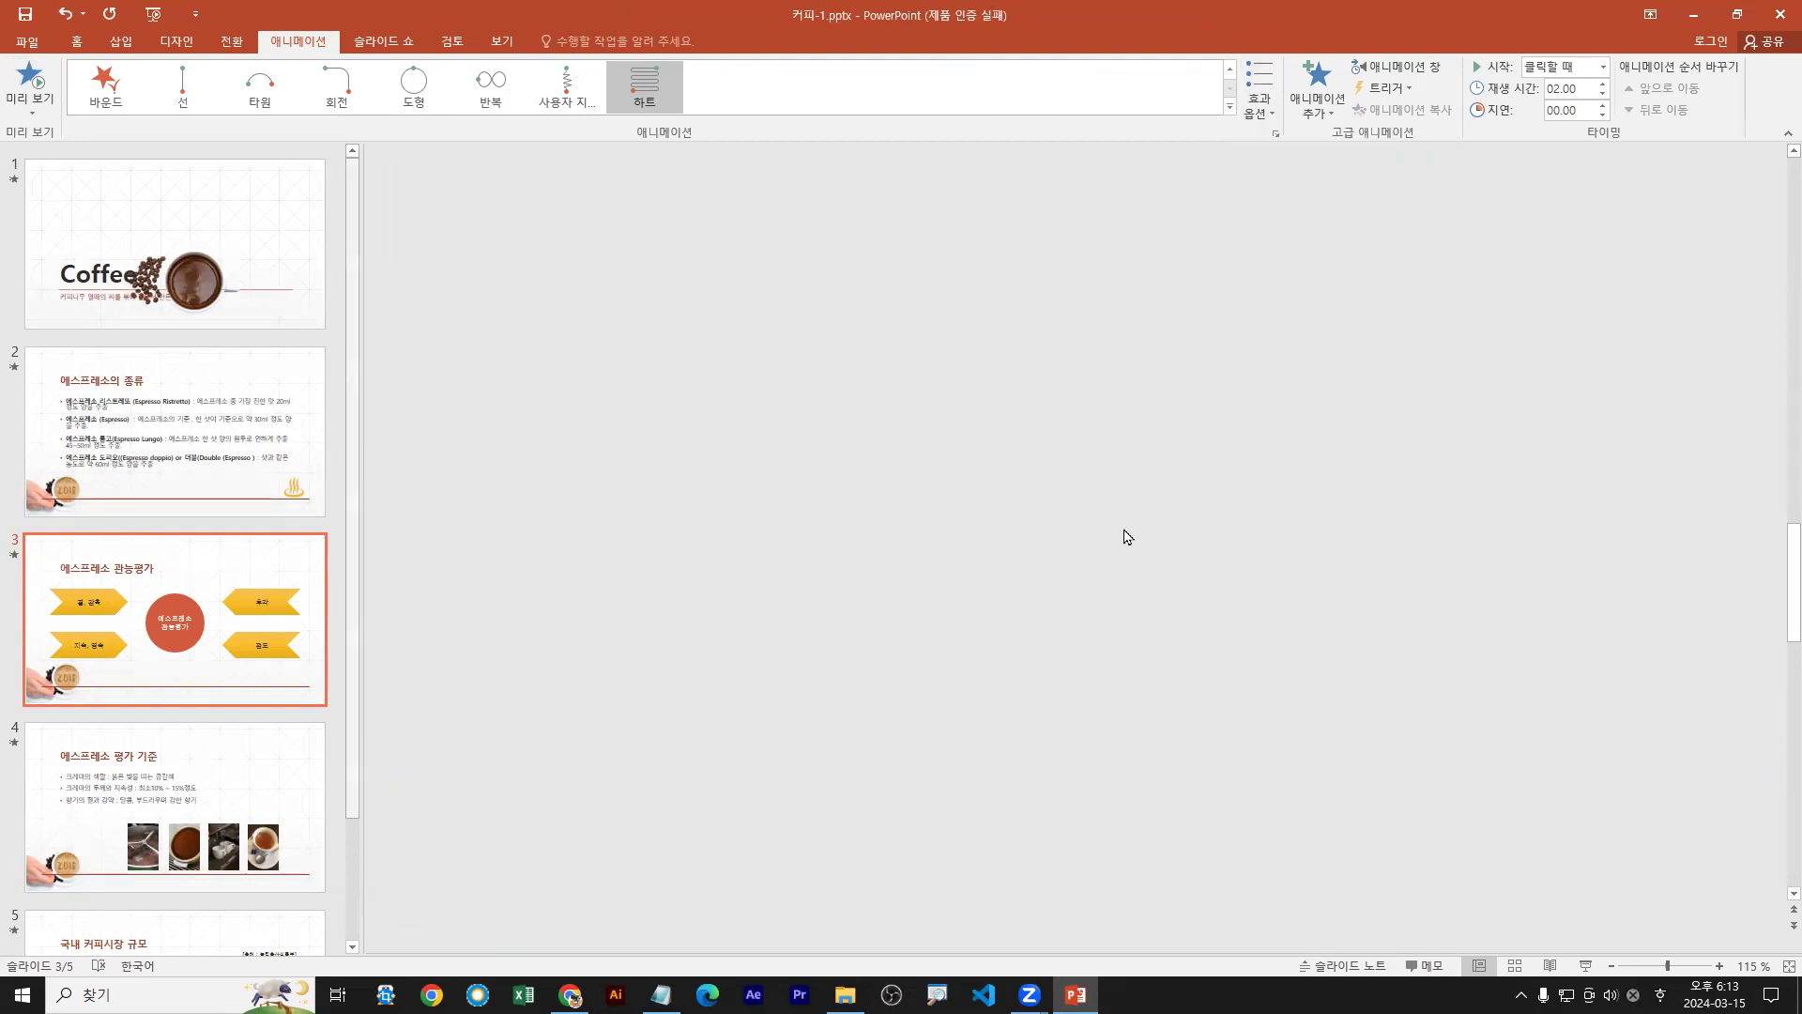
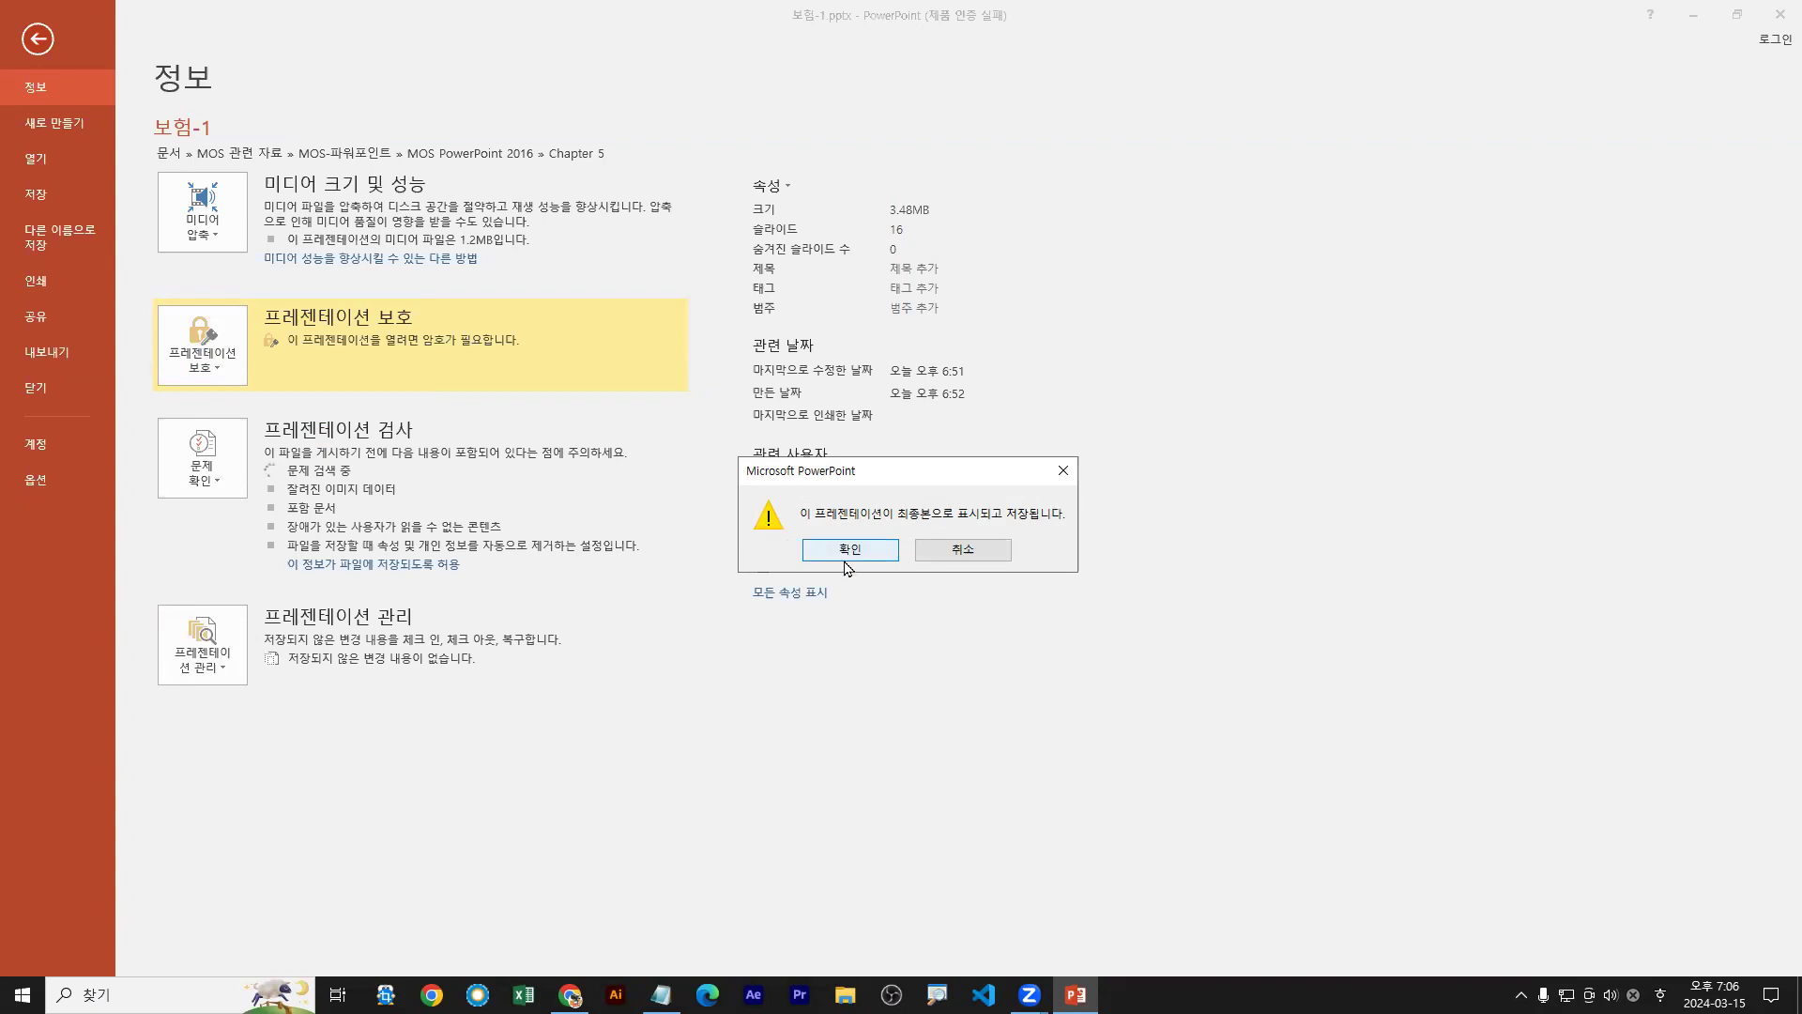
Confirm marking the HACCP deck as final and dismiss the final-version notice
left_click(845, 557)
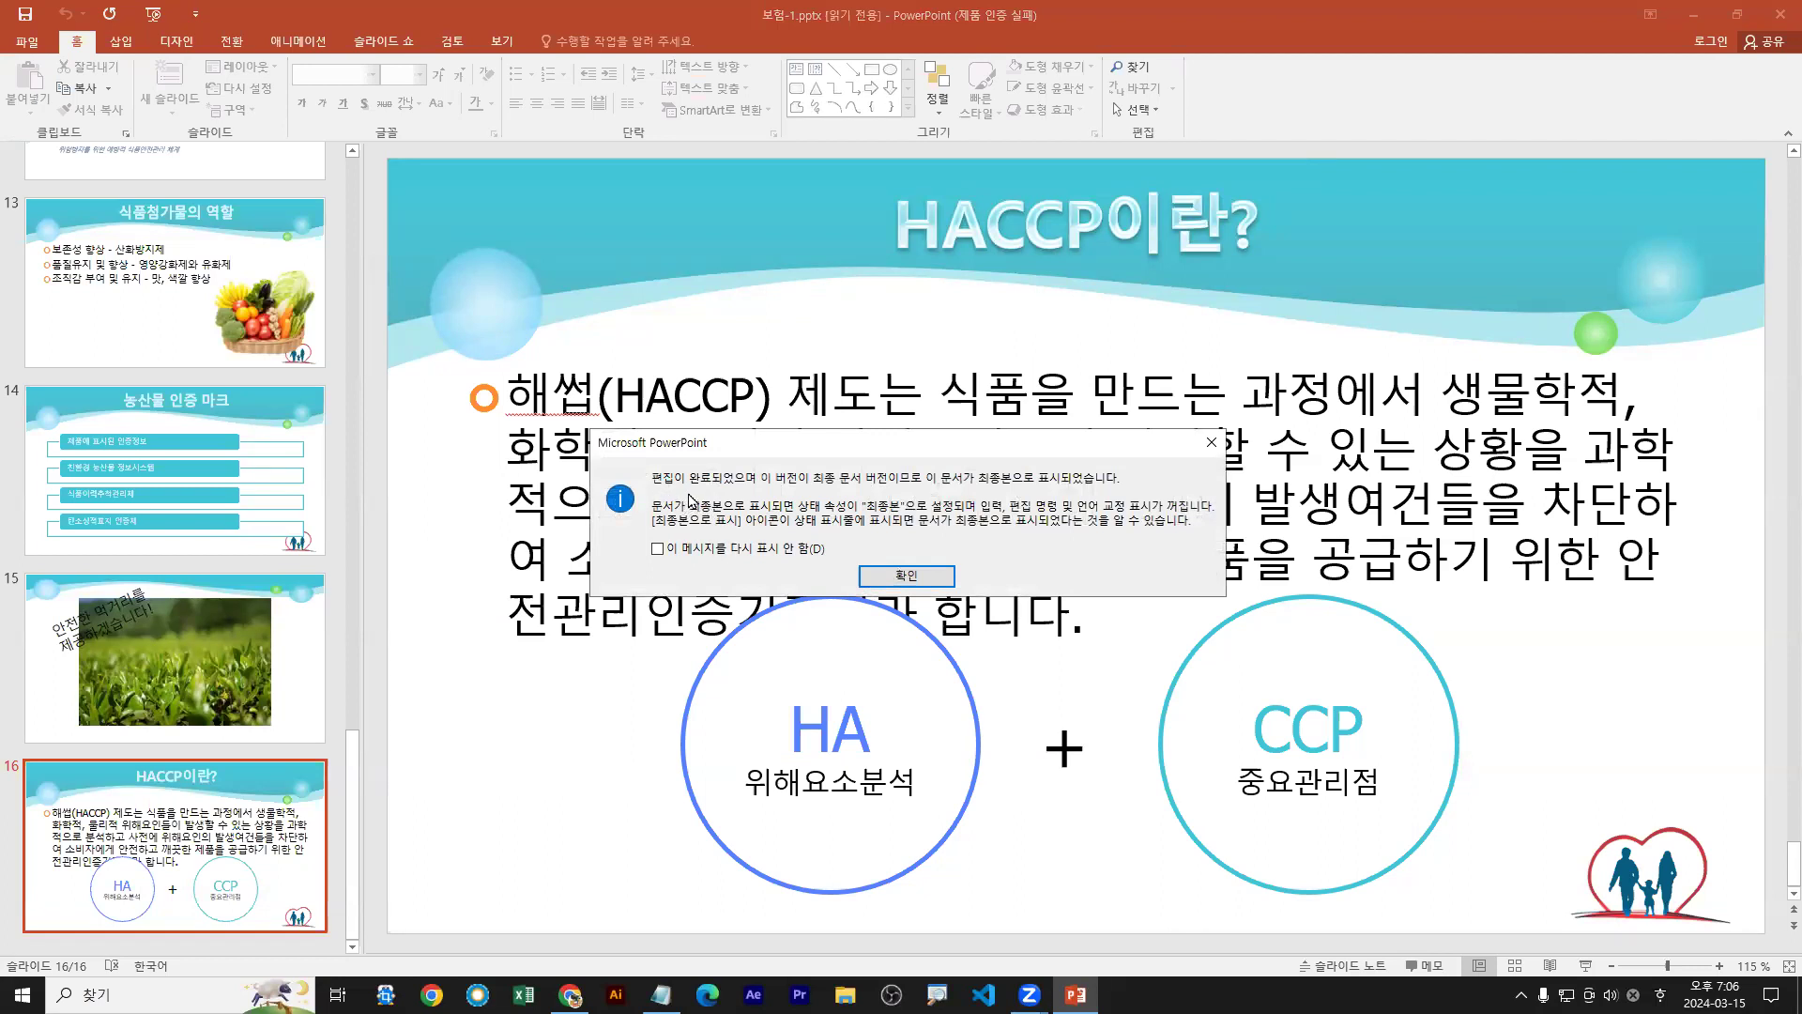
left_click_drag(648, 492, 1088, 490)
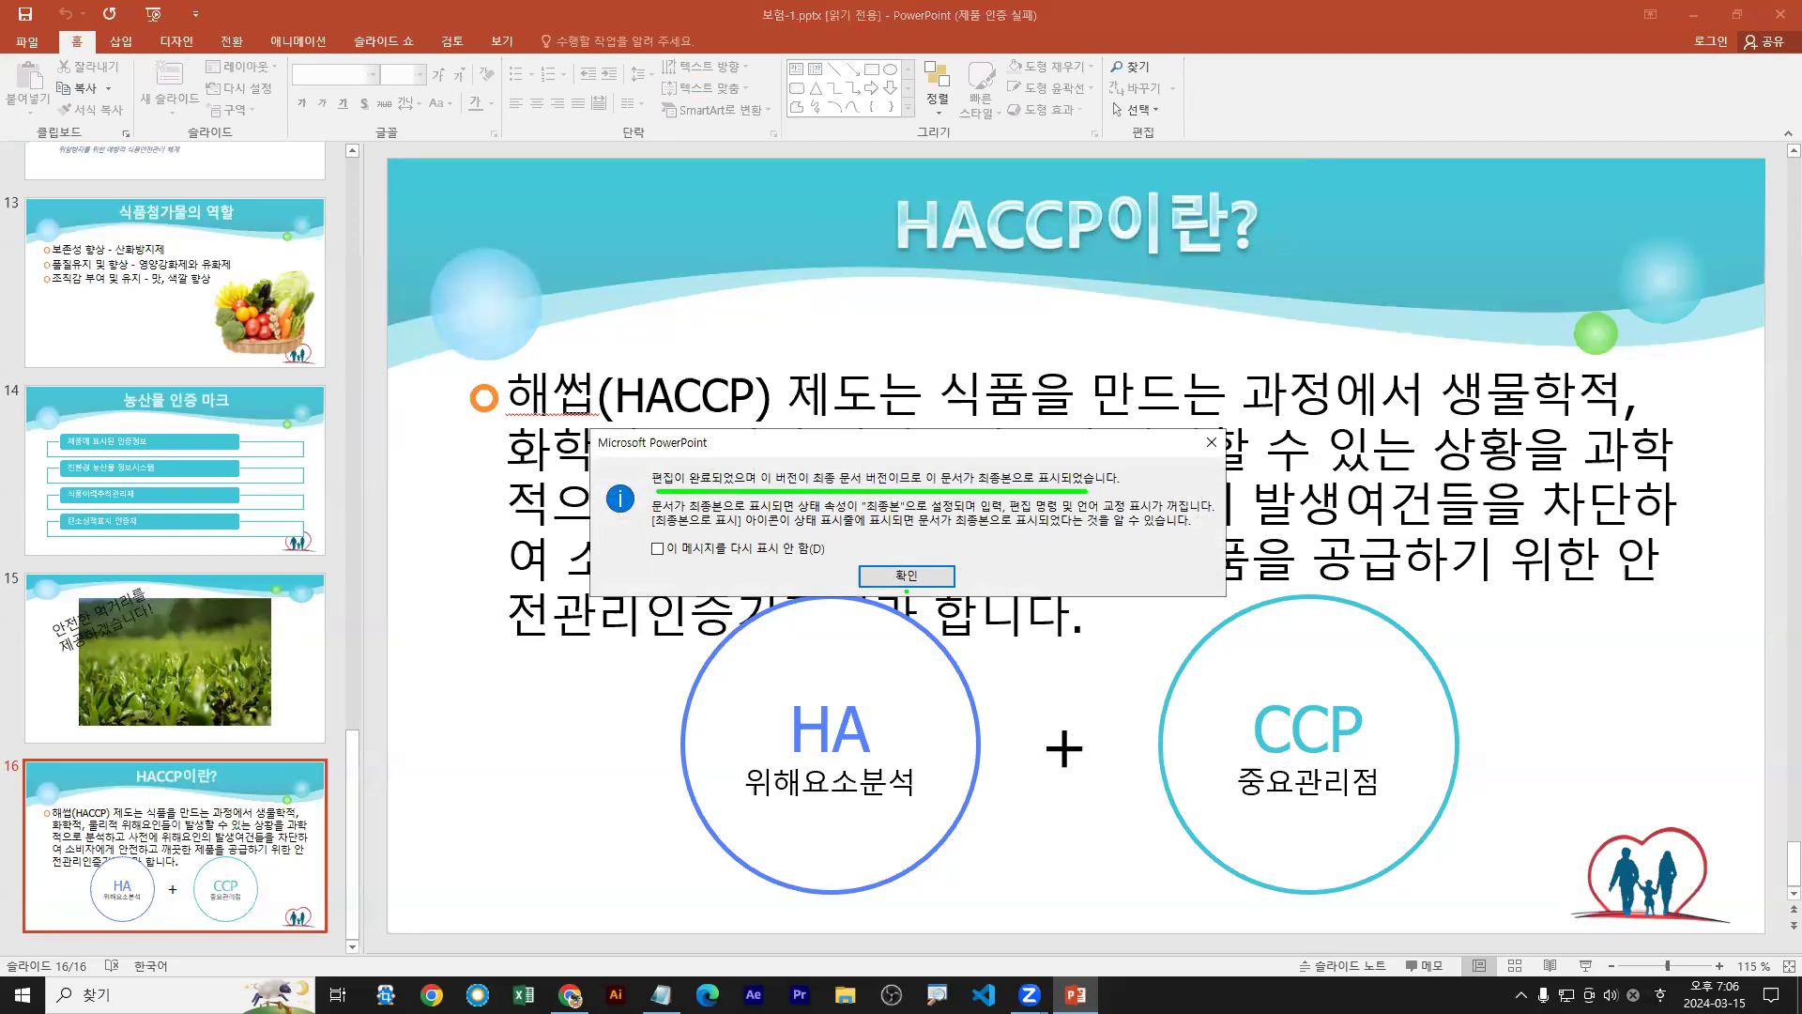
left_click(909, 579)
left_click_drag(5, 53, 1187, 92)
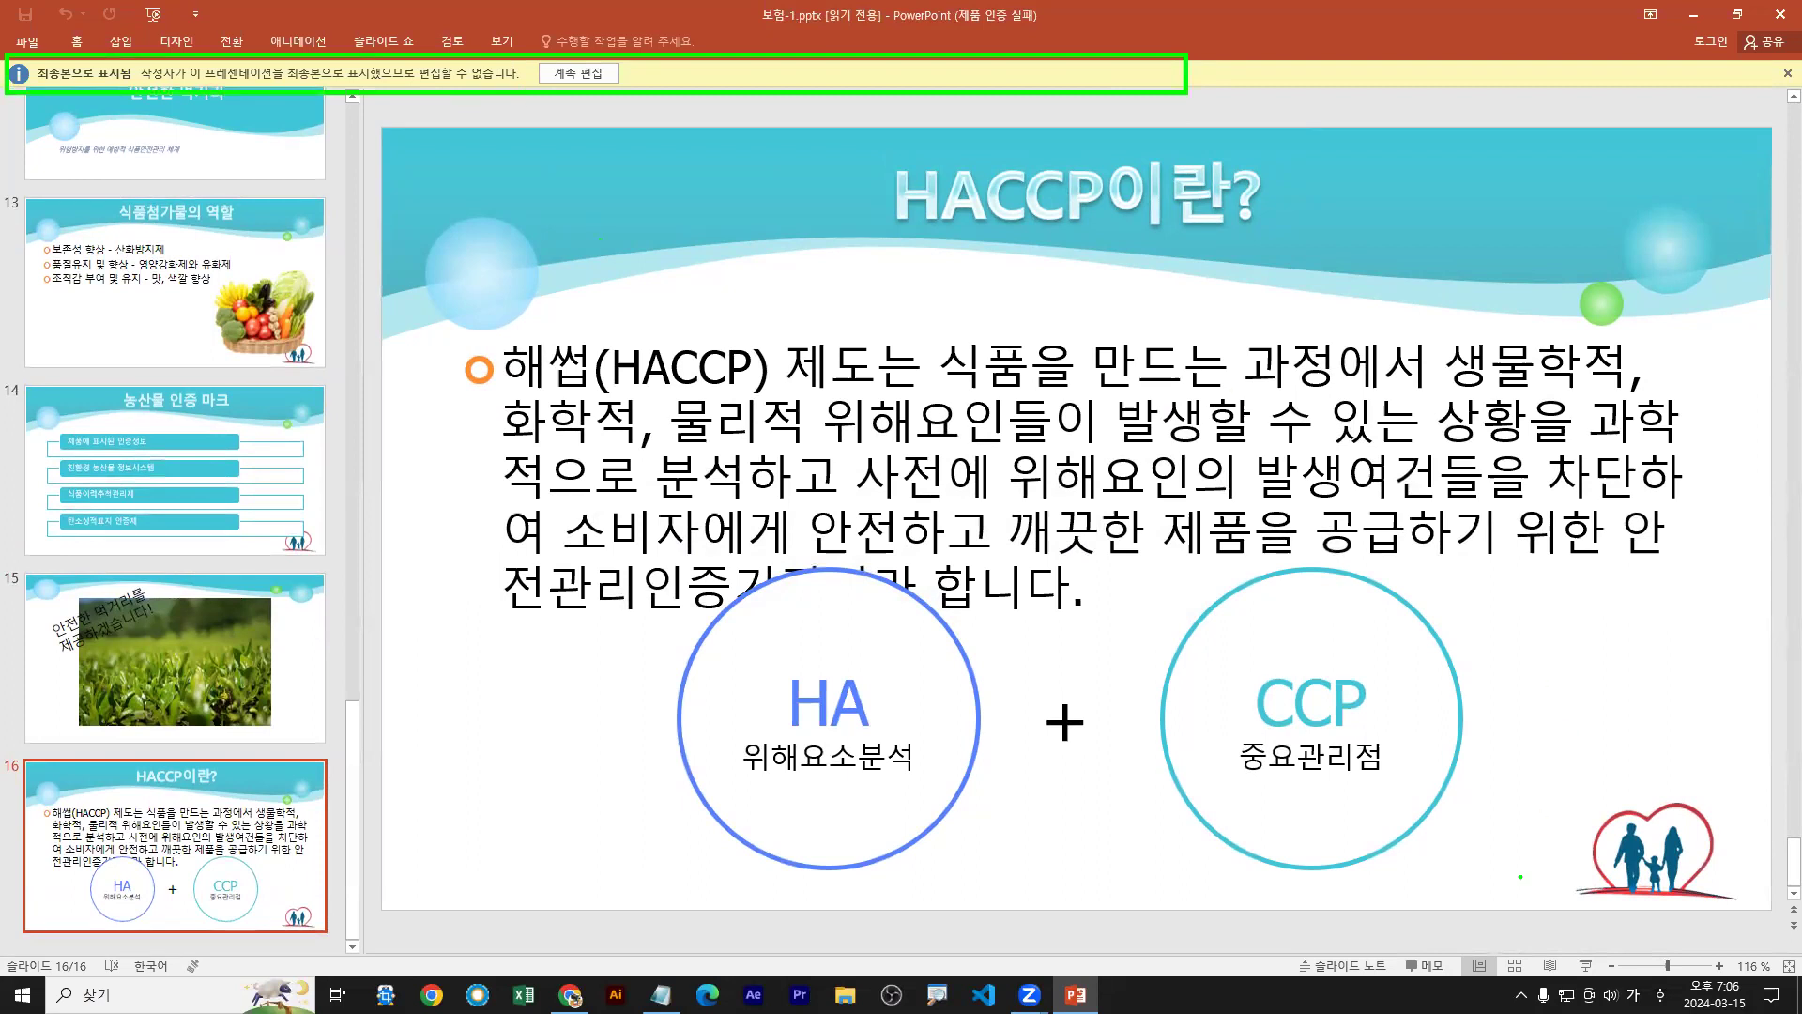
Restore the presentation window to a smaller size
key("Escape")
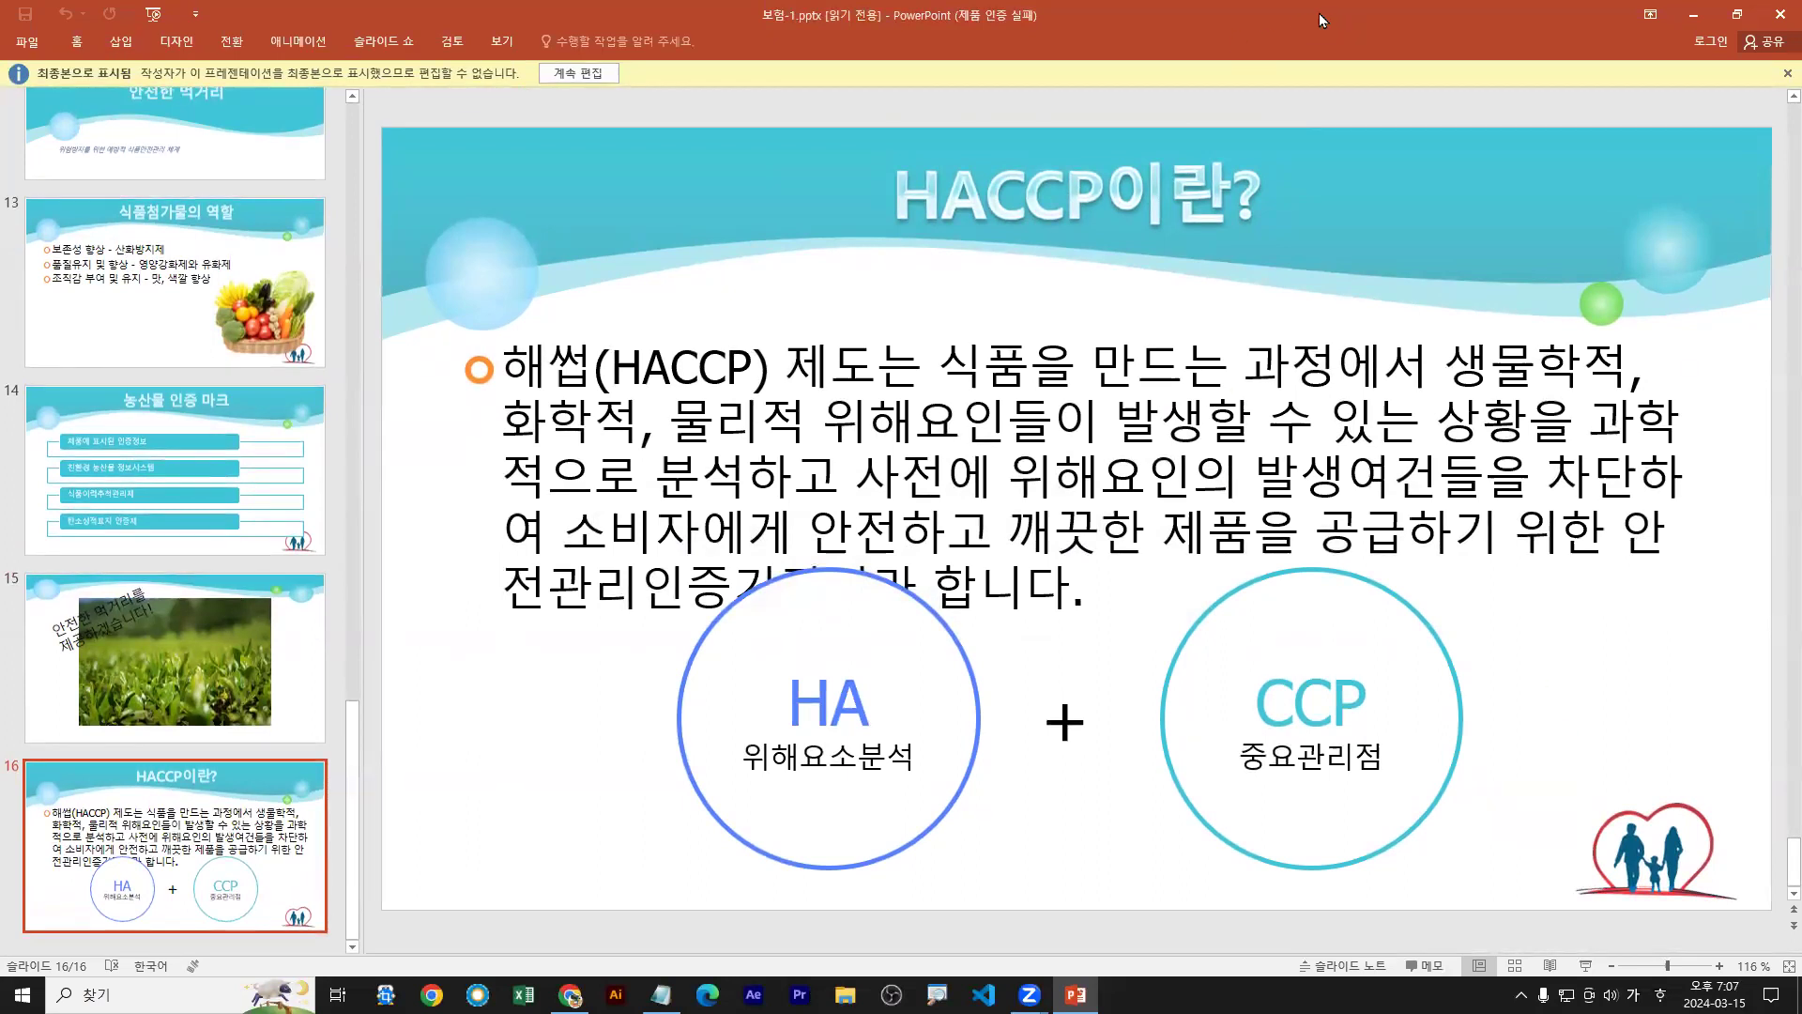
double_click(1319, 14)
key("b")
mouse_move(1675, 702)
left_mouse_down()
mouse_move(1765, 723)
mouse_move(1736, 745)
left_mouse_up()
key("Escape")
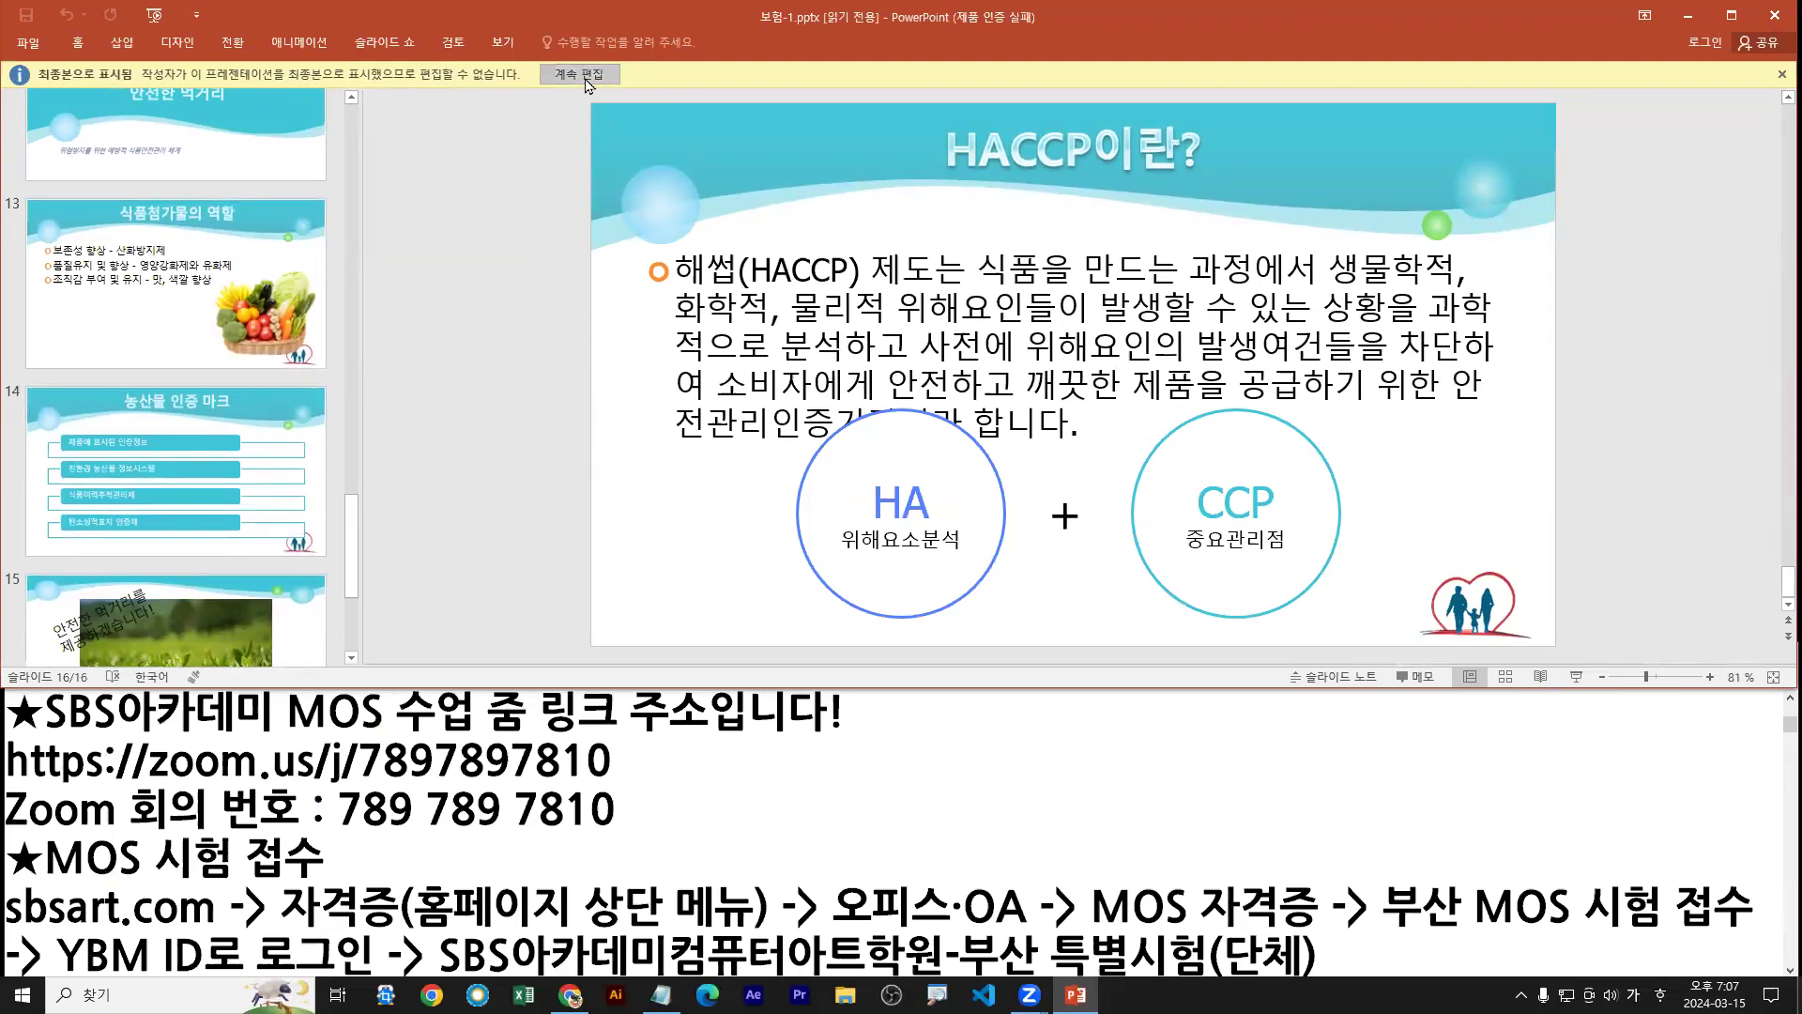
key("ctrl+1")
left_click(107, 28)
left_click_drag(1162, 156, 1129, 234)
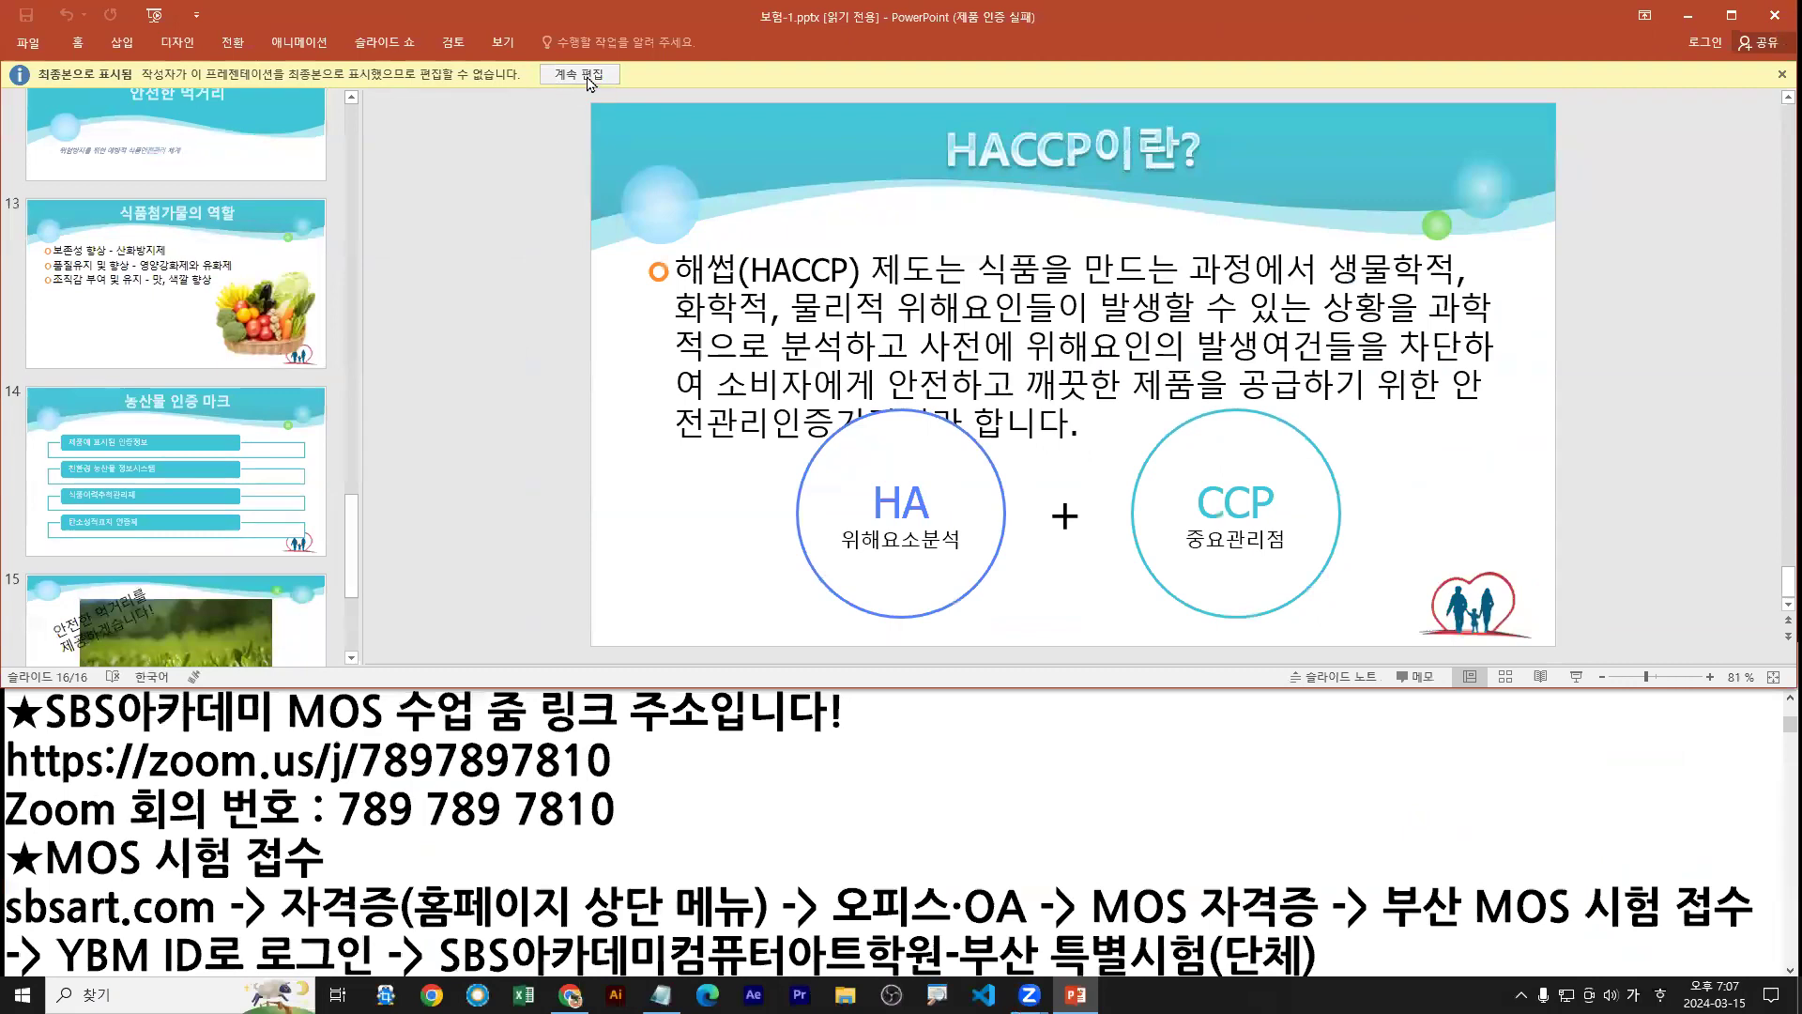
Choose Edit Anyway to lift the final lock, re-maximize the window, and show File Info
left_click(1169, 161)
double_click(567, 16)
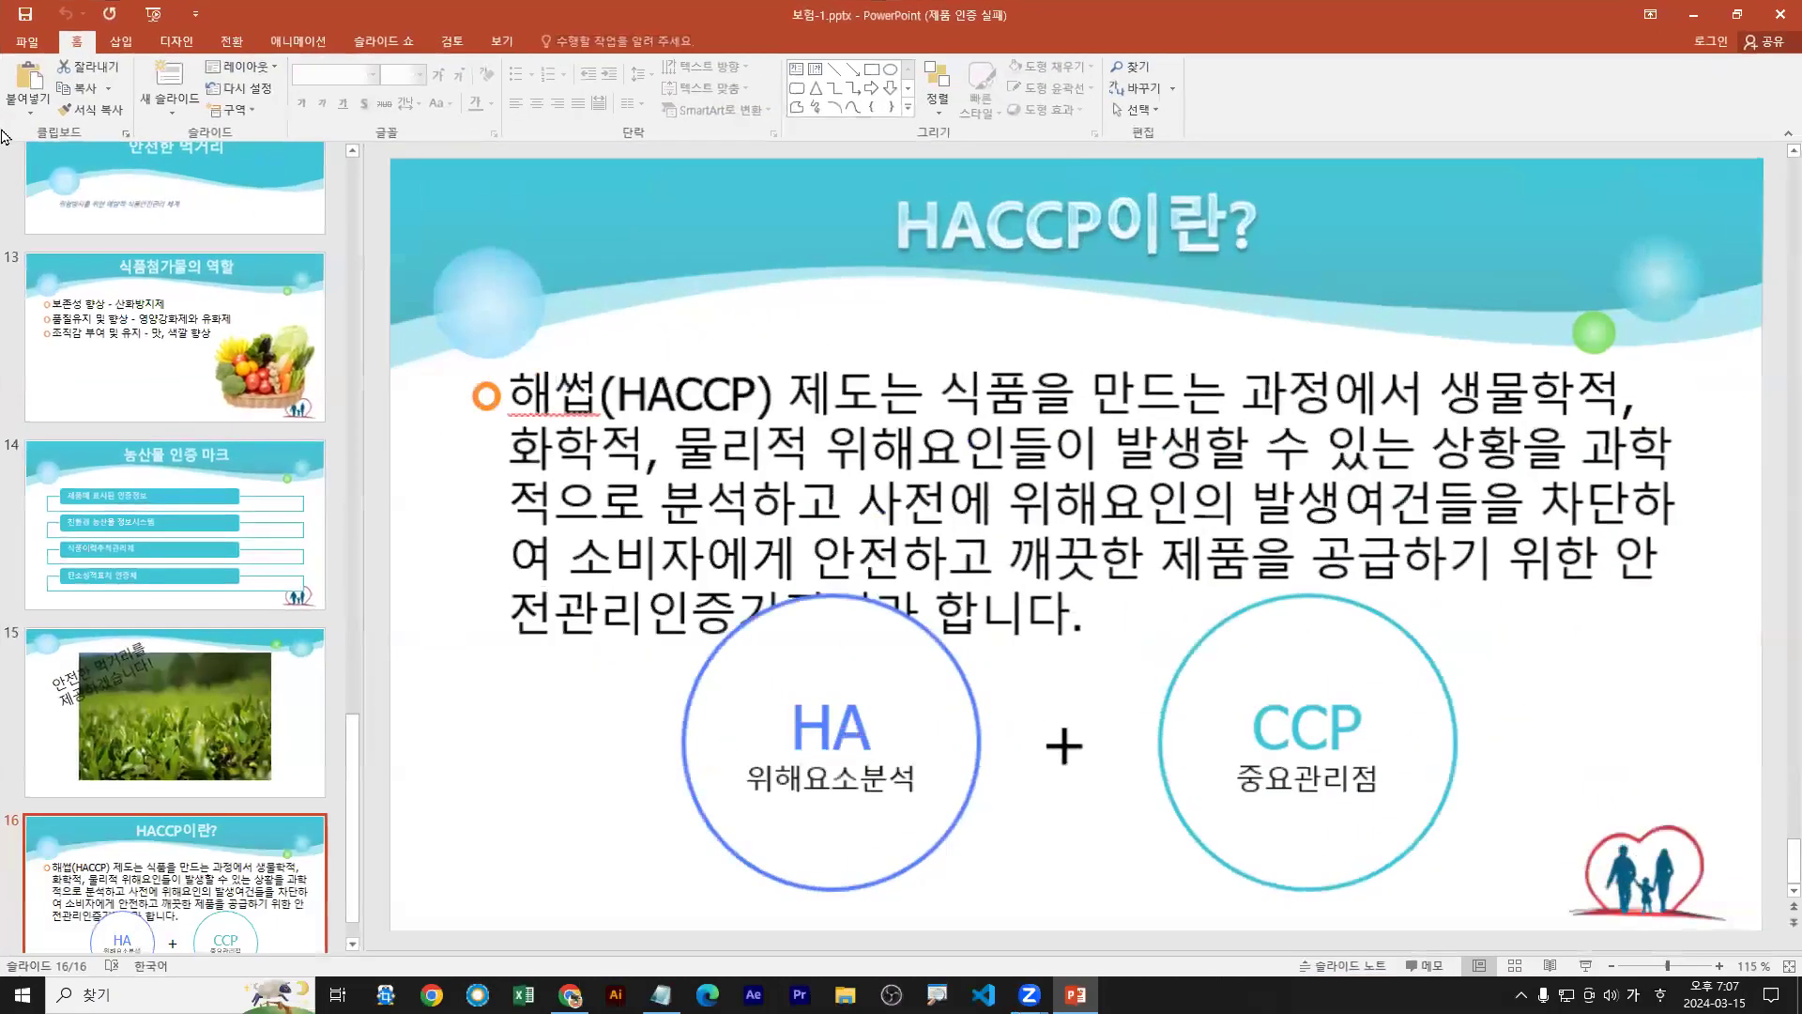
left_click(26, 41)
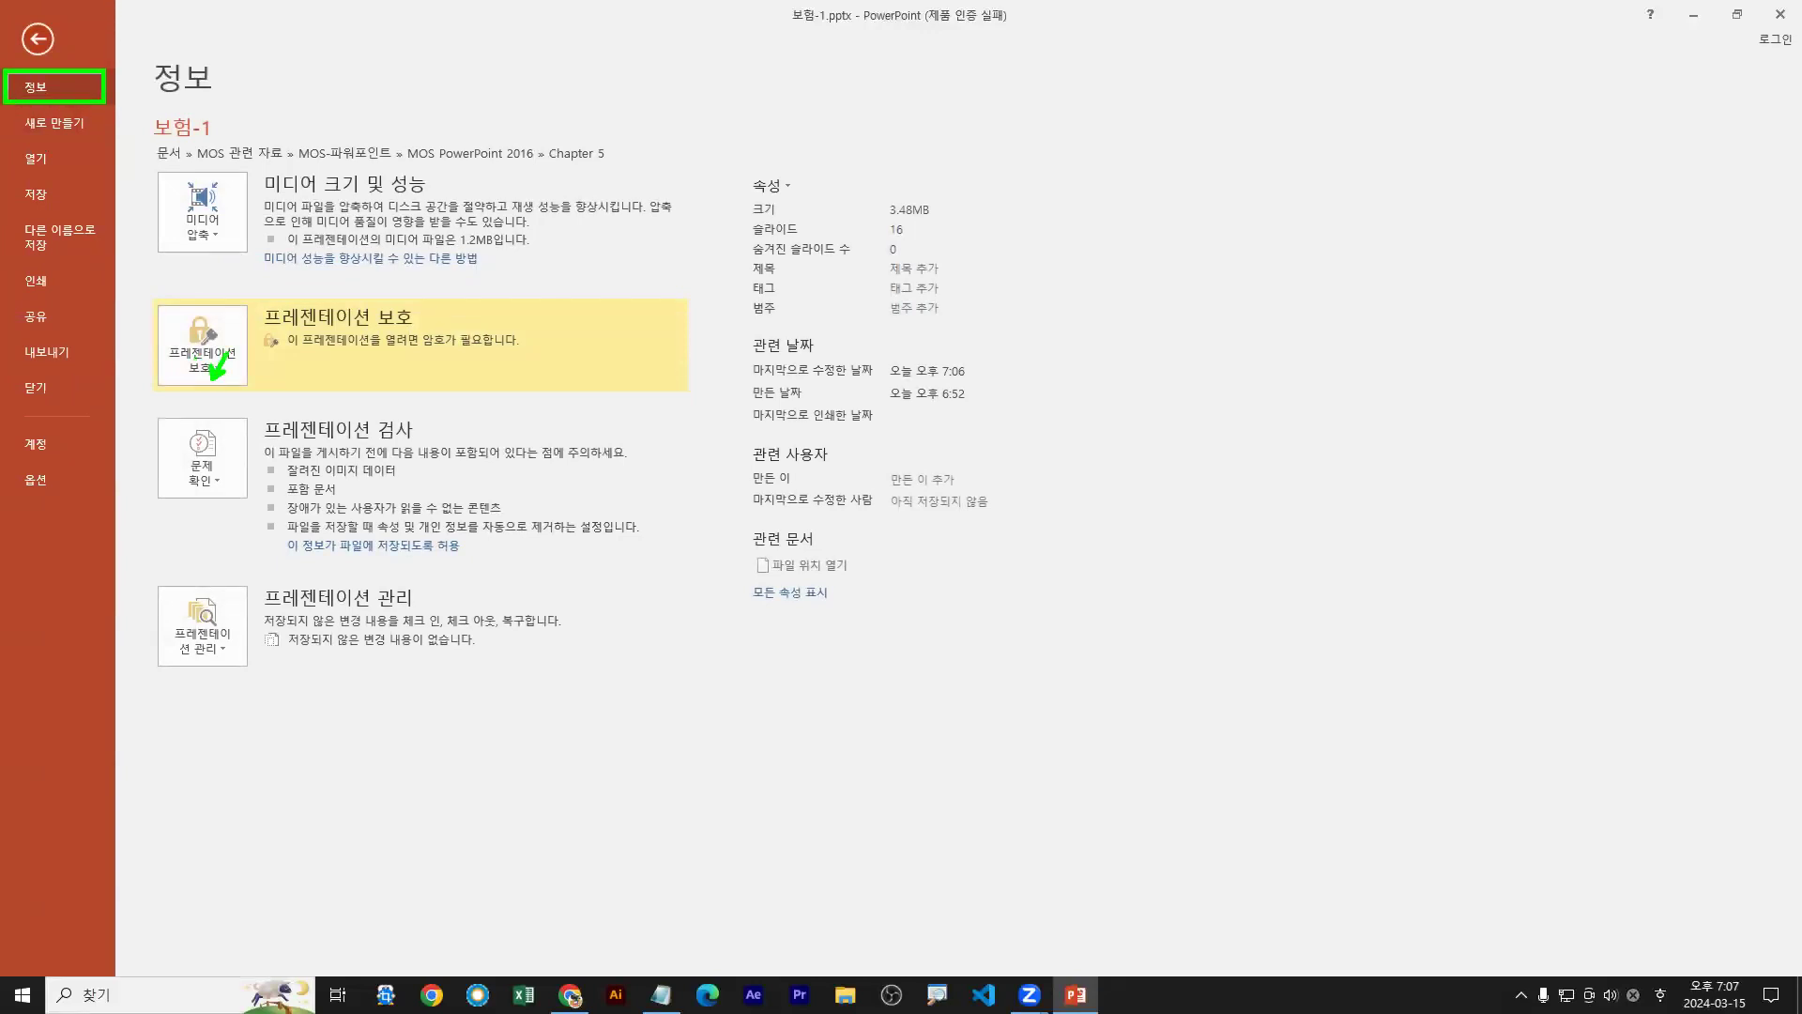
Encrypt the deck via Protect Presentation > Encrypt with Password, entering the chosen password
left_click(221, 368)
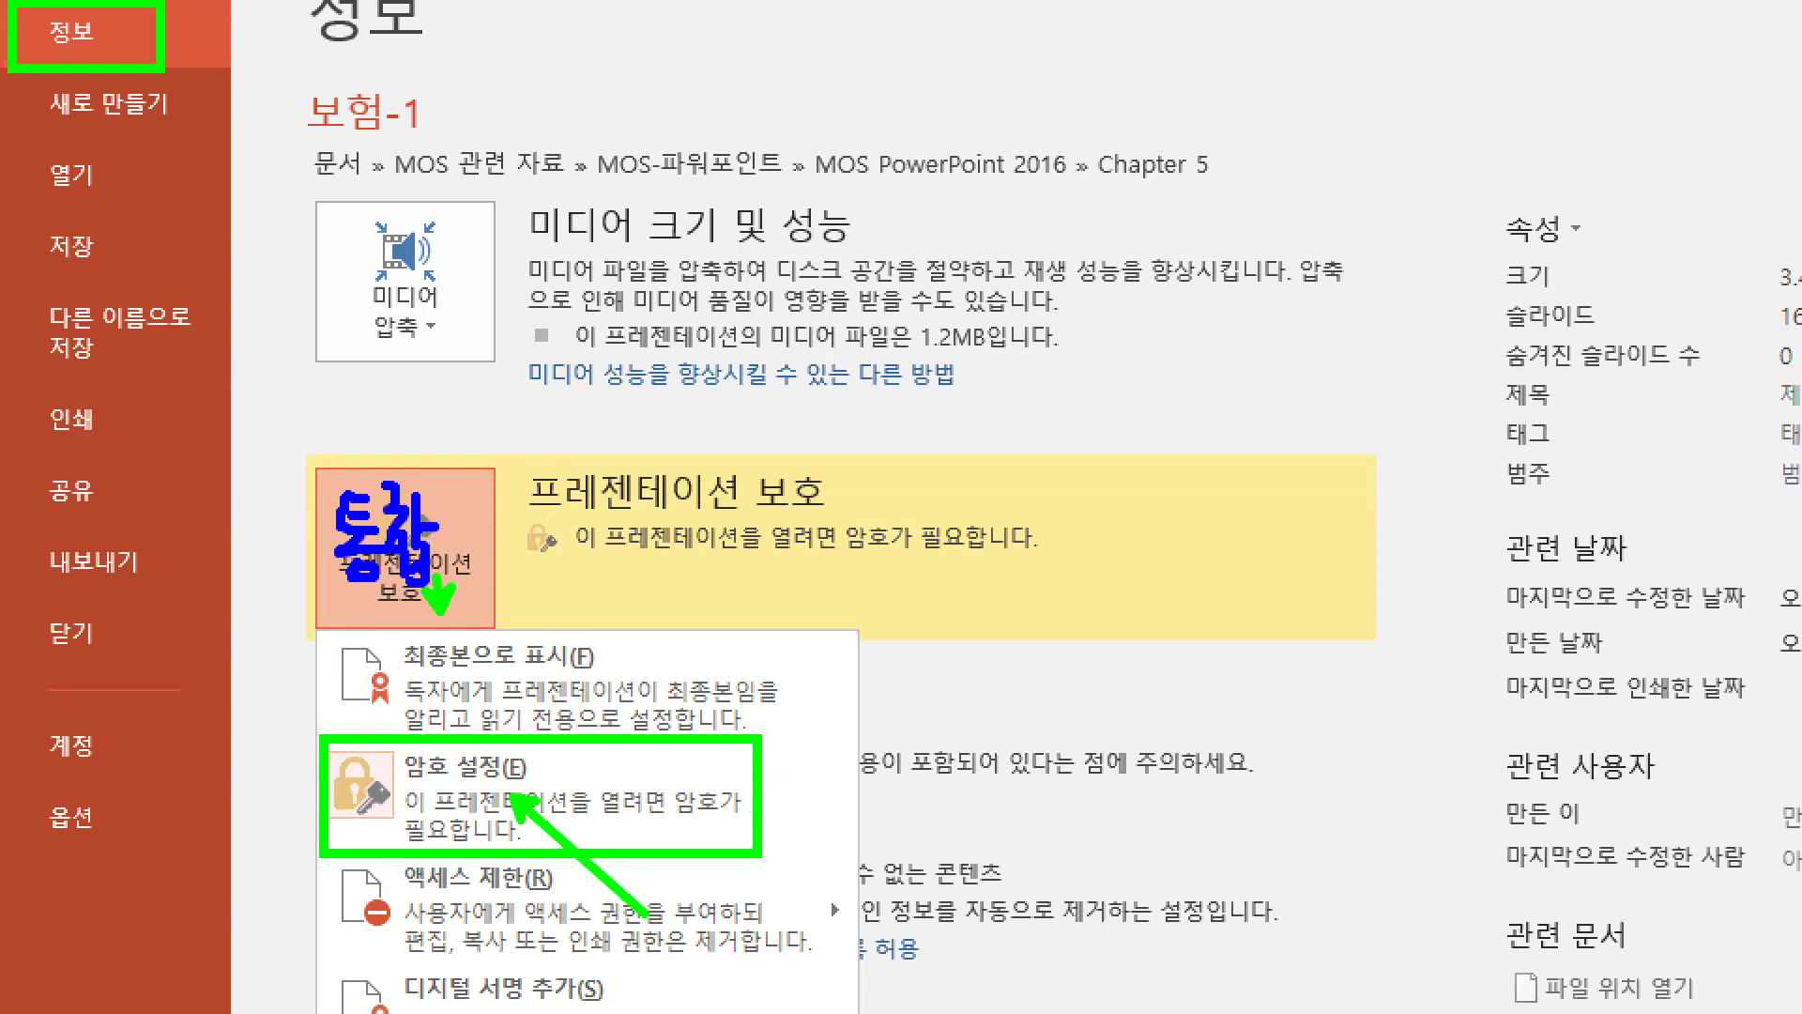
left_click_drag(520, 503, 504, 537)
left_click_drag(527, 514, 553, 565)
key("Escape")
left_click(443, 584)
left_click(261, 483)
type("1234")
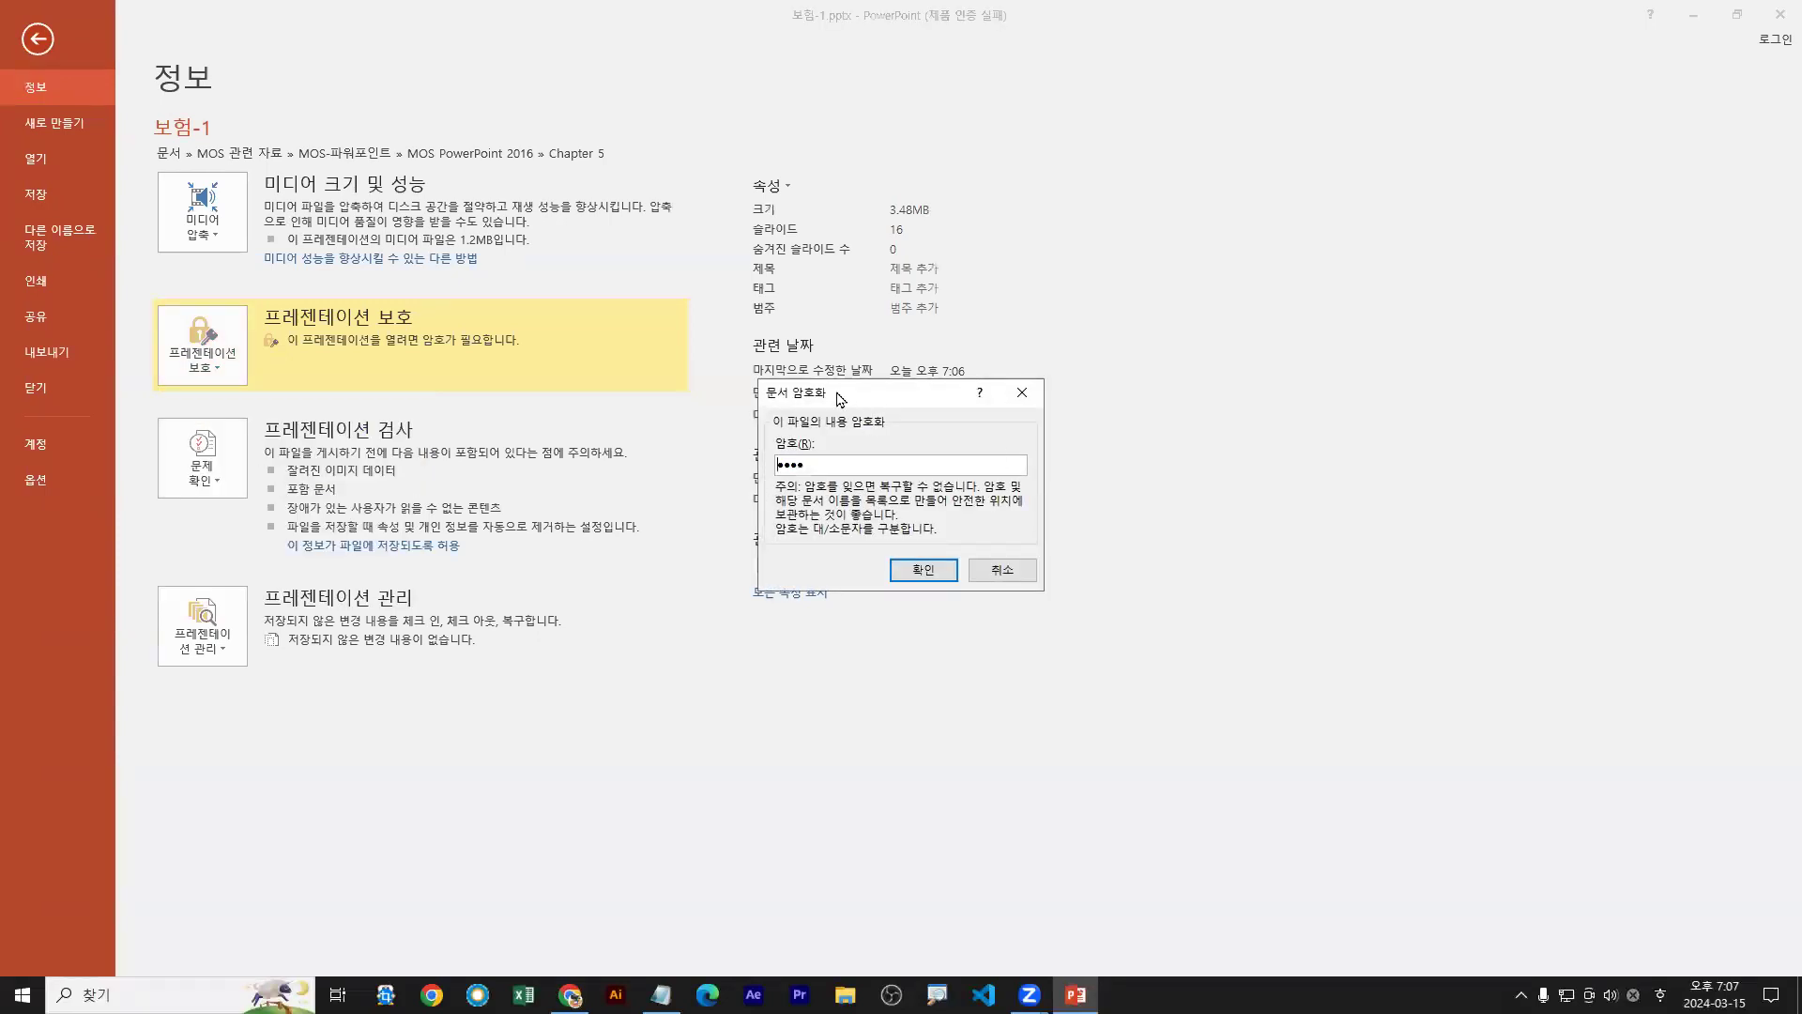
left_click_drag(840, 399, 391, 436)
left_click_drag(371, 500, 284, 494)
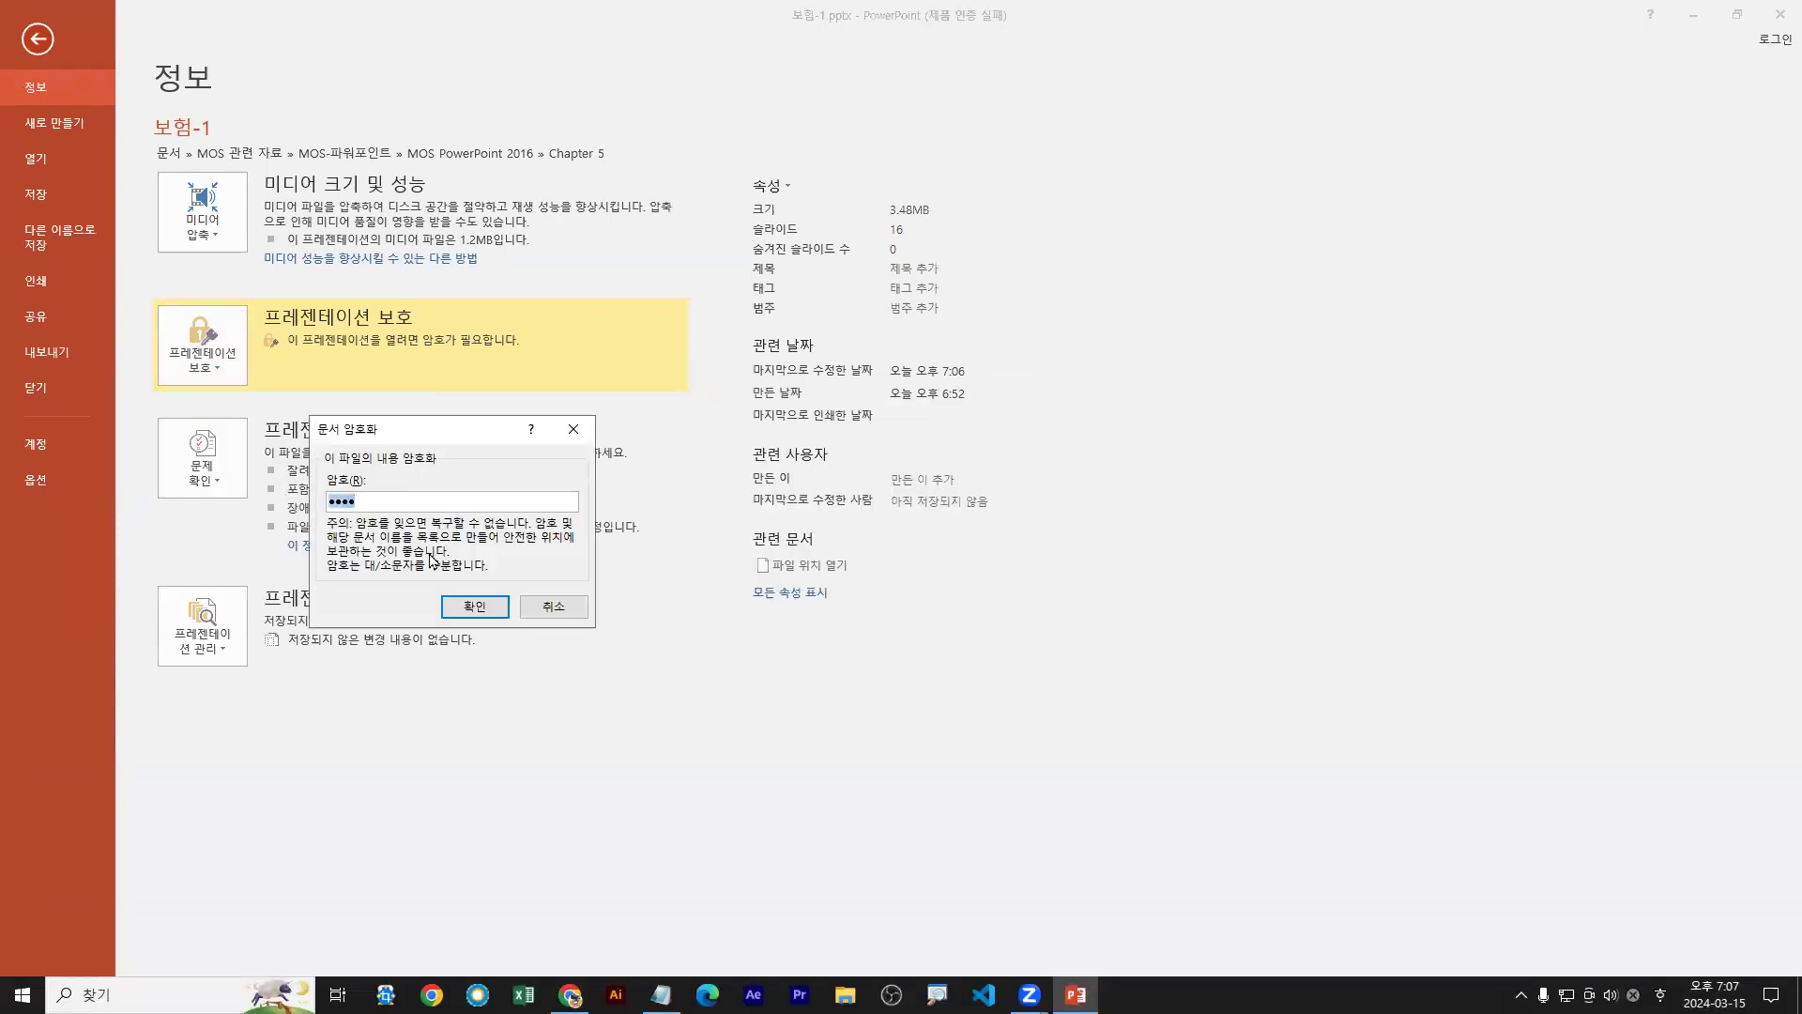
key("BackSpace")
type("1234")
left_click(475, 607)
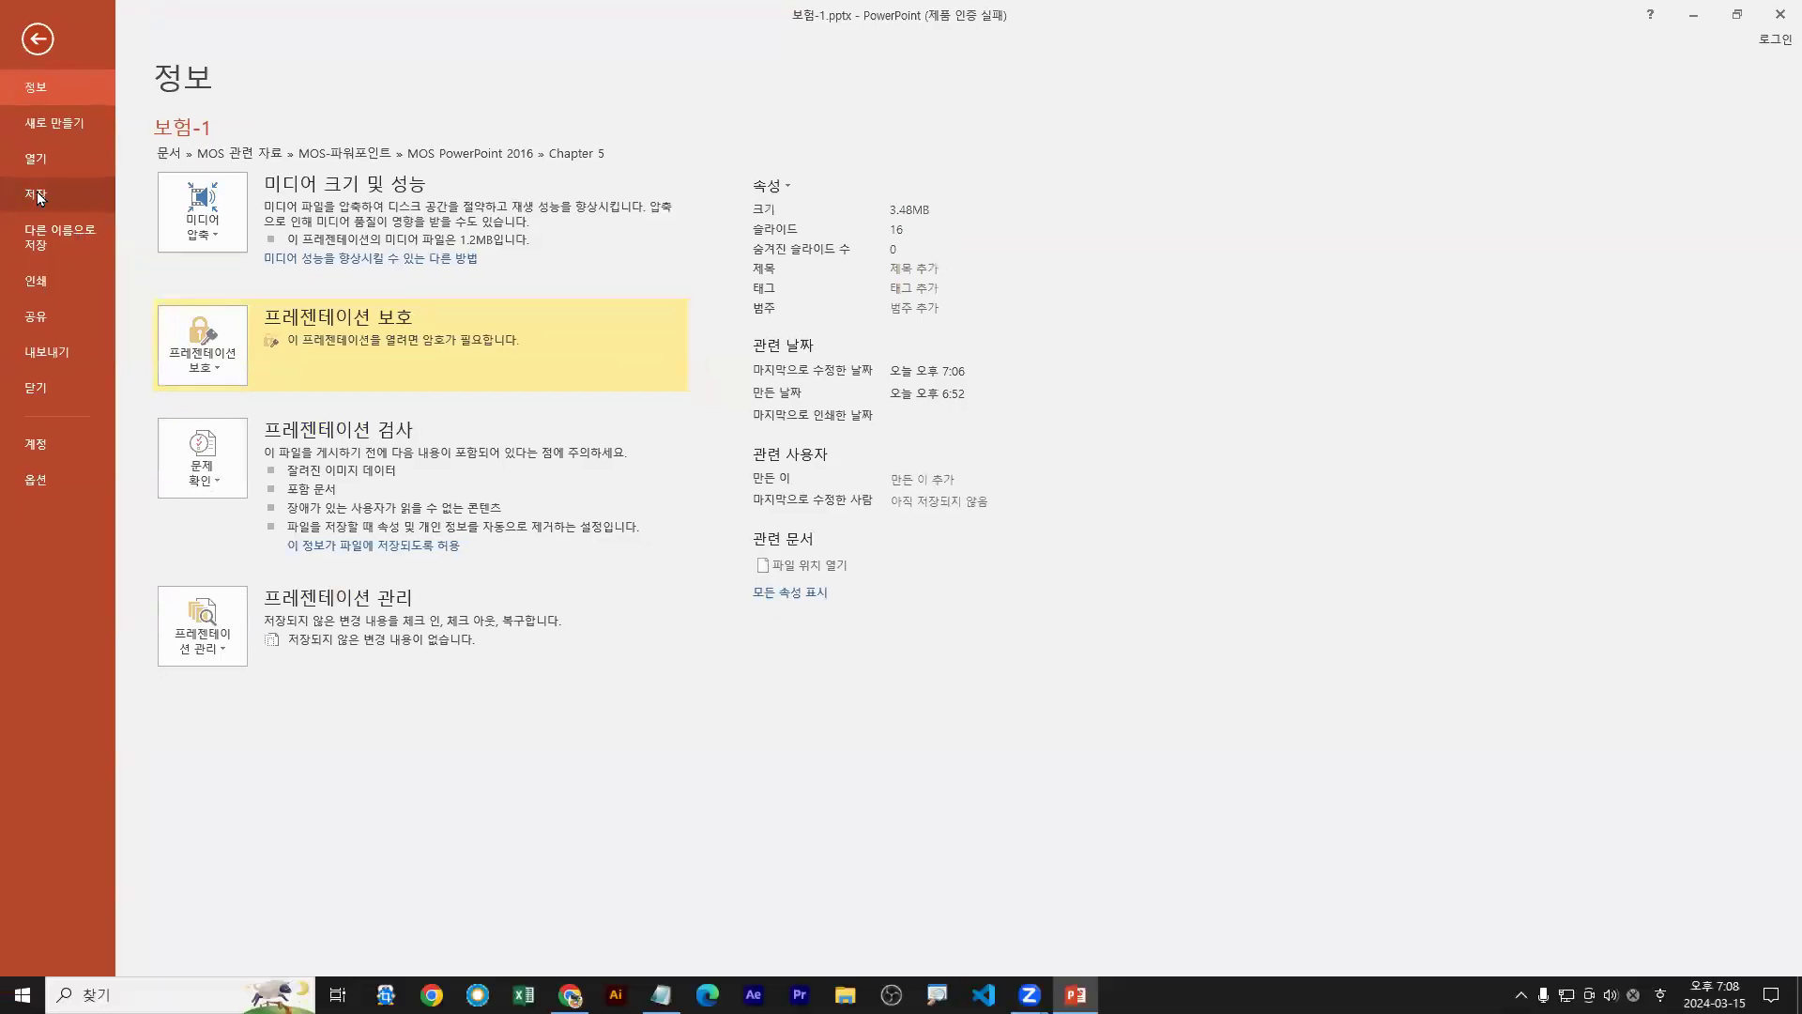
Save the encrypted deck, then show the Compress Media quality choices on the Info page
left_click(38, 197)
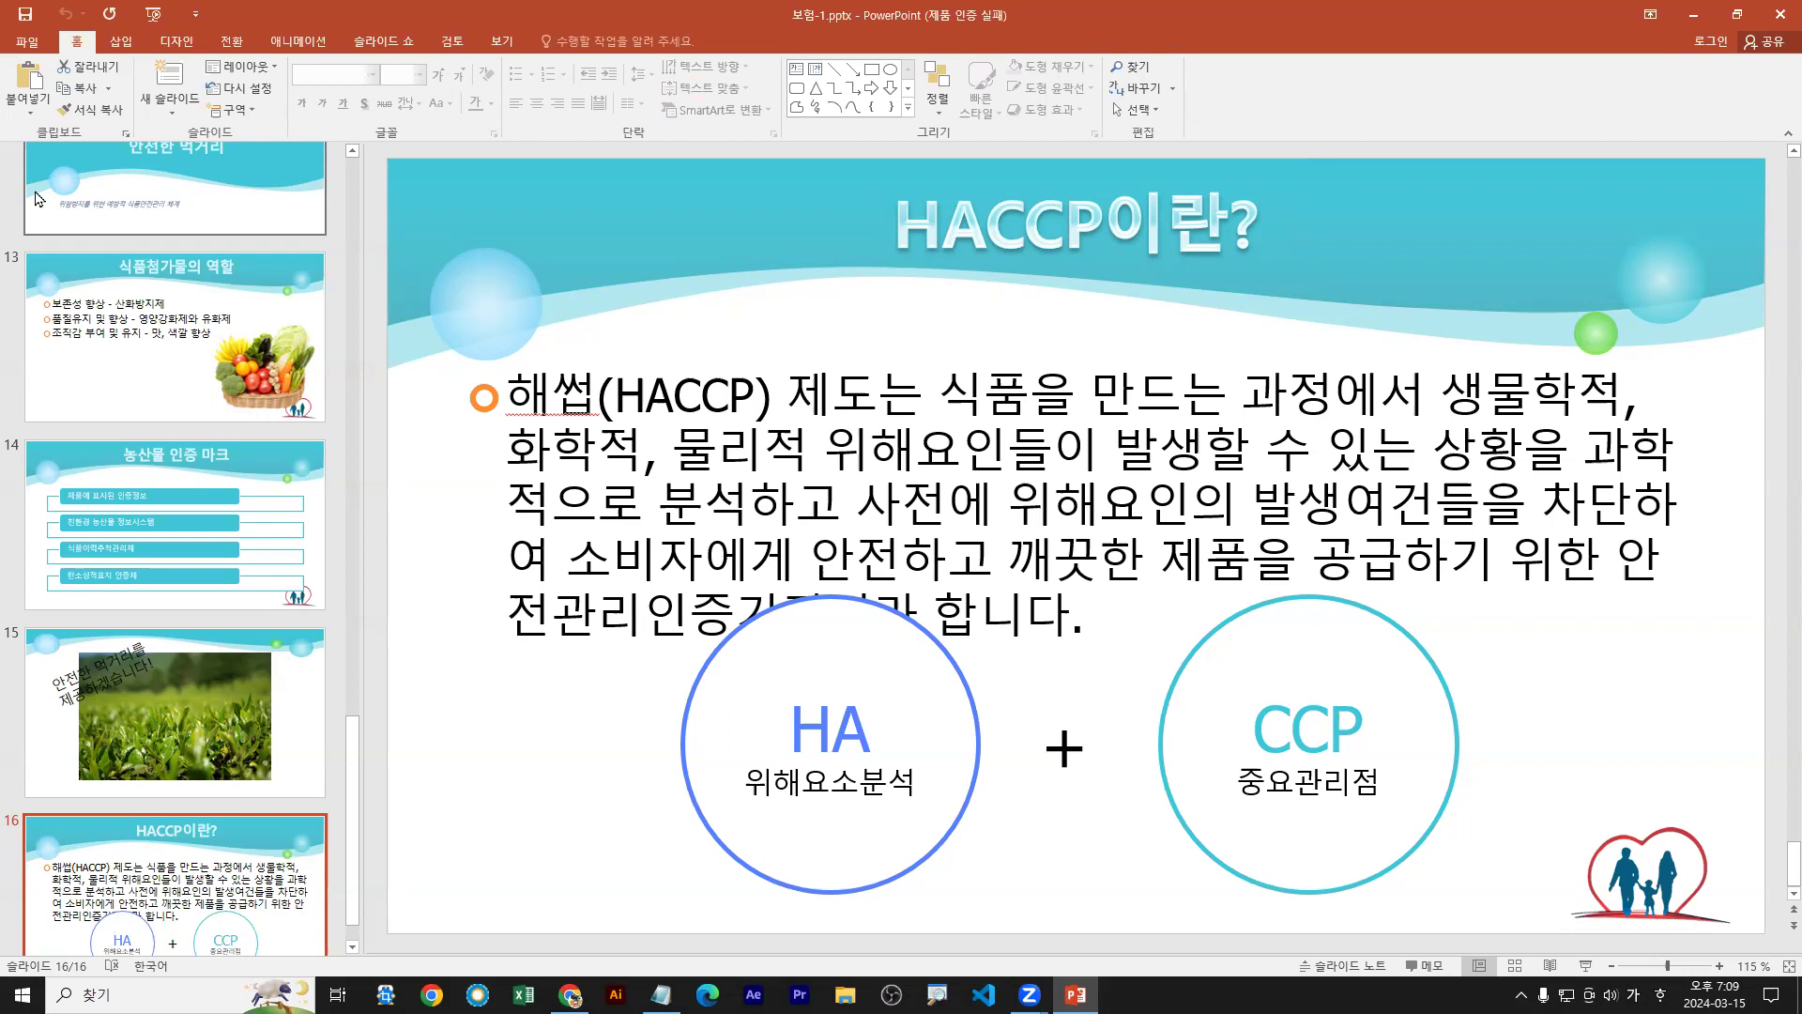
left_click(30, 42)
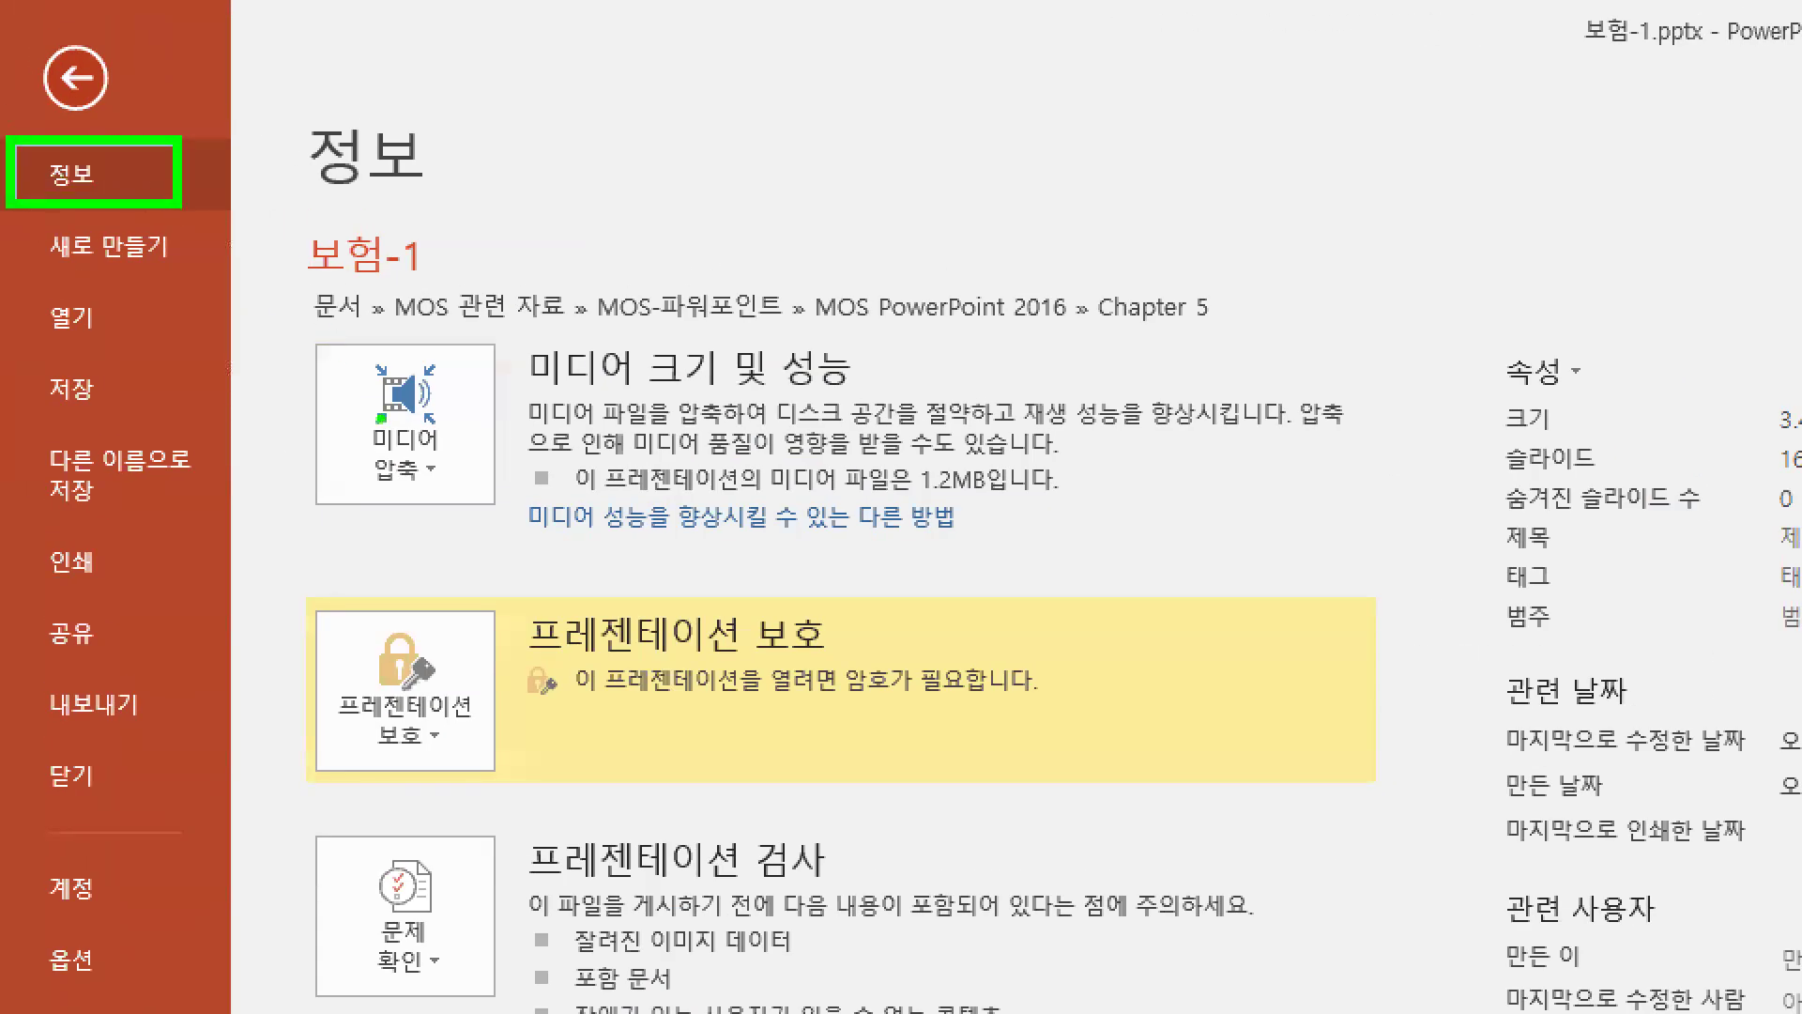
left_click(425, 477)
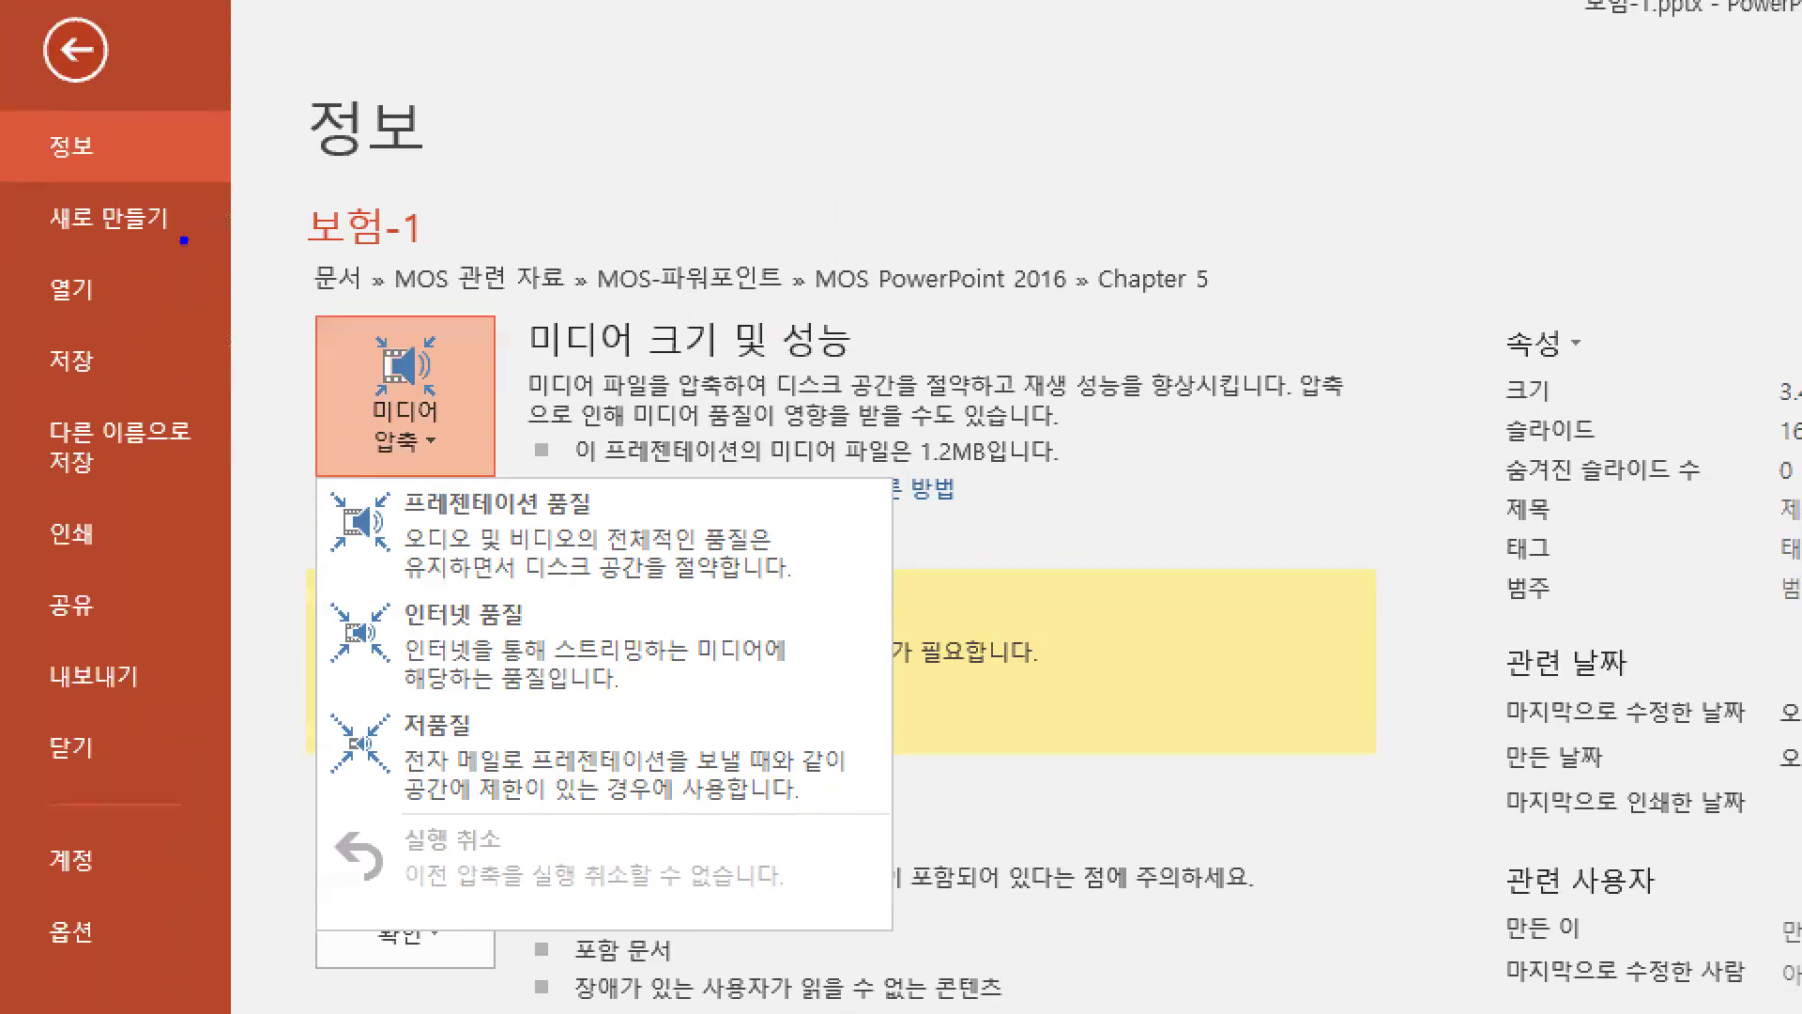
Select around the Compress Media options and type 'Full HD', then cancel with Escape
left_click_drag(314, 477, 841, 582)
left_click_drag(634, 517, 877, 517)
type("t")
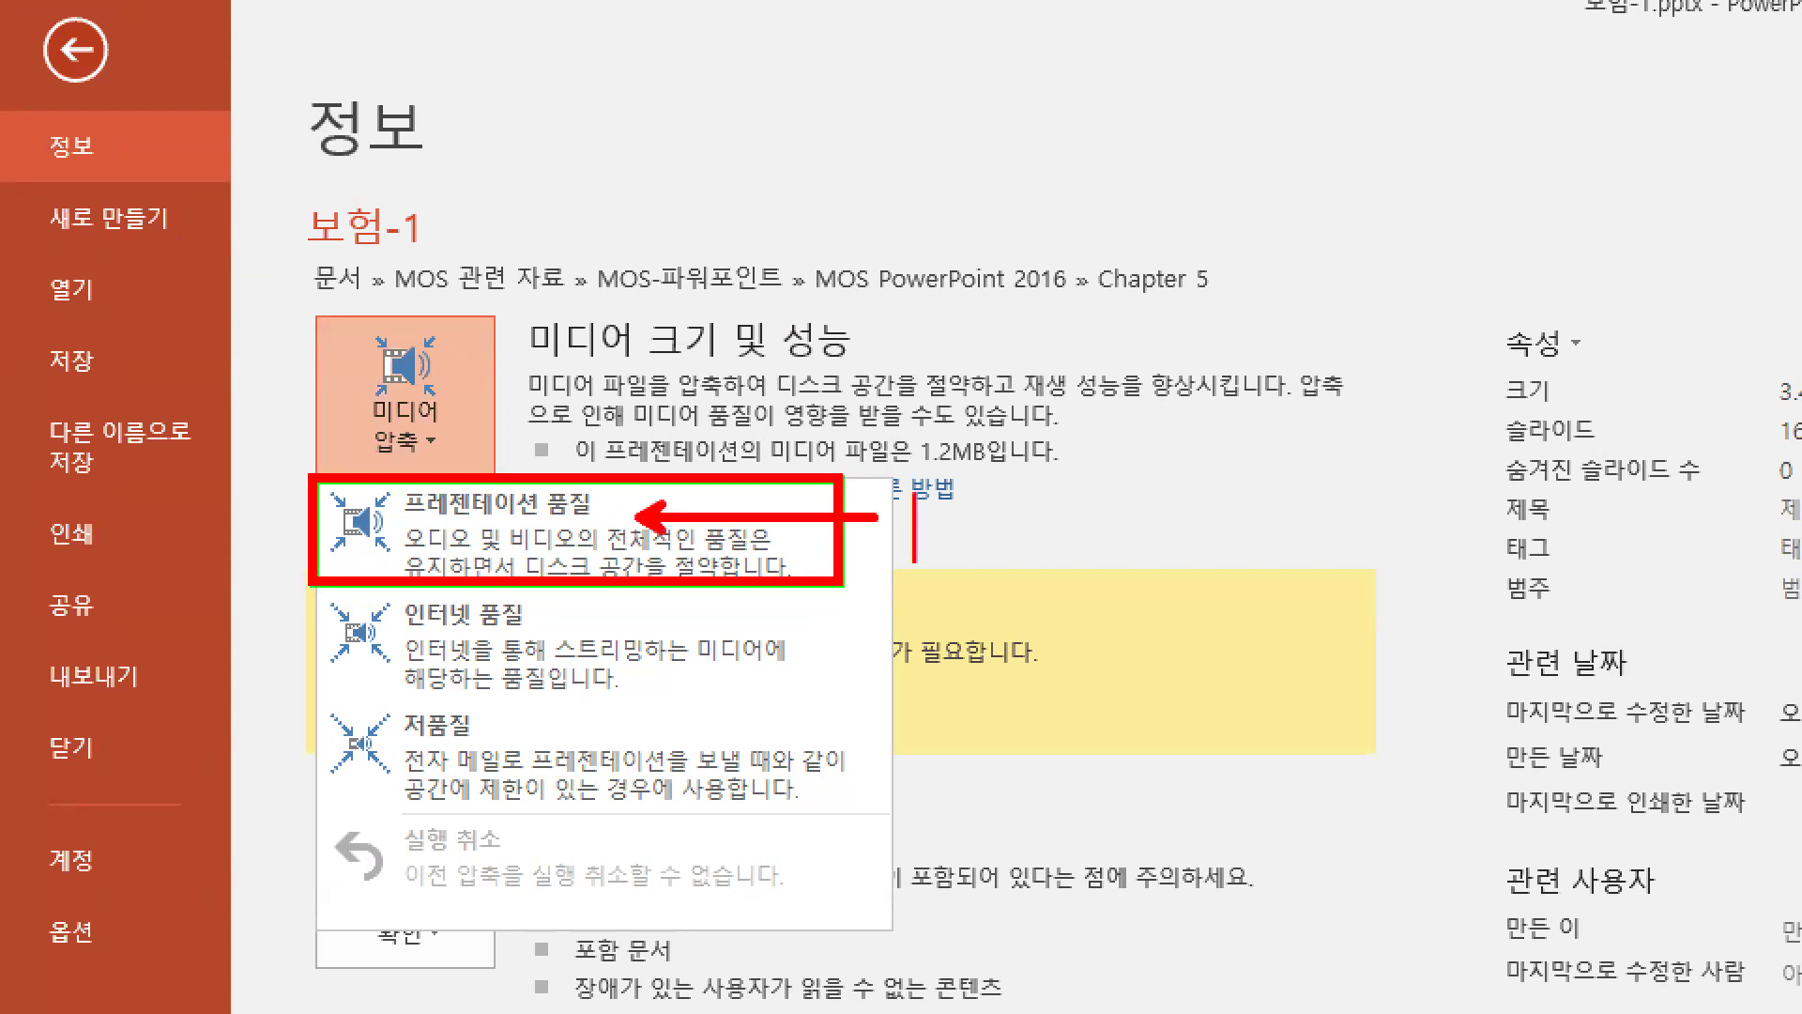
type("HD")
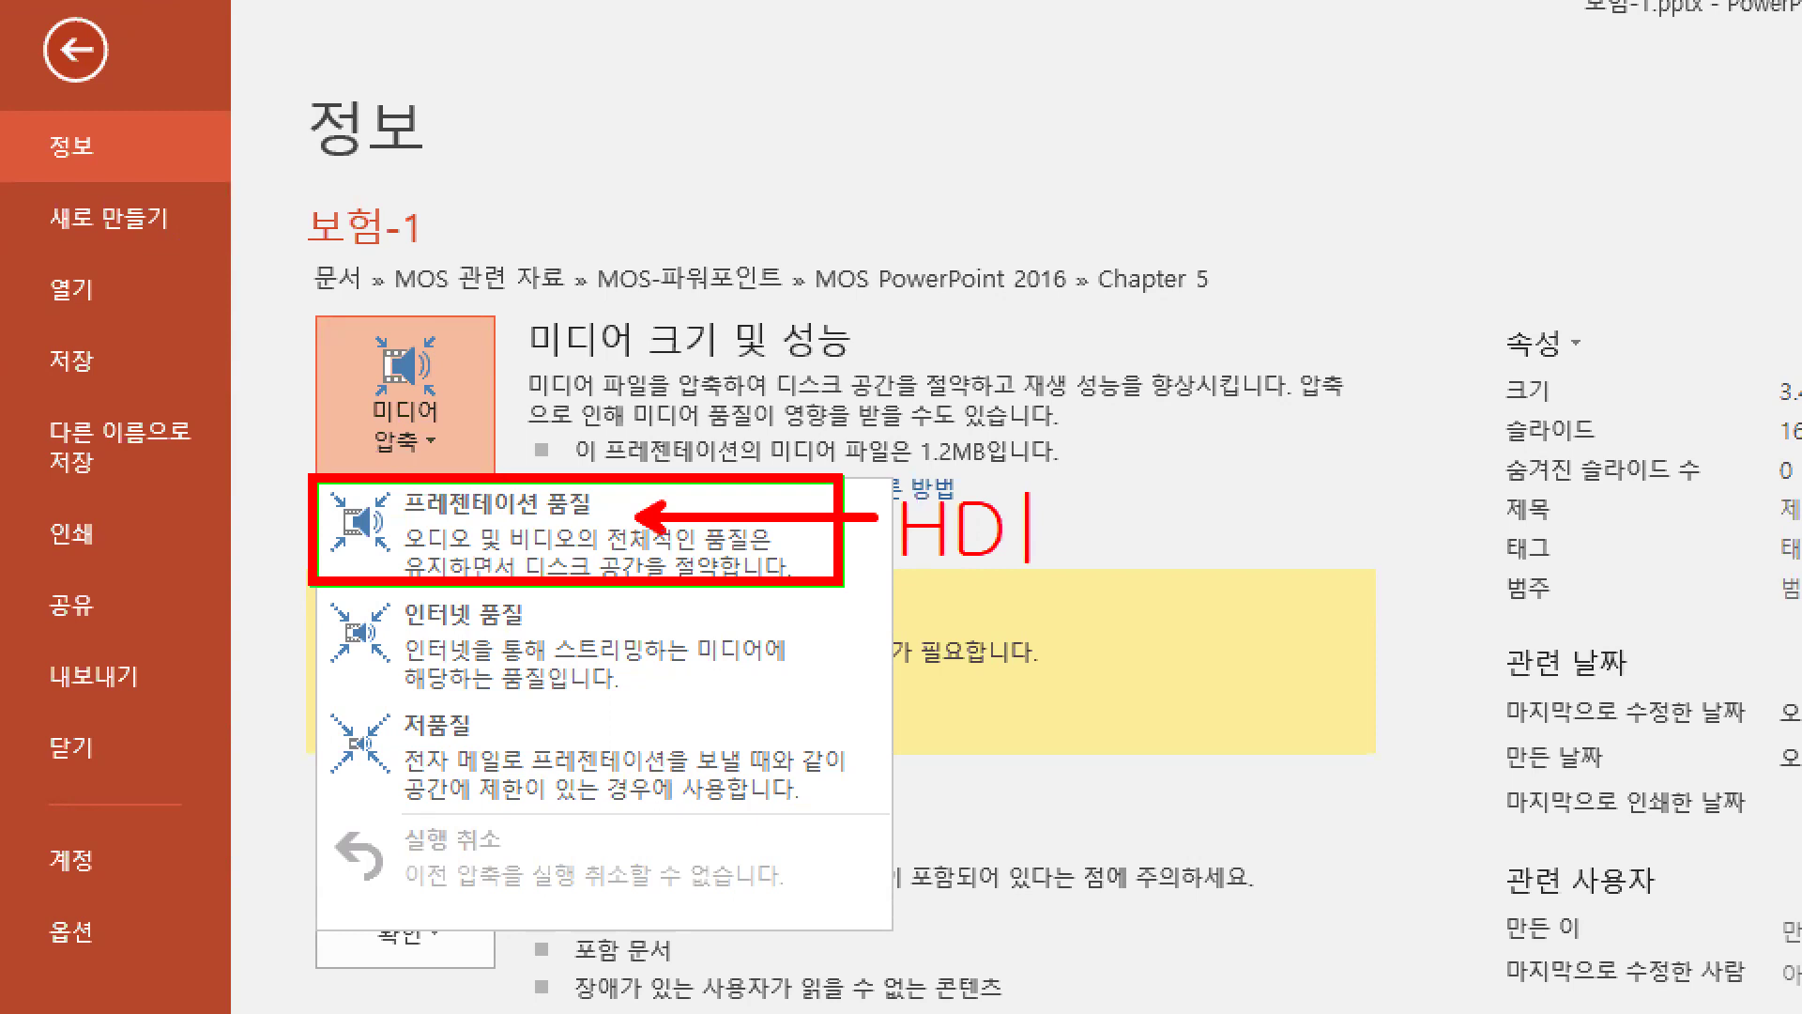
key("BackSpace")
key("BackSpace")
type("F")
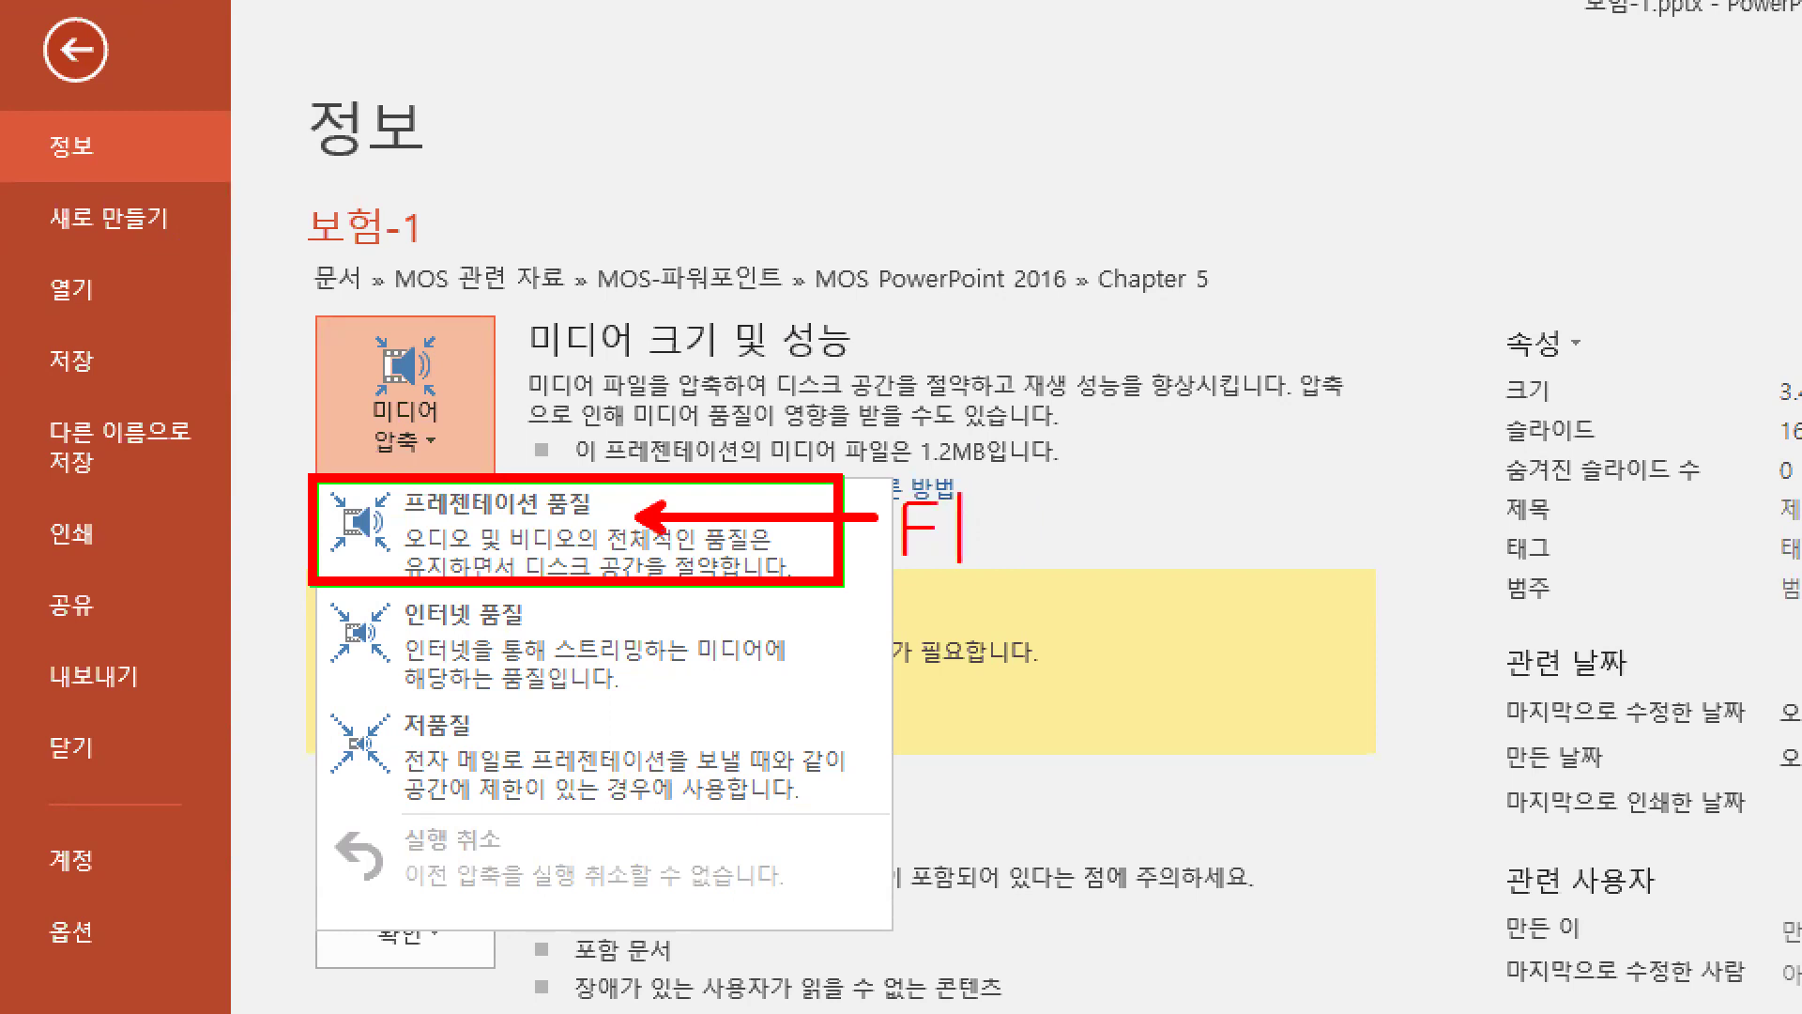
type("ull HD")
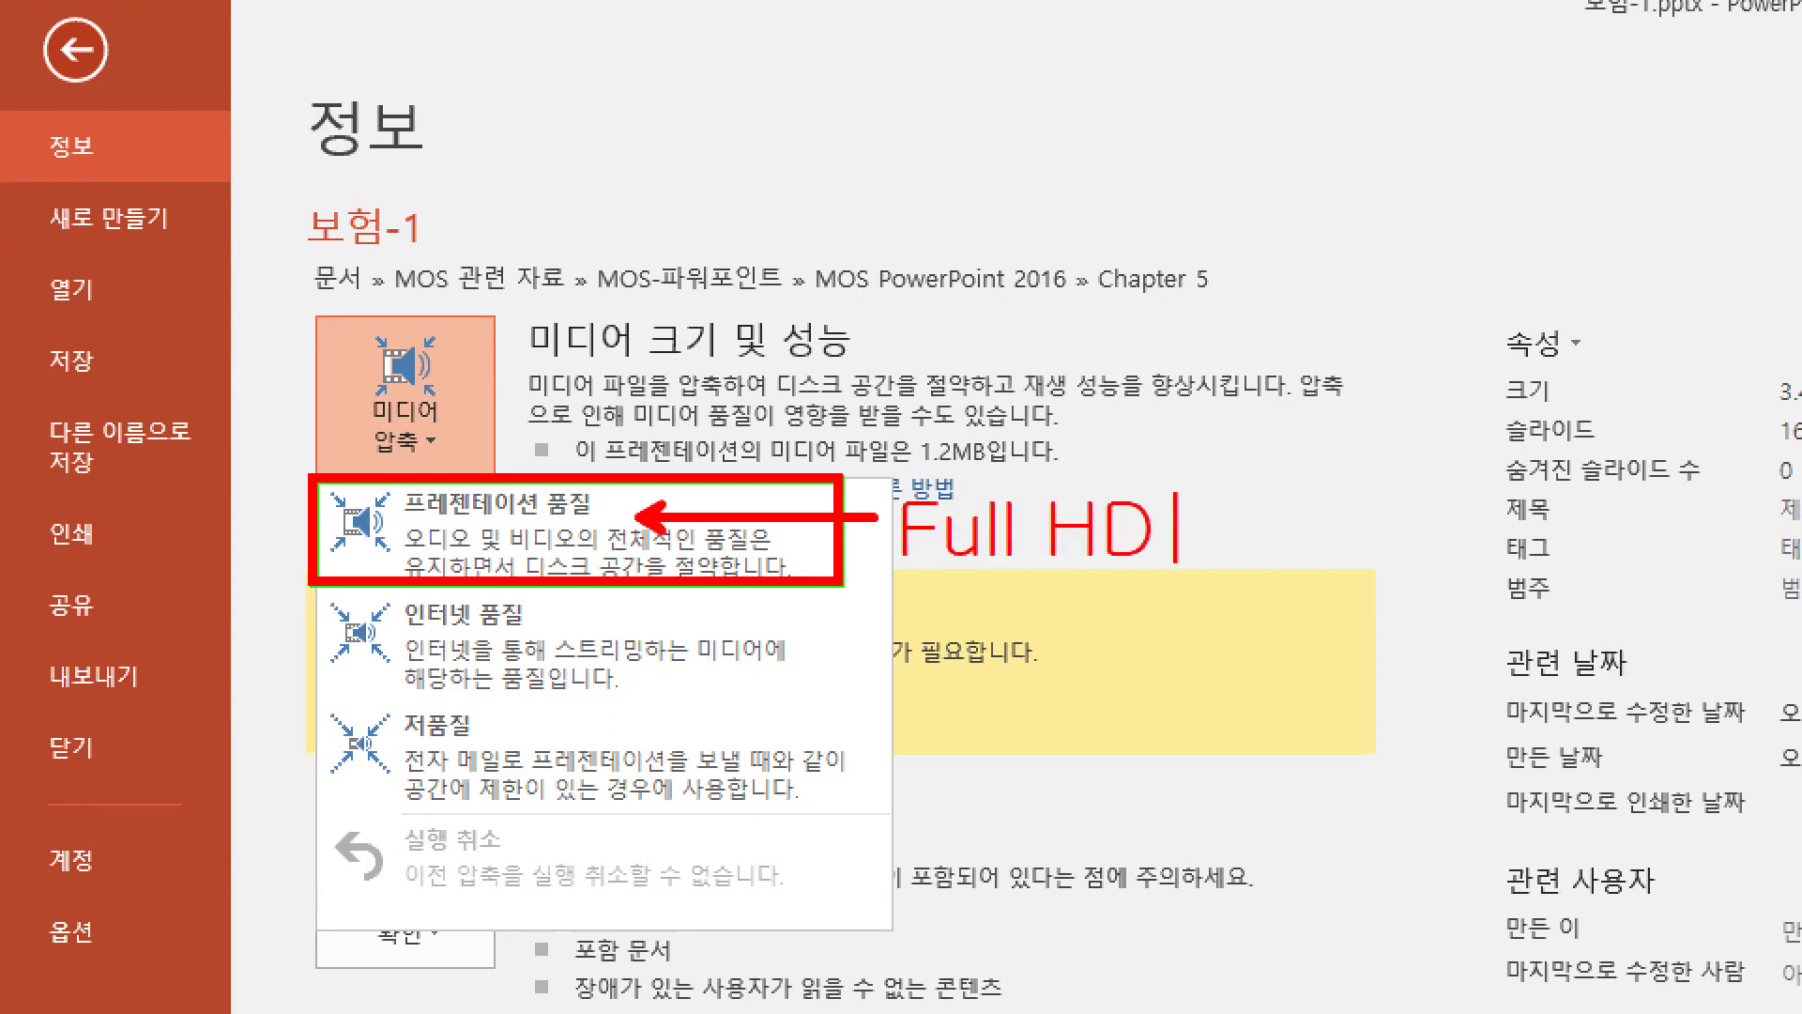
key("Escape")
mouse_move(242, 505)
left_mouse_down()
mouse_move(301, 499)
mouse_move(299, 543)
left_mouse_up()
left_click_drag(269, 528, 310, 555)
mouse_move(243, 751)
left_mouse_down()
mouse_move(258, 756)
mouse_move(249, 805)
mouse_move(296, 794)
left_mouse_up()
left_click_drag(293, 767, 316, 770)
left_click_drag(319, 736, 317, 807)
mouse_move(304, 465)
left_mouse_down()
mouse_move(736, 610)
mouse_move(854, 587)
left_mouse_up()
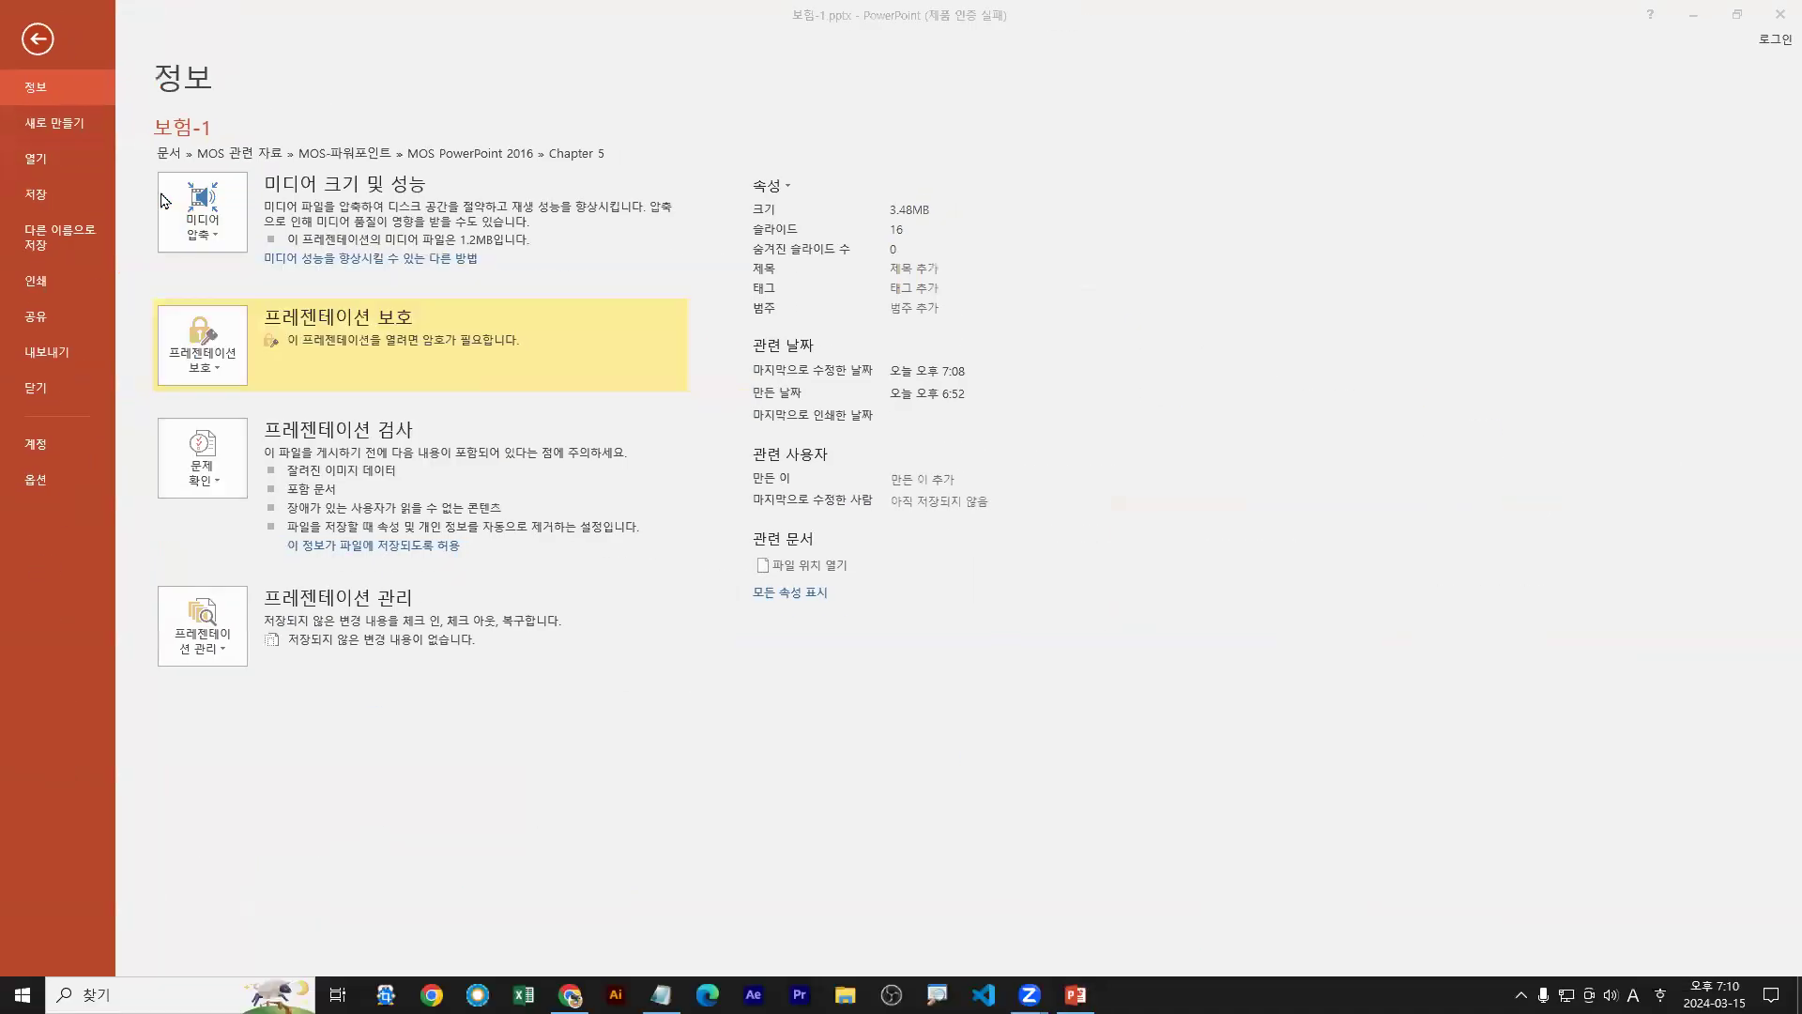
Compress the deck's media at Presentation Quality and close the results dialog
left_click(405, 414)
left_click(263, 289)
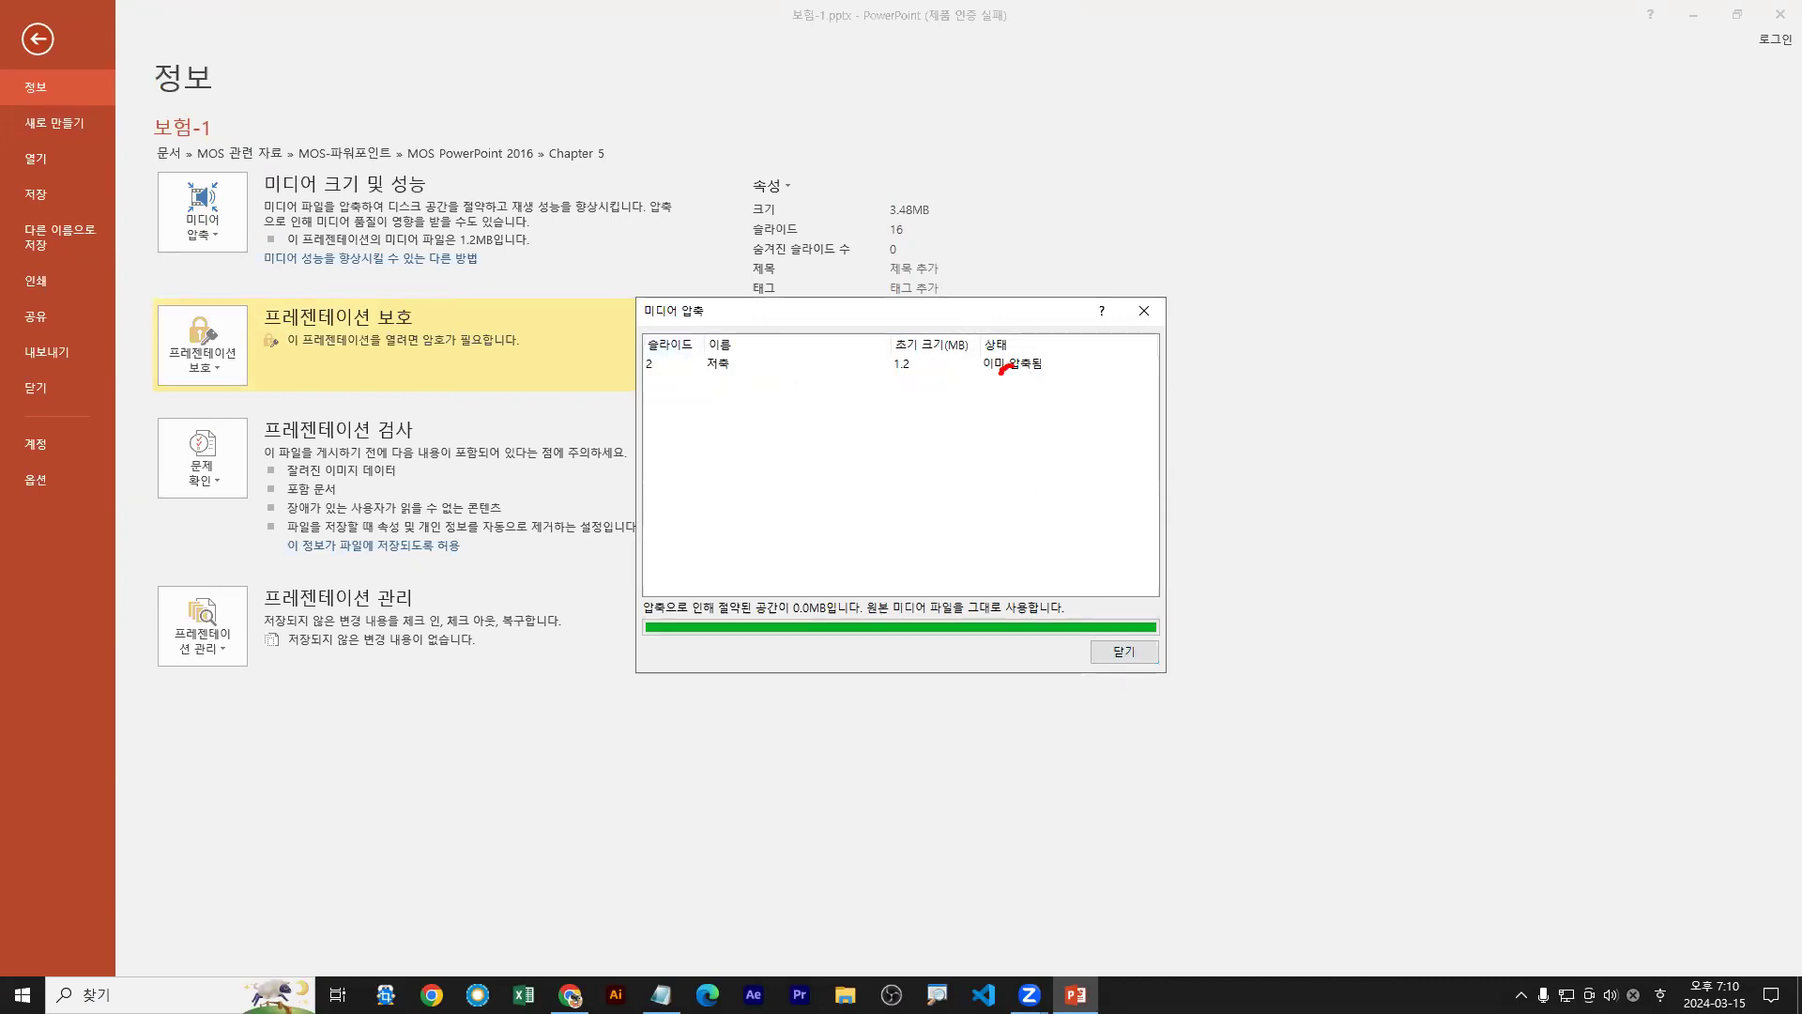
left_click(1124, 654)
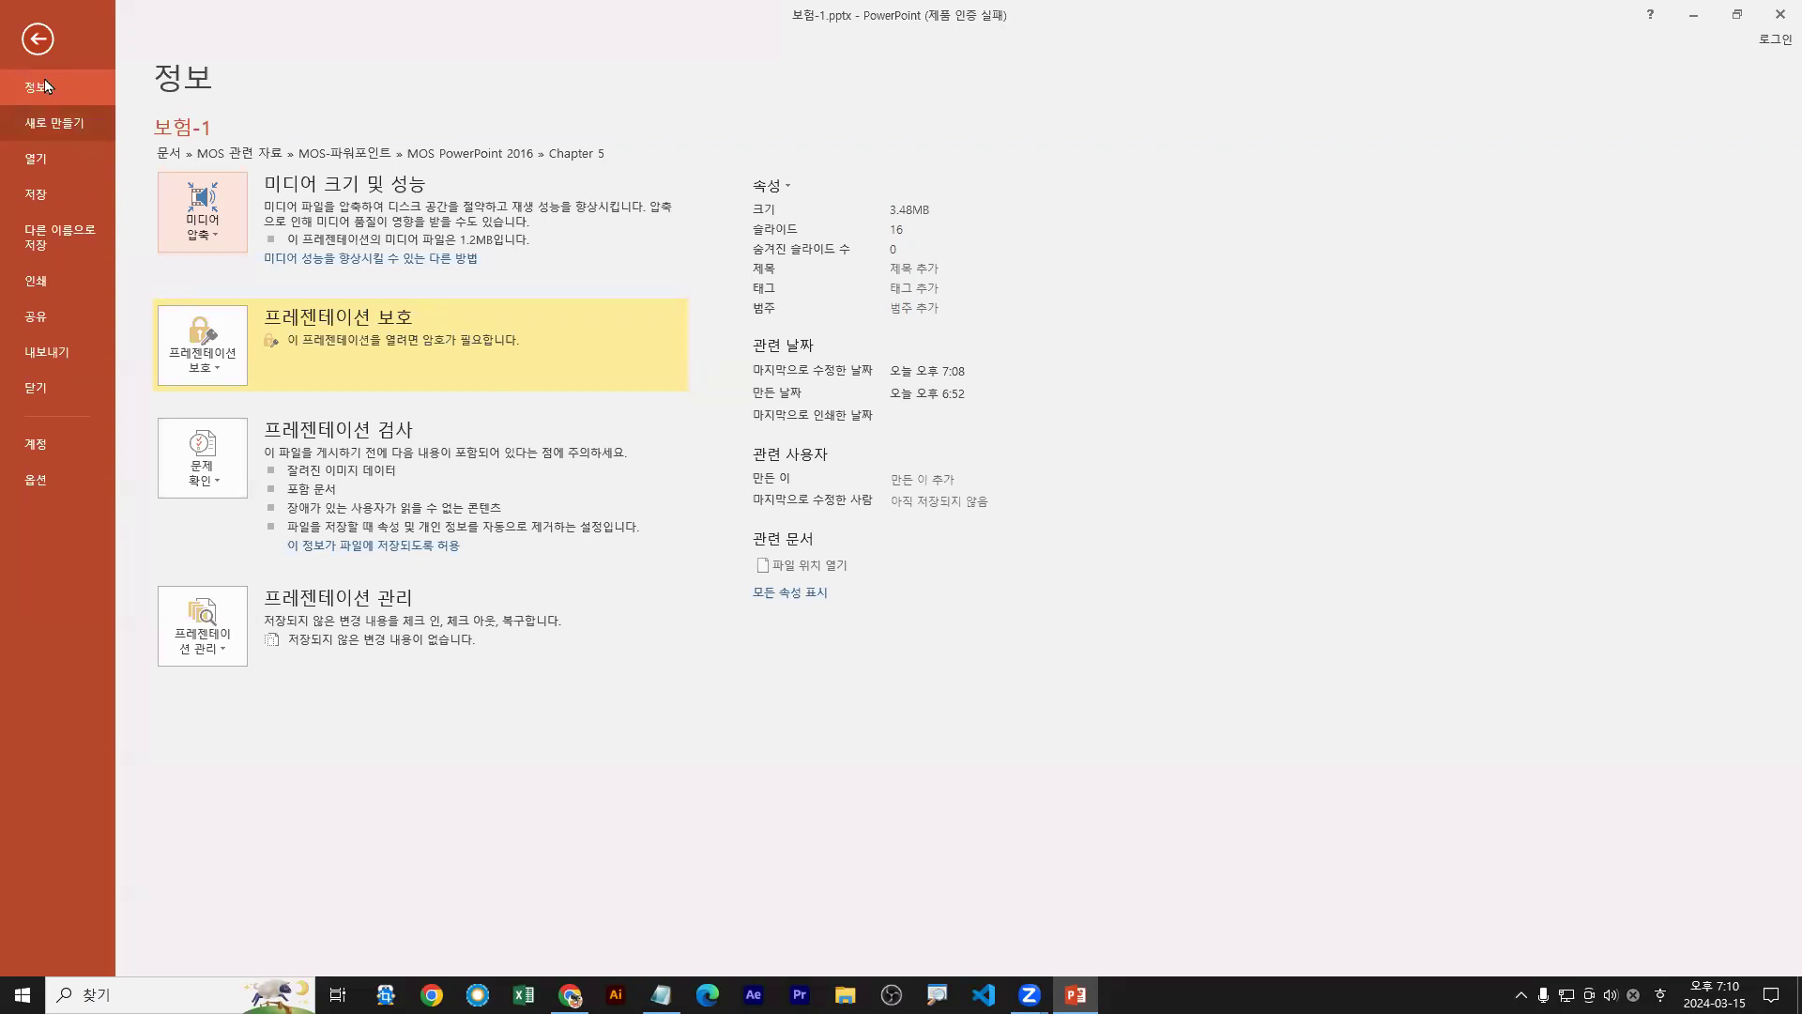
Return to slide 16 and select the word HACCP to check its font
left_click(39, 41)
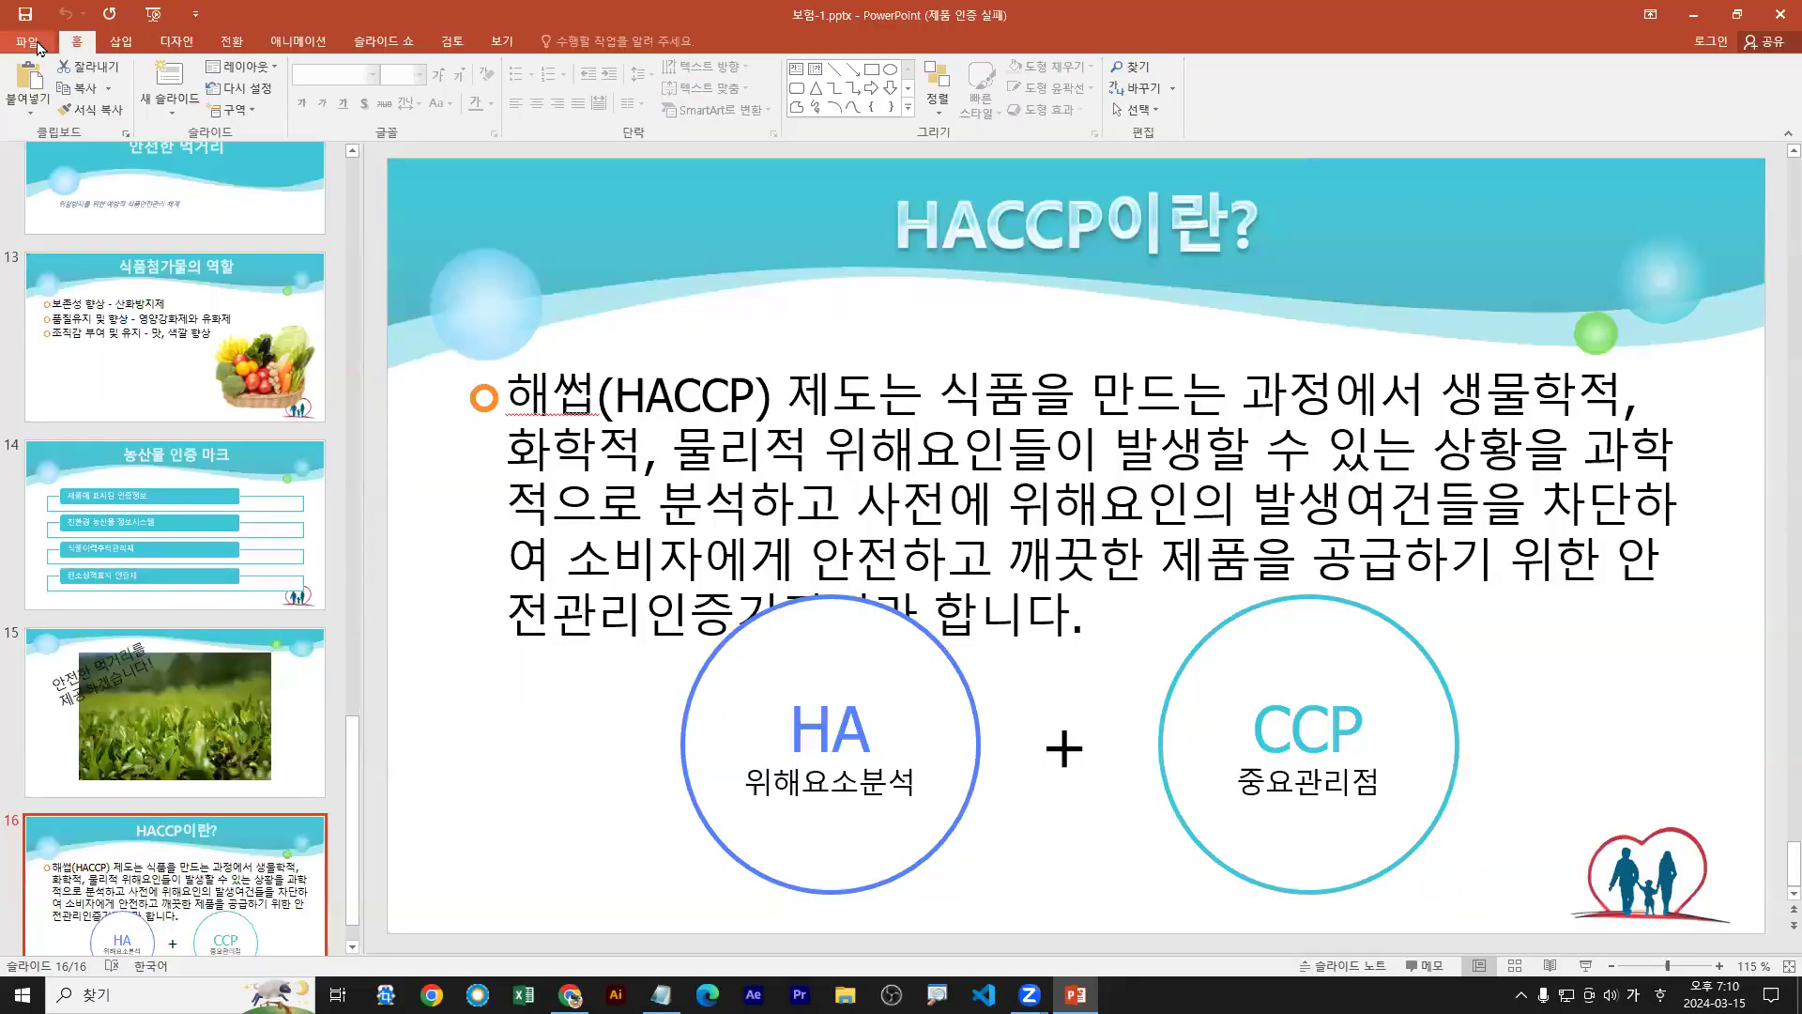
triple_click(519, 395)
left_click_drag(519, 396, 597, 398)
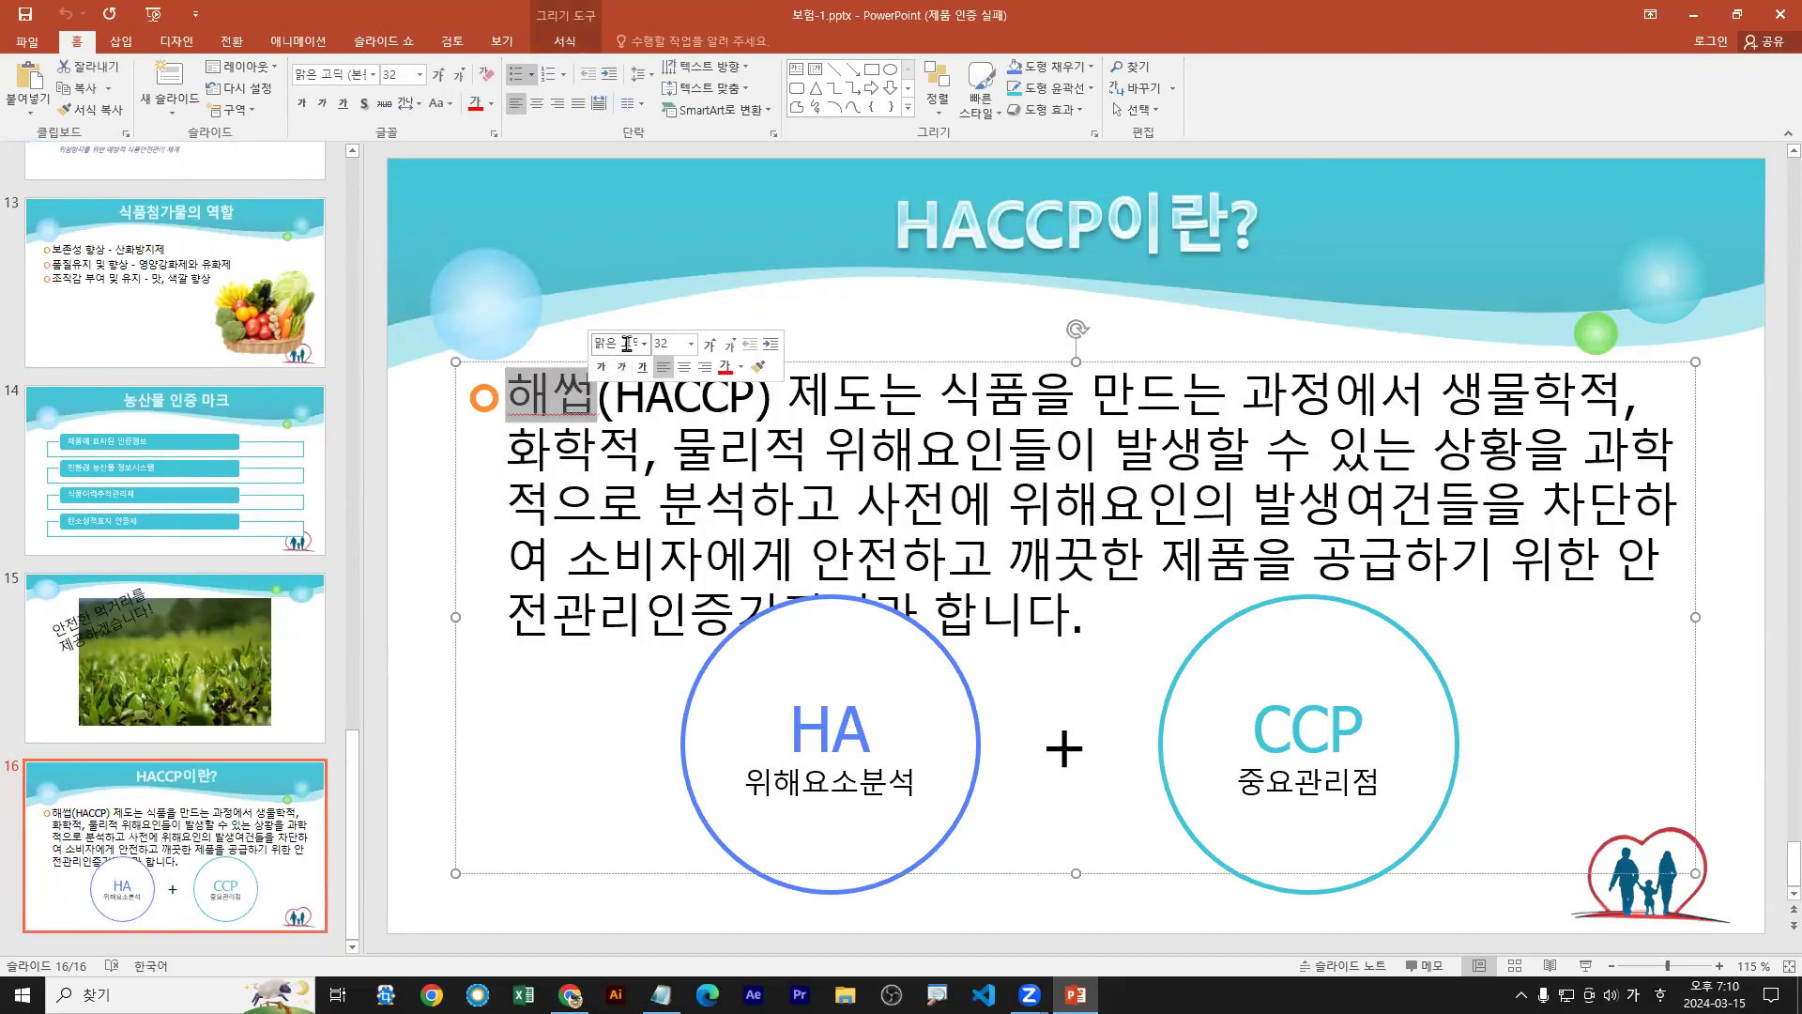
double_click(660, 410)
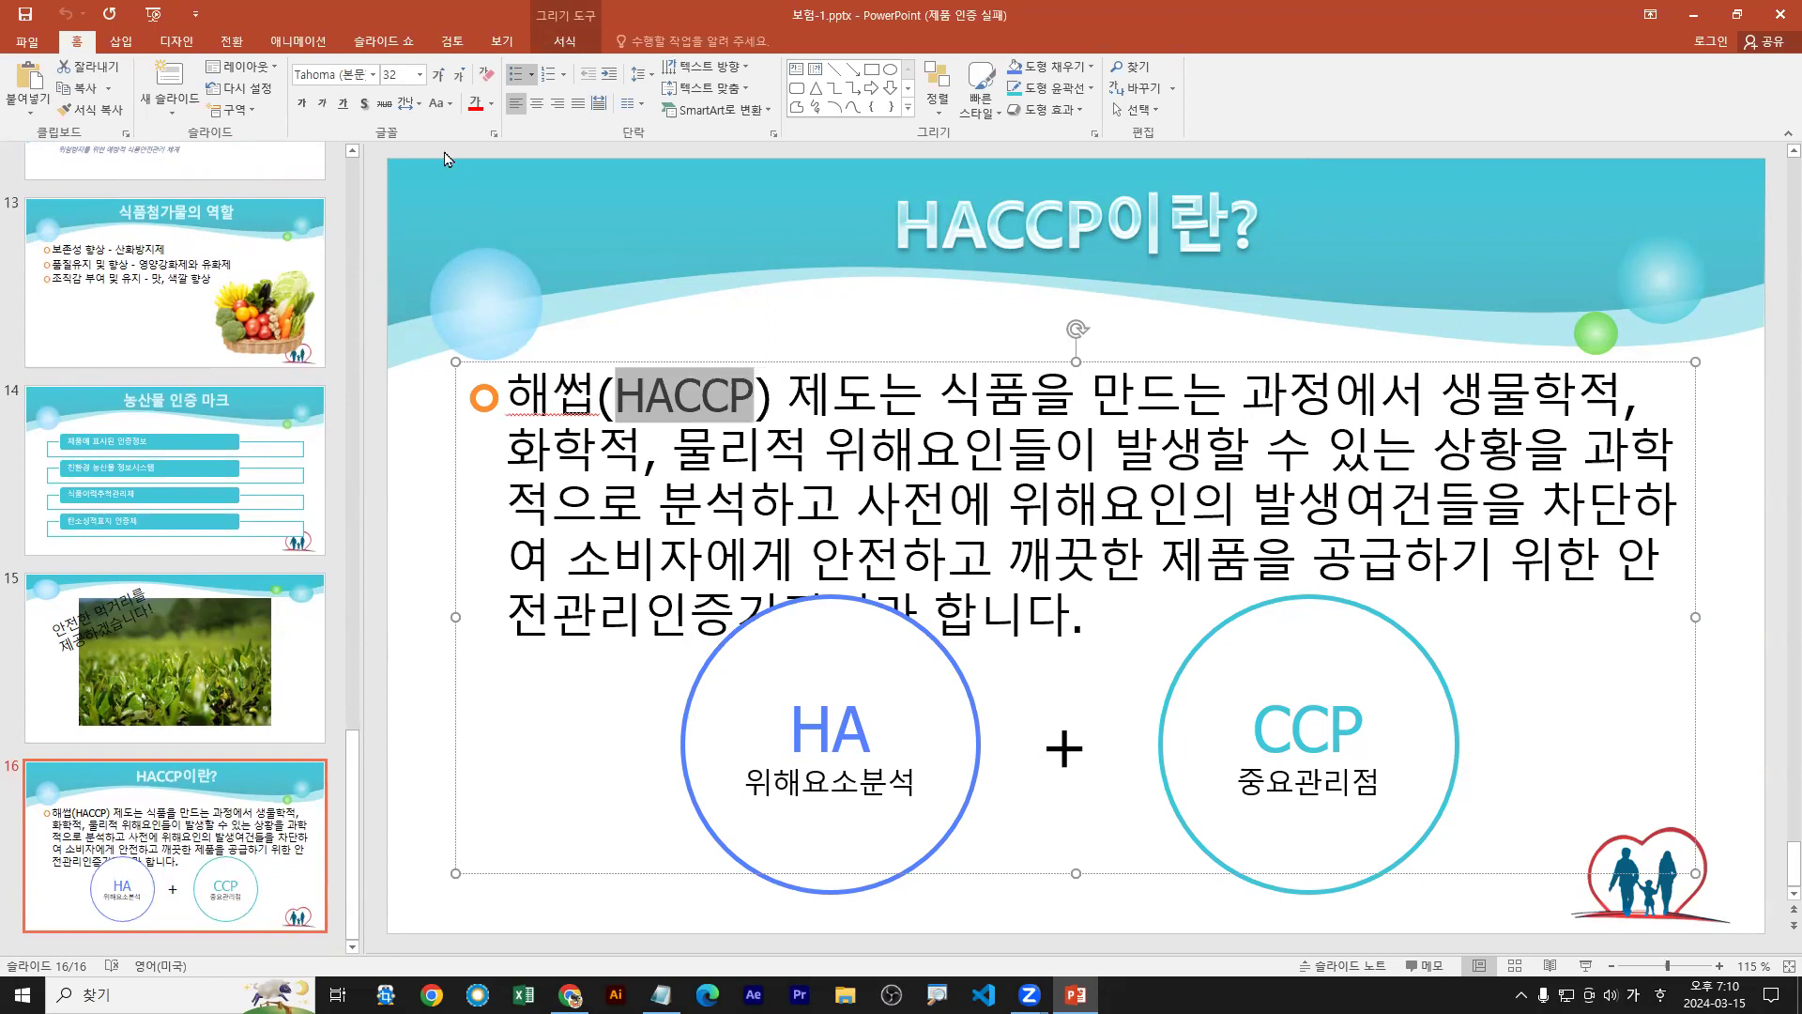
left_click(374, 75)
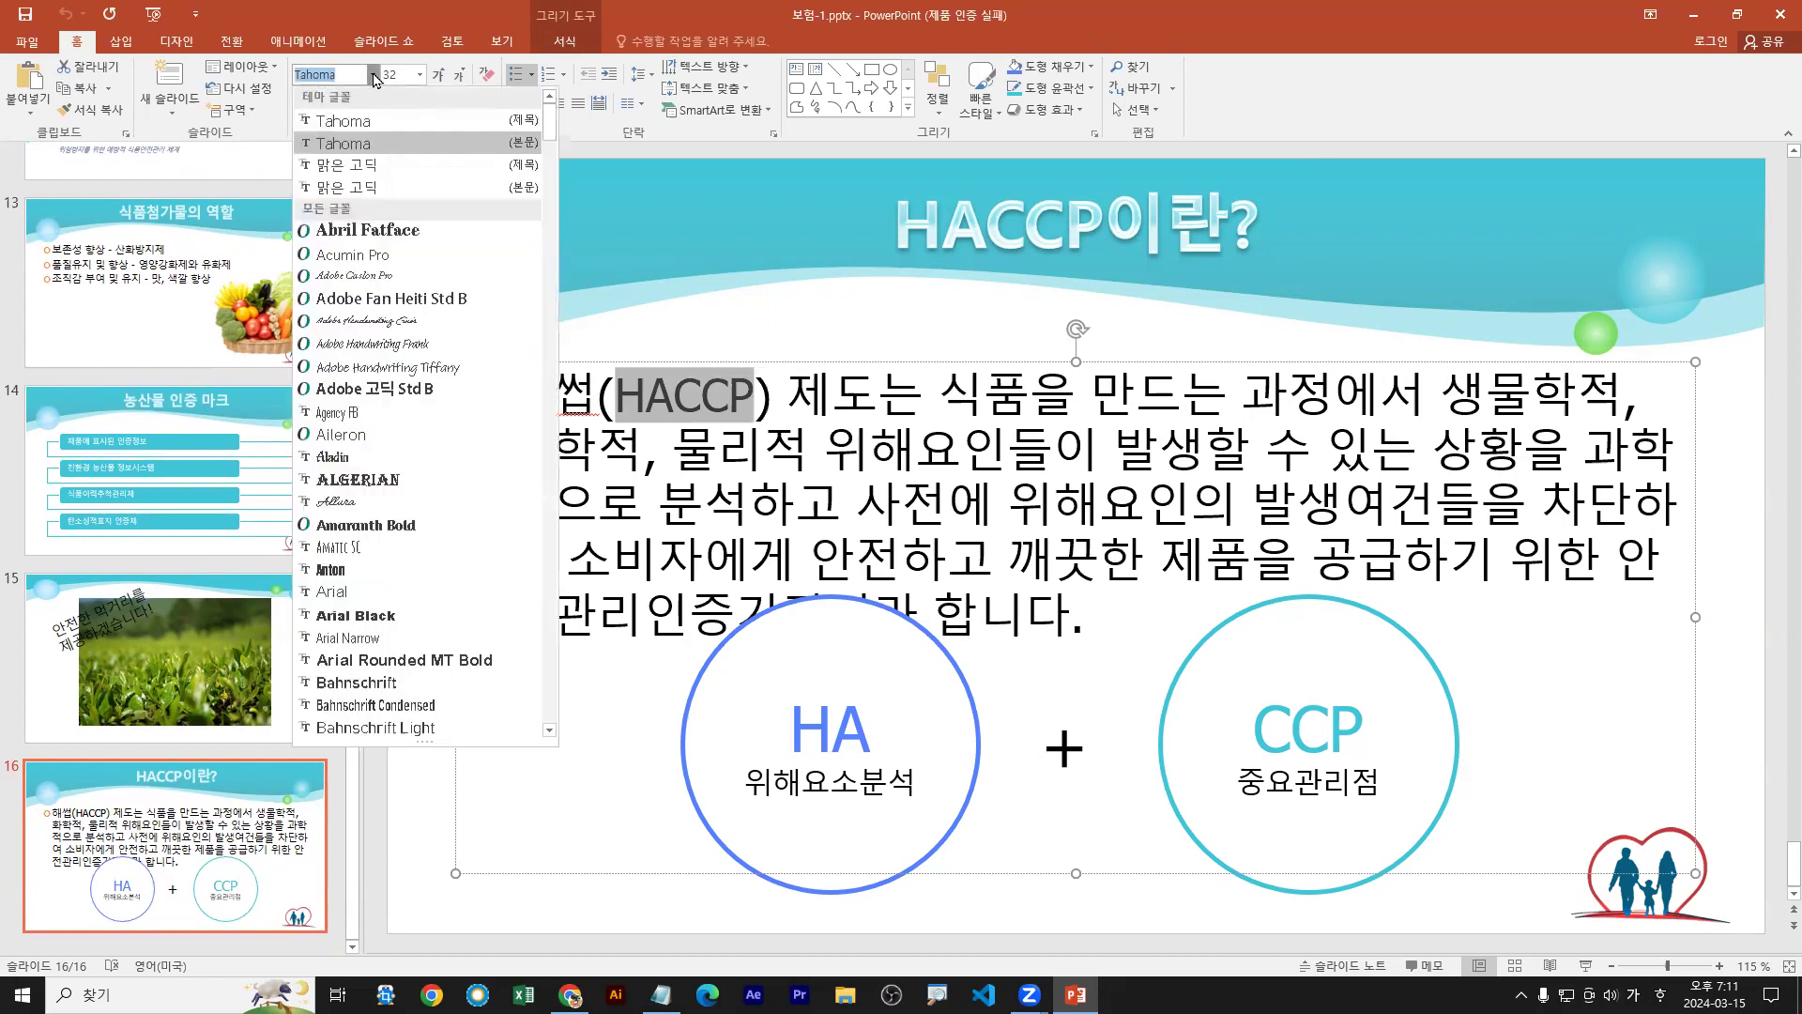
left_click(374, 75)
Reselect HACCP and preview fonts without changing it, then deselect the word
left_click_drag(508, 399, 749, 399)
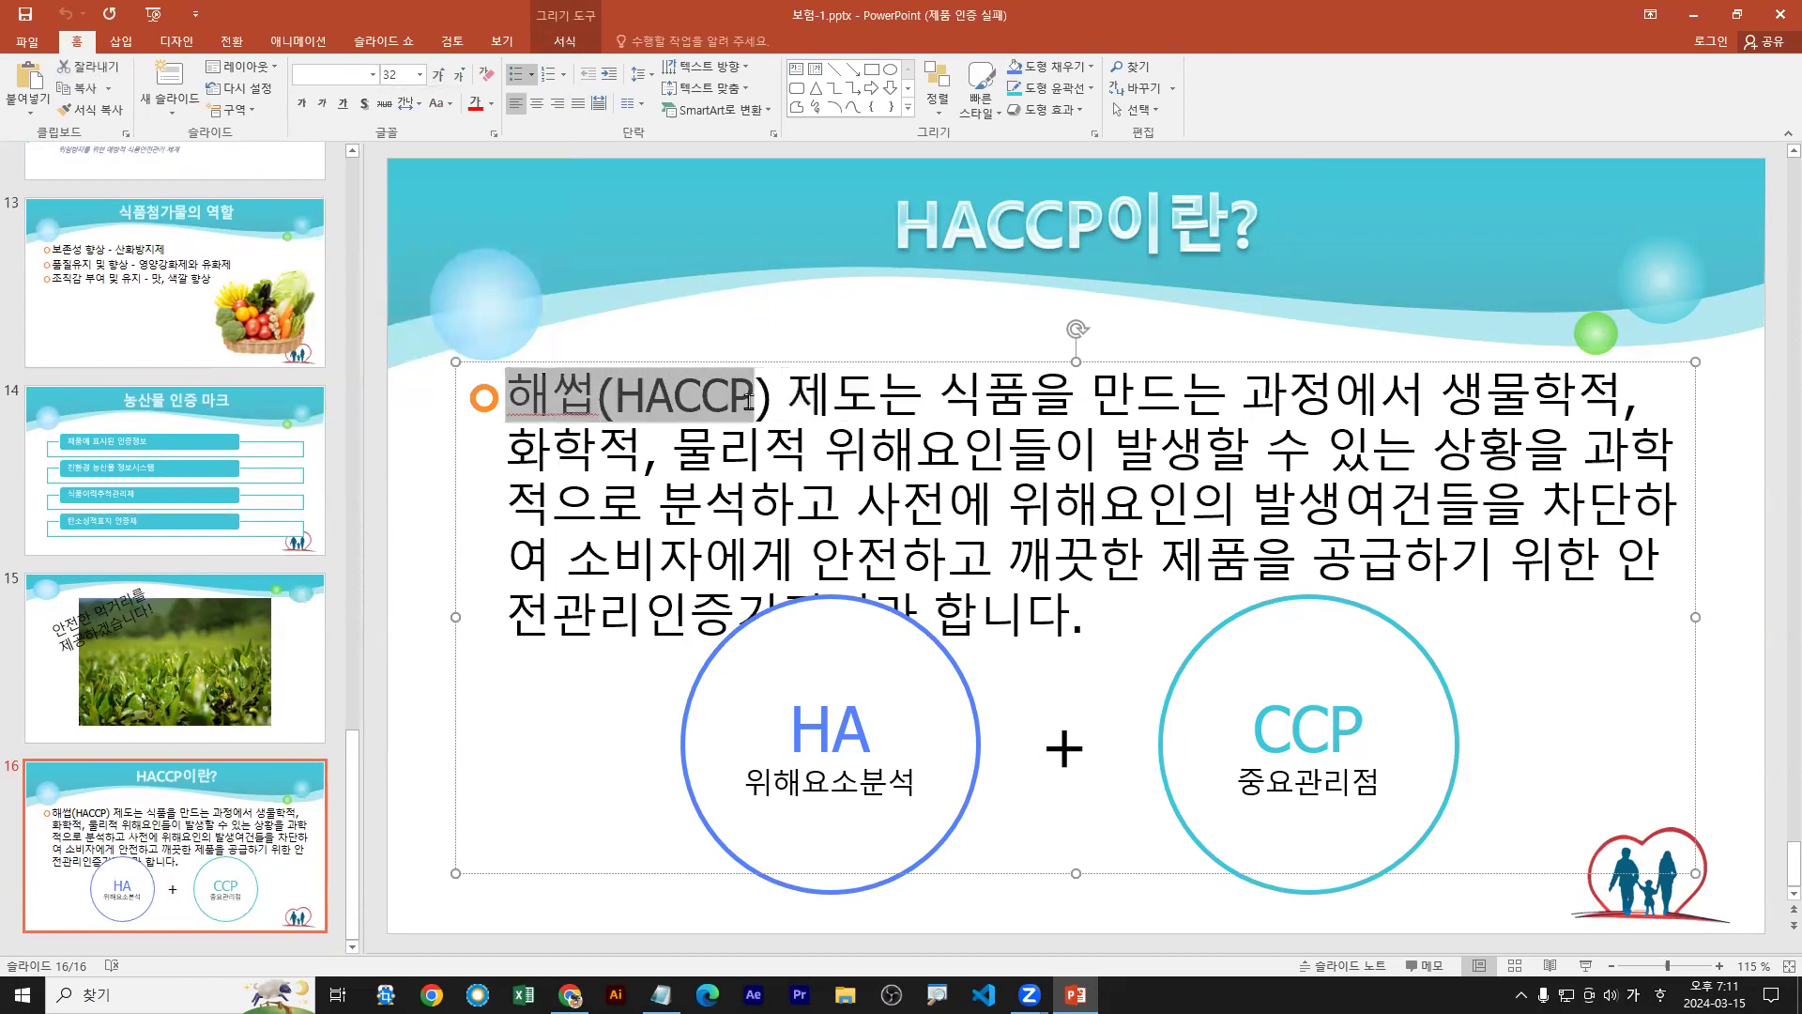
left_click(749, 399)
double_click(677, 413)
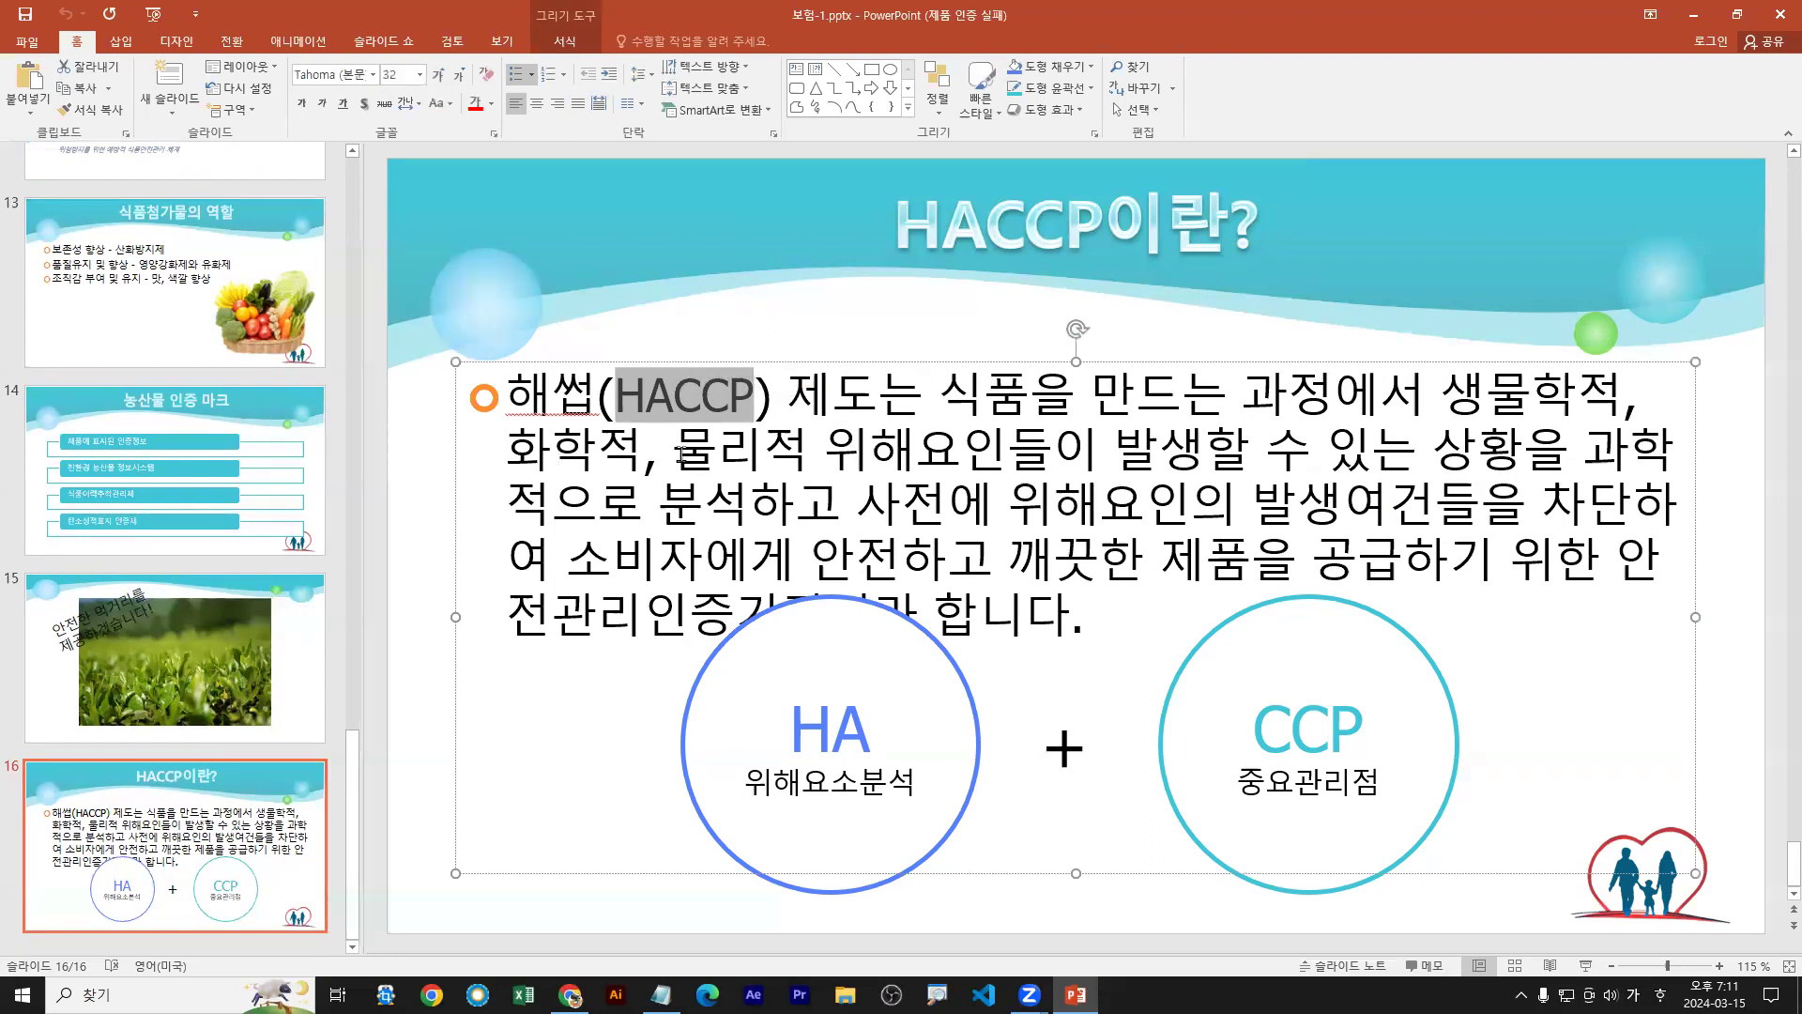
left_click(373, 81)
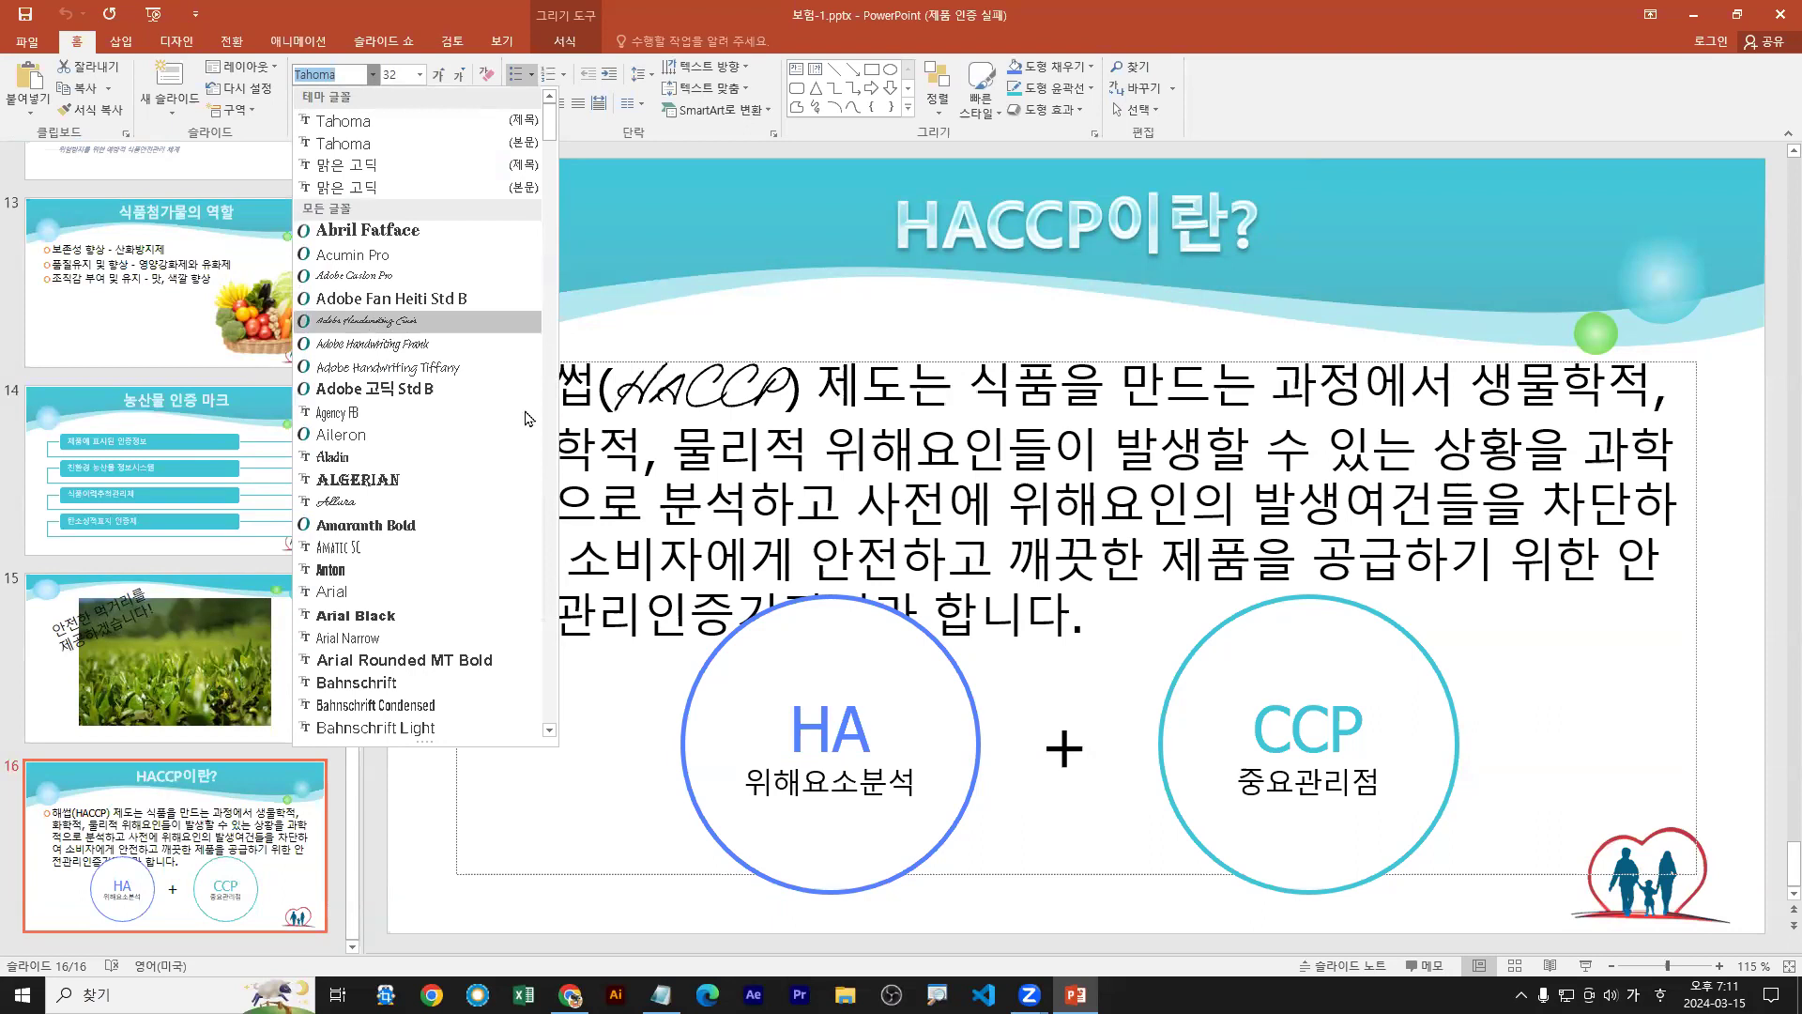
left_click(732, 320)
left_click(649, 258)
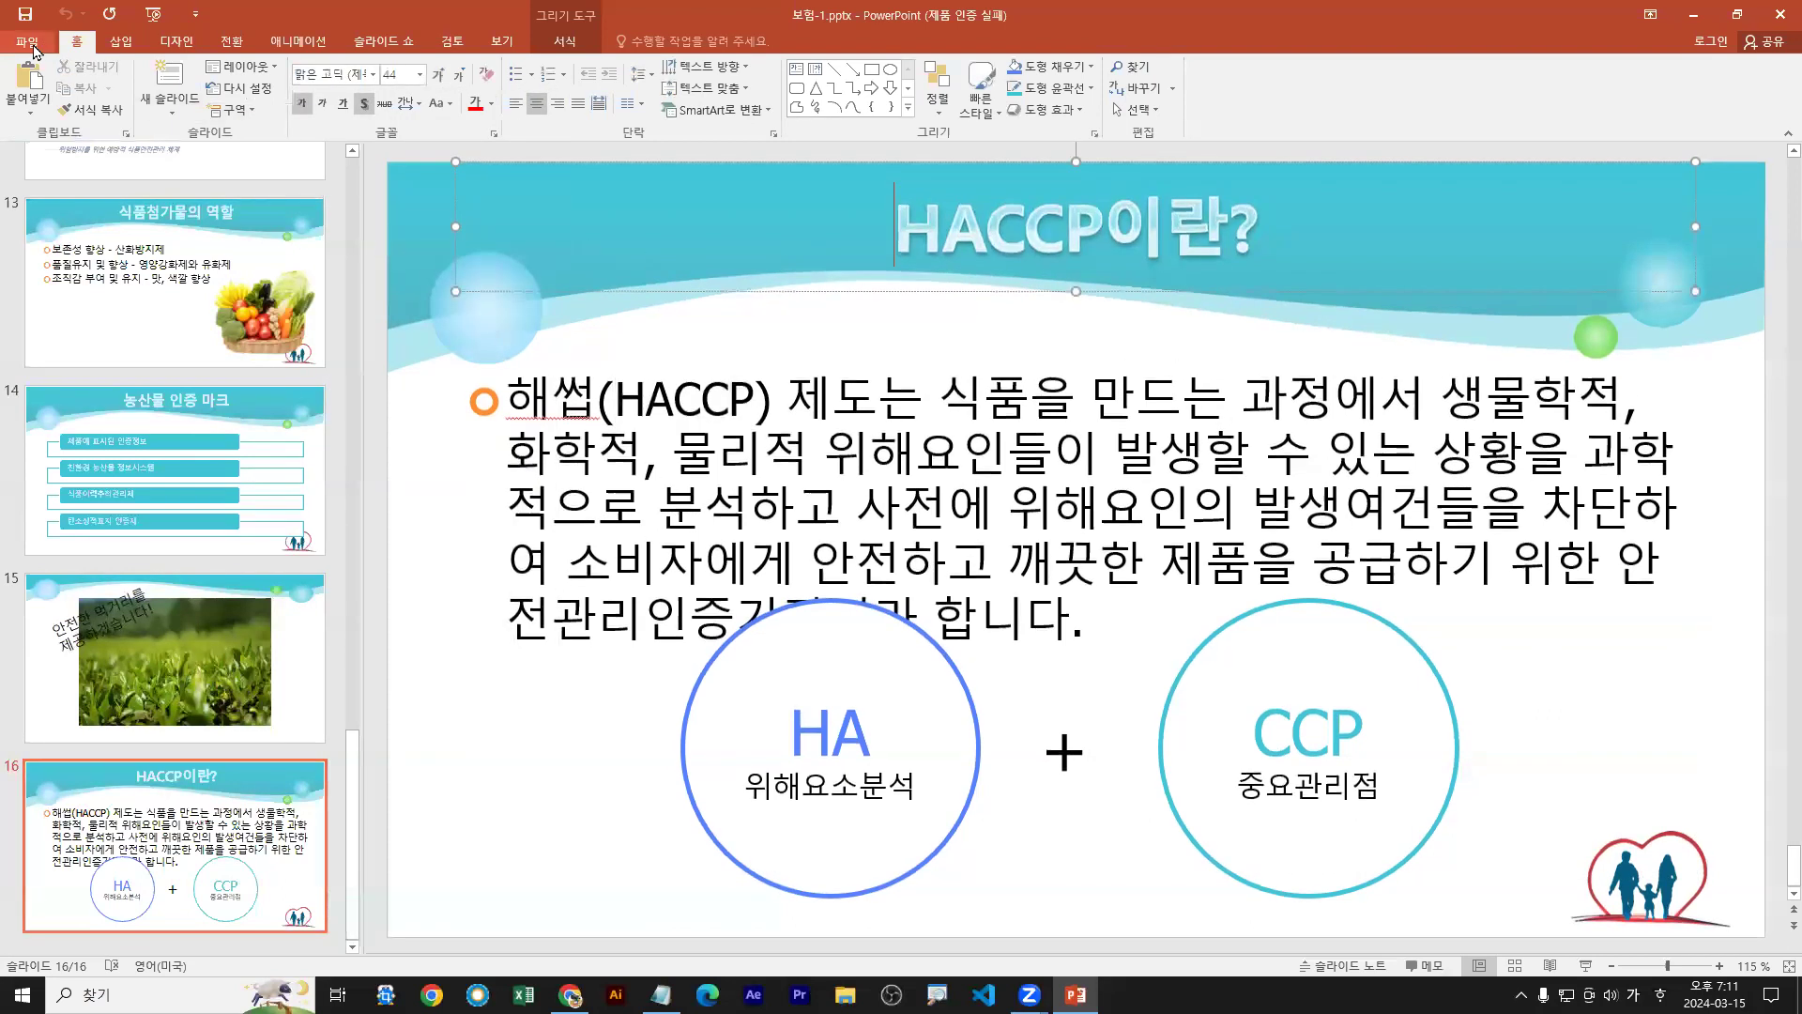
Switch between the slide editor and the File Info page, ending on Info
left_click(32, 43)
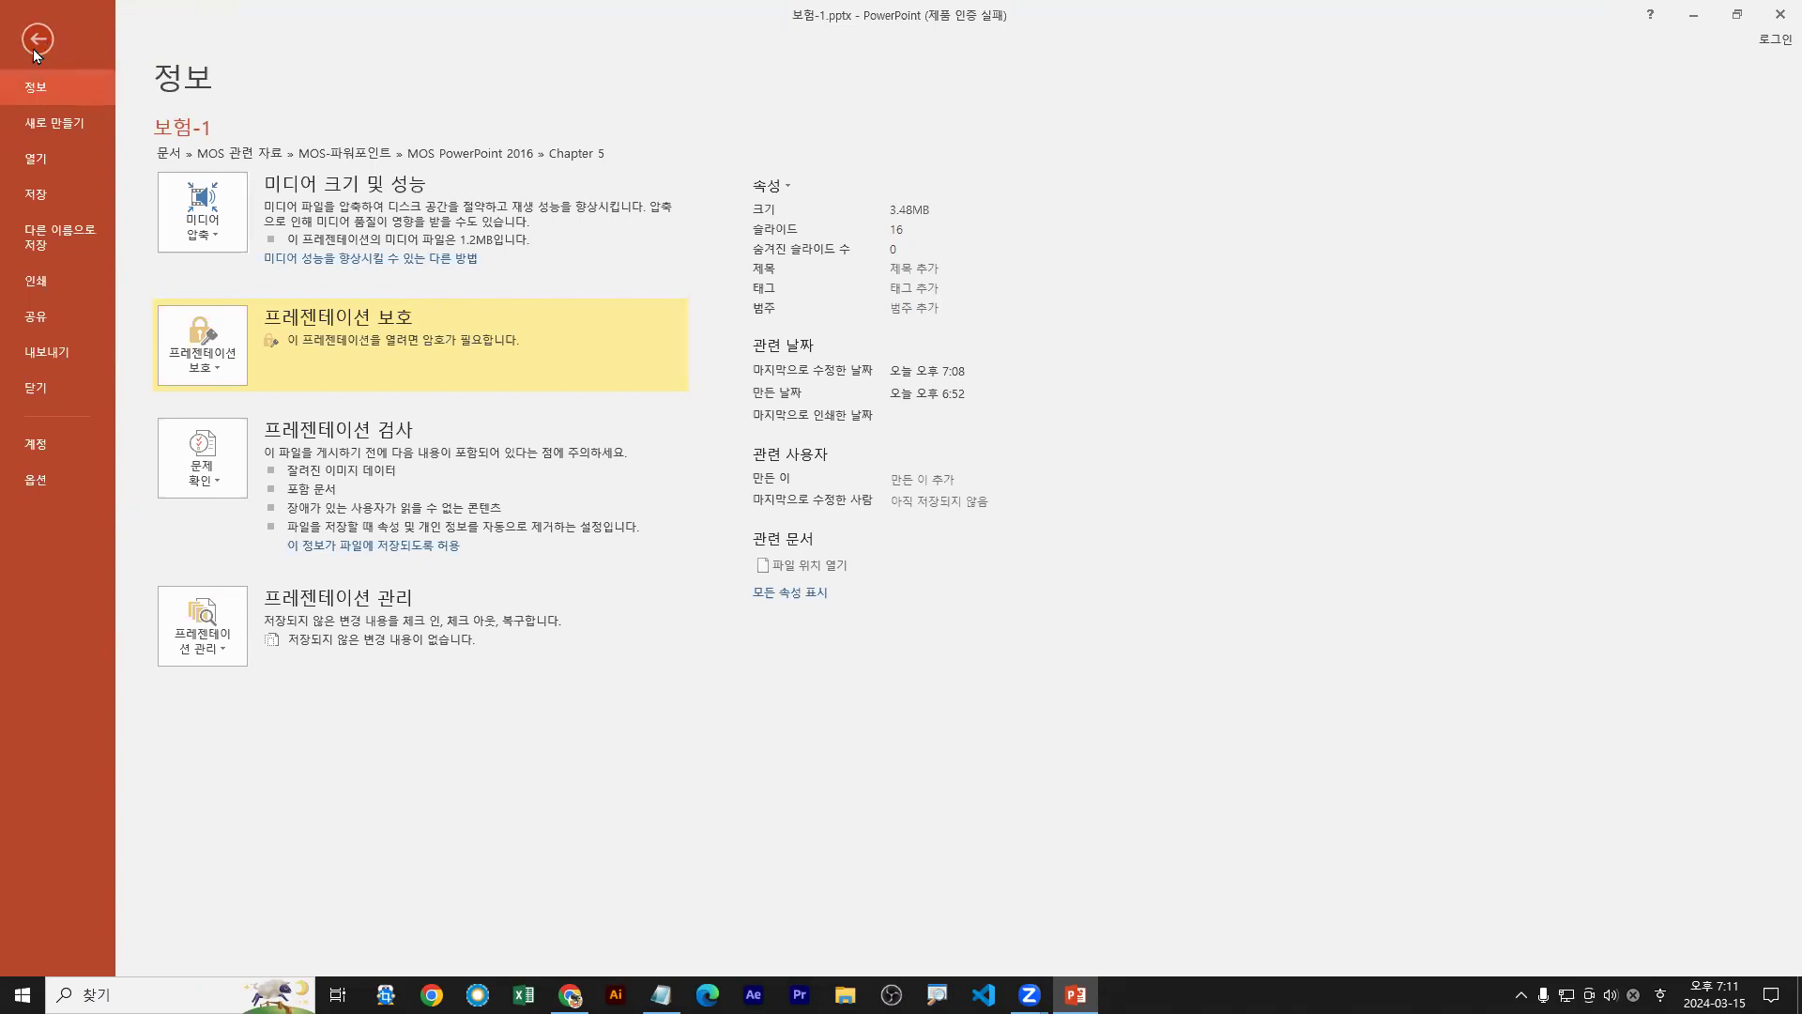
left_click(38, 45)
left_click(30, 41)
mouse_move(5, 461)
left_mouse_down()
mouse_move(76, 502)
mouse_move(73, 550)
left_mouse_up()
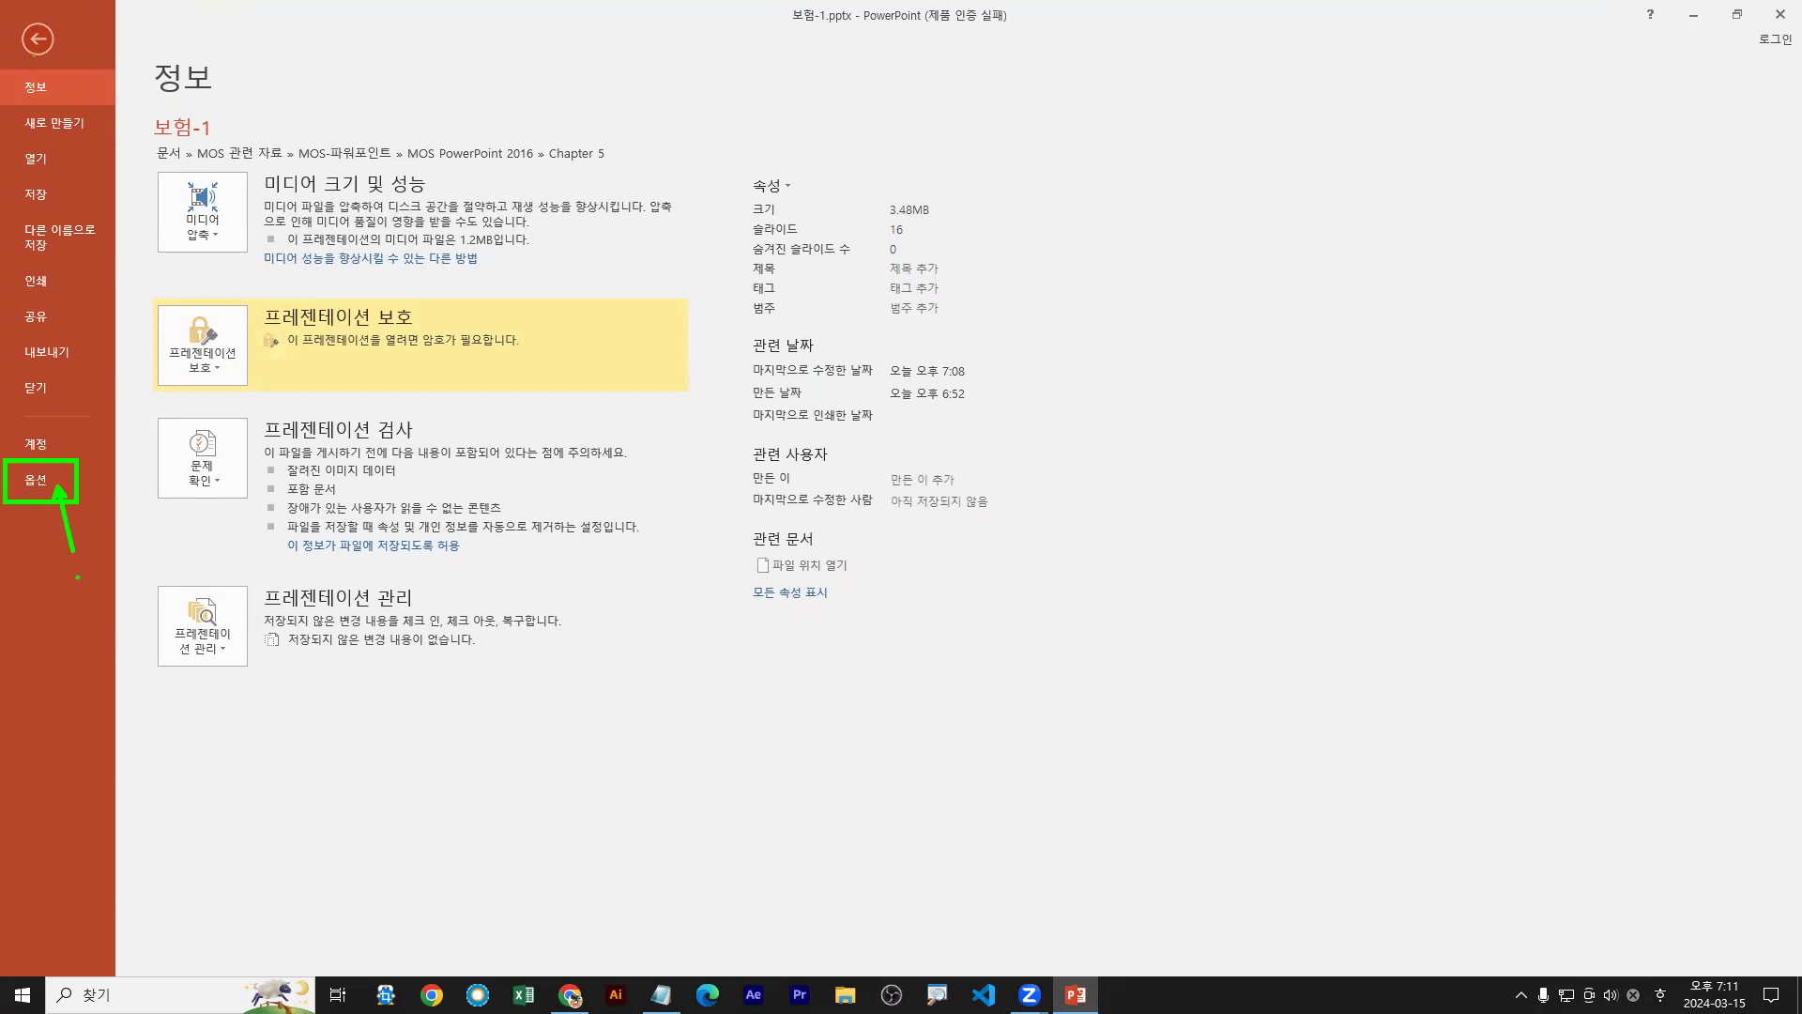
left_click(38, 39)
left_click(27, 45)
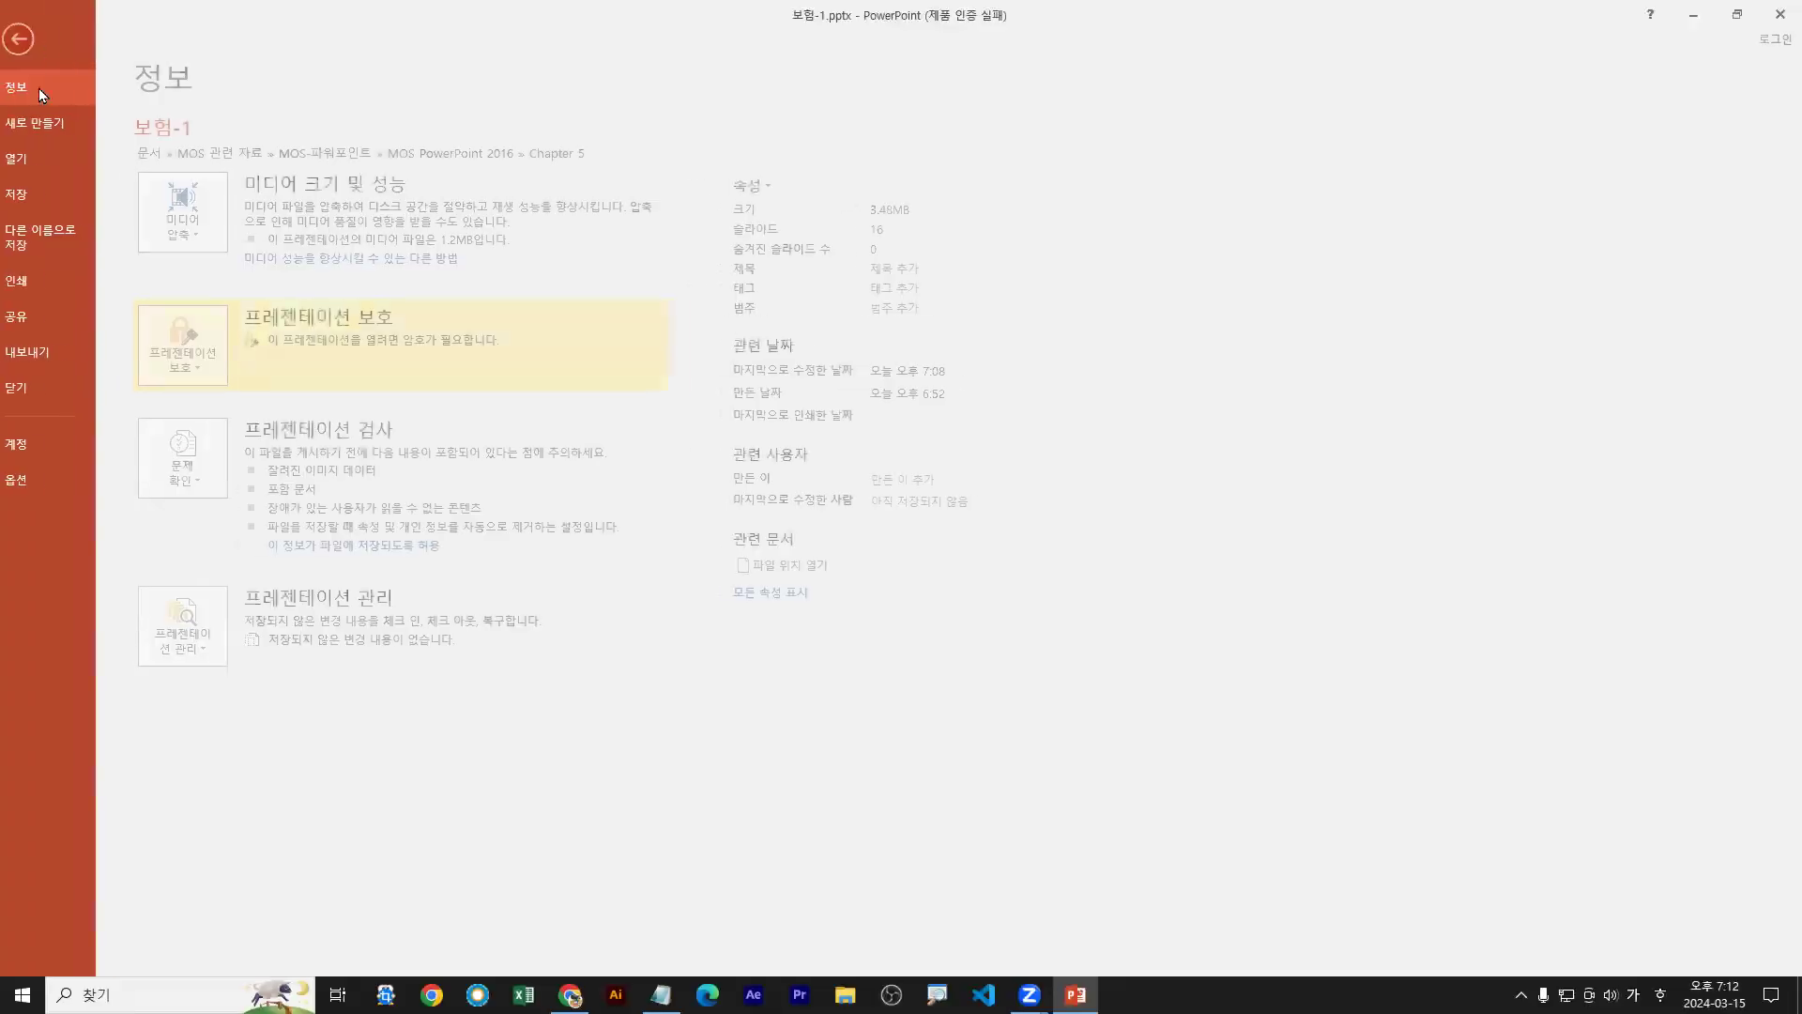
In Options > Save, enable 'Embed fonts in the file' with only used characters, and apply
left_click(36, 486)
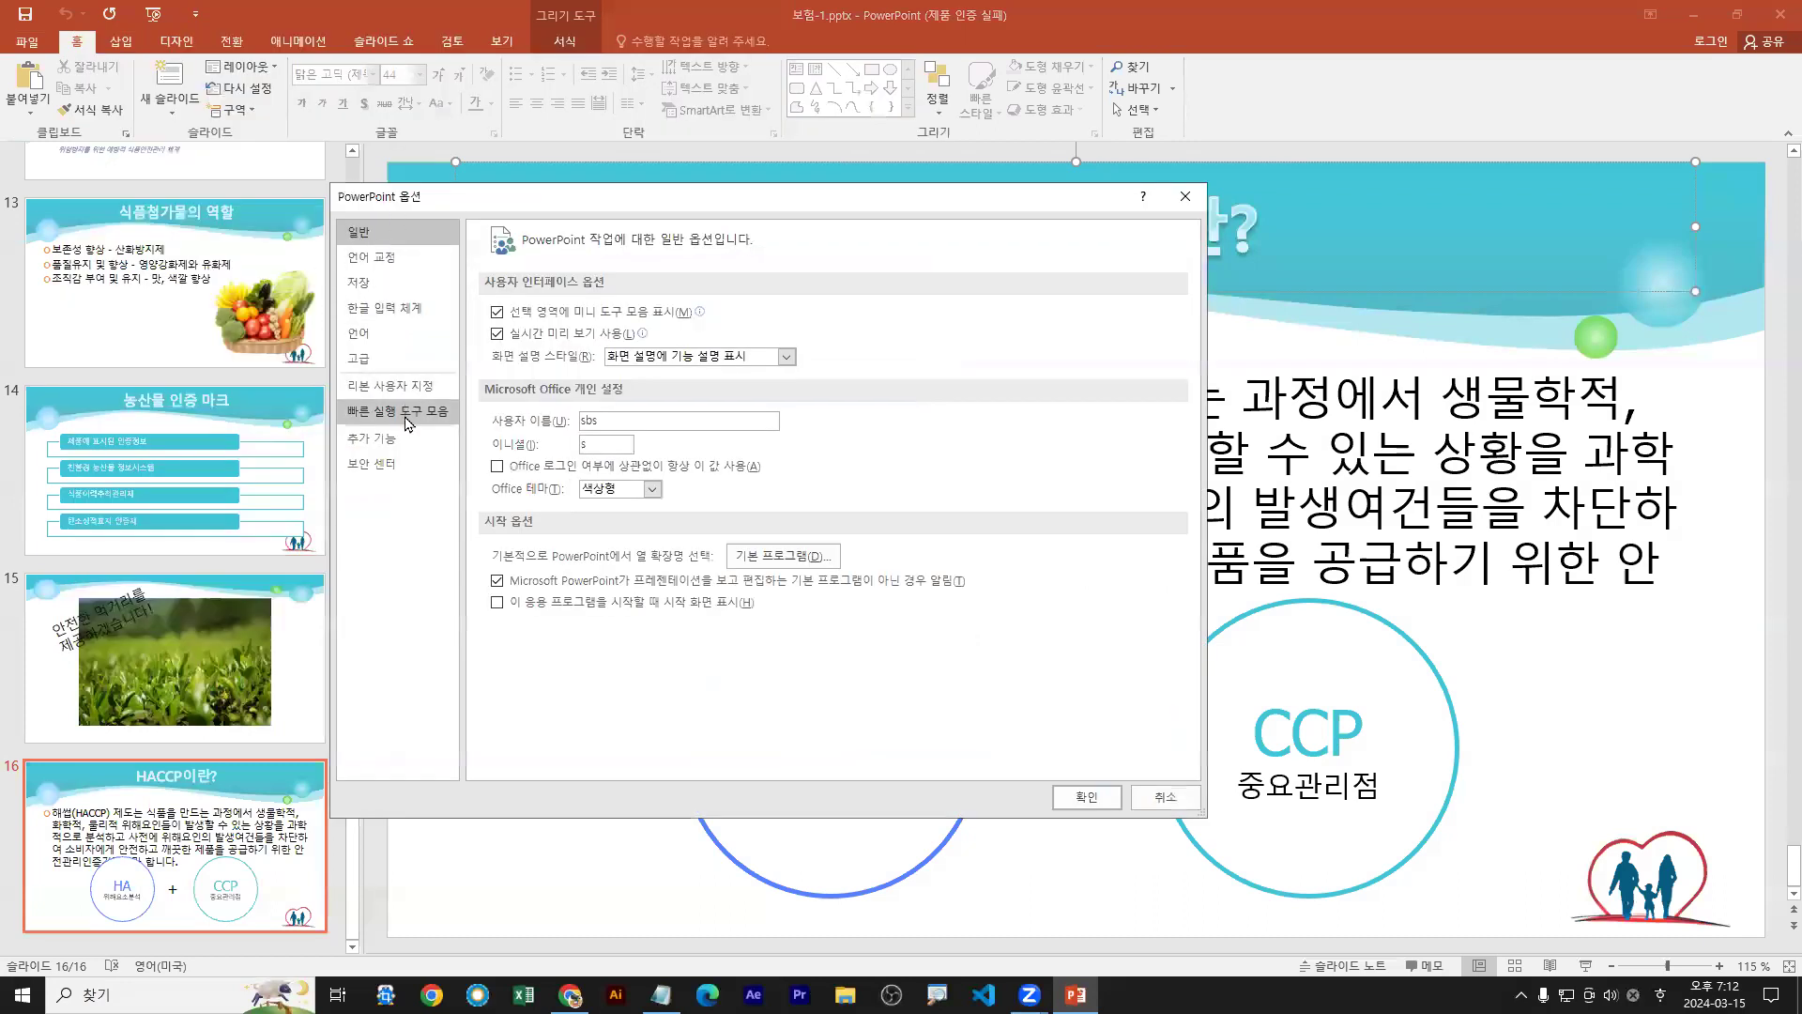
left_click(365, 288)
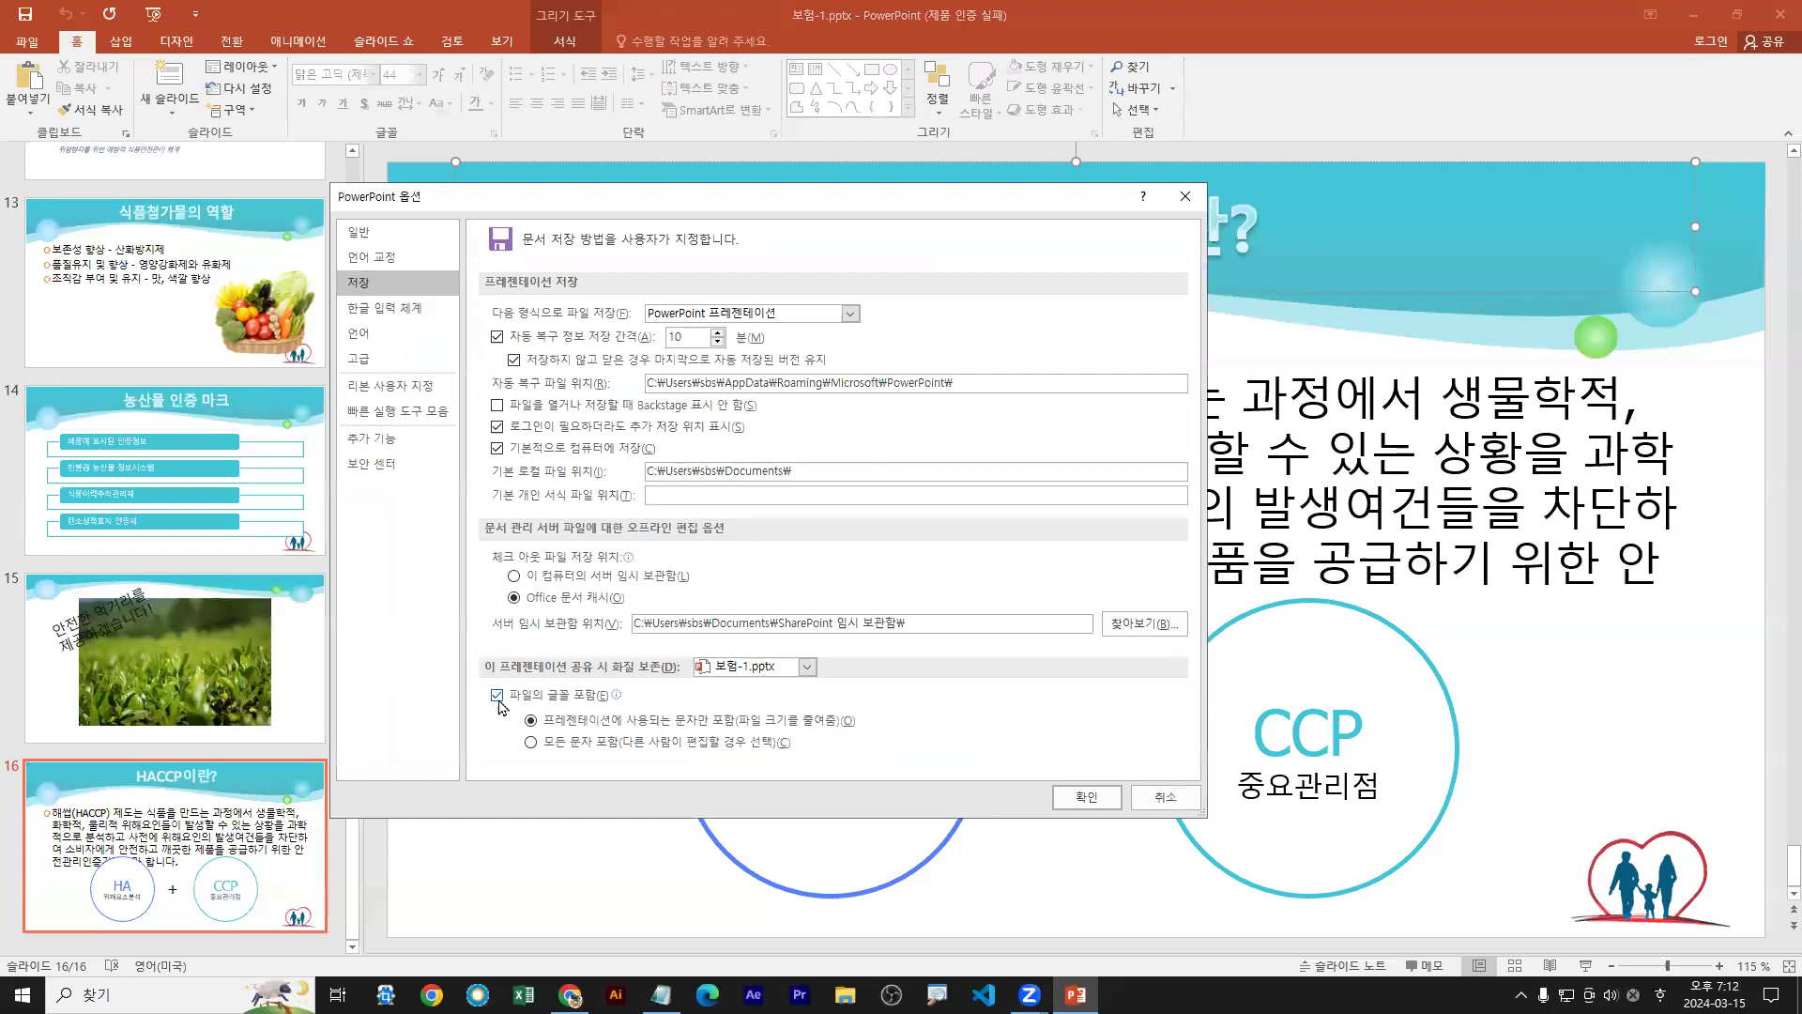
left_click(498, 696)
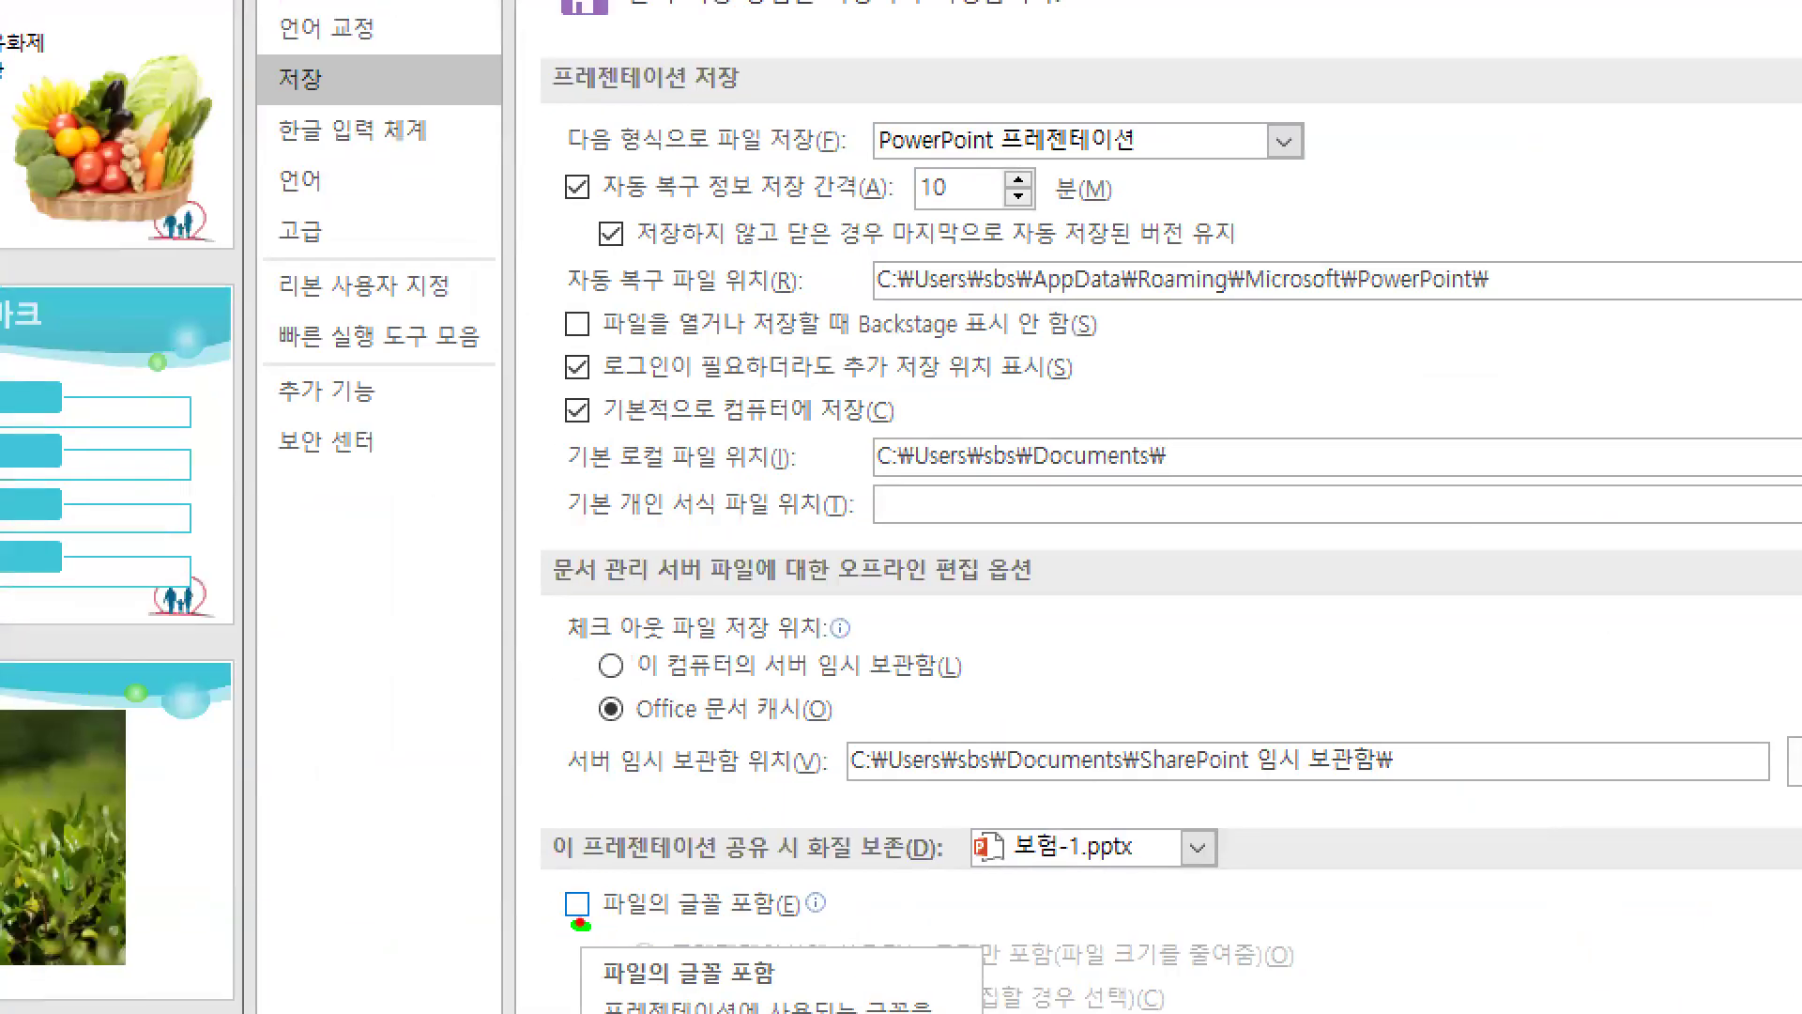
mouse_move(565, 880)
left_mouse_down()
mouse_move(576, 905)
mouse_move(594, 860)
left_mouse_up()
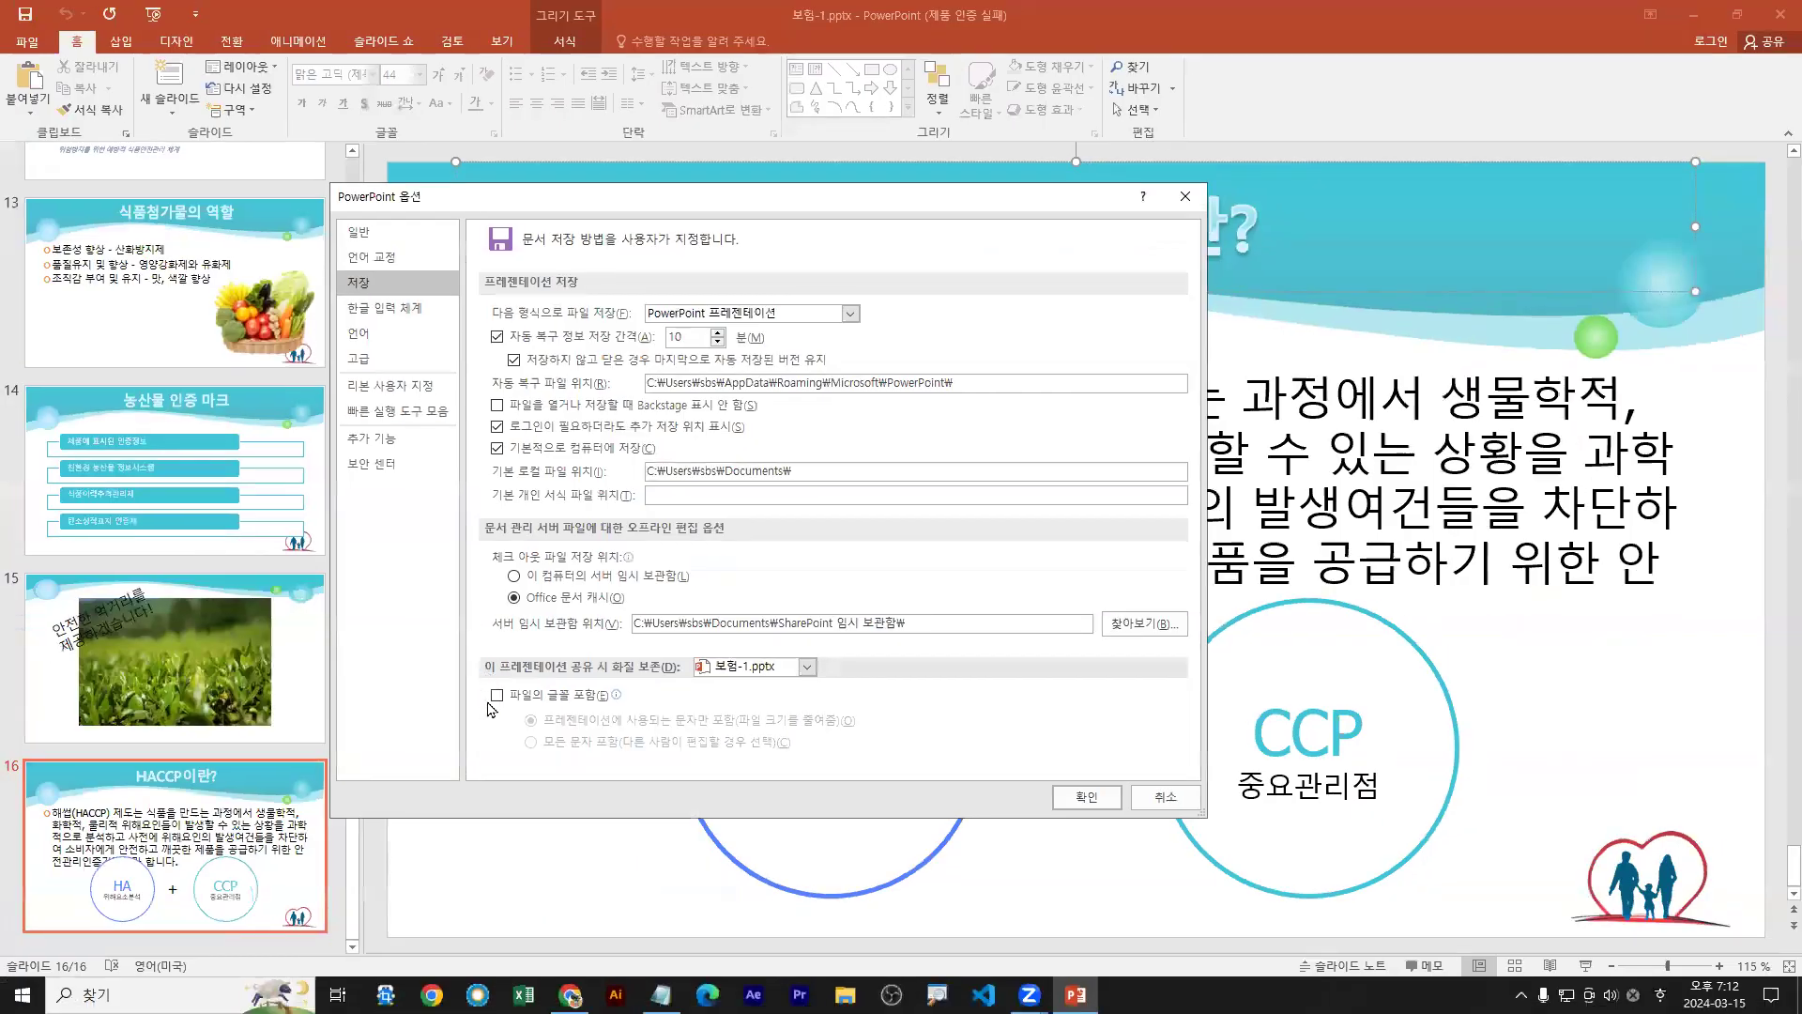
left_click(496, 697)
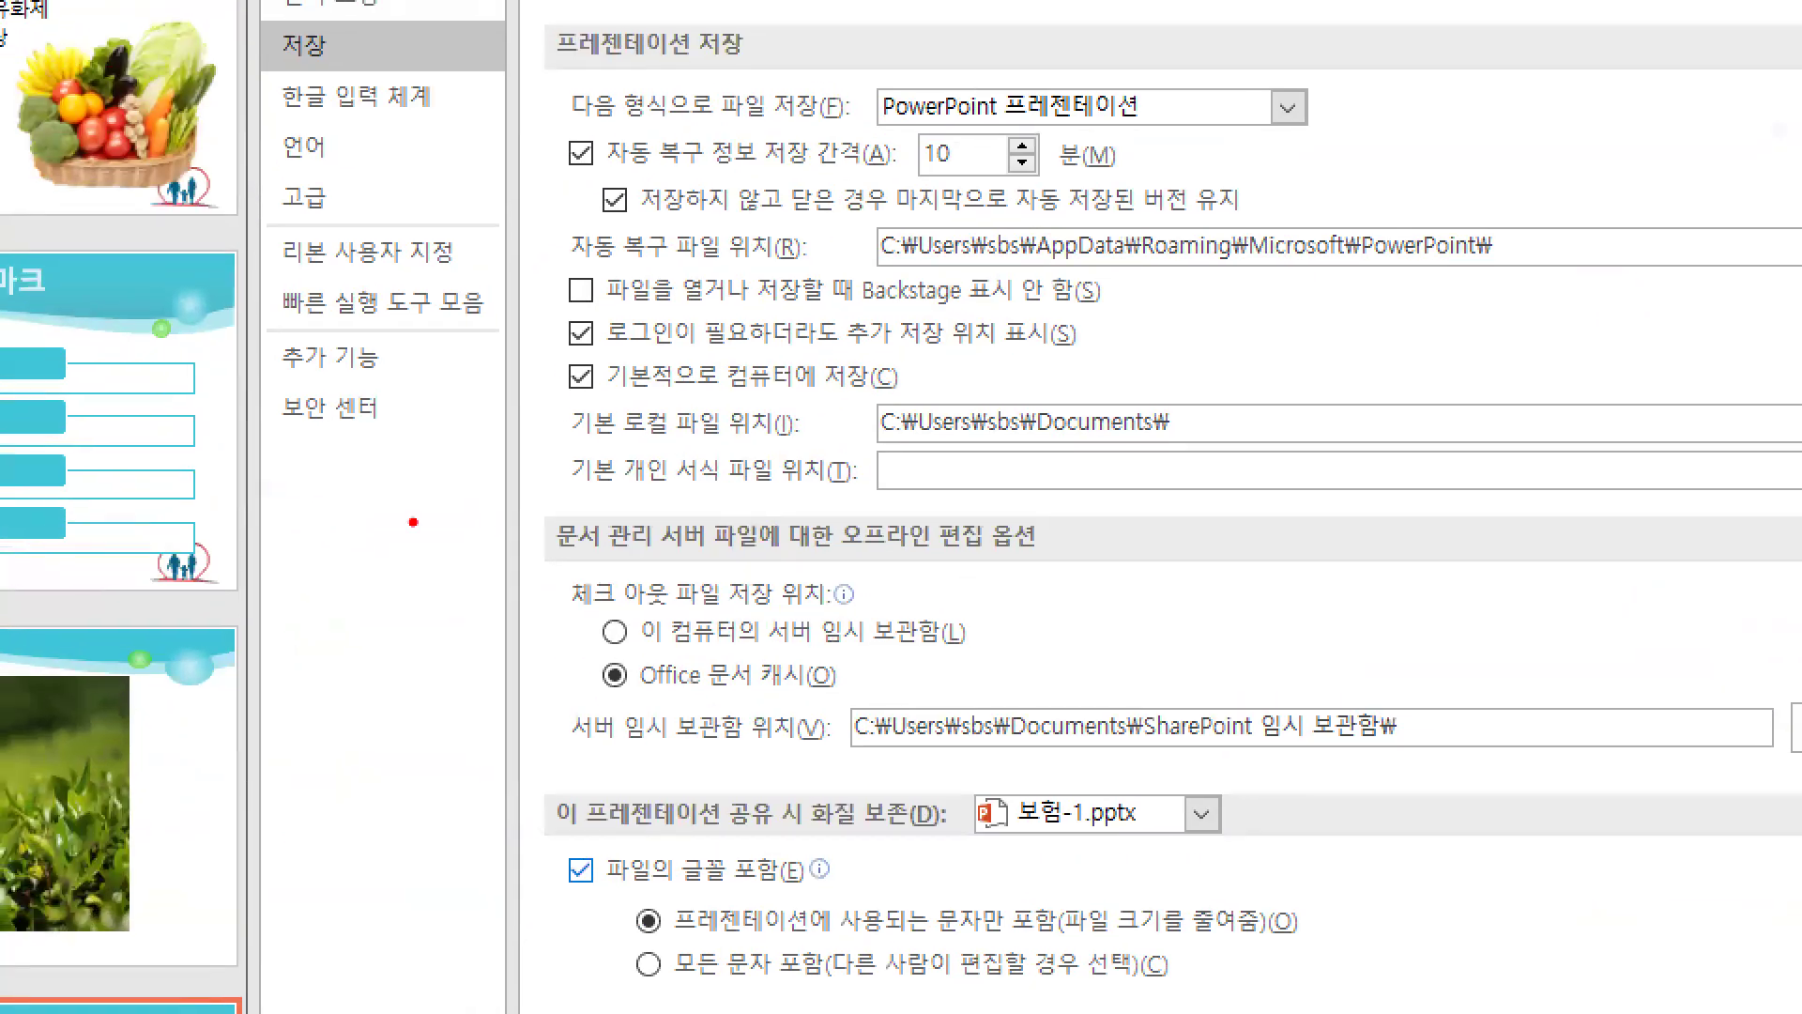
left_click_drag(676, 939, 1056, 938)
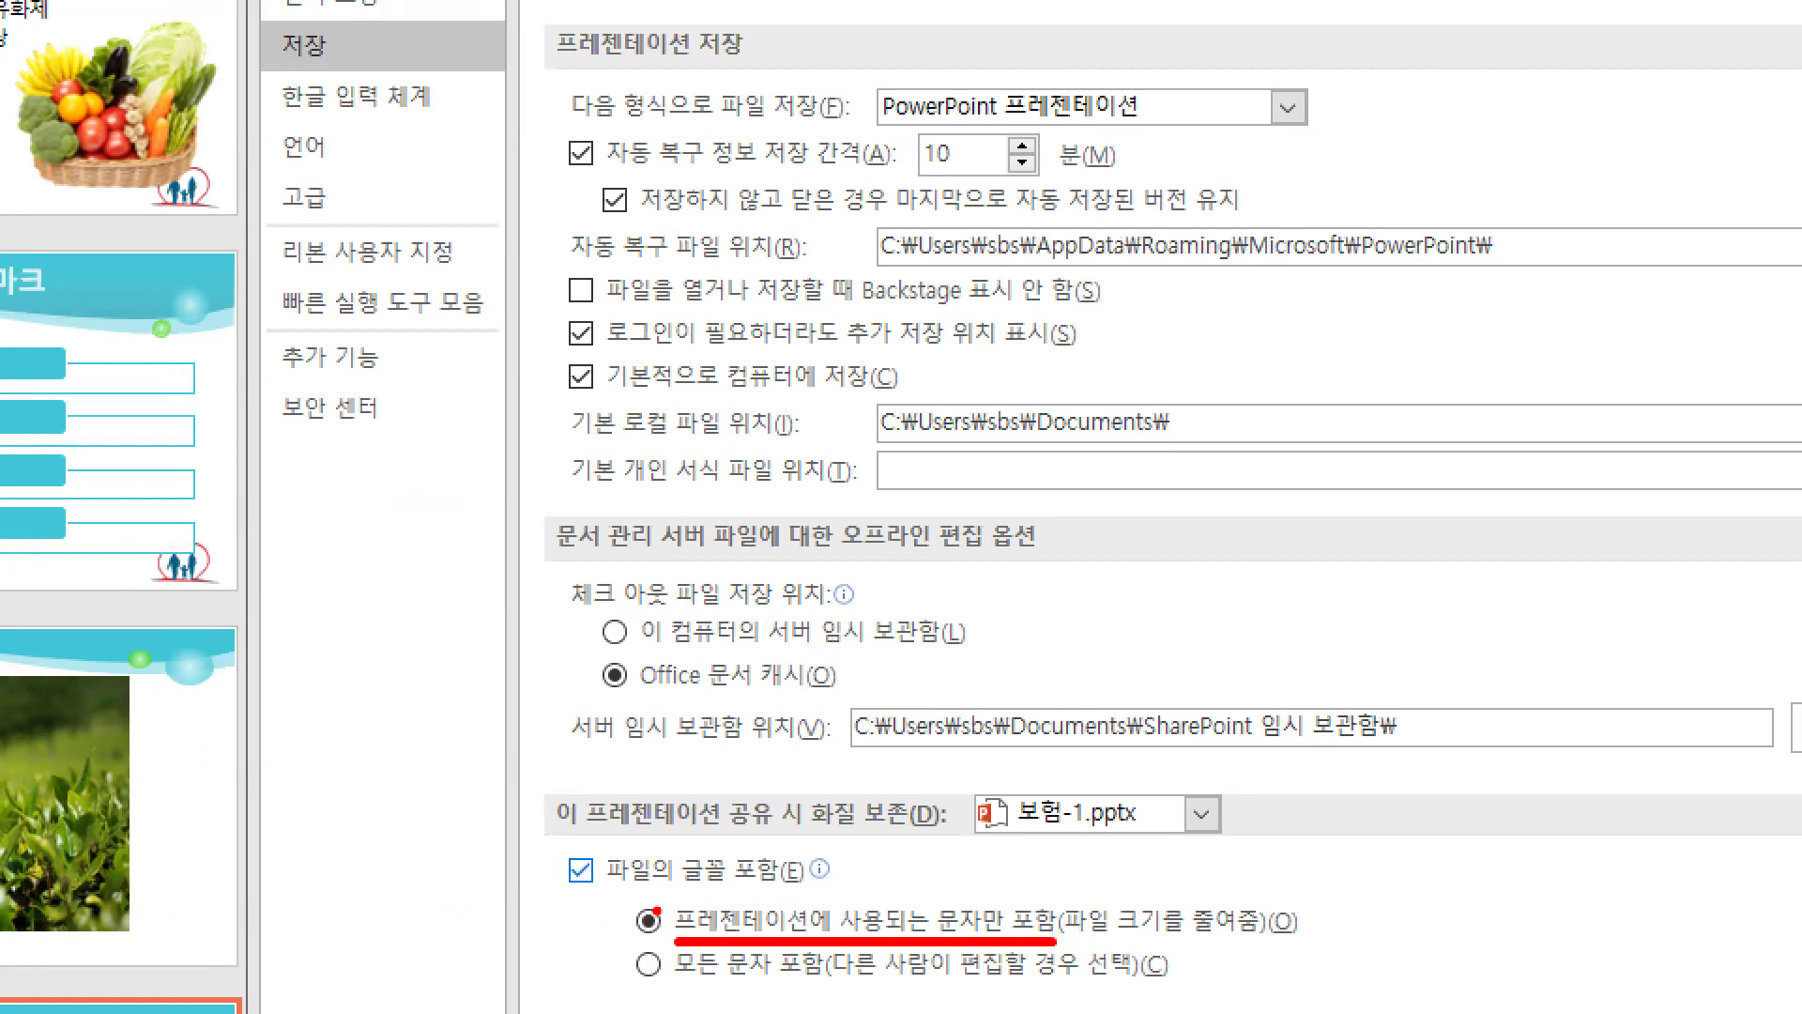
left_click_drag(272, 70, 371, 70)
left_click_drag(1464, 943, 1469, 897)
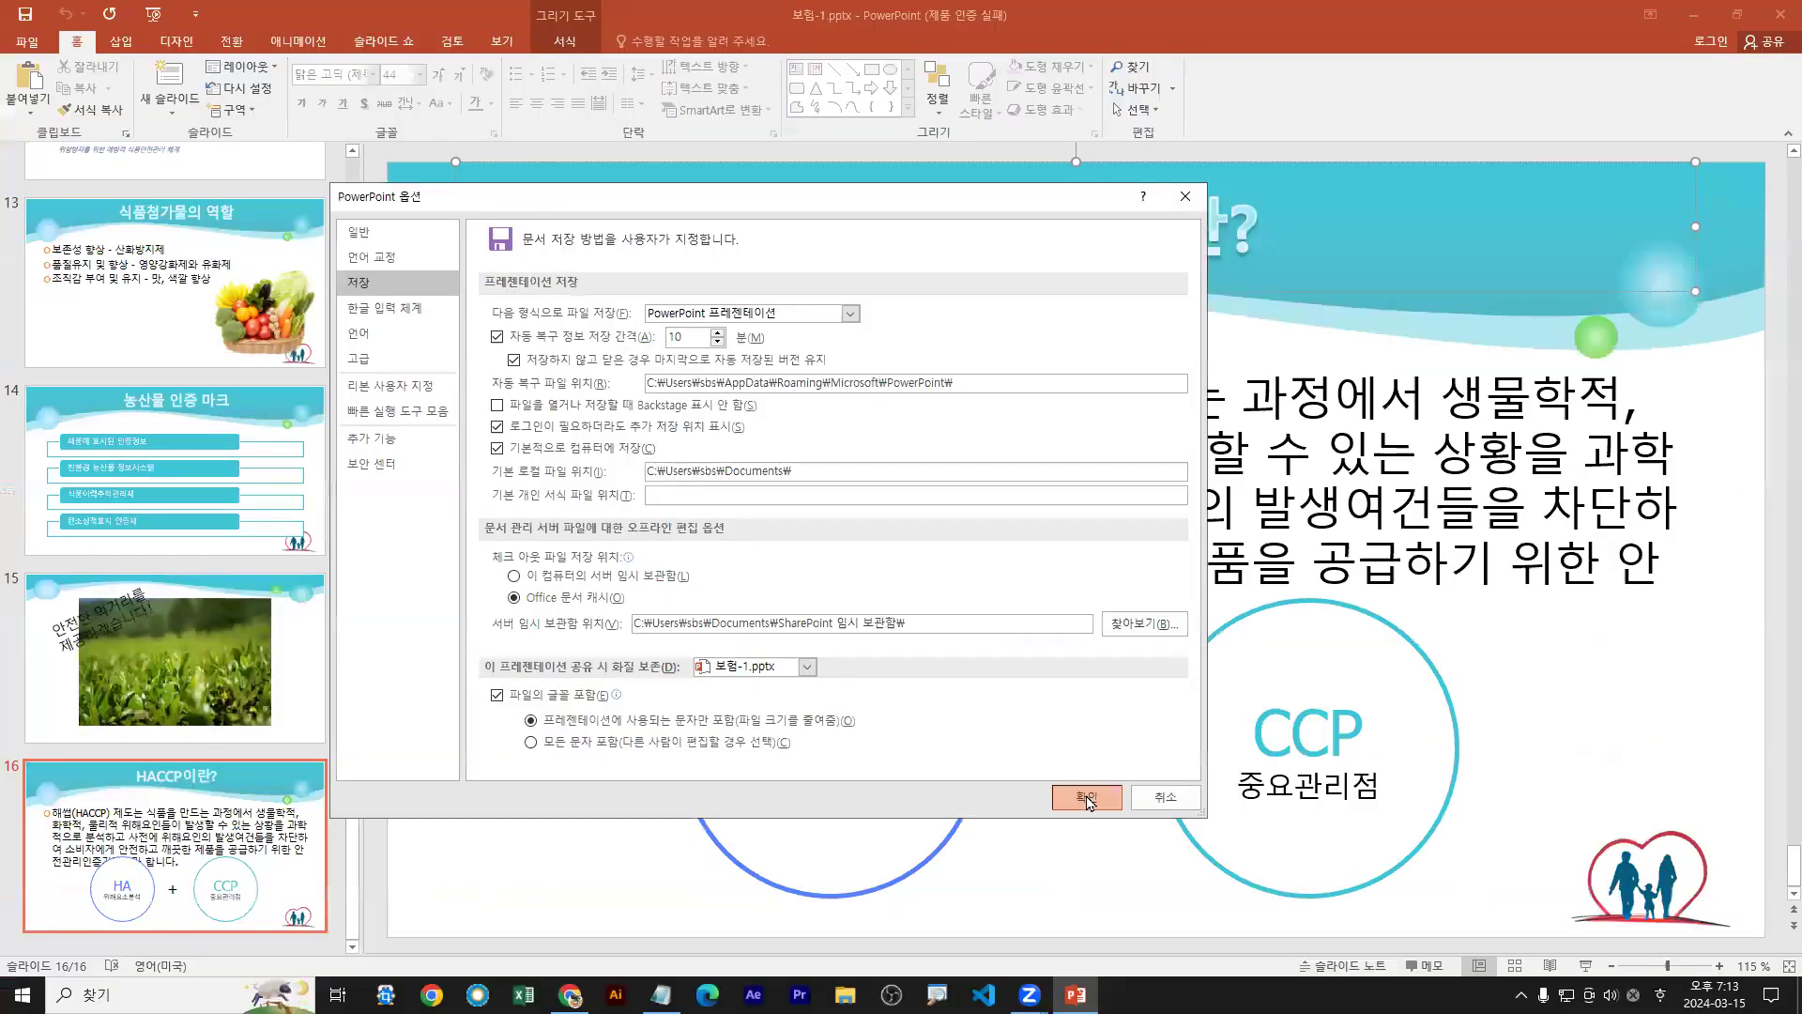
left_click(1422, 935)
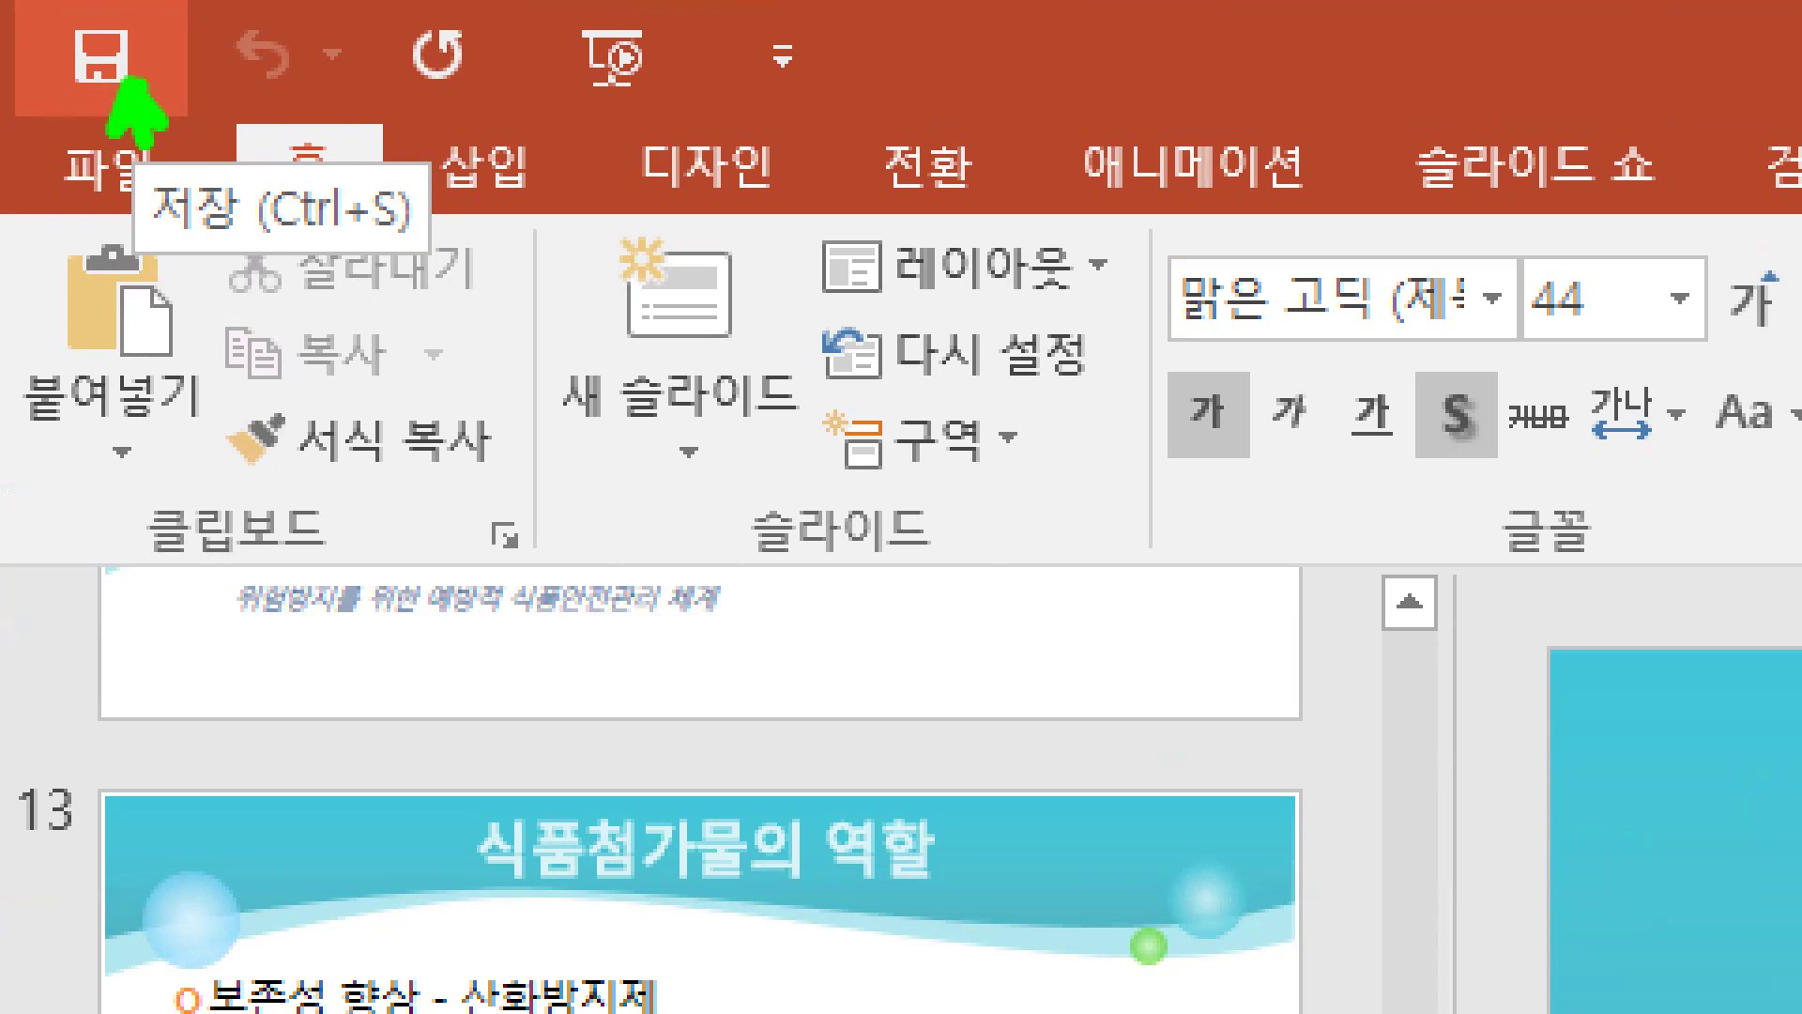
Select across slide 16's contents, then press Escape to clear the selection
mouse_move(19, 460)
left_mouse_down()
mouse_move(1659, 256)
mouse_move(1633, 330)
left_mouse_up()
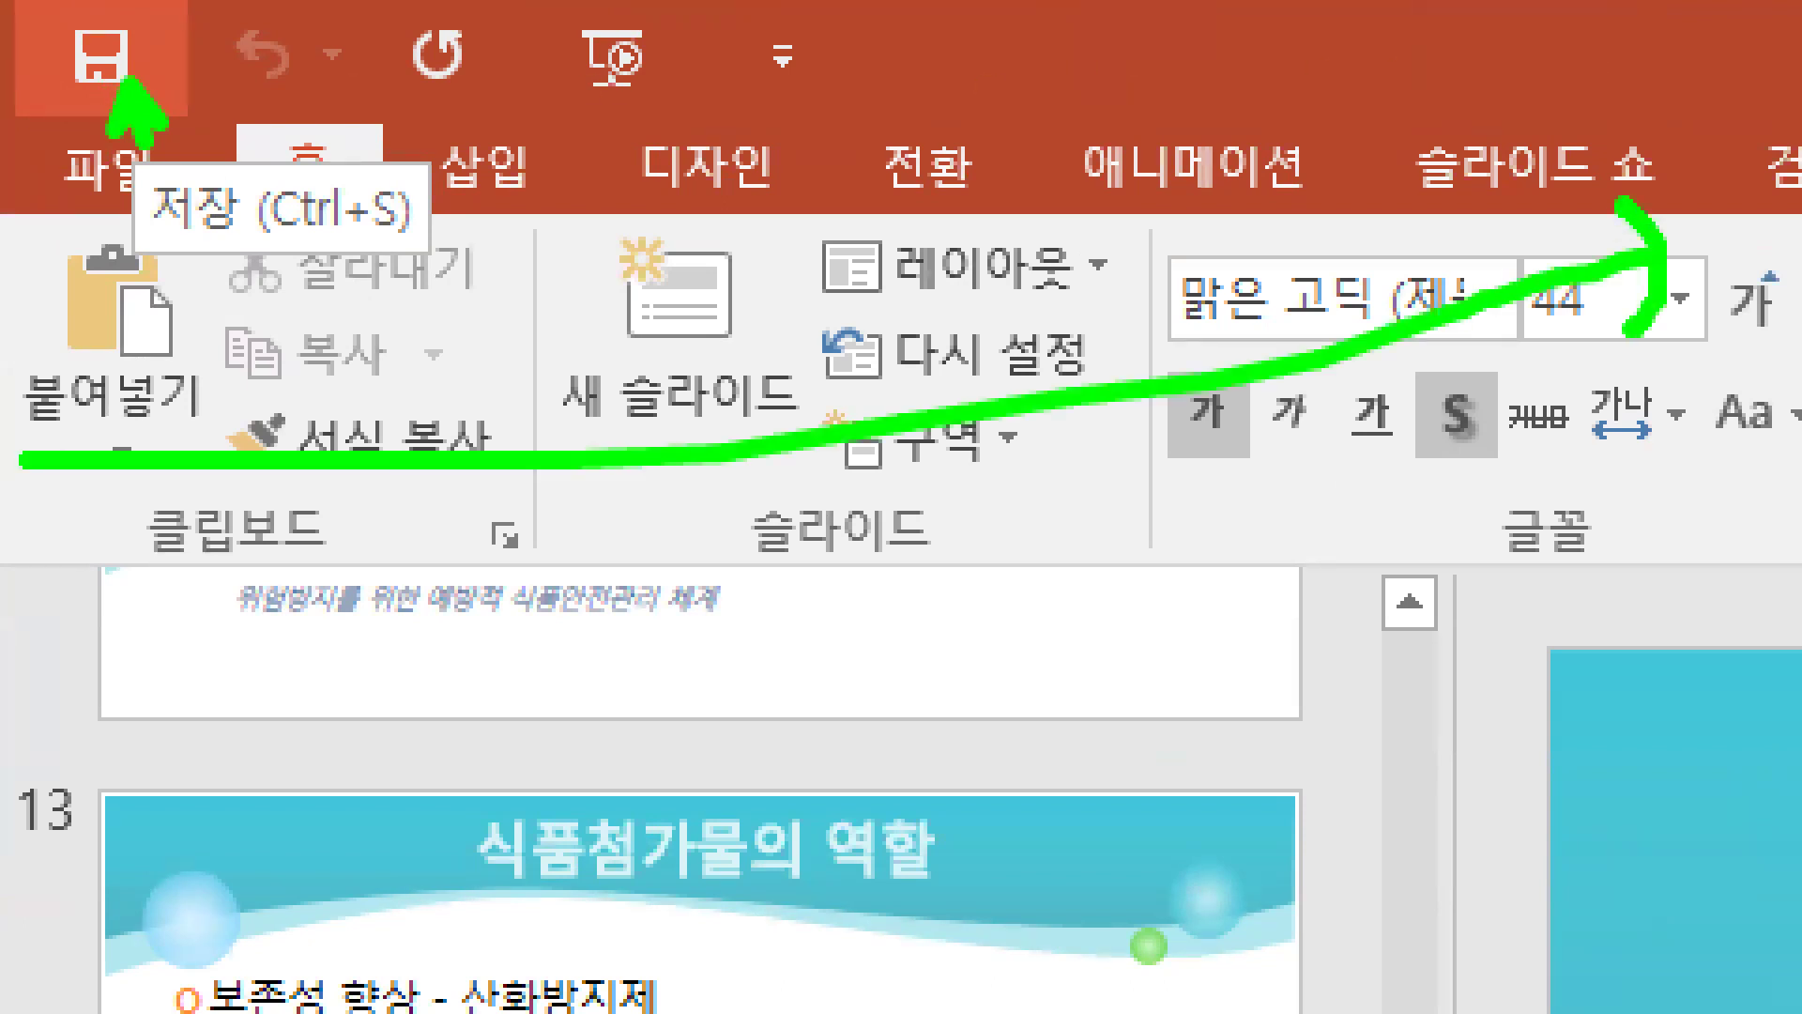
key("b")
left_click_drag(42, 7, 166, 122)
key("Escape")
key("Escape")
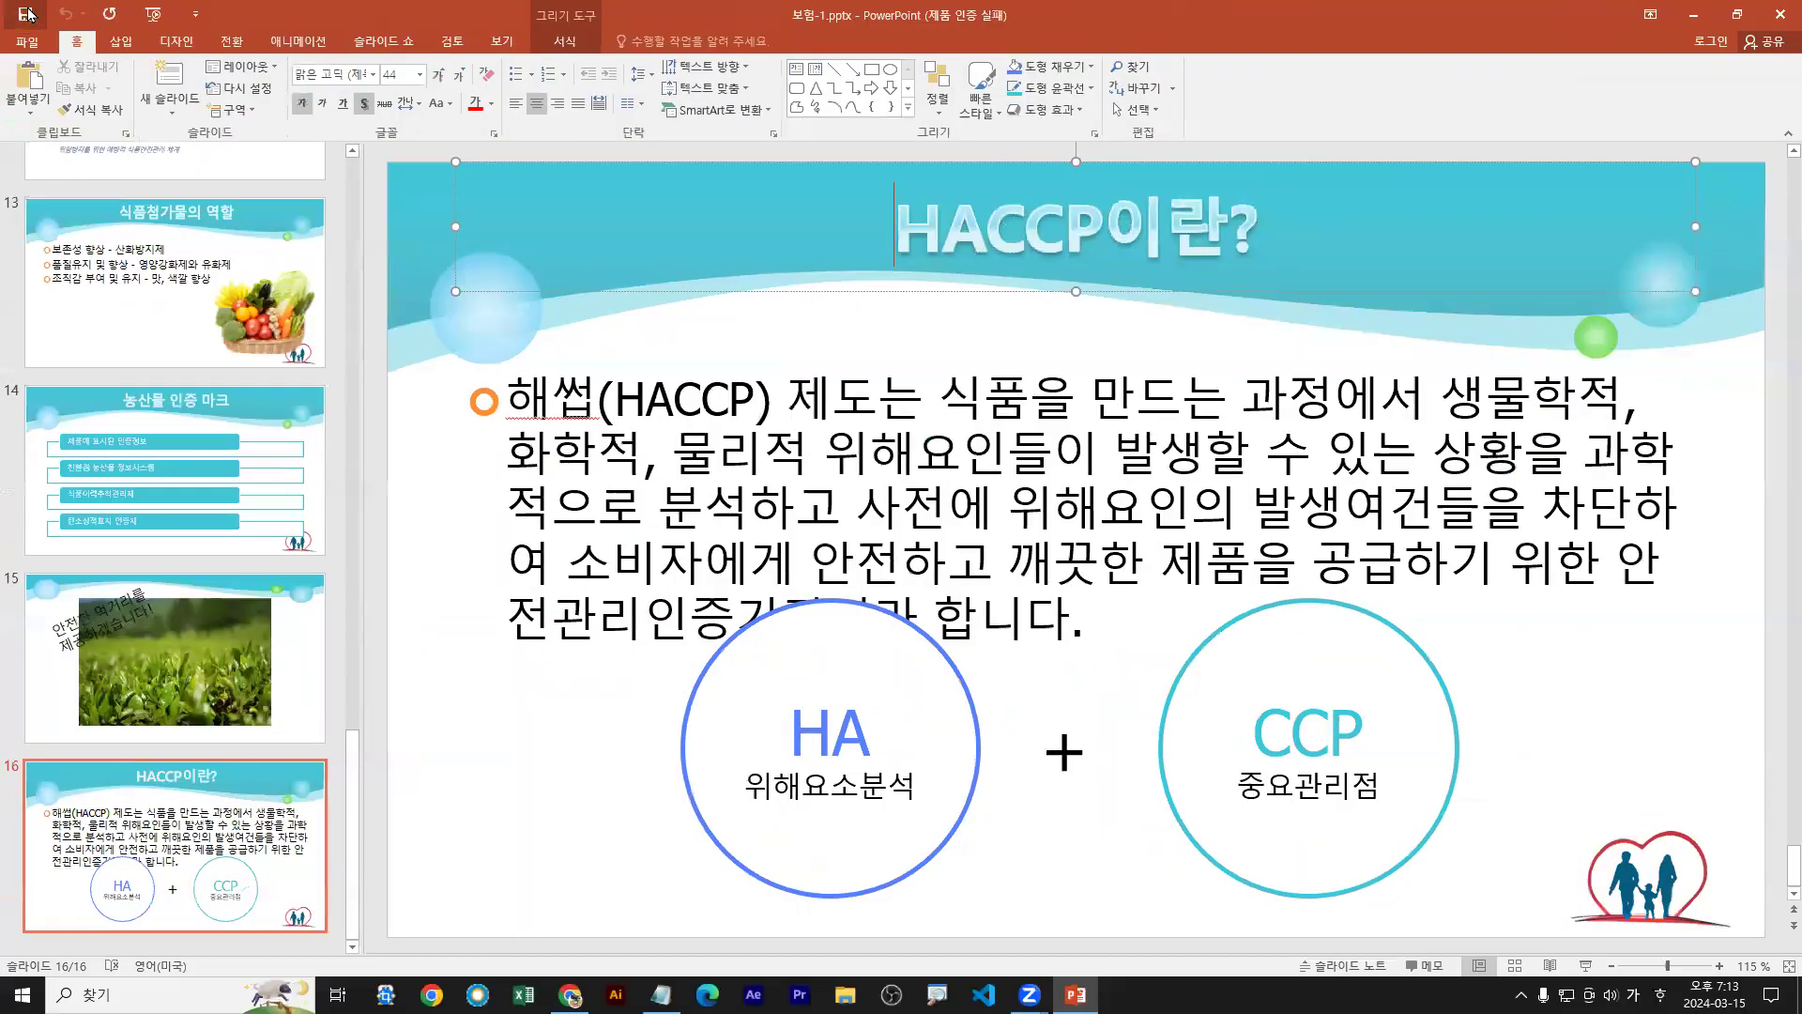
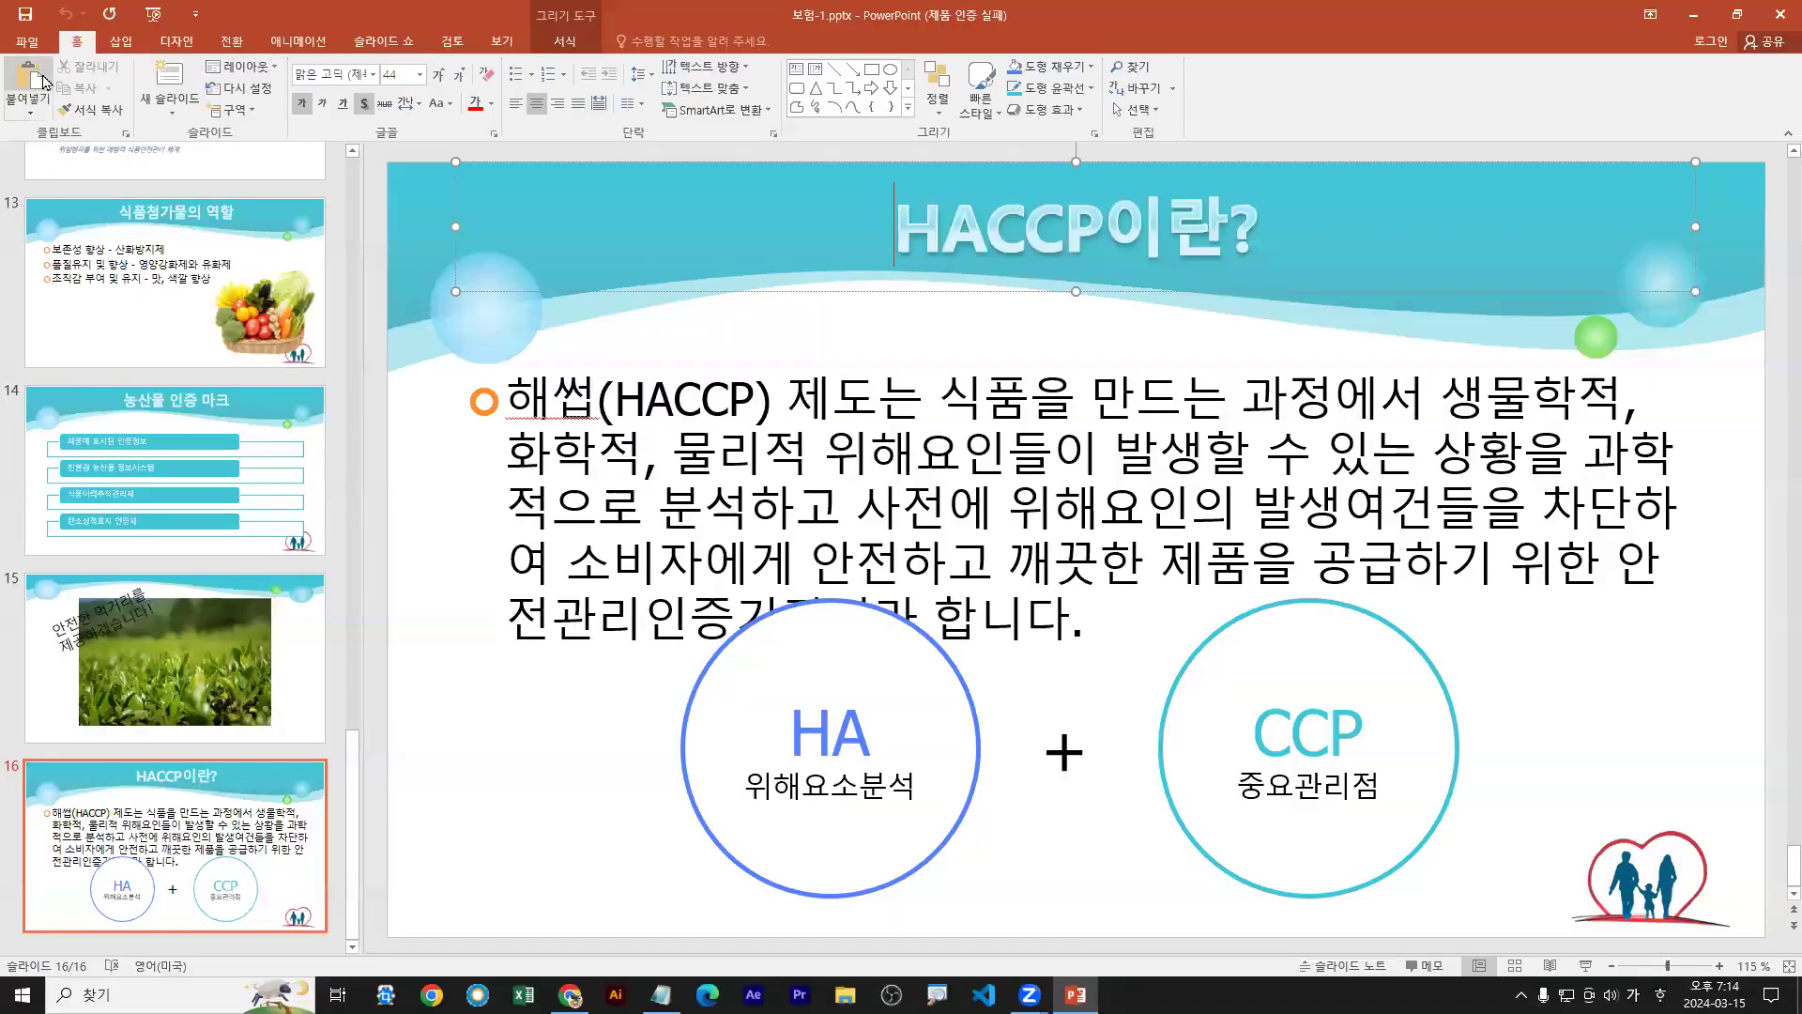
Open the Package for CD dialog via File > 내보내기 > CD용 패키지 프레젠테이션
left_click(27, 41)
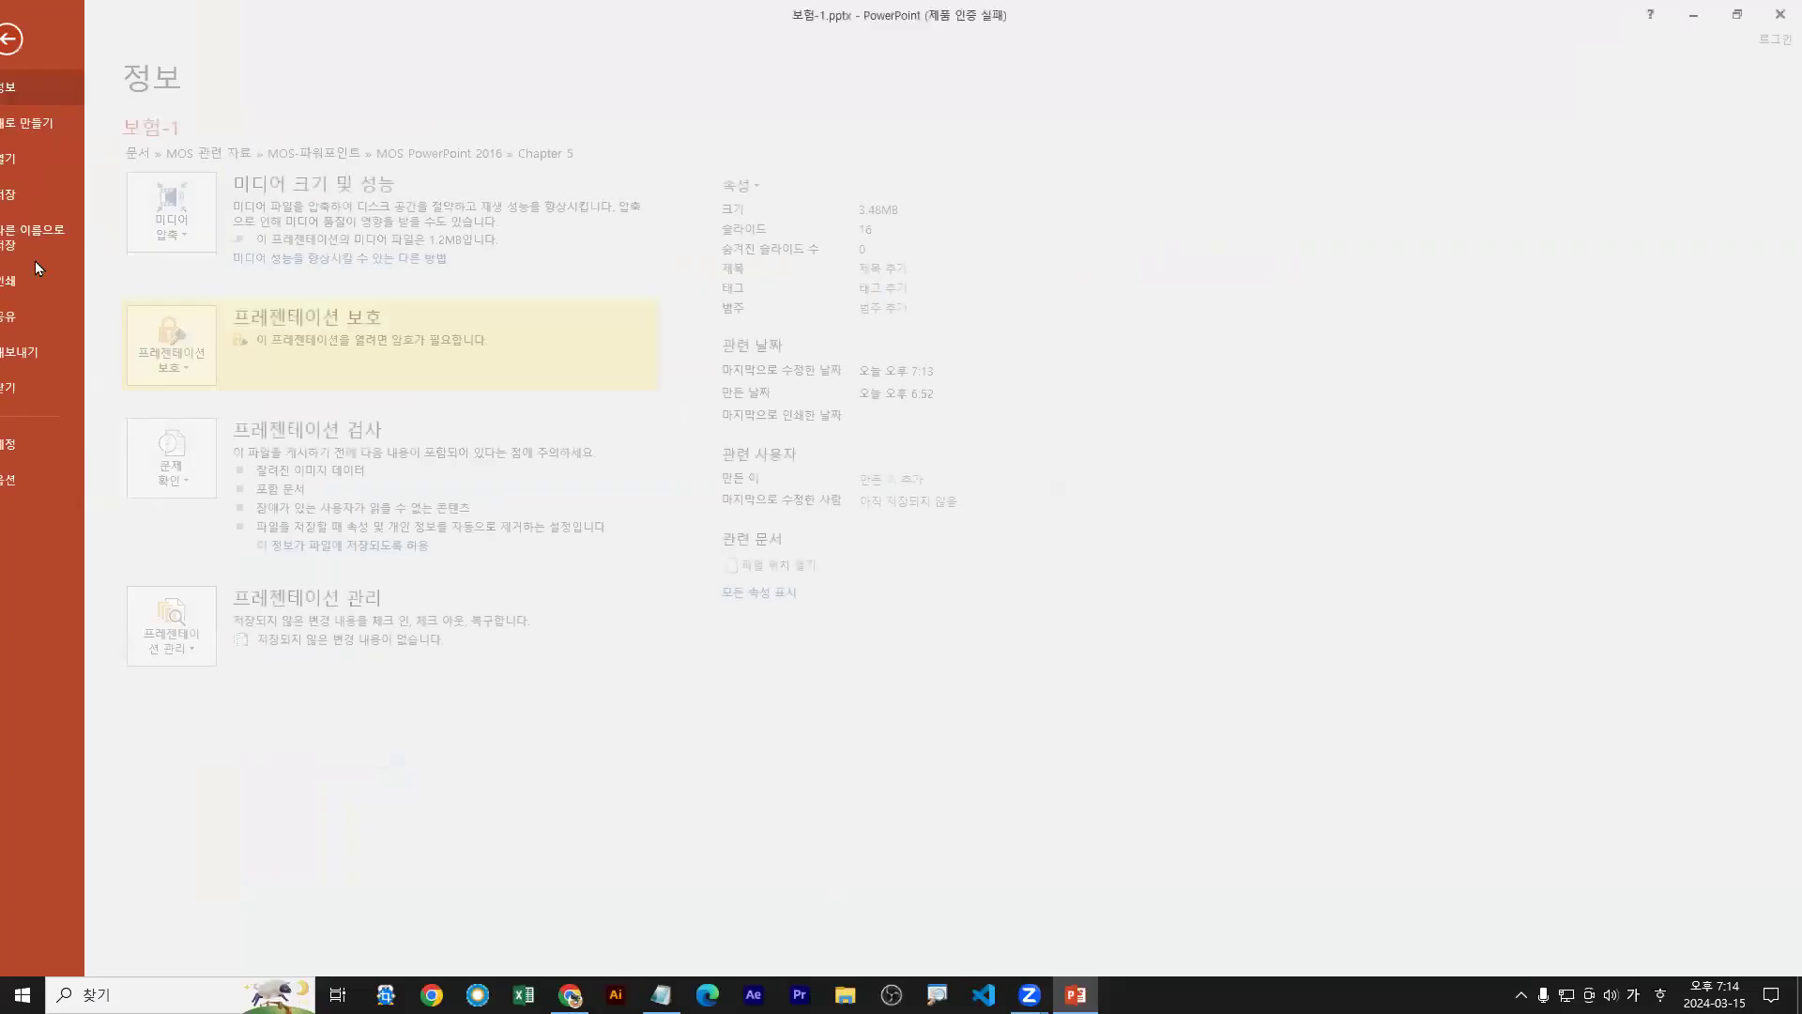
left_click(42, 354)
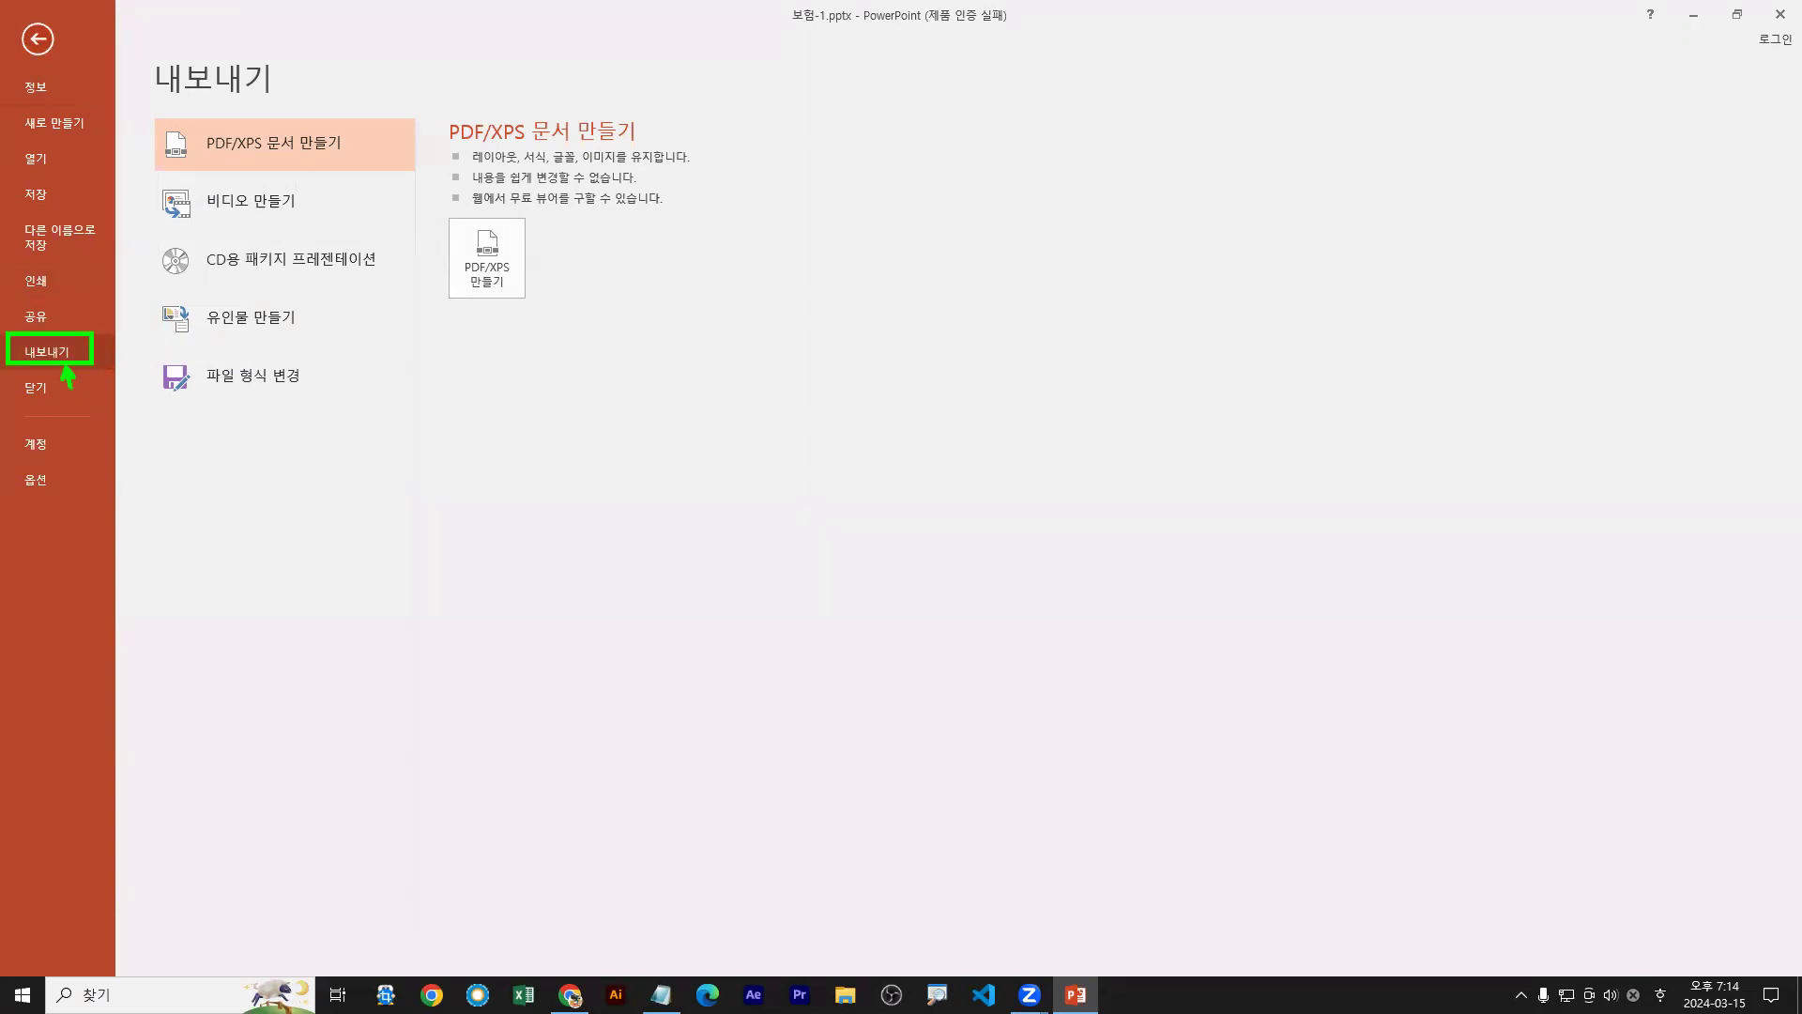
left_click(43, 87)
left_click(59, 359)
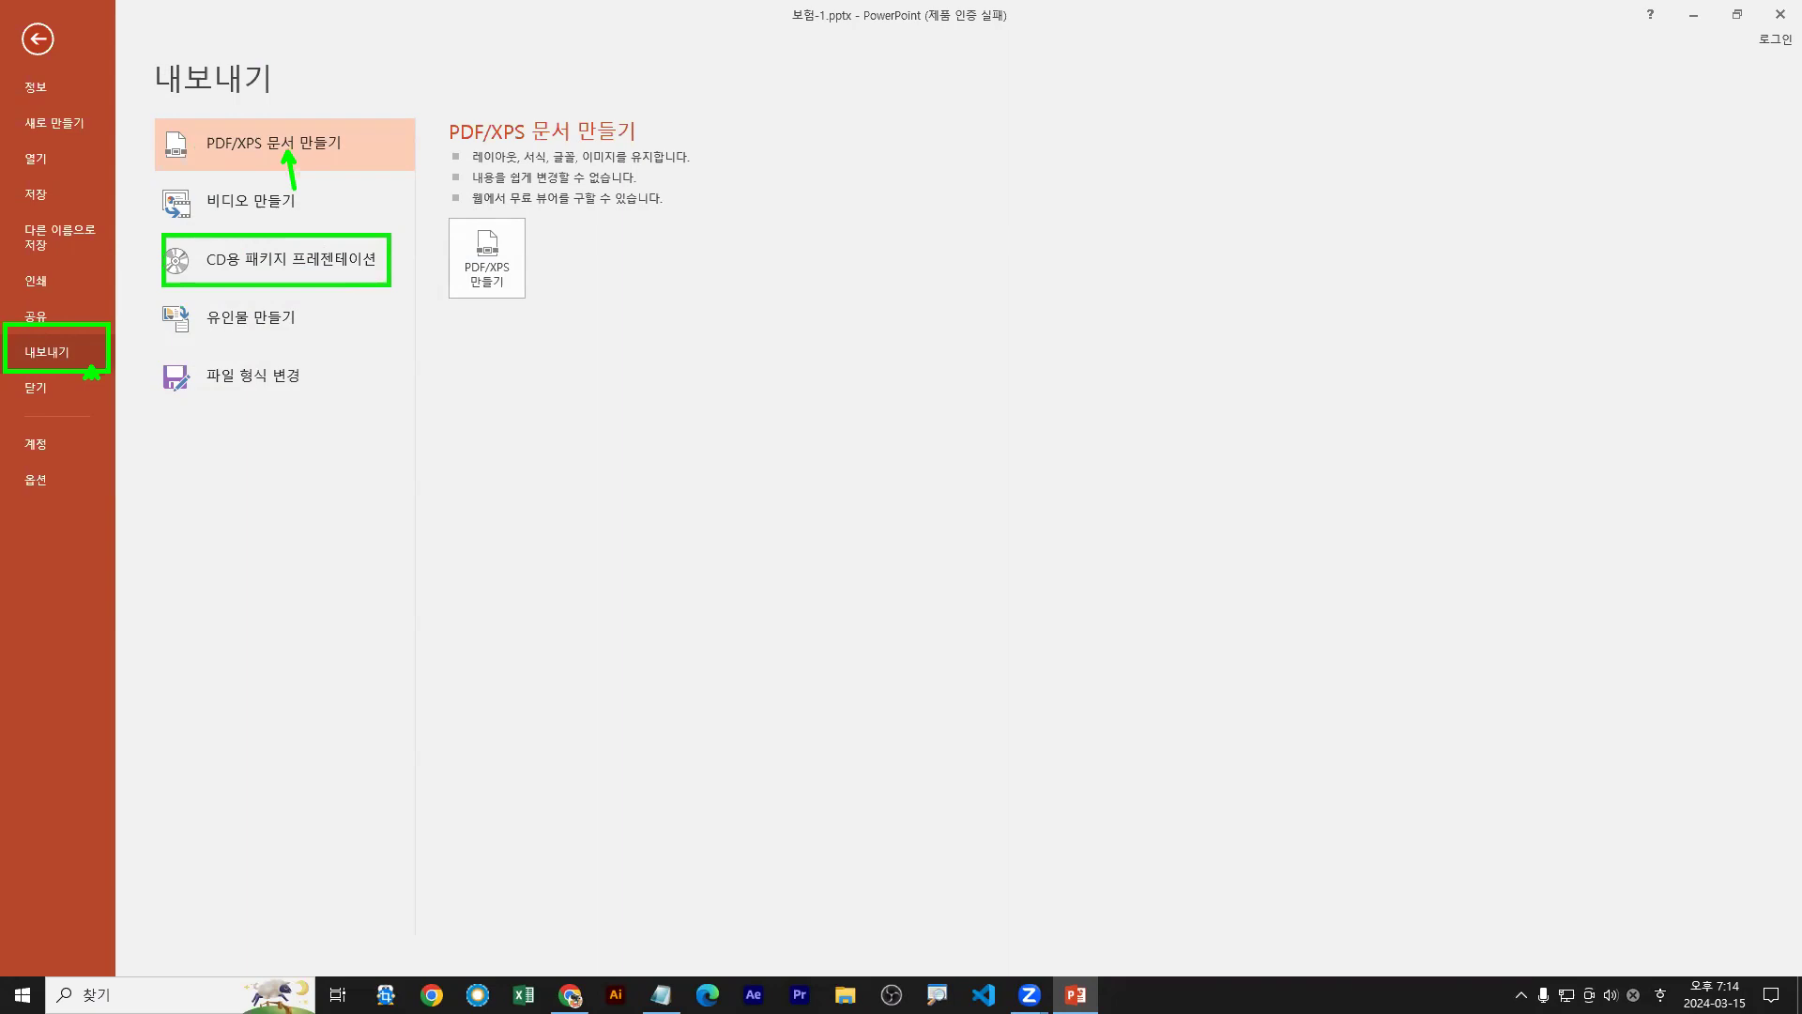
left_click(360, 274)
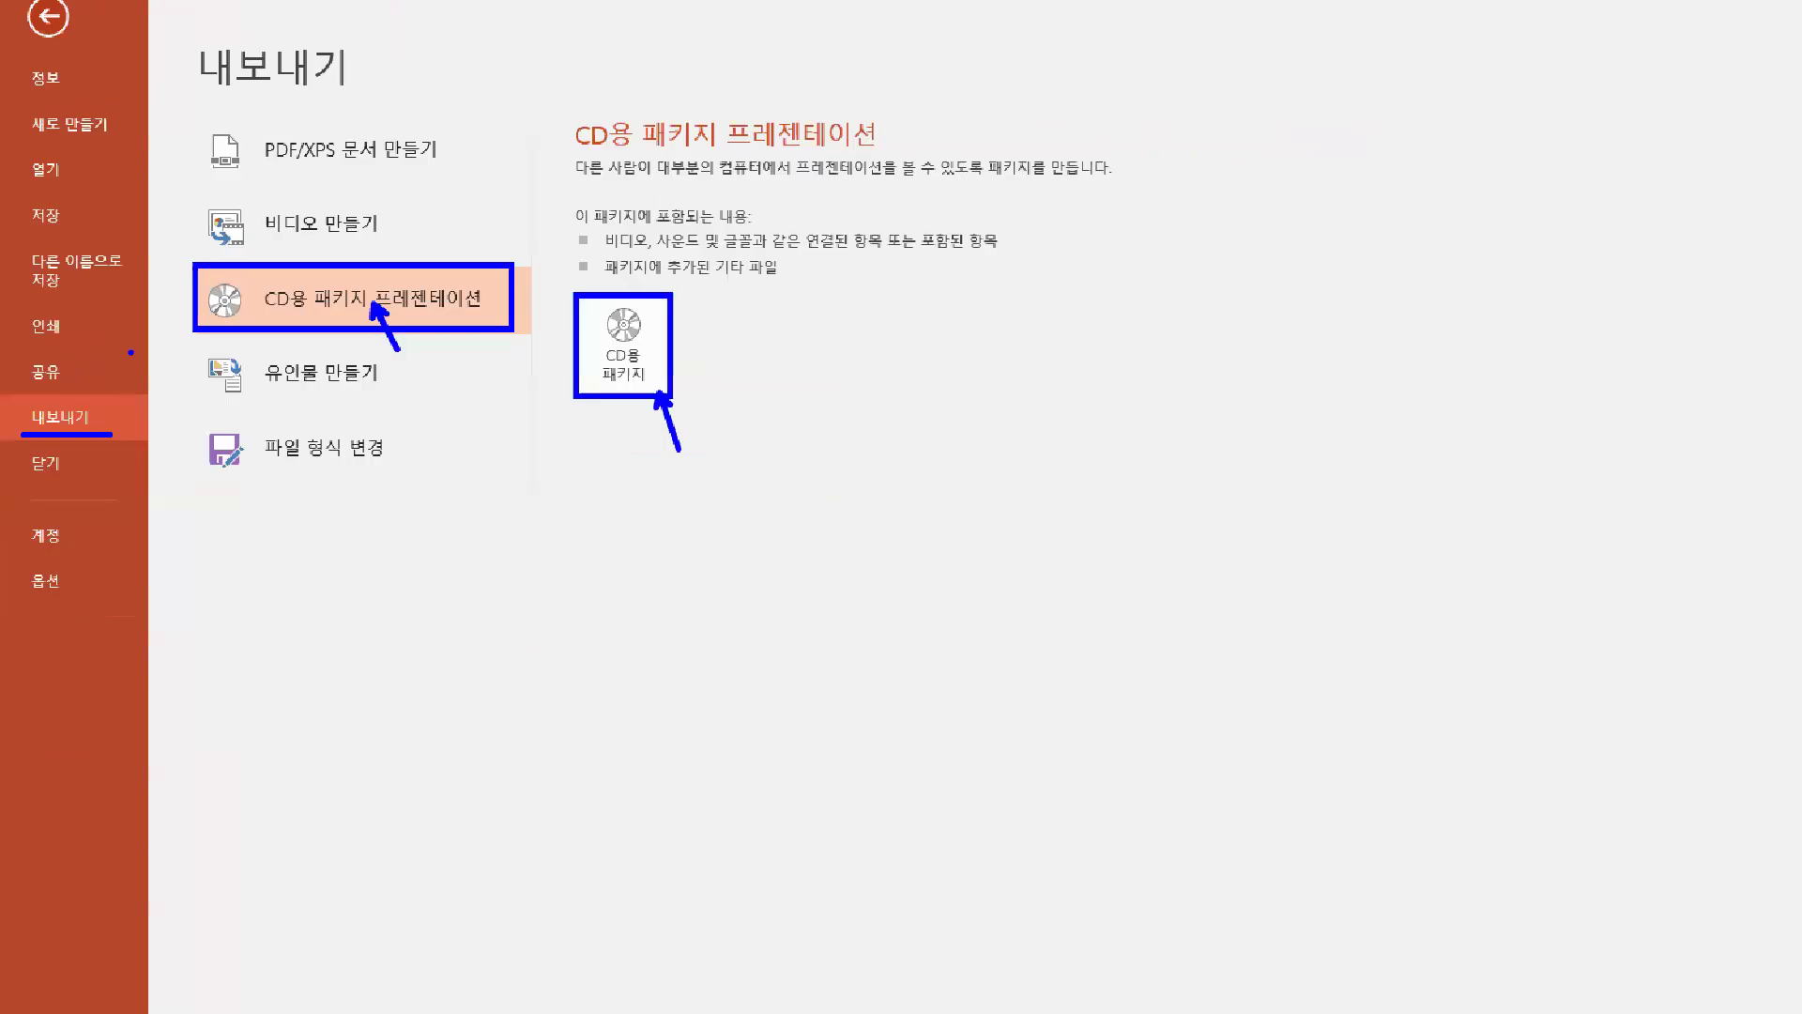
left_click(972, 460)
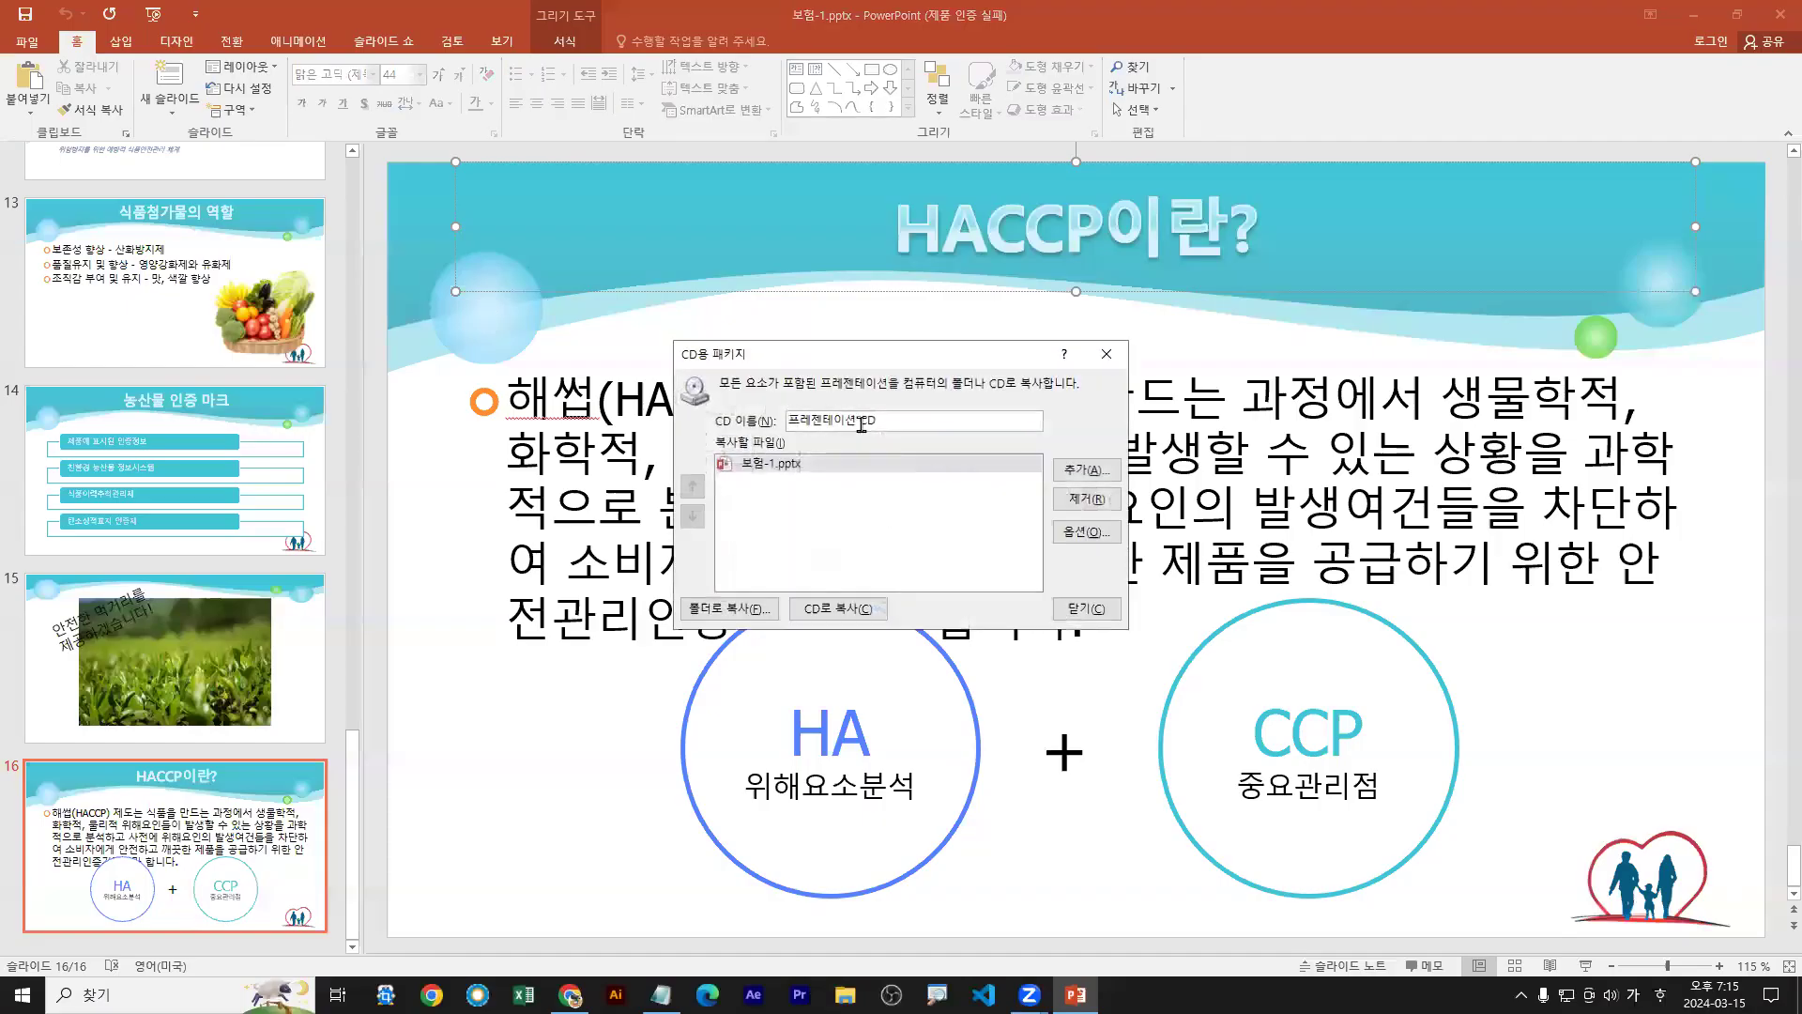
Name the CD package 보험종류
type("보험 ")
type("조")
type("종류")
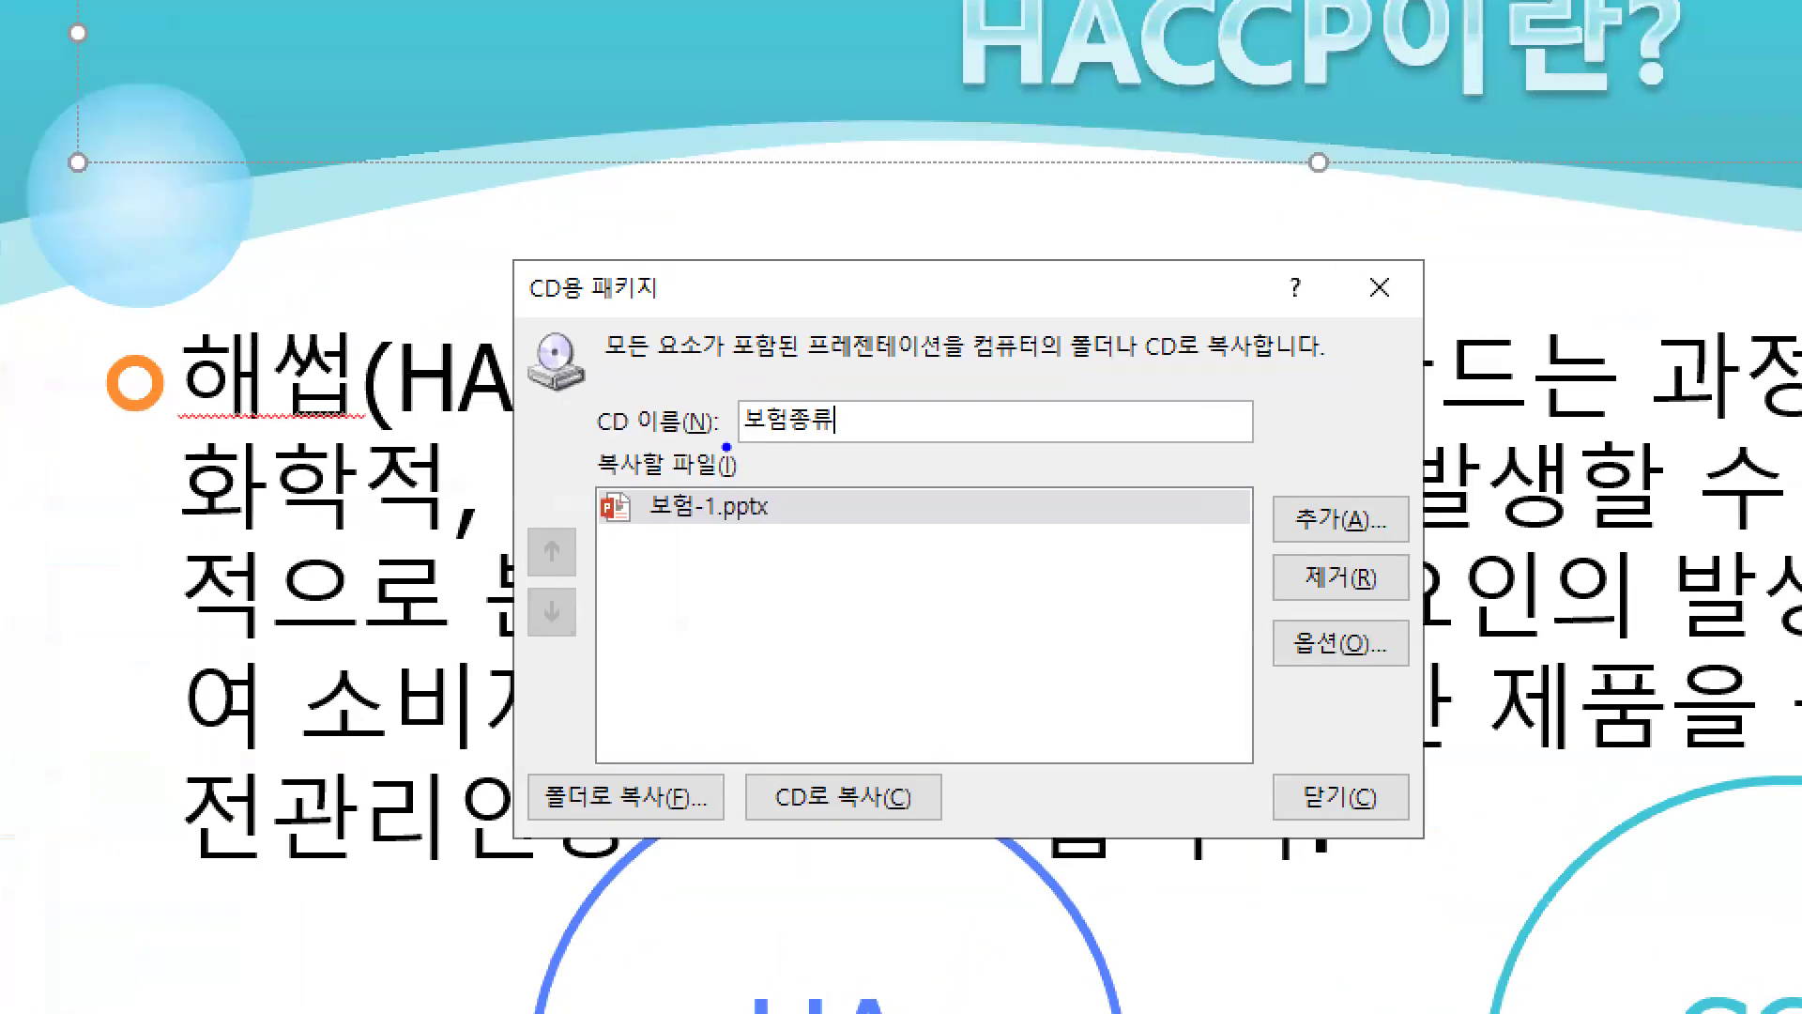
left_click_drag(778, 433, 868, 433)
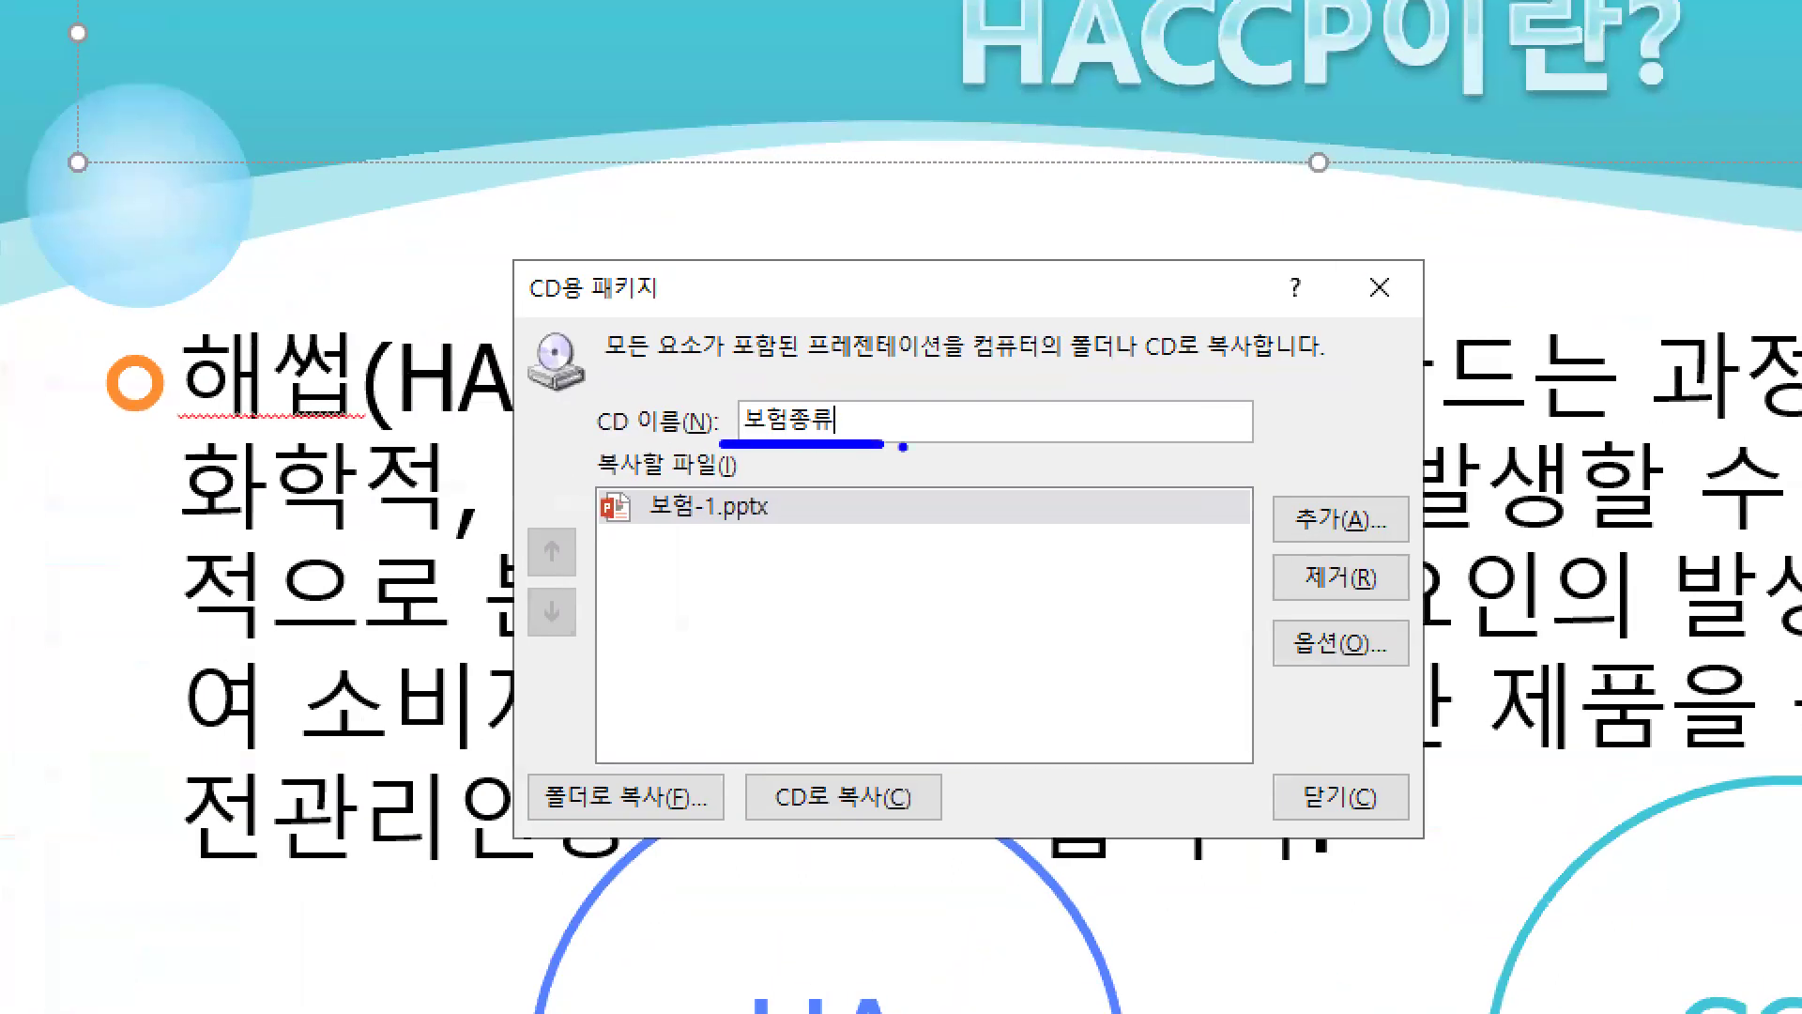
mouse_move(1282, 608)
left_mouse_down()
mouse_move(1413, 685)
mouse_move(1412, 671)
mouse_move(1371, 738)
left_mouse_up()
key("r")
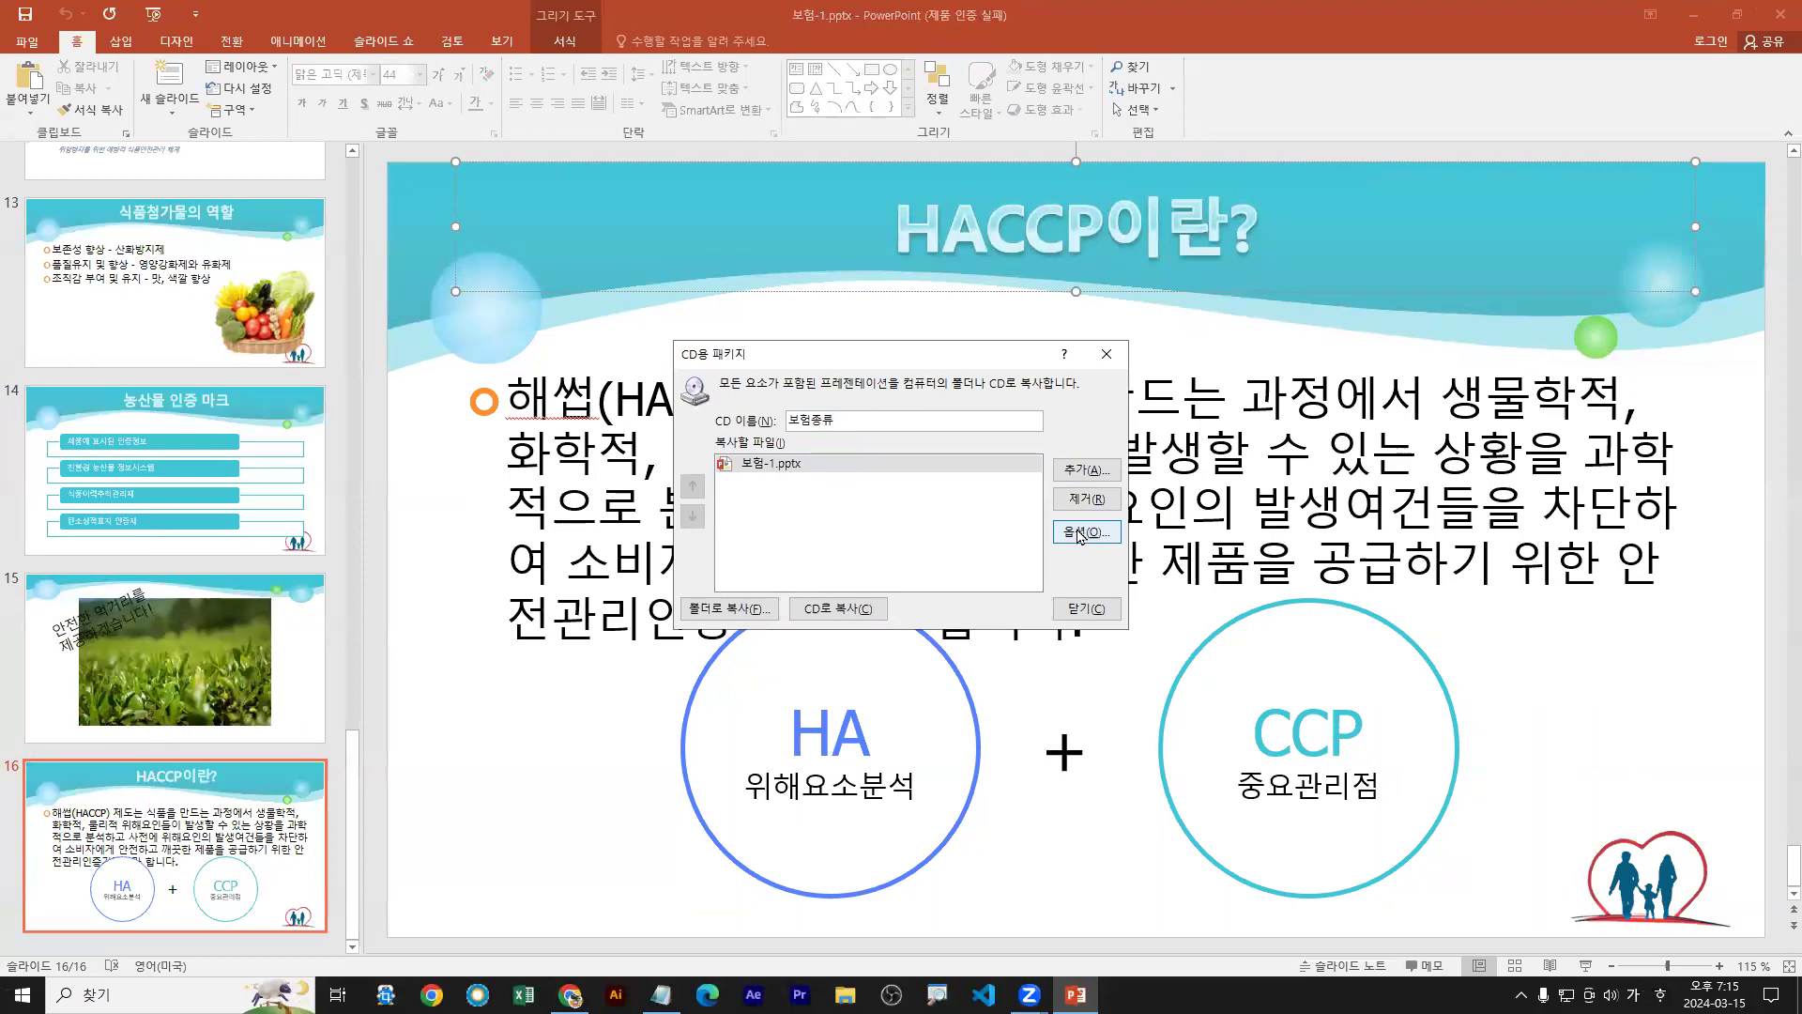
In the package options, keep linked files and embedded TrueType fonts included and confirm
left_click(1342, 643)
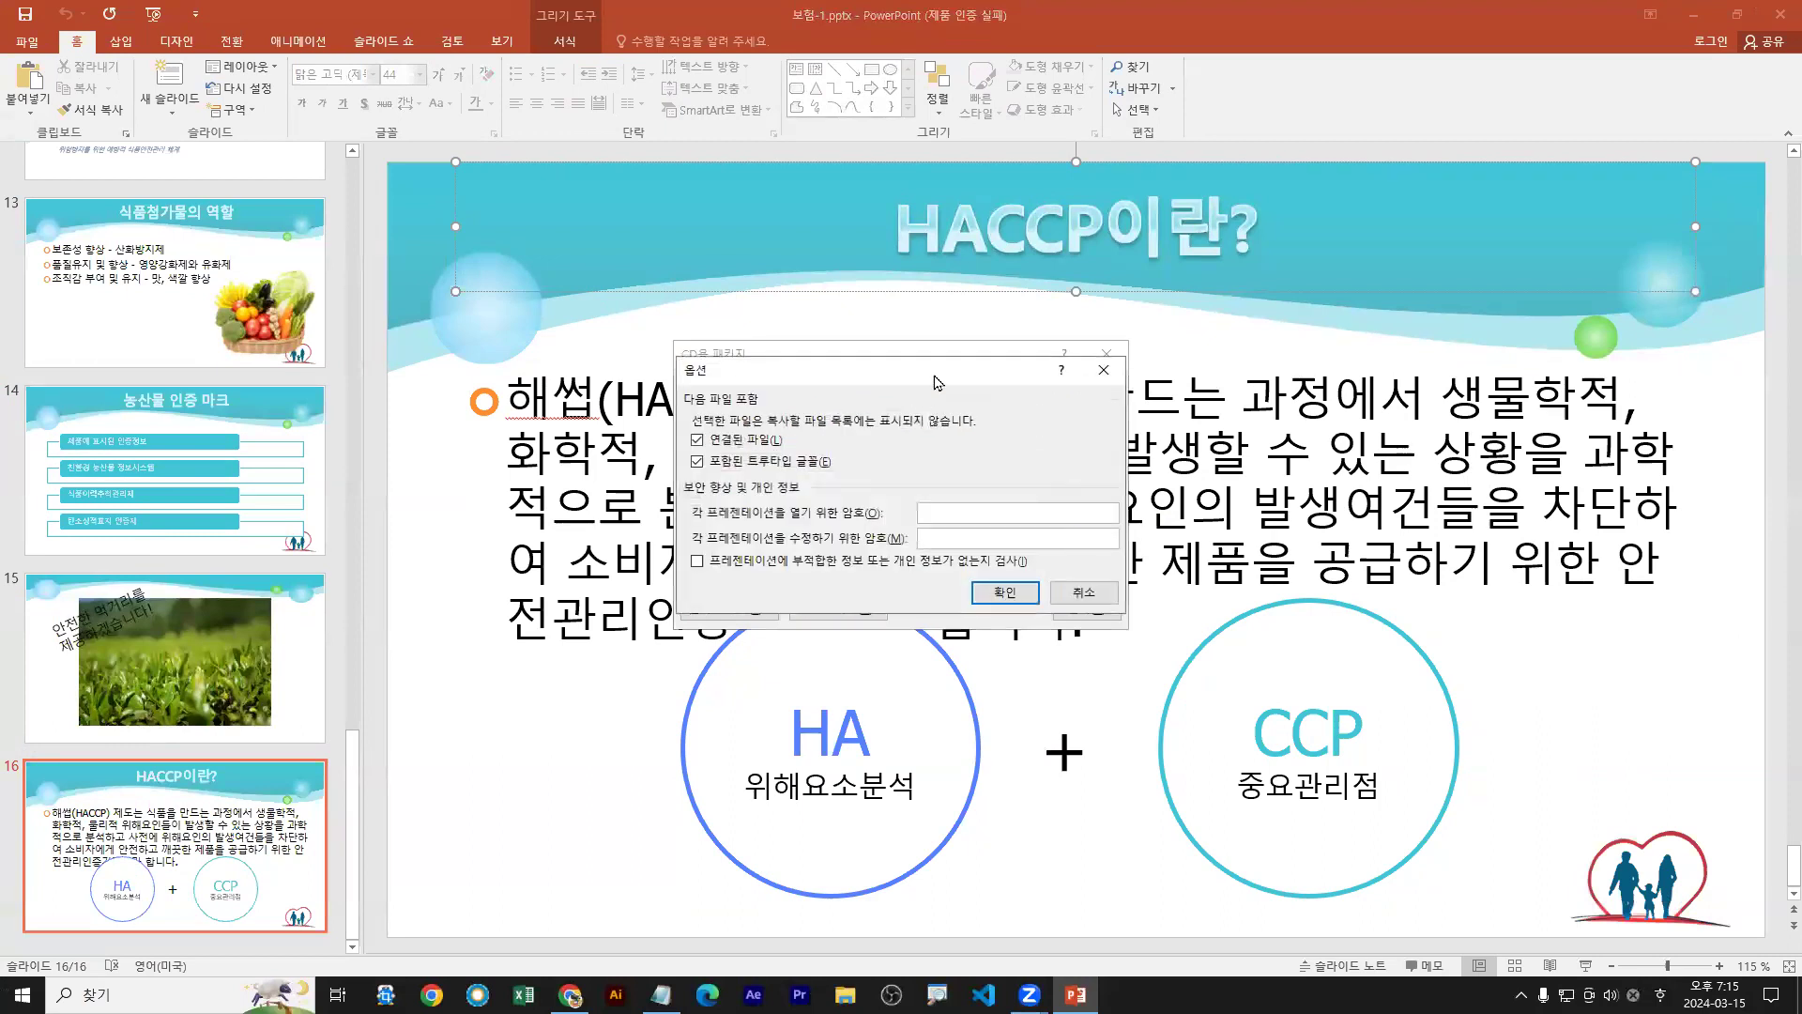
left_click_drag(950, 379, 1208, 266)
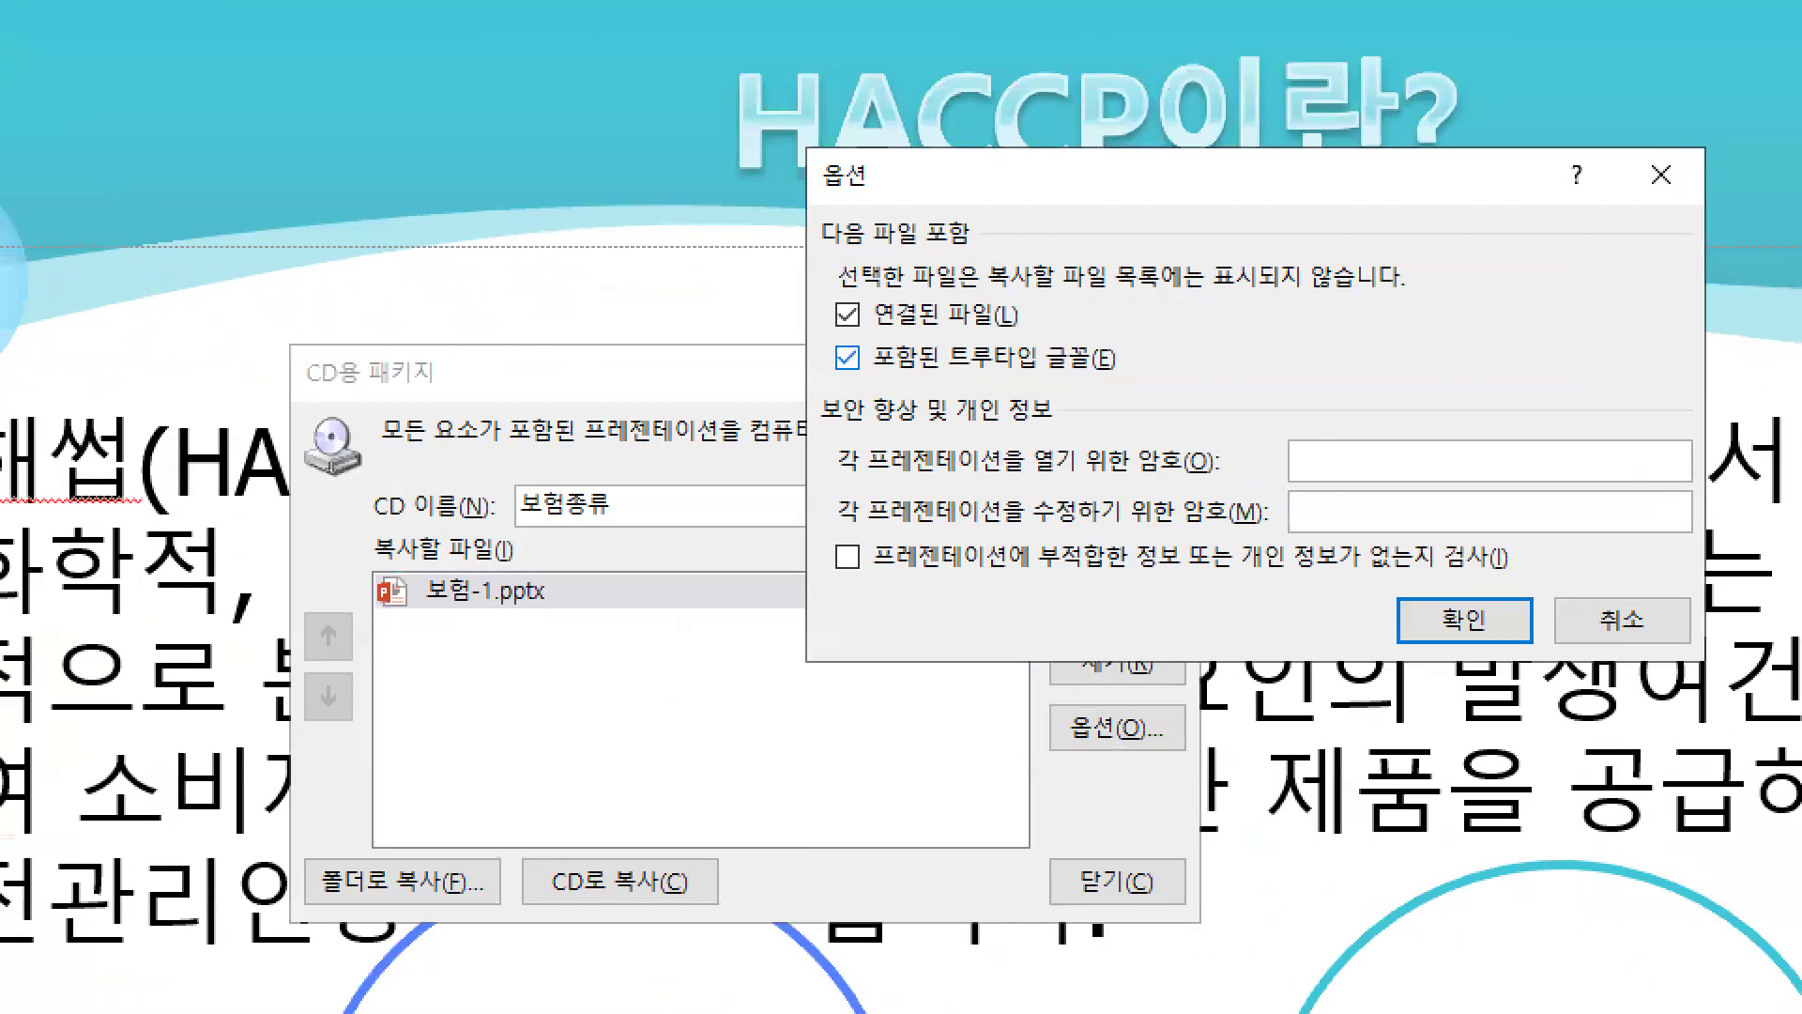
left_click_drag(835, 330, 1018, 330)
left_click_drag(838, 380, 1138, 378)
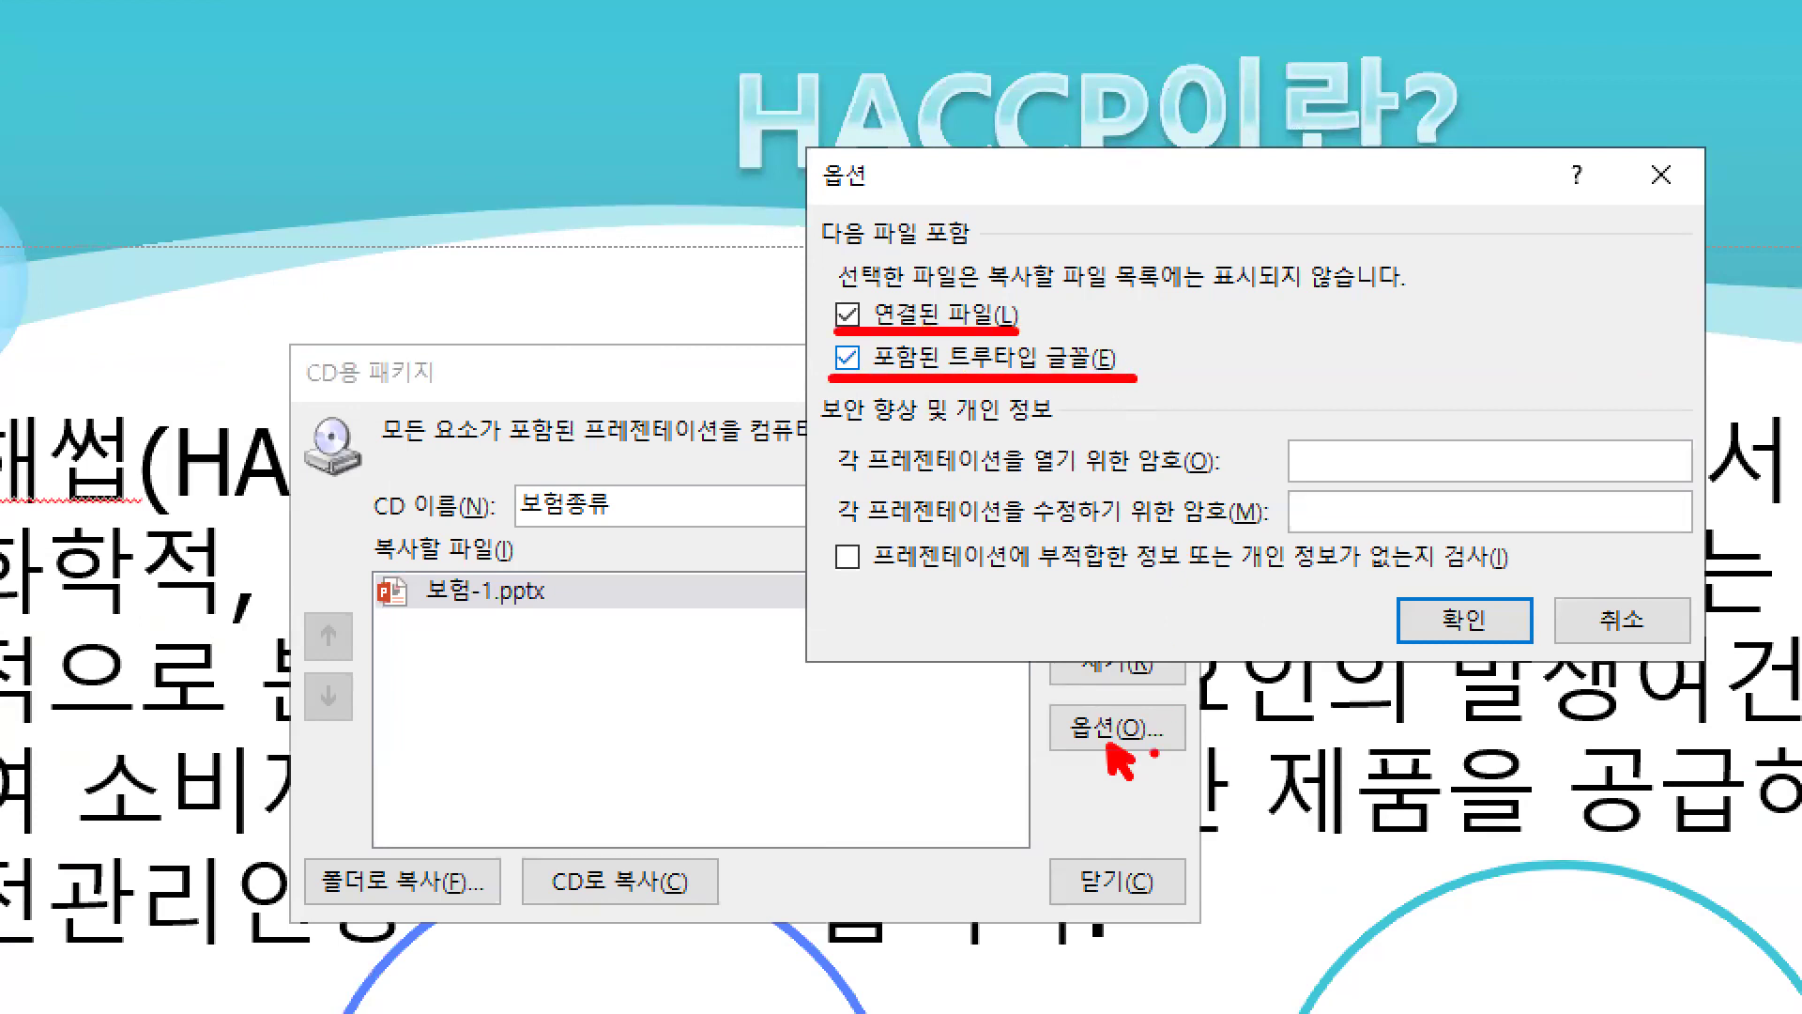
mouse_move(1118, 753)
left_mouse_down()
mouse_move(1091, 699)
mouse_move(1126, 743)
left_mouse_up()
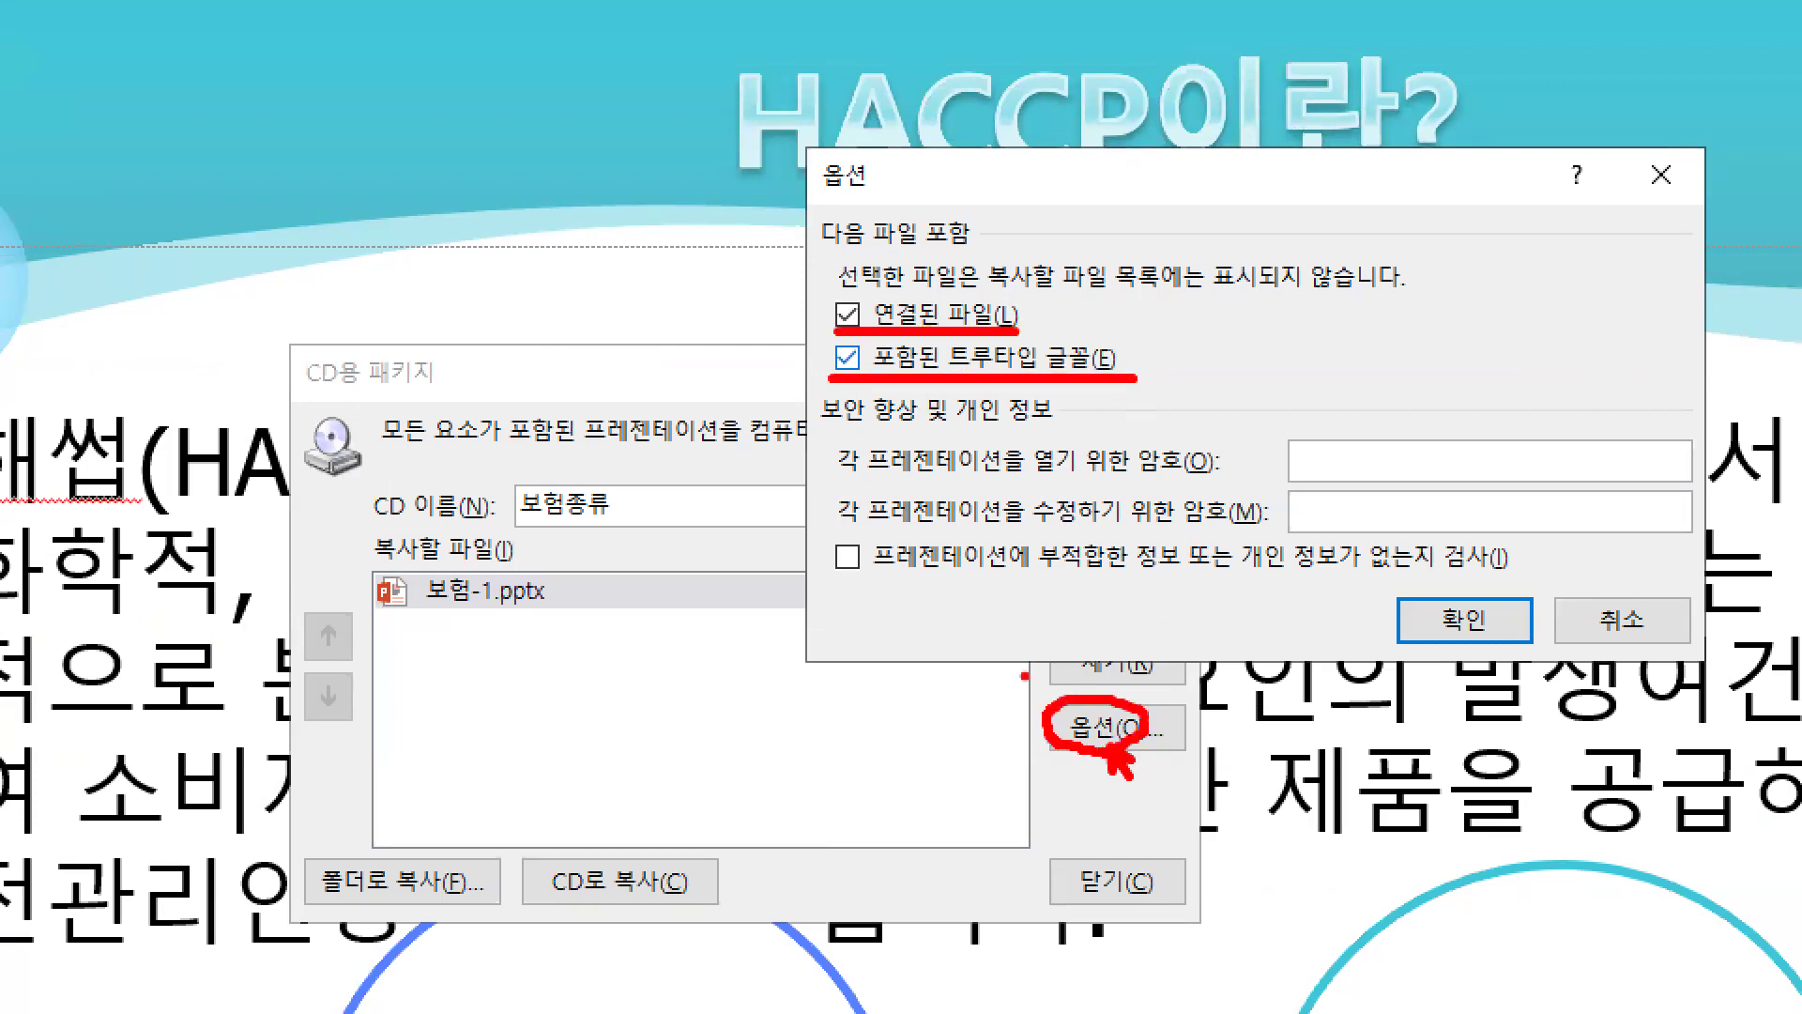
left_click_drag(1486, 700, 1485, 629)
left_click_drag(516, 526, 623, 526)
left_click_drag(388, 878, 474, 784)
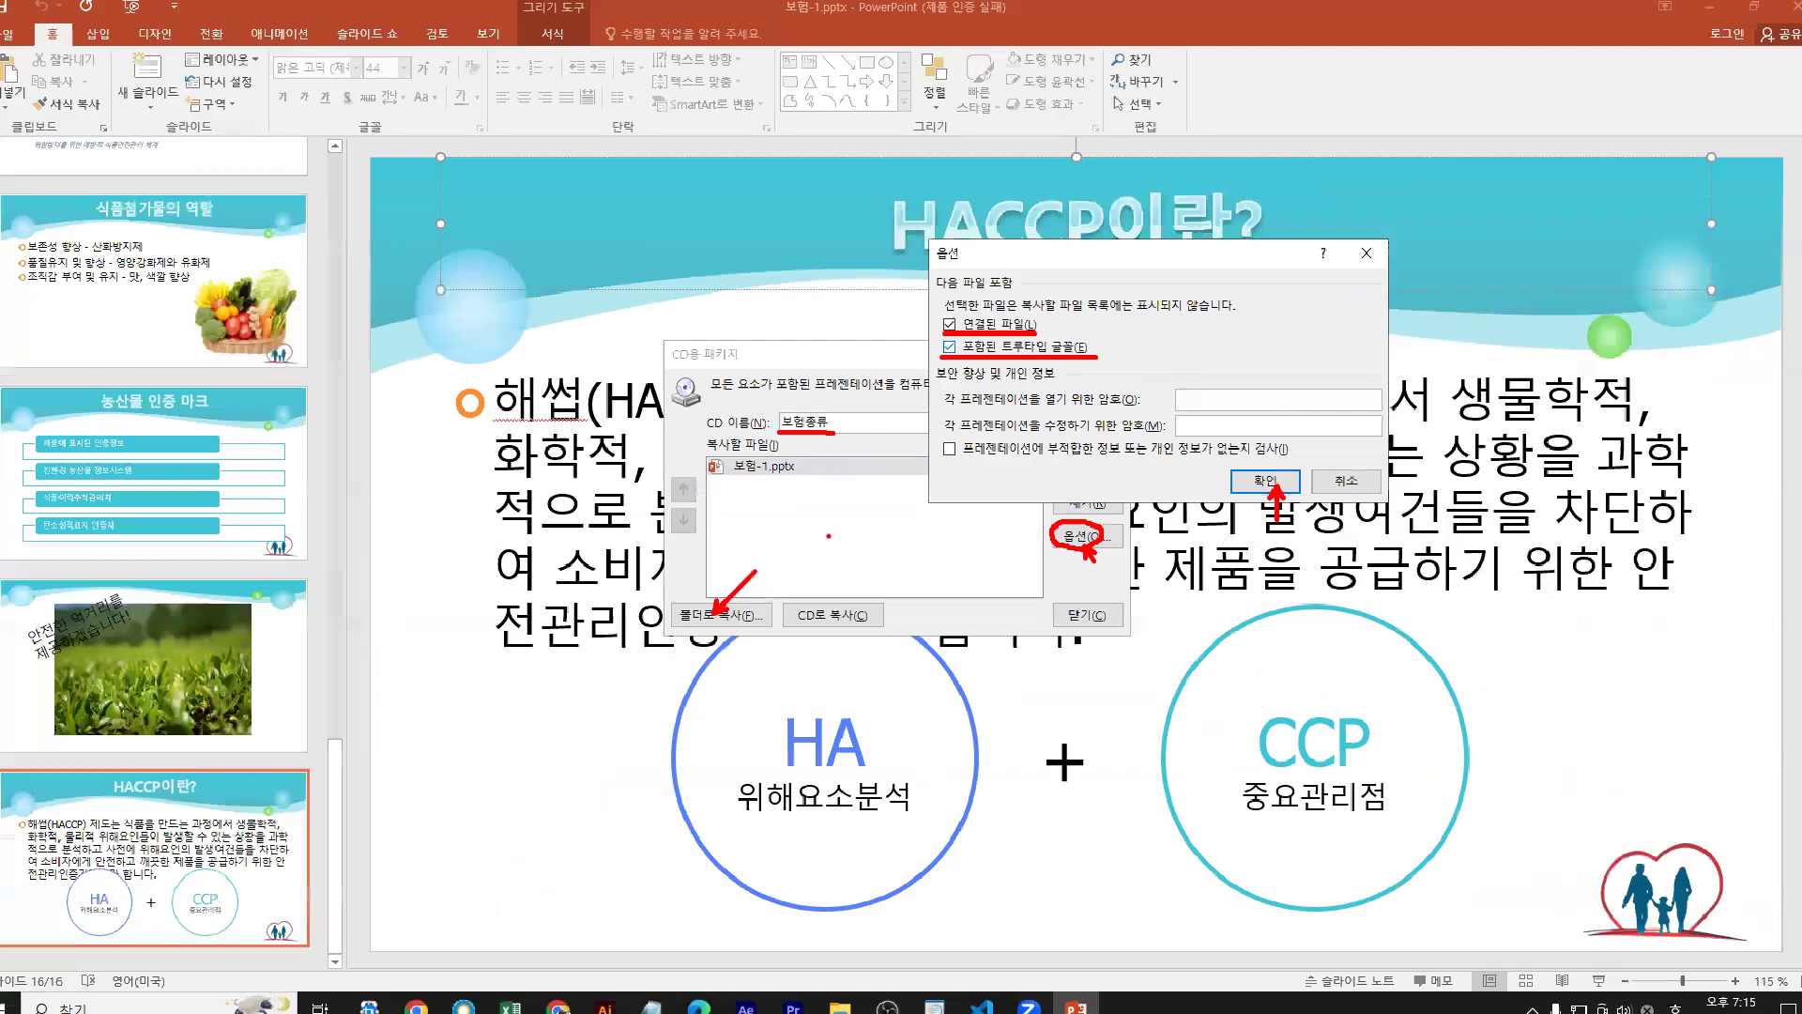
left_click(1265, 480)
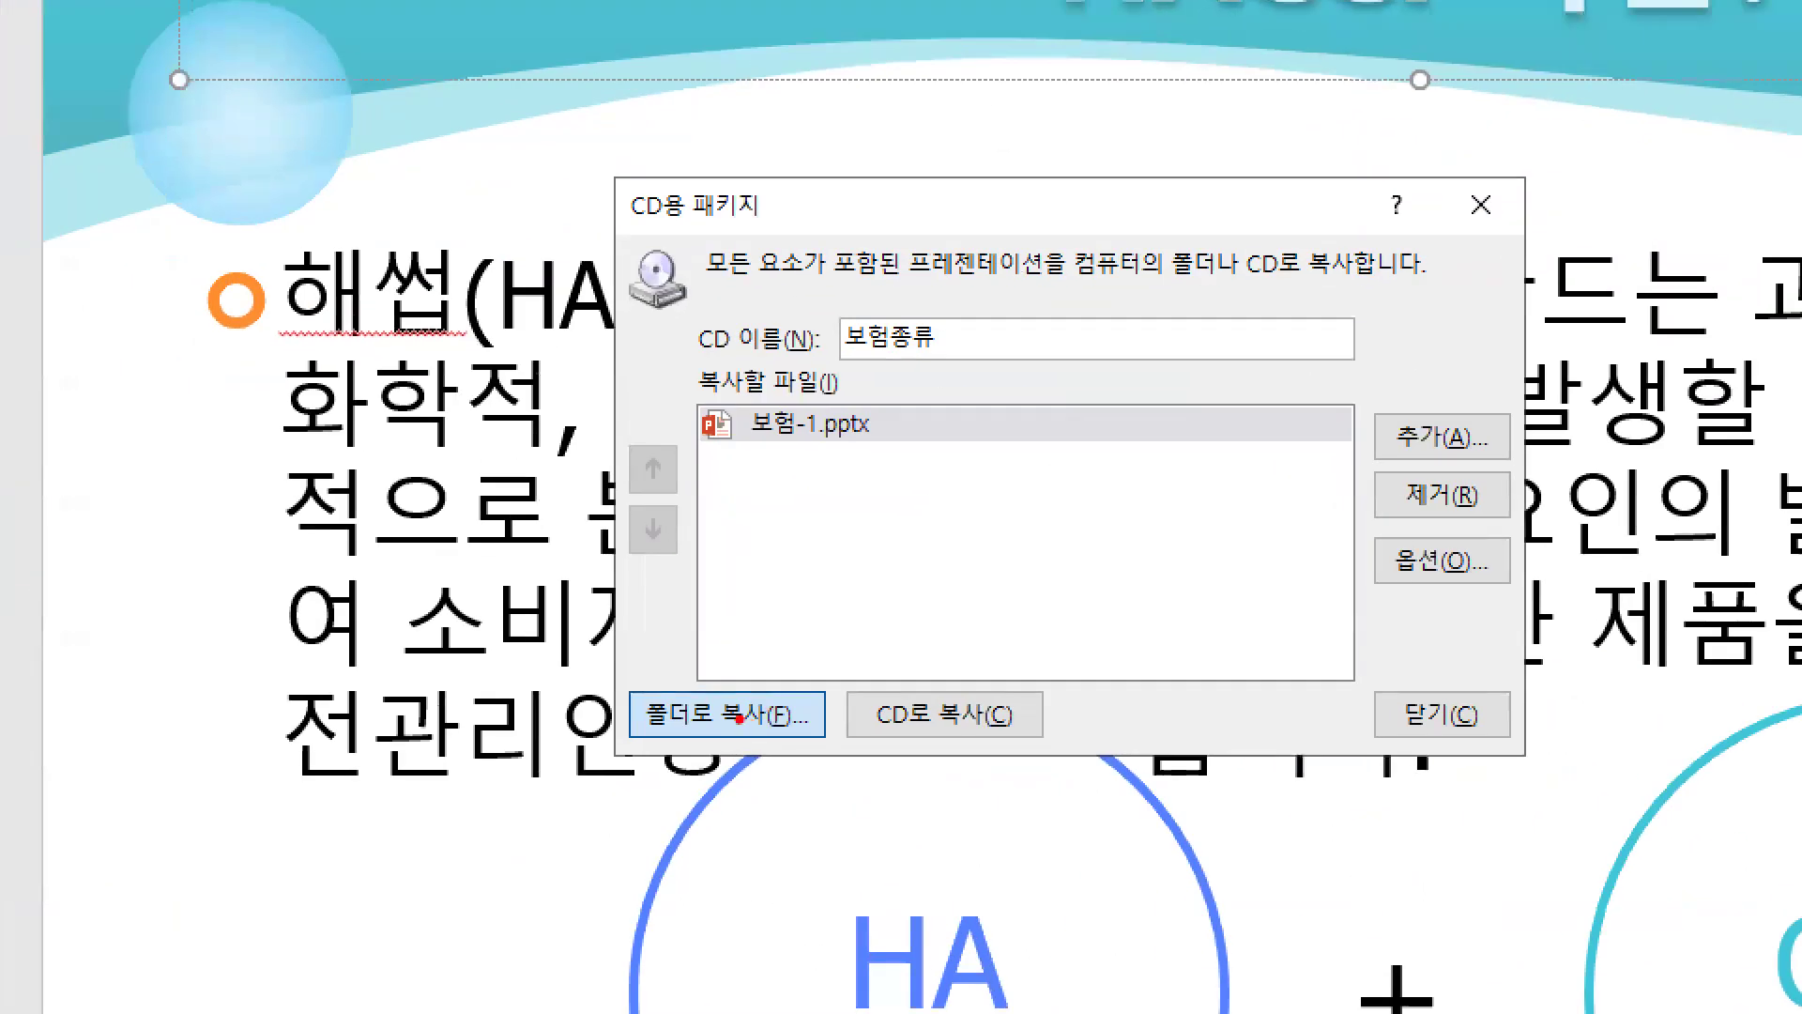
Copy the package to a 보험종류 folder in Documents, agreeing to include linked files
mouse_move(768, 560)
left_mouse_down()
mouse_move(739, 610)
mouse_move(778, 626)
left_mouse_up()
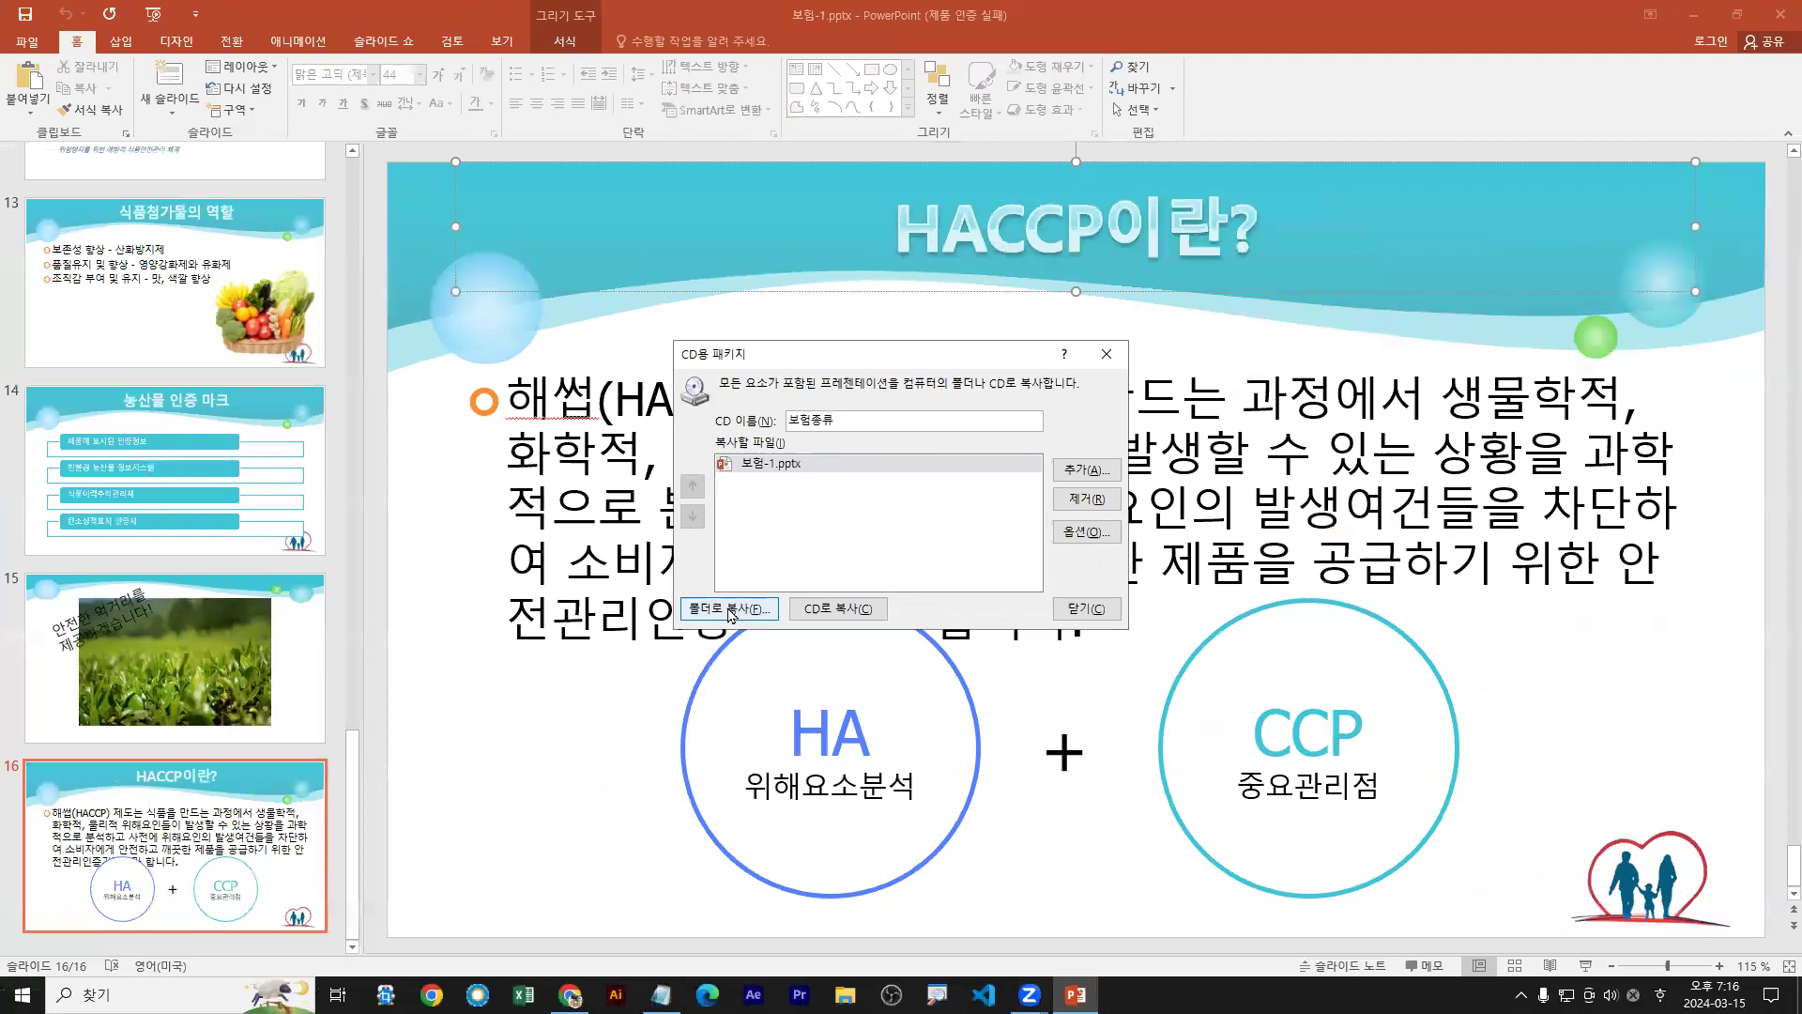
left_click(738, 724)
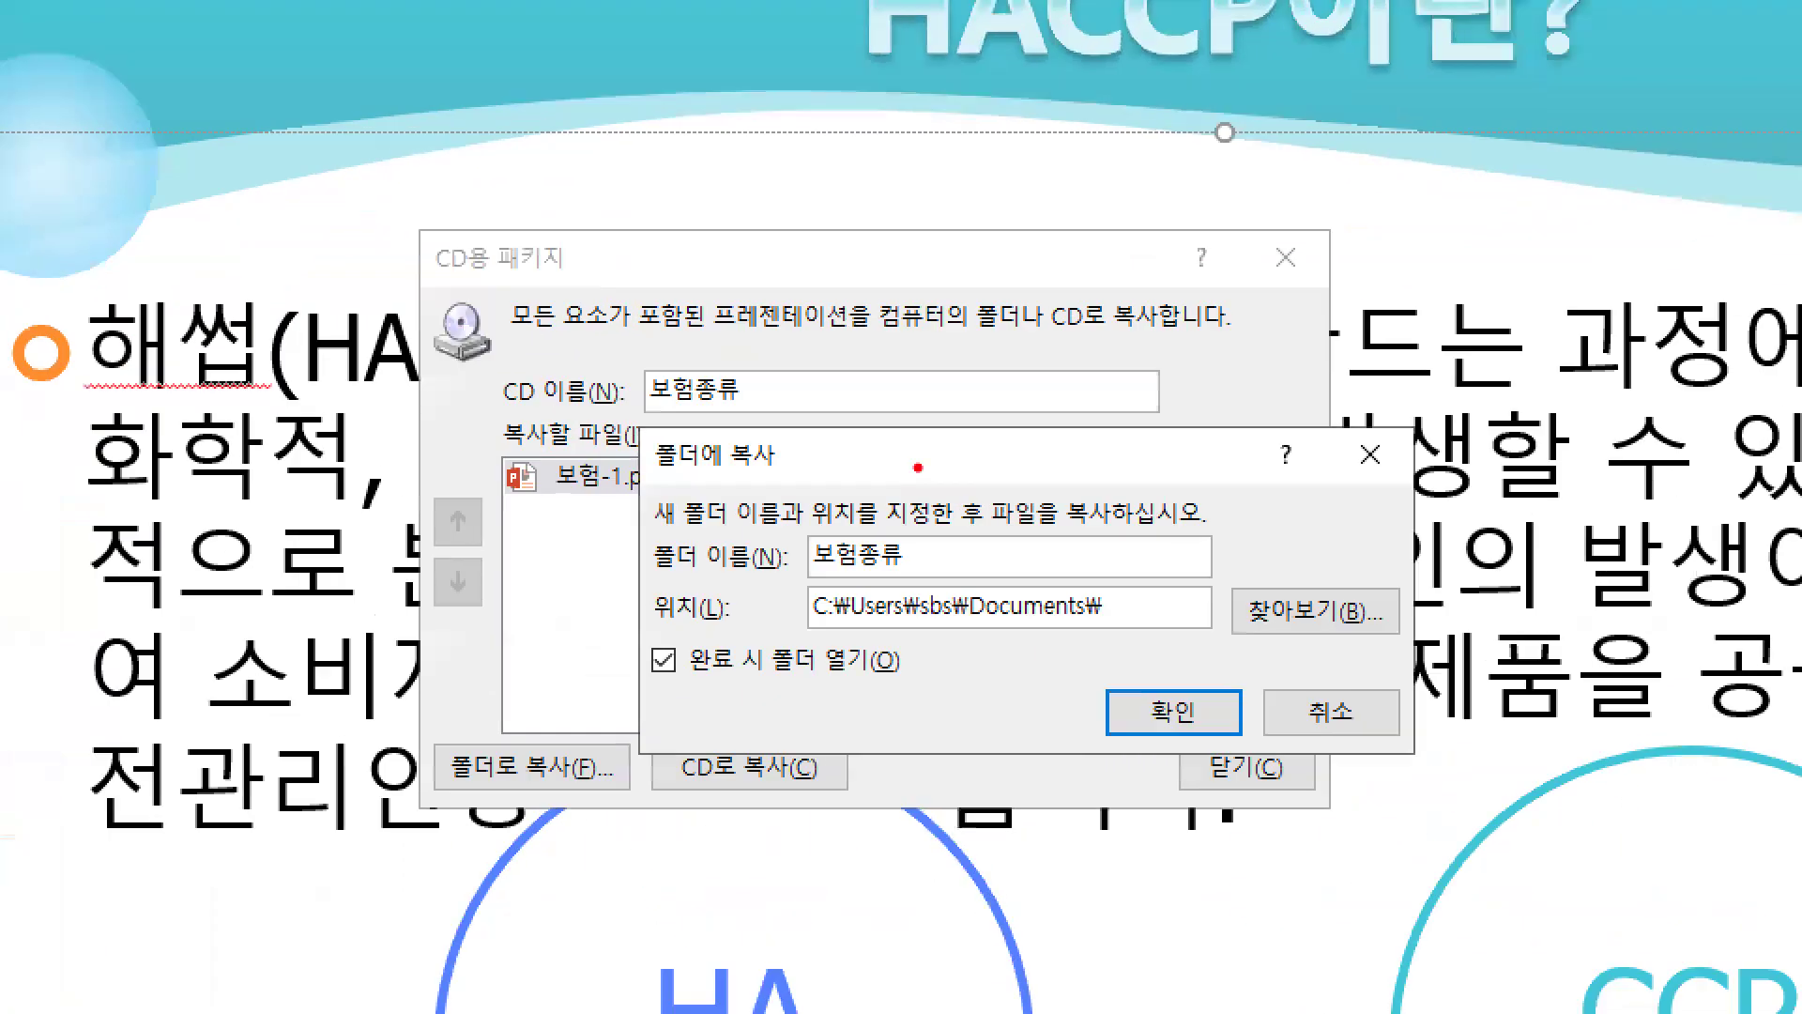
left_click_drag(541, 776, 576, 840)
mouse_move(1215, 742)
left_mouse_down()
mouse_move(1154, 696)
mouse_move(1206, 740)
left_mouse_up()
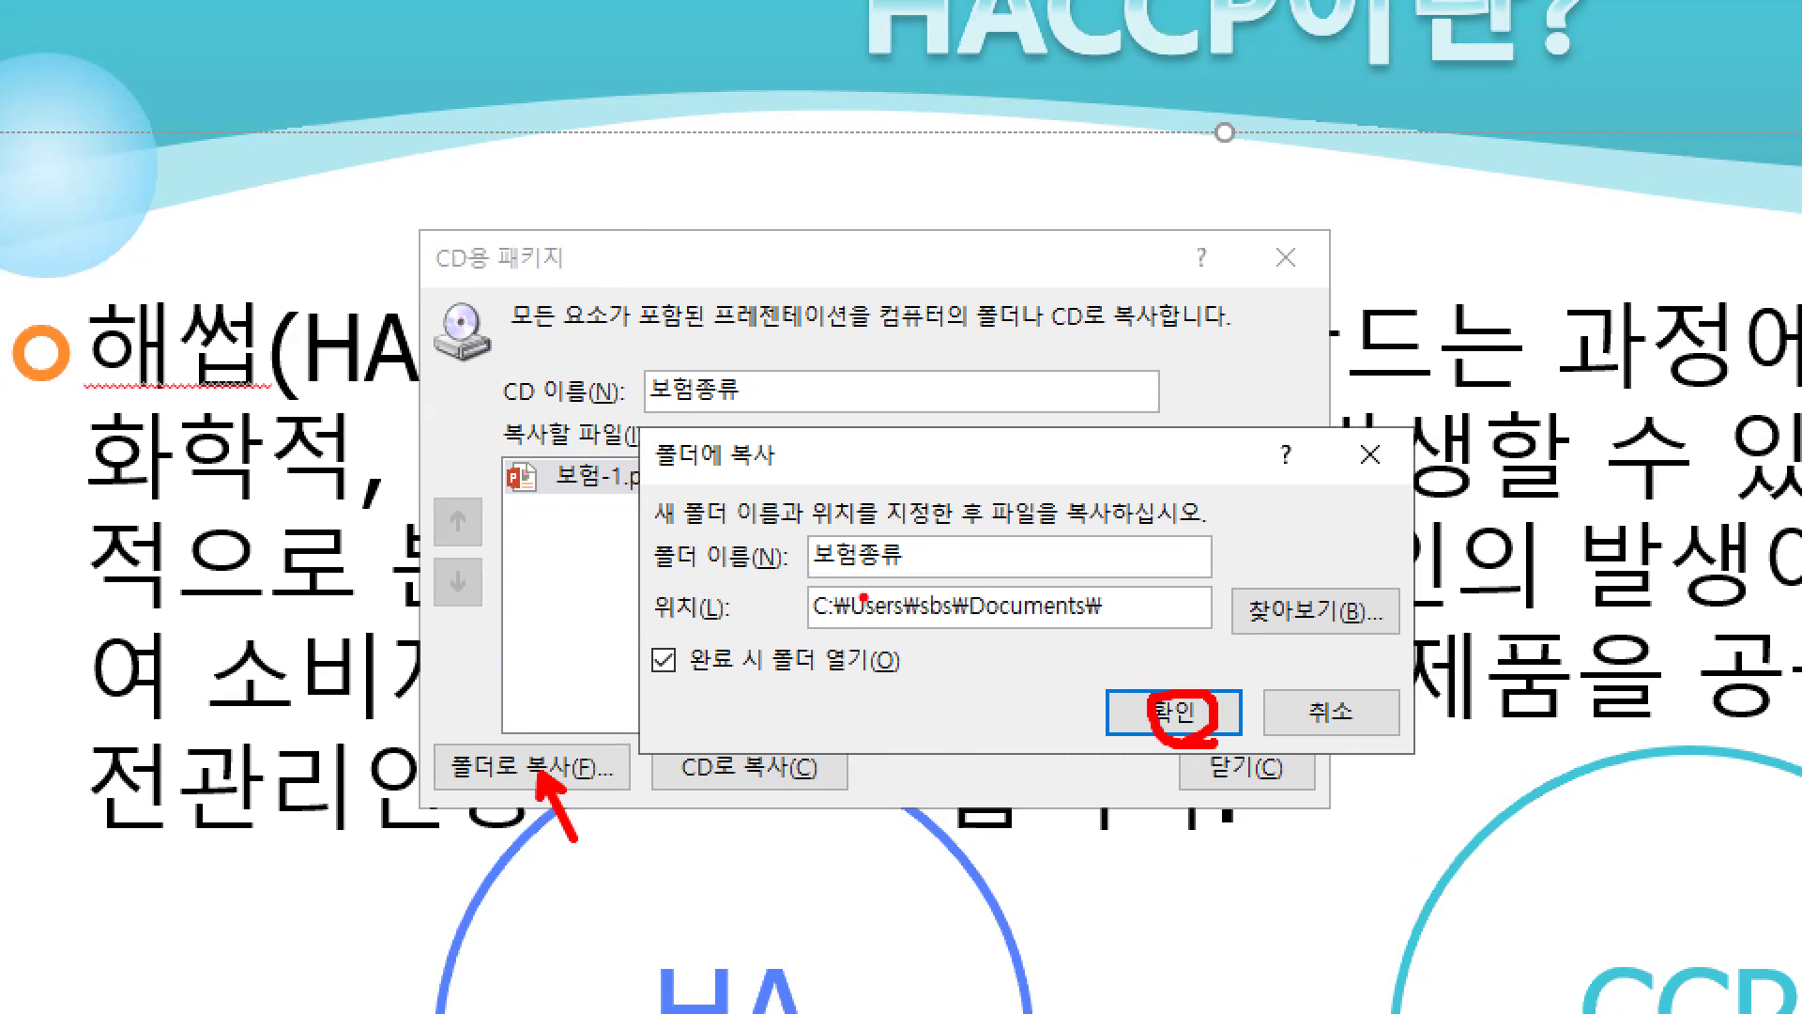
left_click_drag(911, 546, 957, 566)
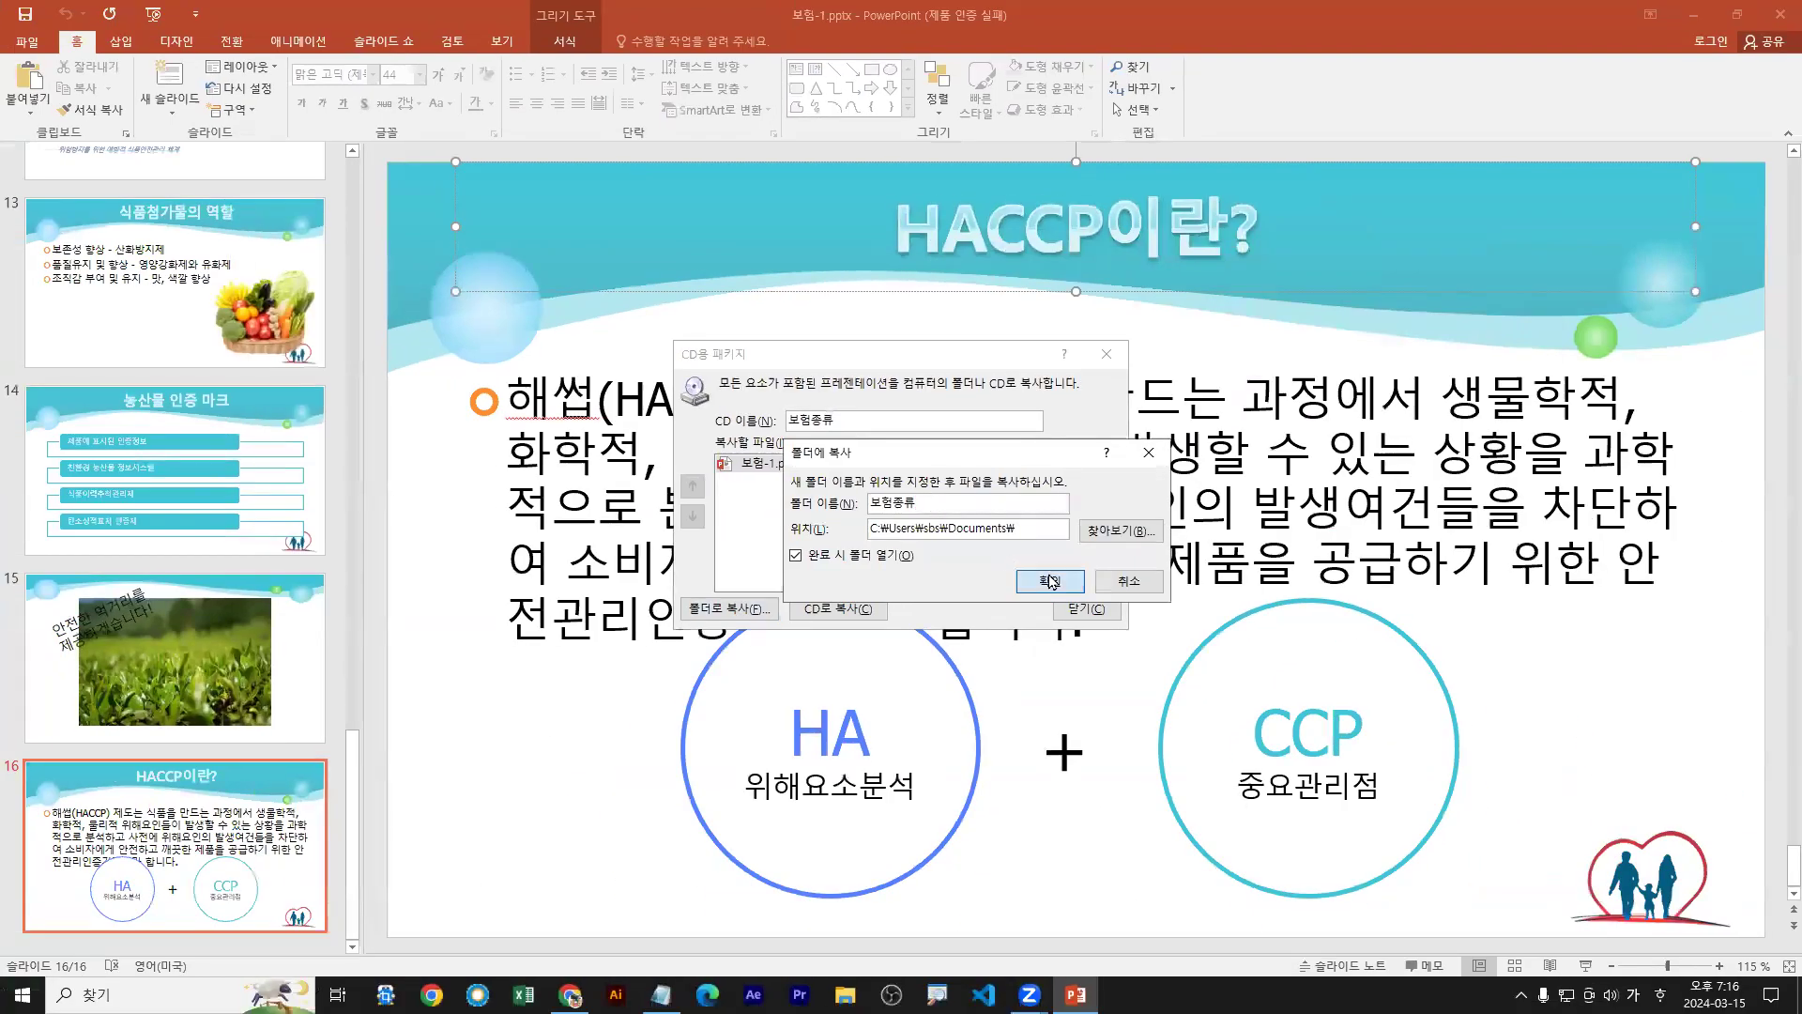
left_click(1175, 711)
left_click_drag(967, 459, 1010, 565)
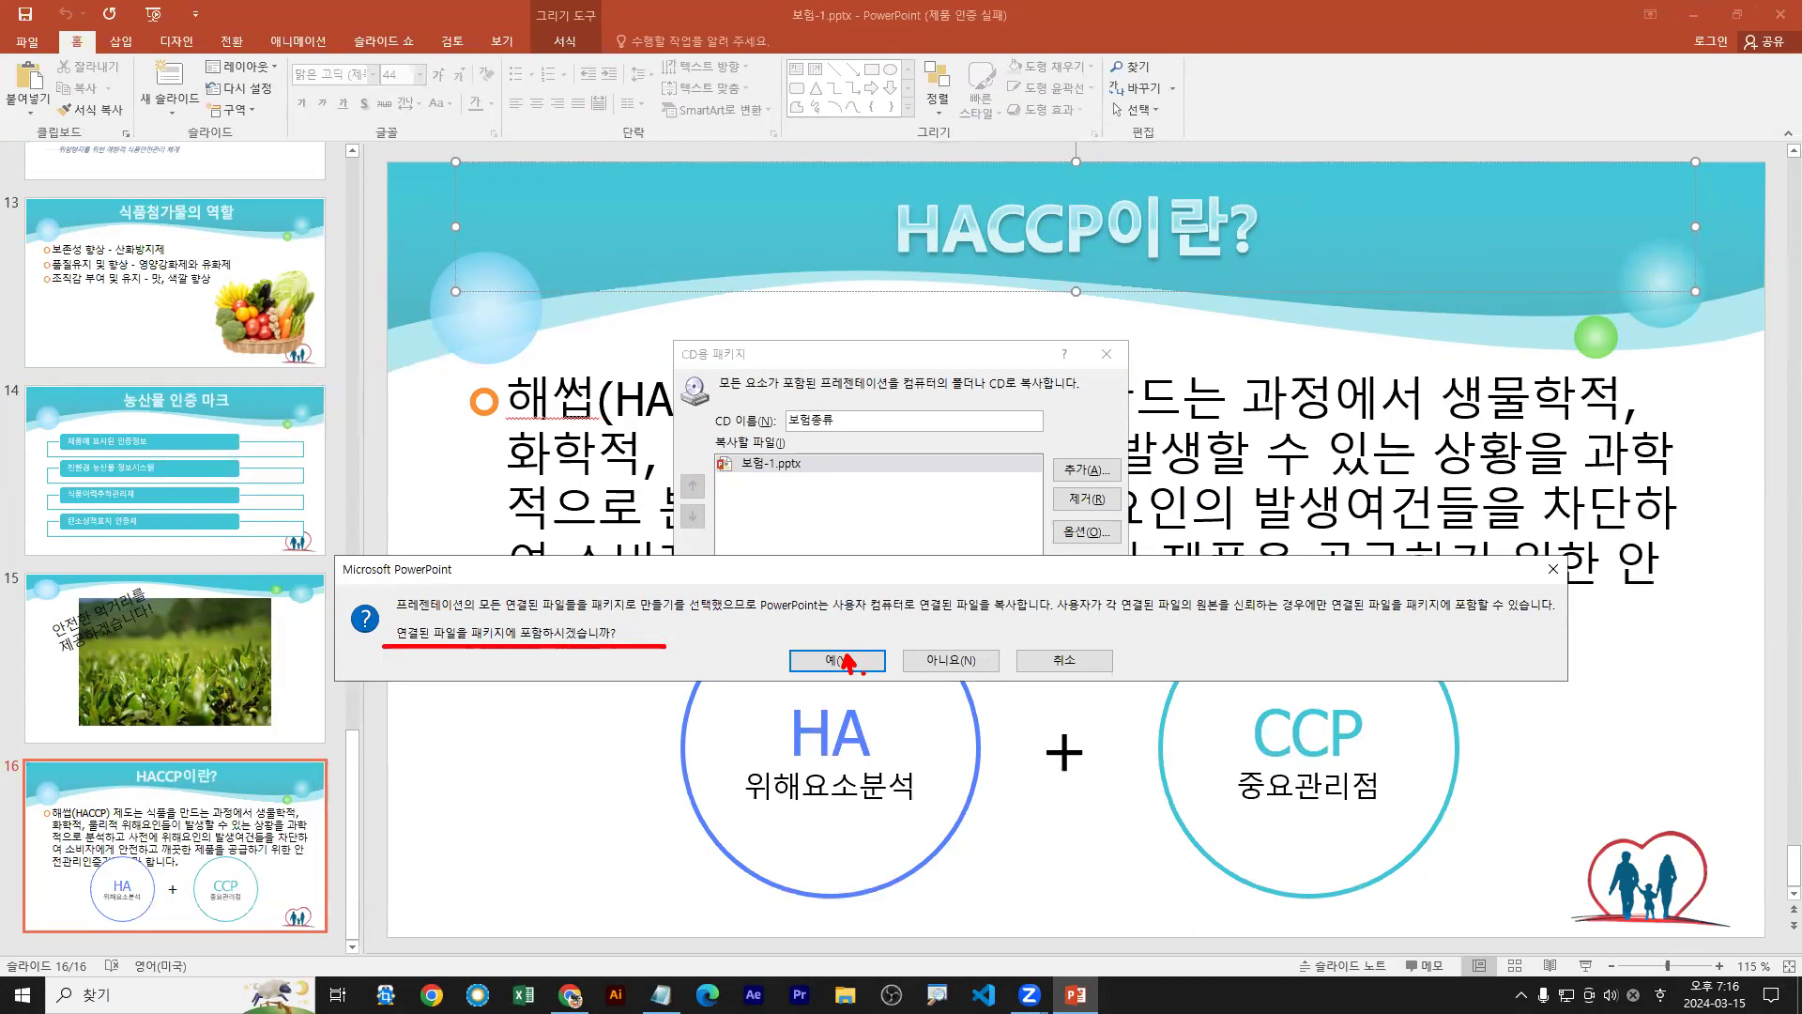
left_click(837, 660)
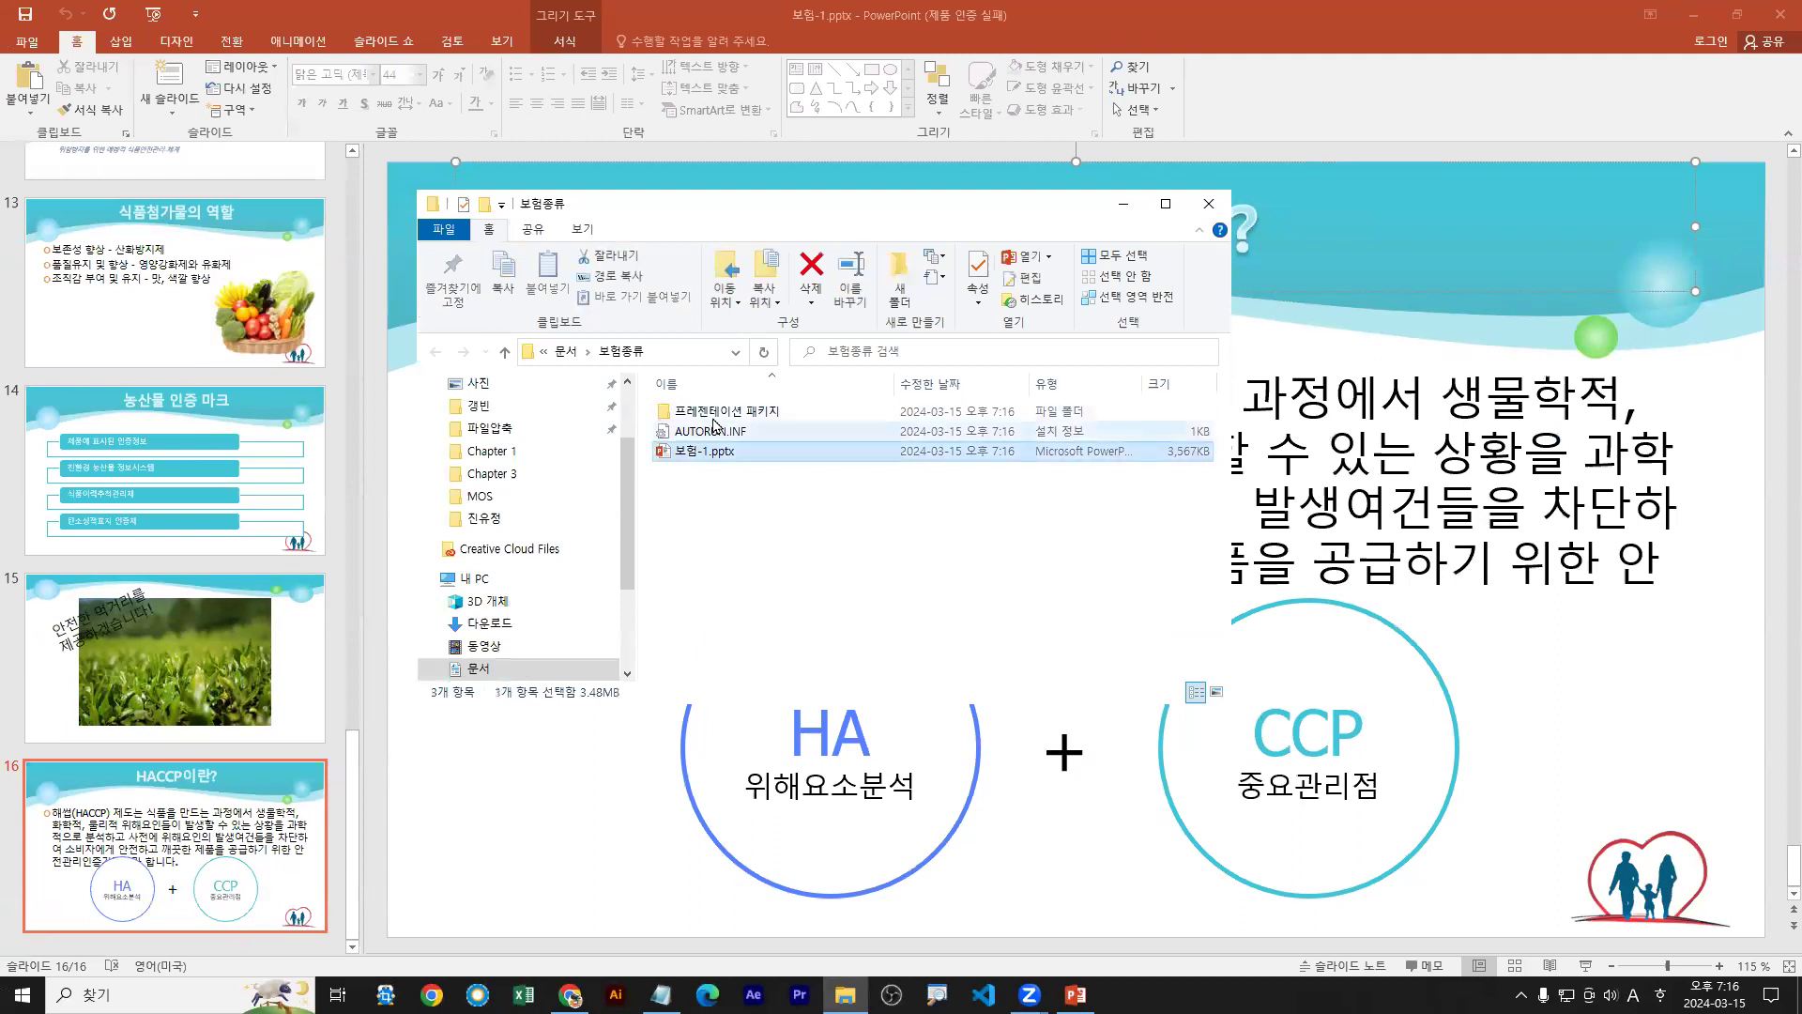
Delete the 보험종류 and 보험종류0222 folders from Documents and close File Explorer
left_click(713, 411)
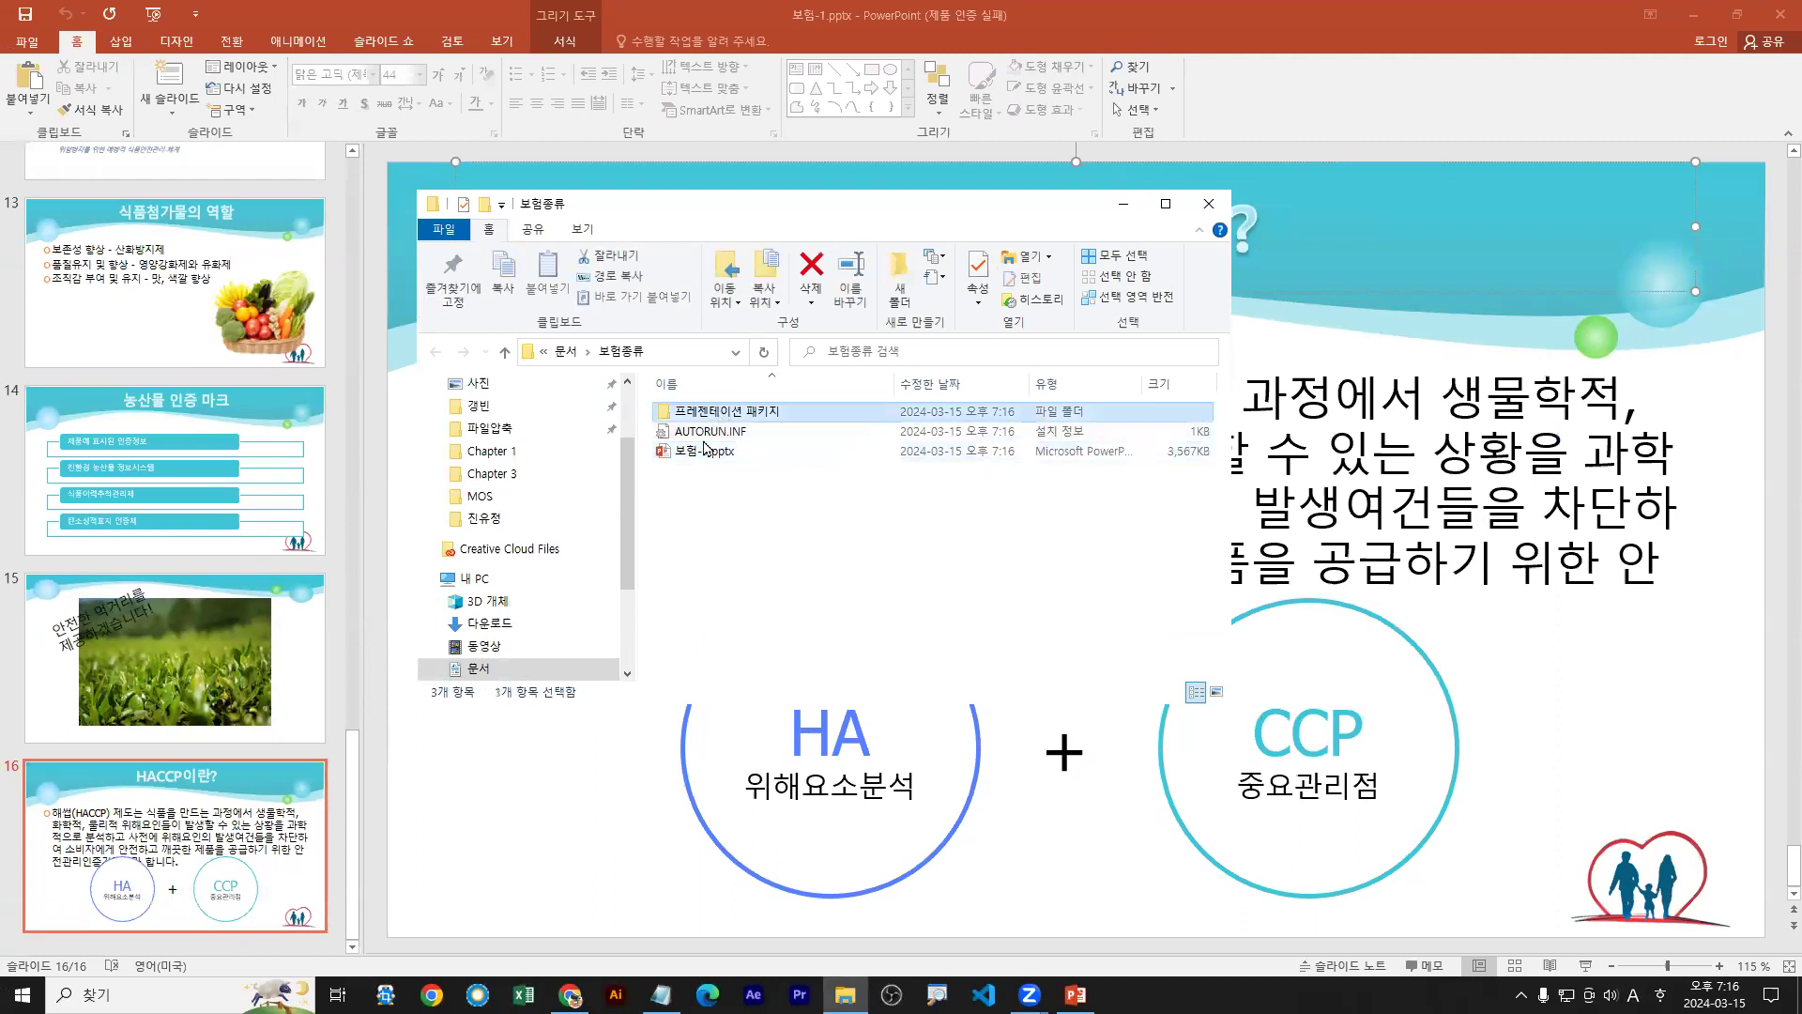
left_click(566, 352)
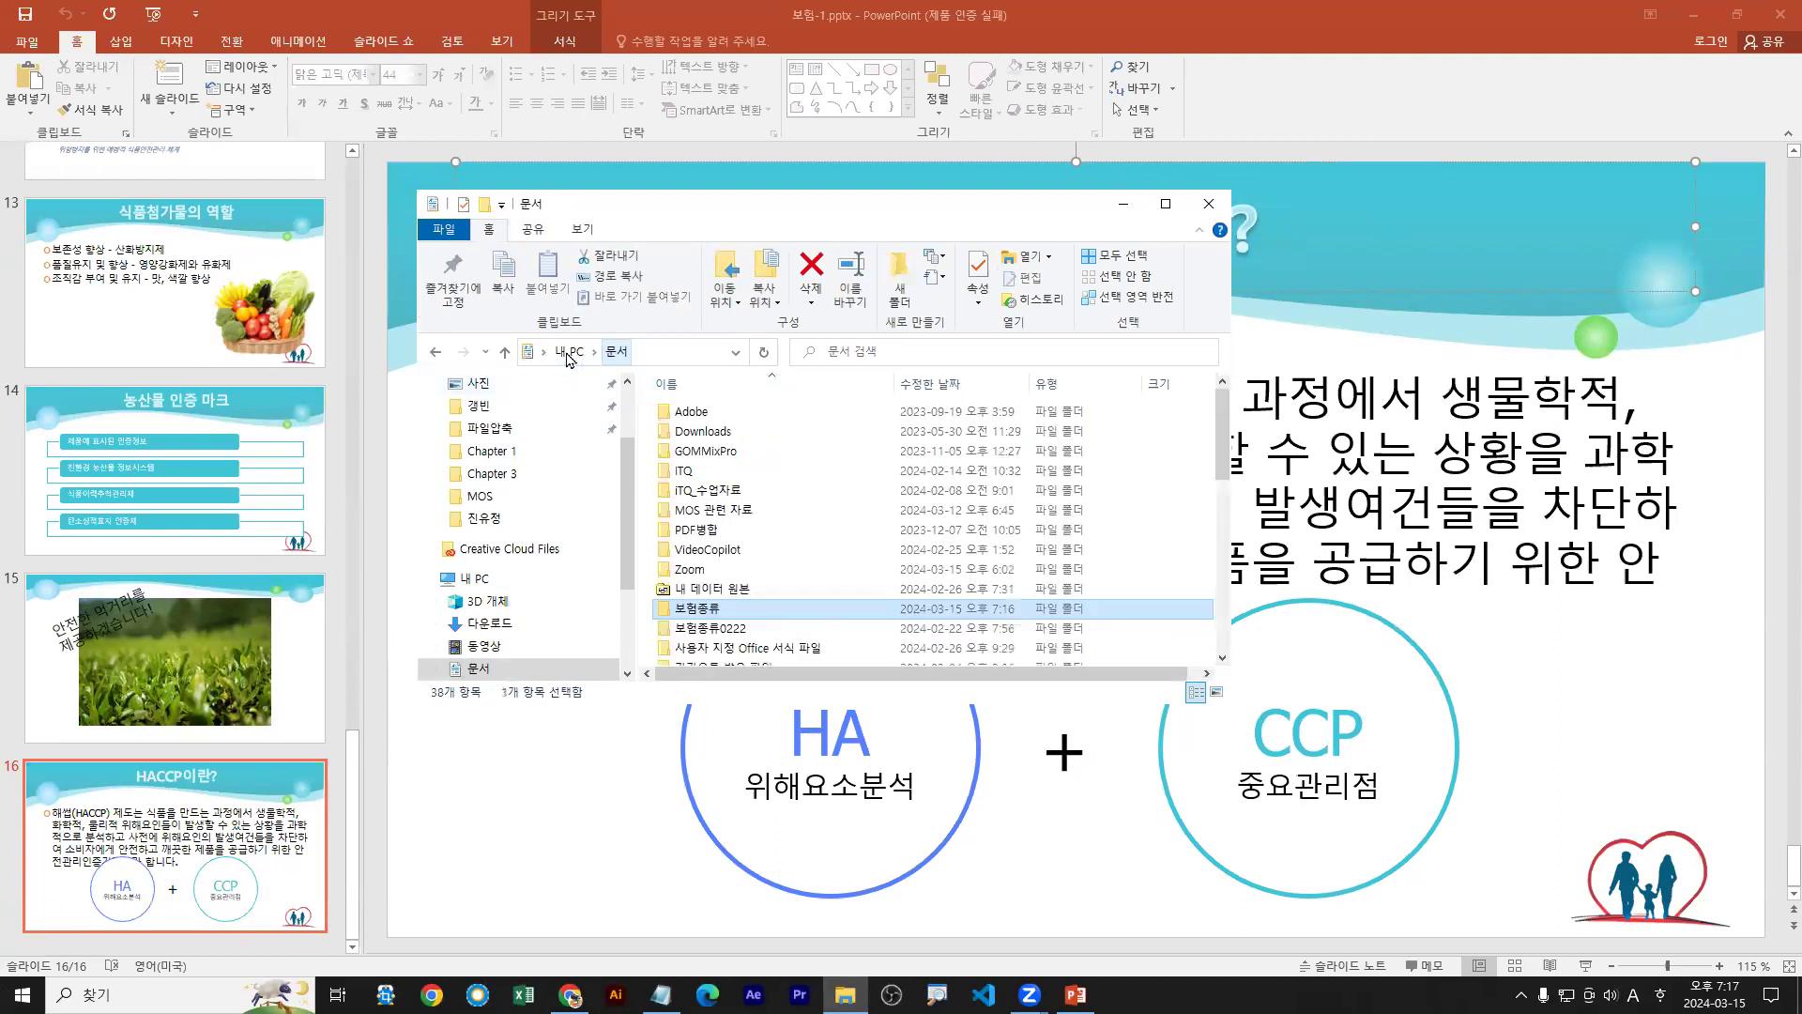
left_click(708, 628, "ctrl")
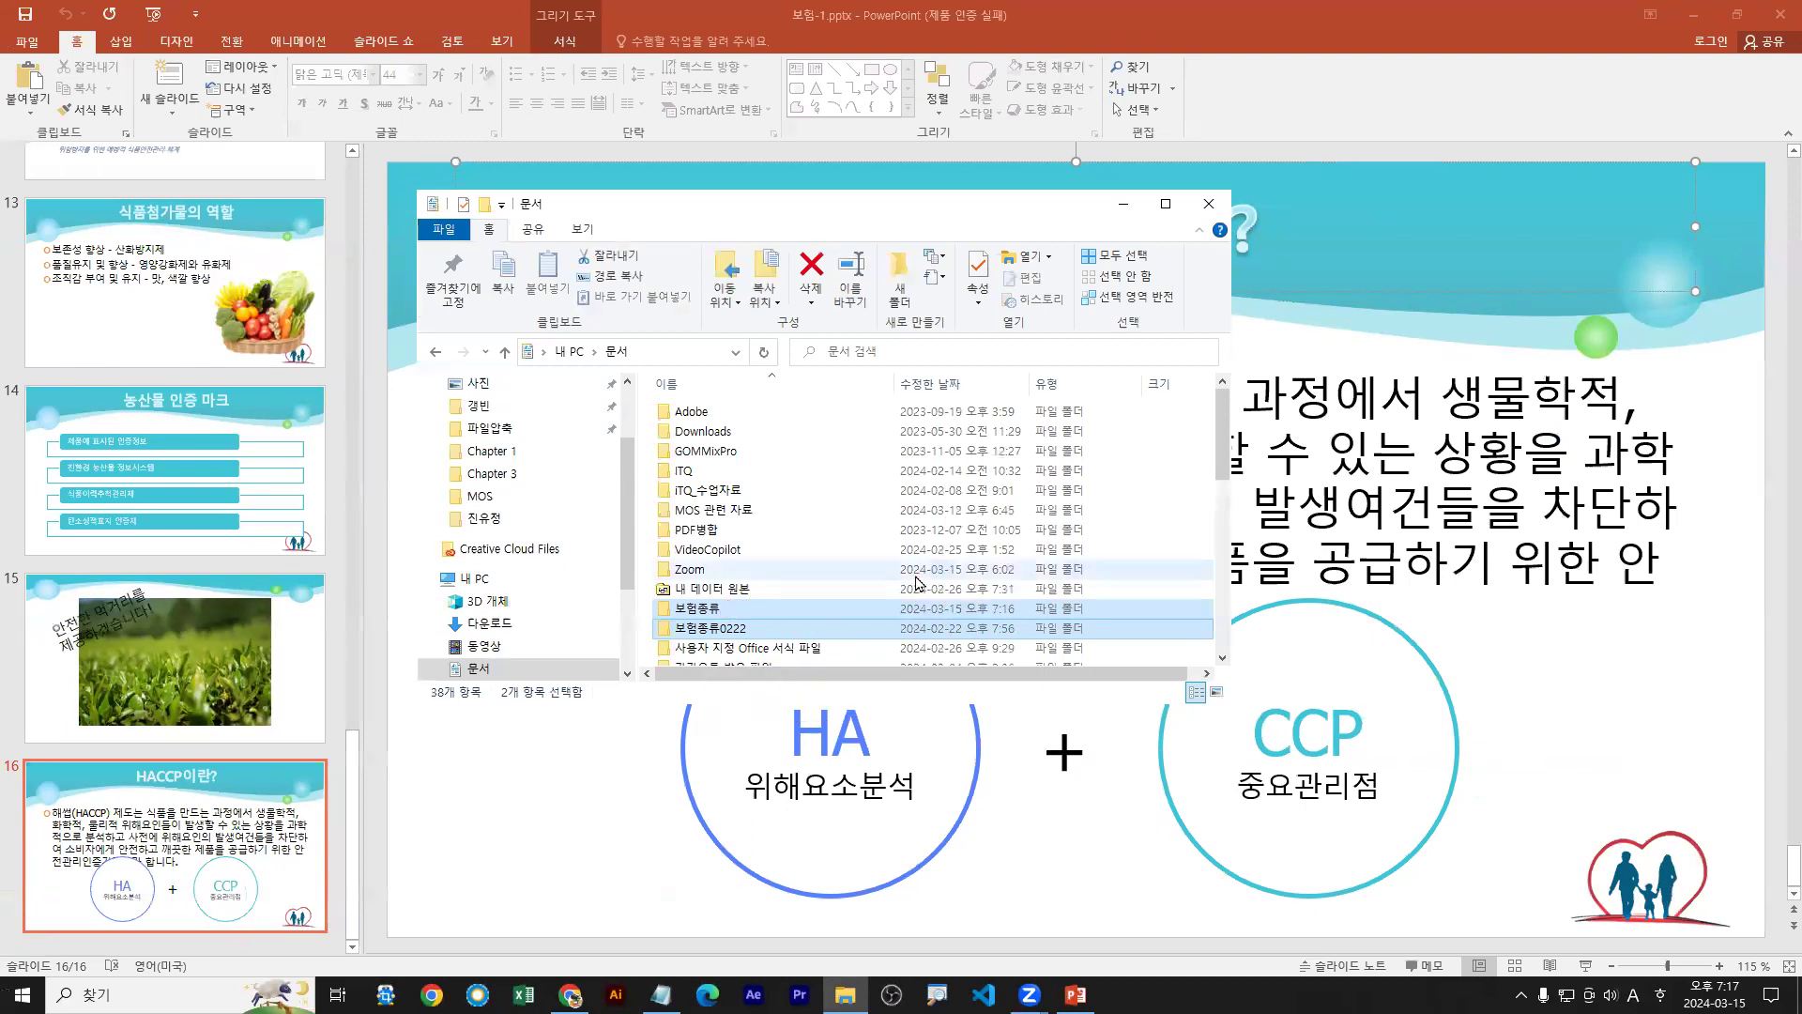
key("Delete")
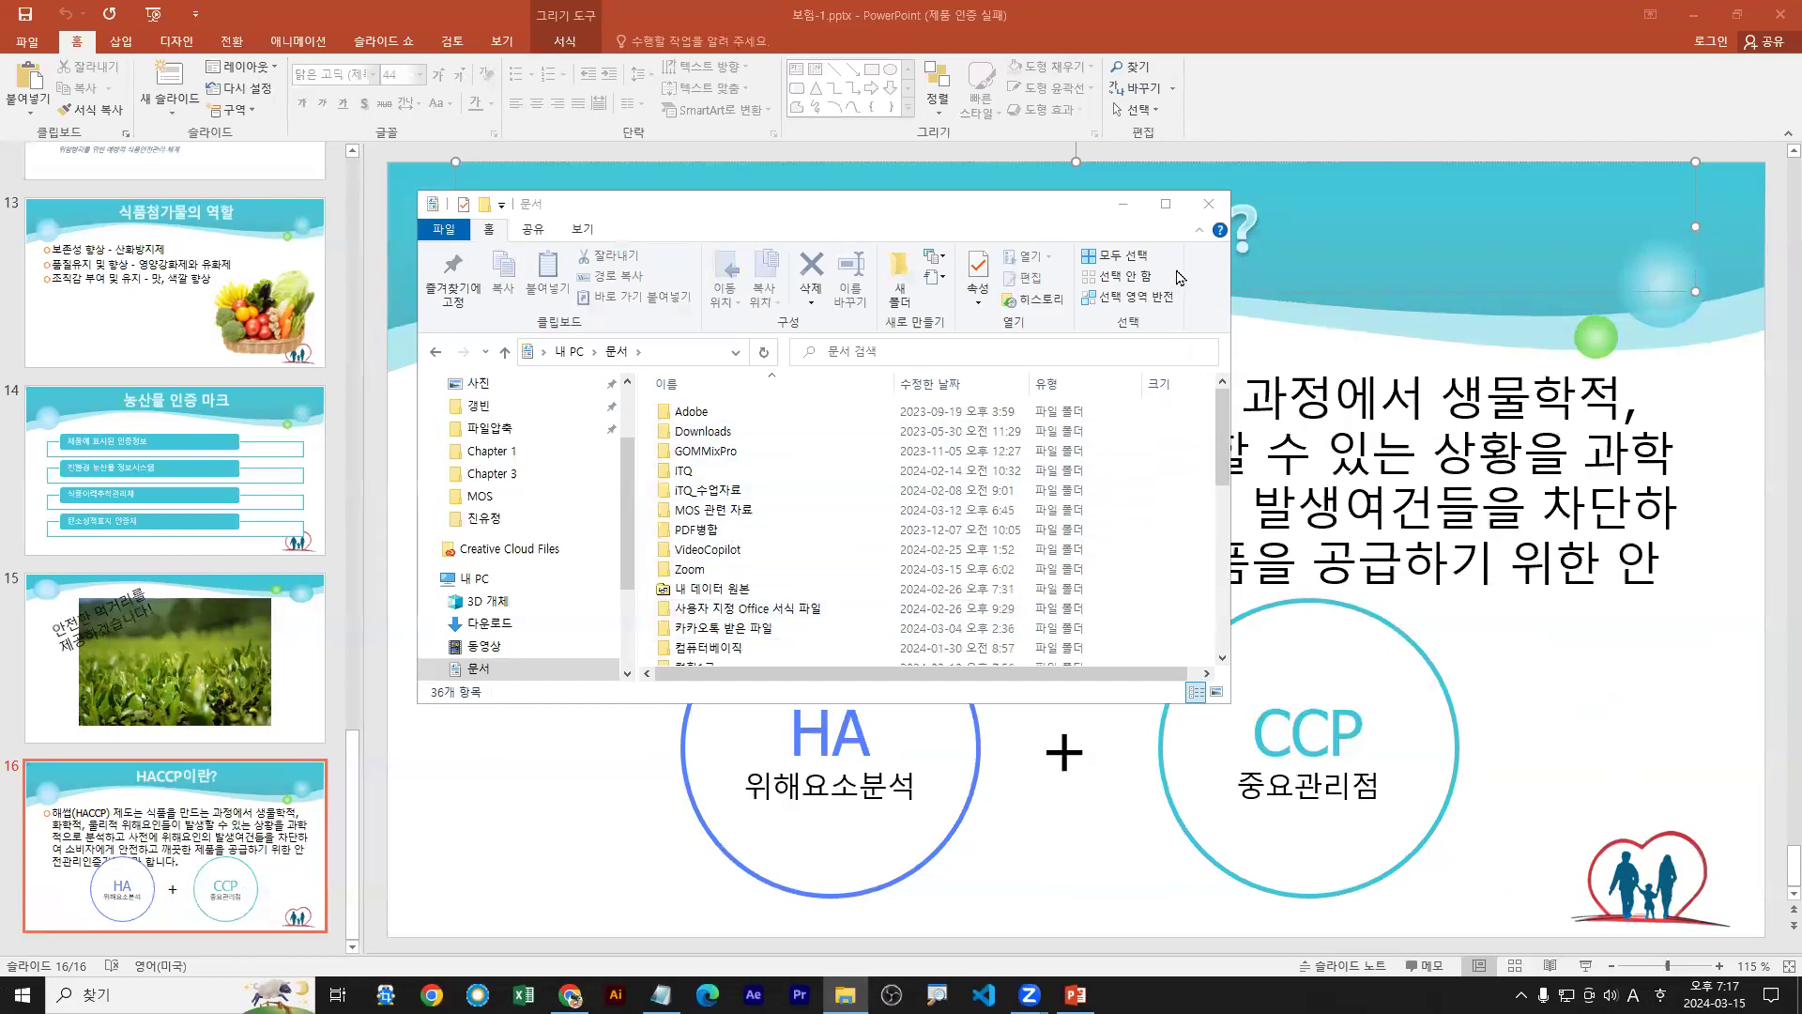
left_click(1208, 204)
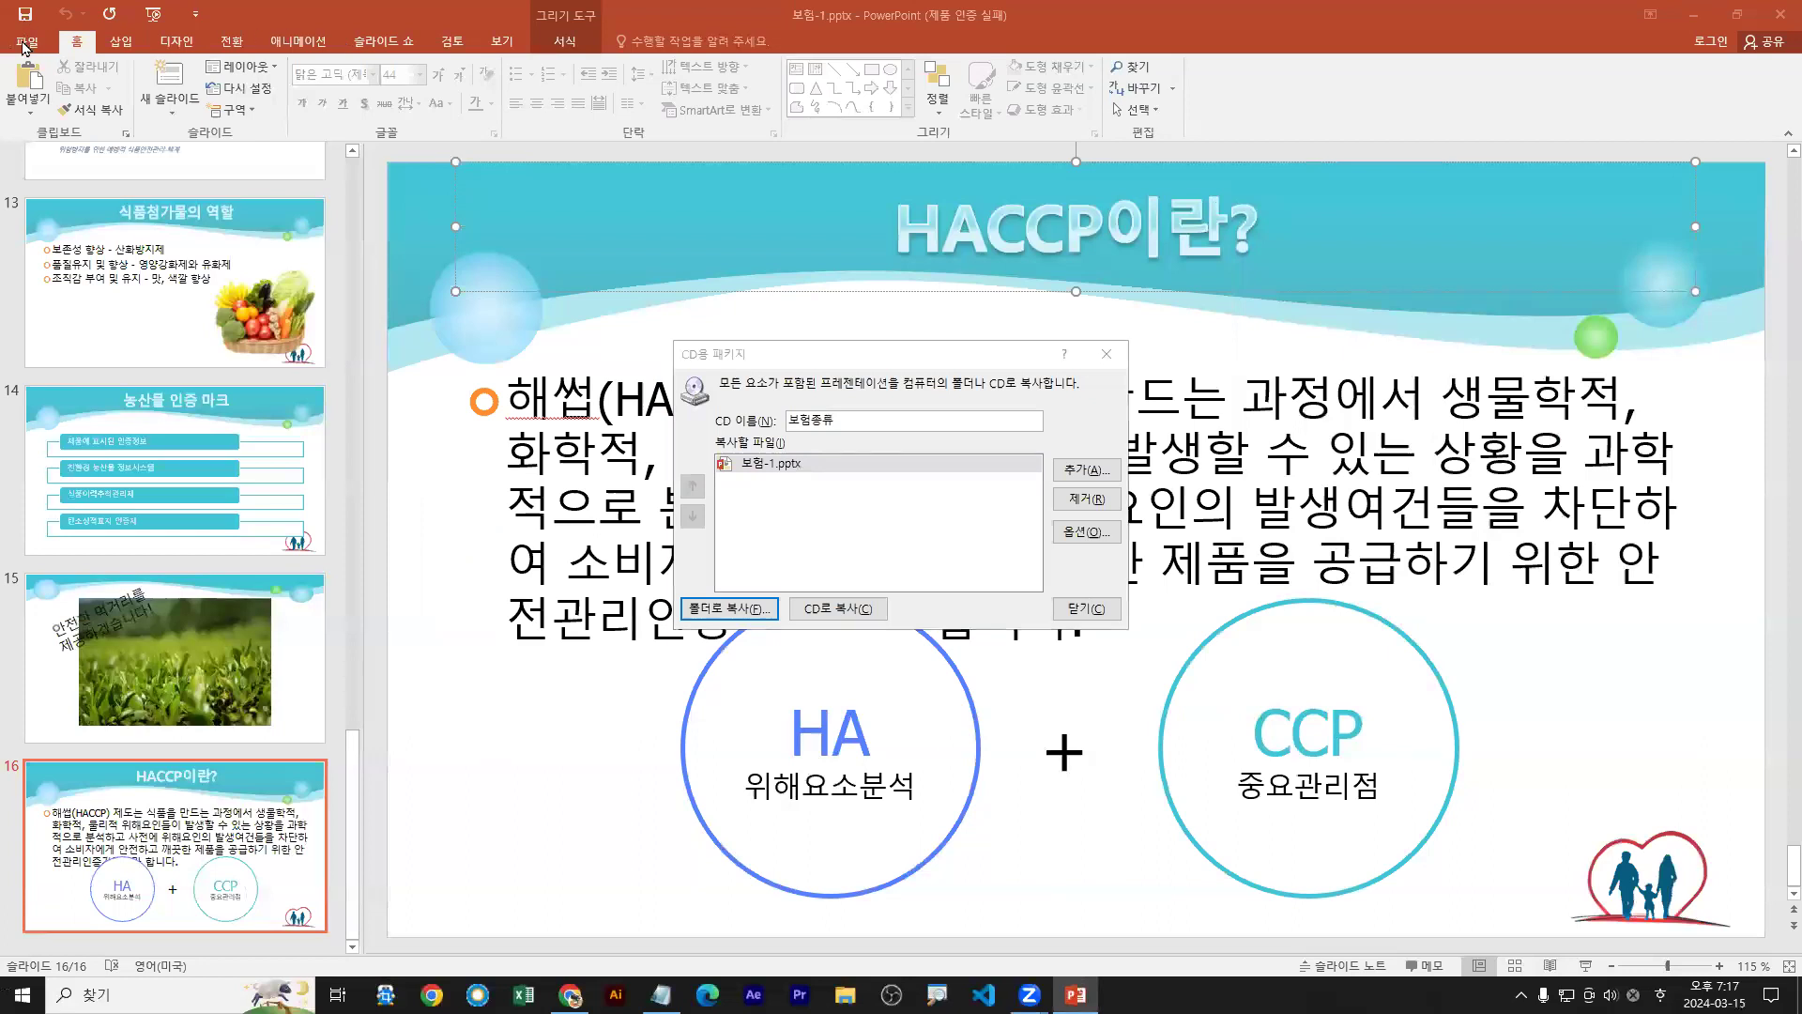
Close the Package for CD dialog and show Media Compression choices on the Info page
left_click(1086, 608)
left_click(29, 42)
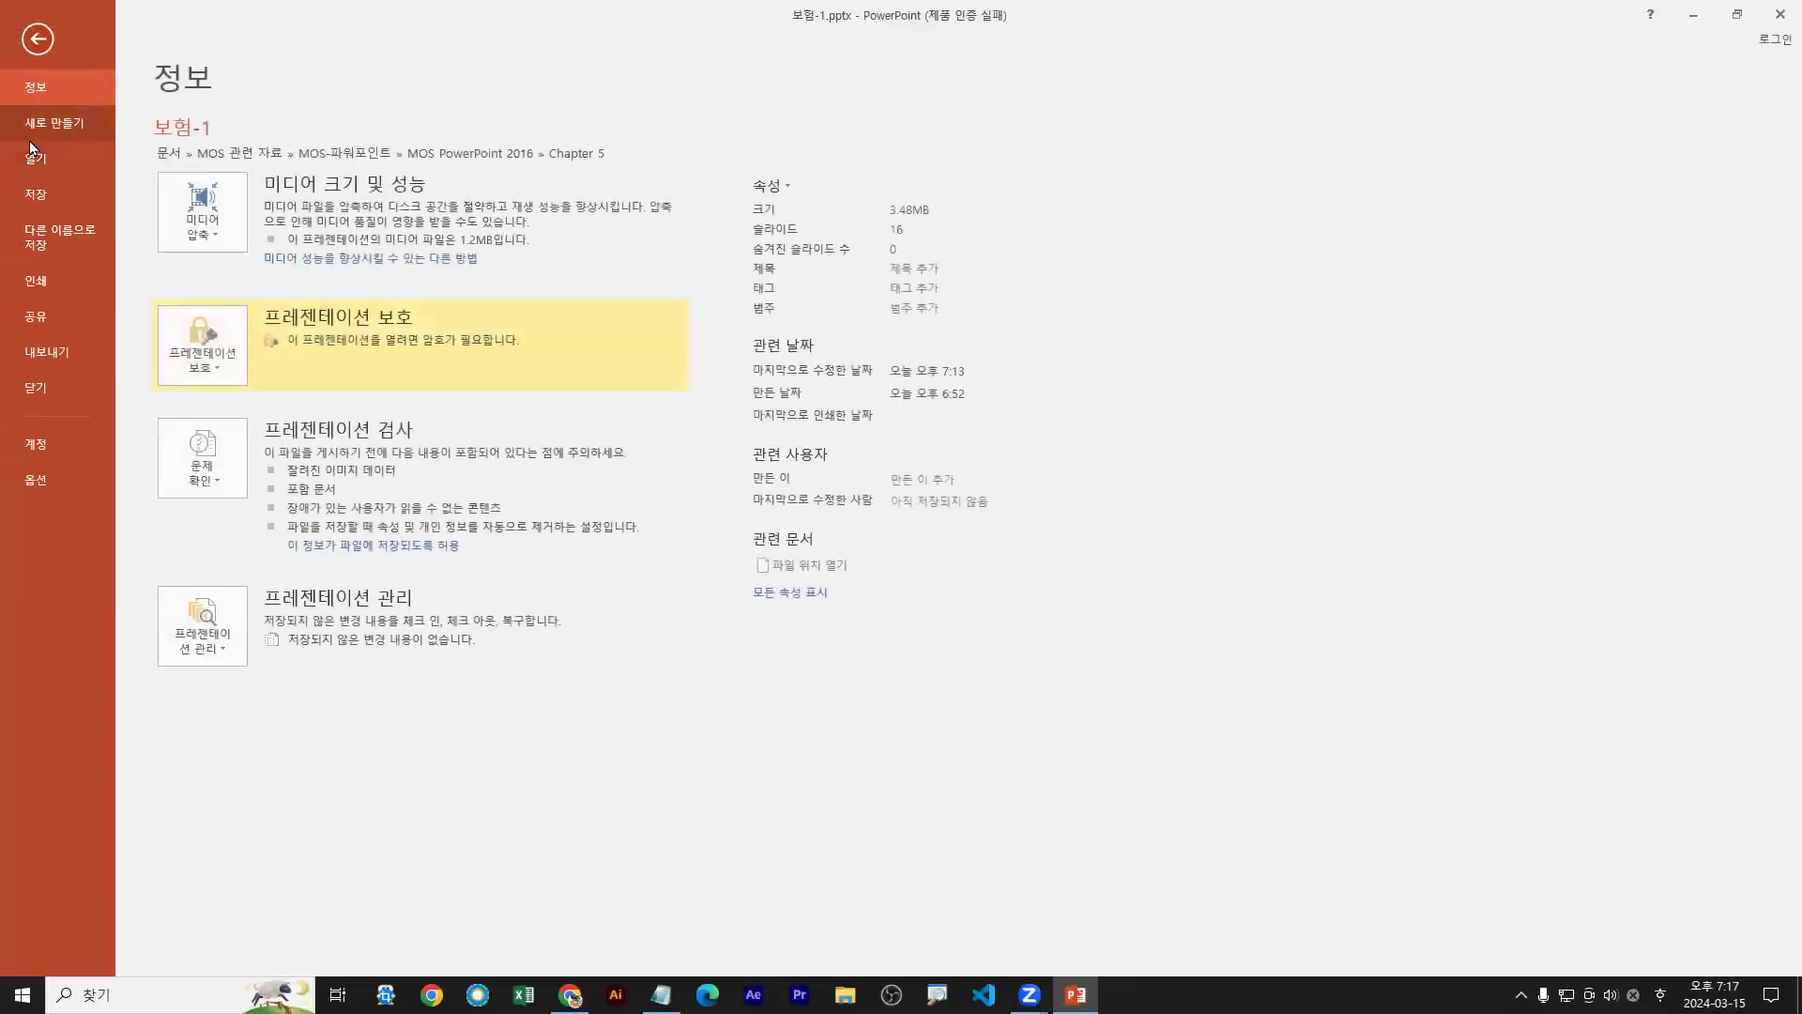
left_click(210, 240)
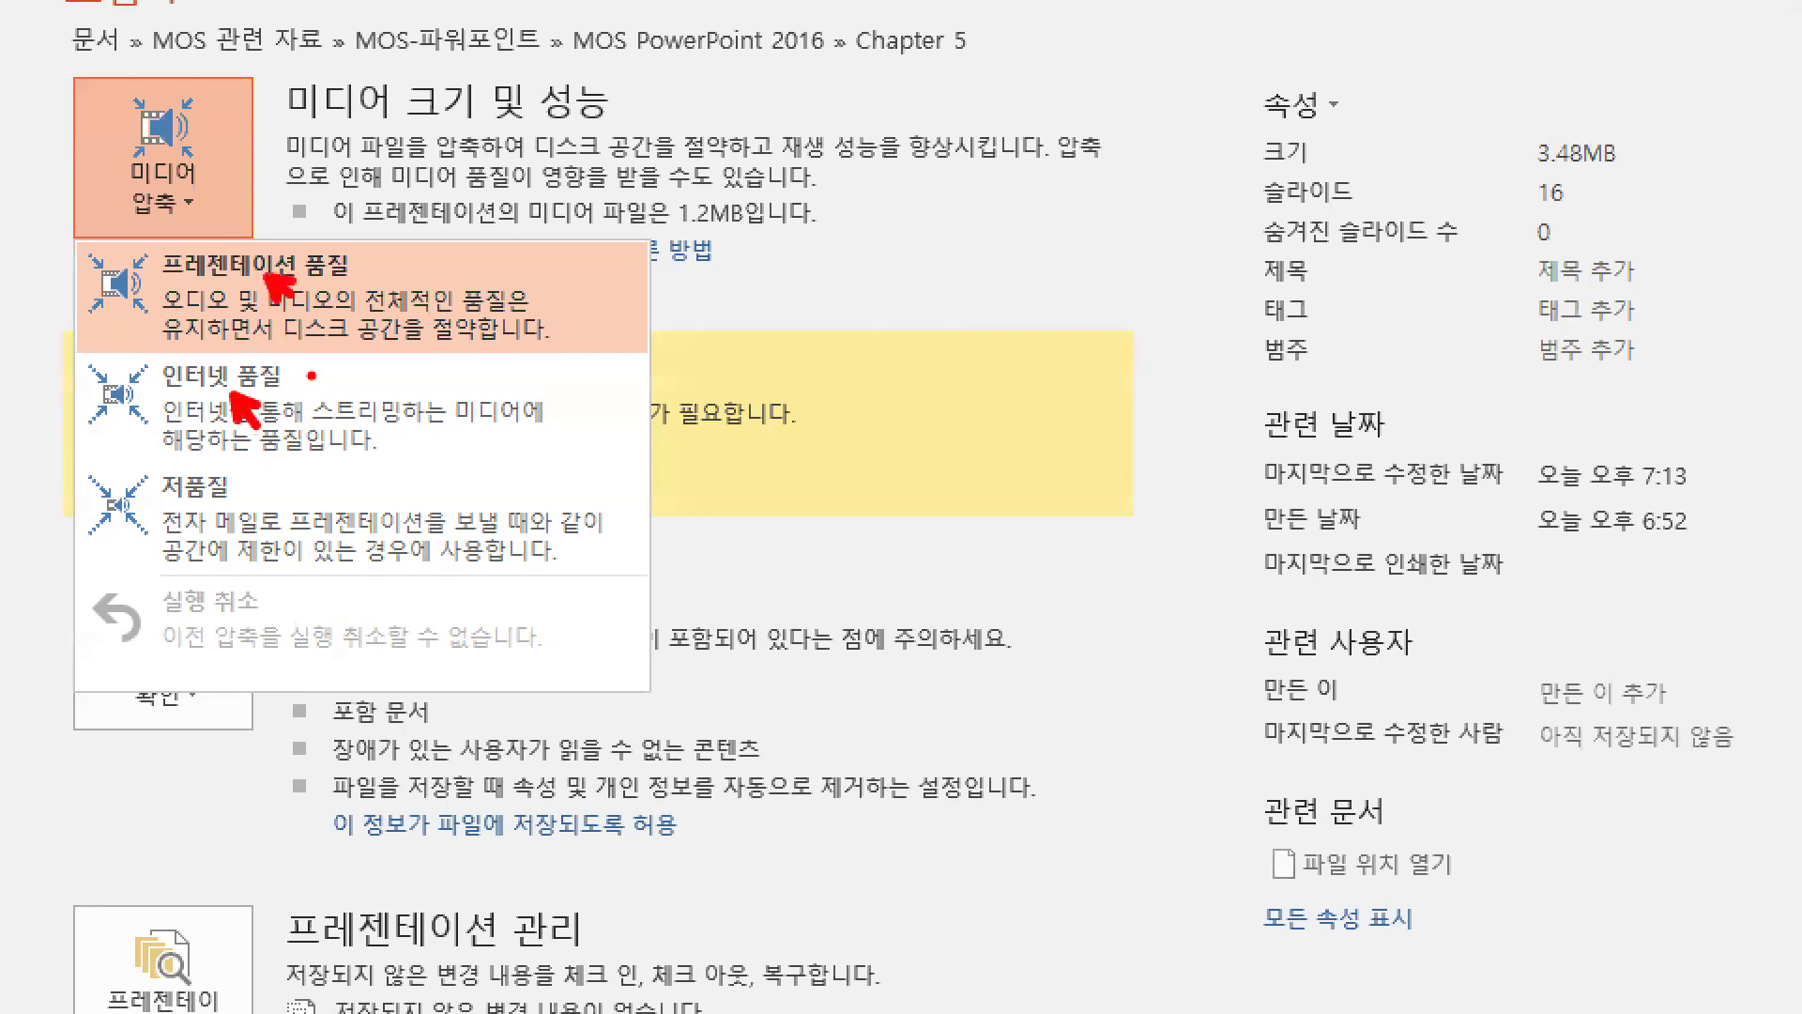
Look over the media compression quality options, then dismiss the menu
mouse_move(360, 231)
left_mouse_down()
mouse_move(393, 231)
mouse_move(376, 281)
left_mouse_up()
left_click_drag(377, 240, 399, 240)
key("e")
left_click_drag(300, 285, 334, 325)
left_click_drag(241, 415, 284, 447)
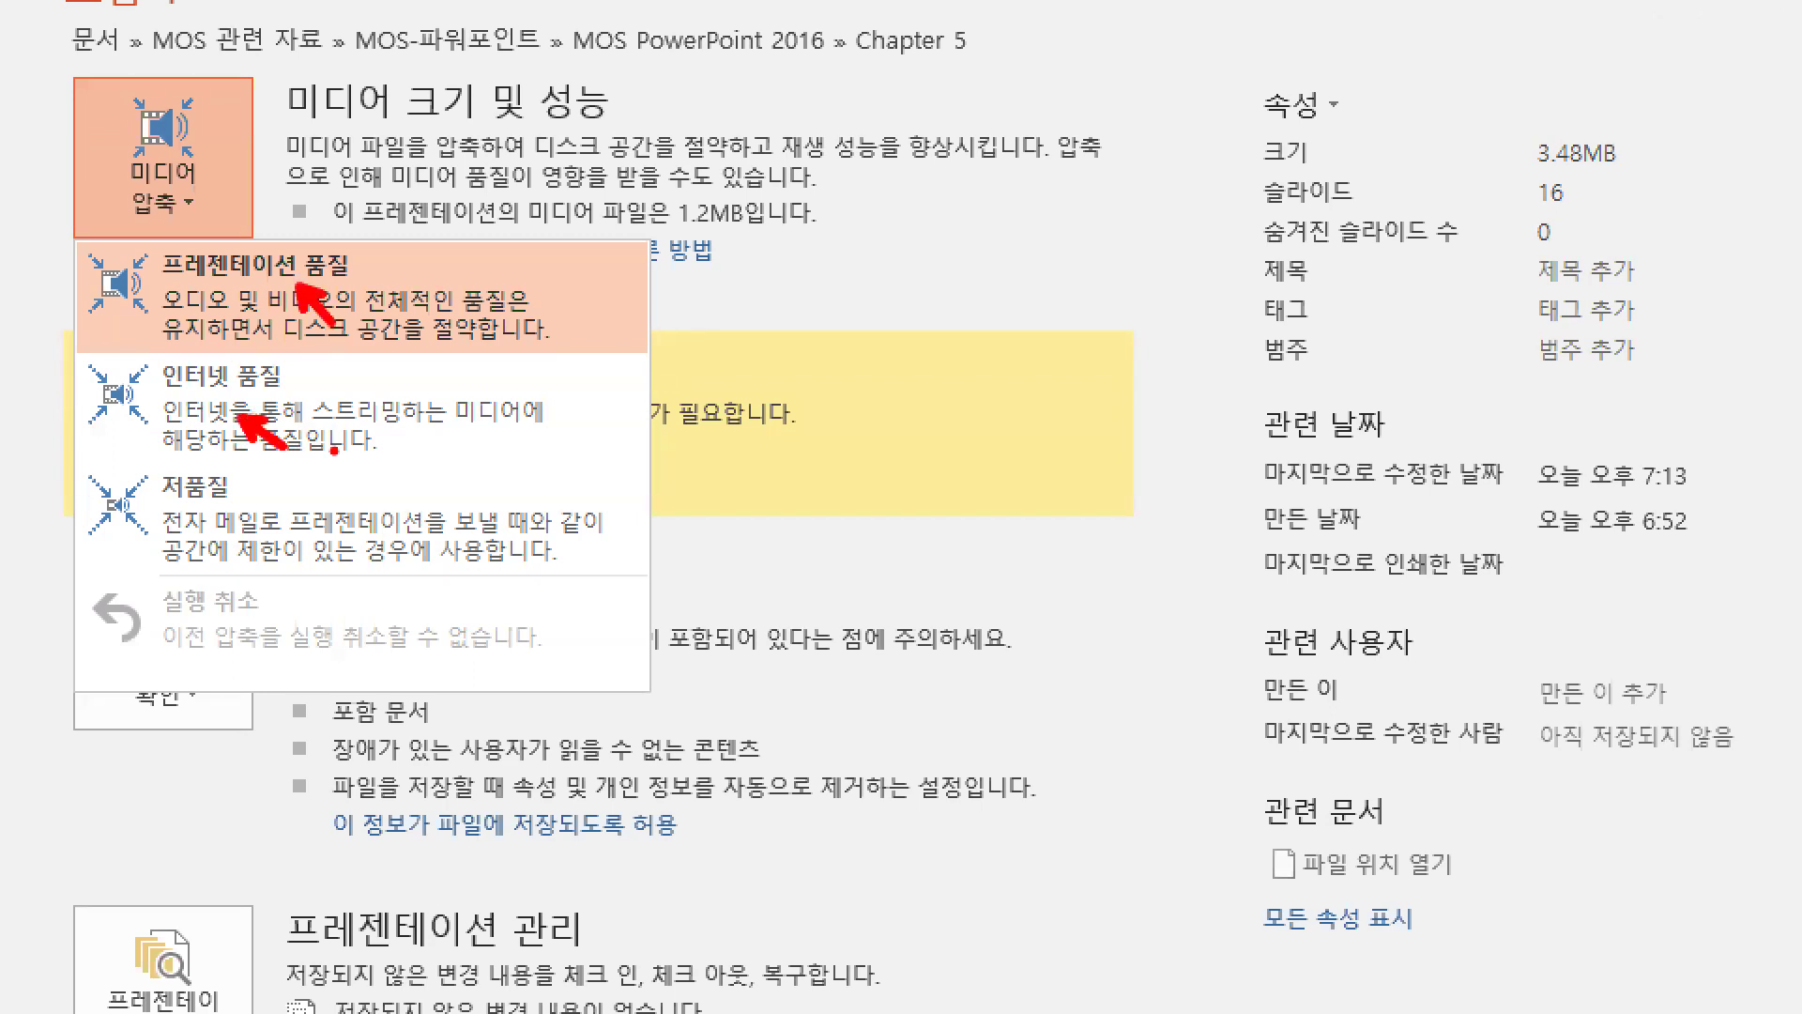
mouse_move(149, 287)
left_mouse_down()
mouse_move(375, 285)
mouse_move(147, 286)
left_mouse_up()
key("b")
left_click_drag(158, 394, 309, 393)
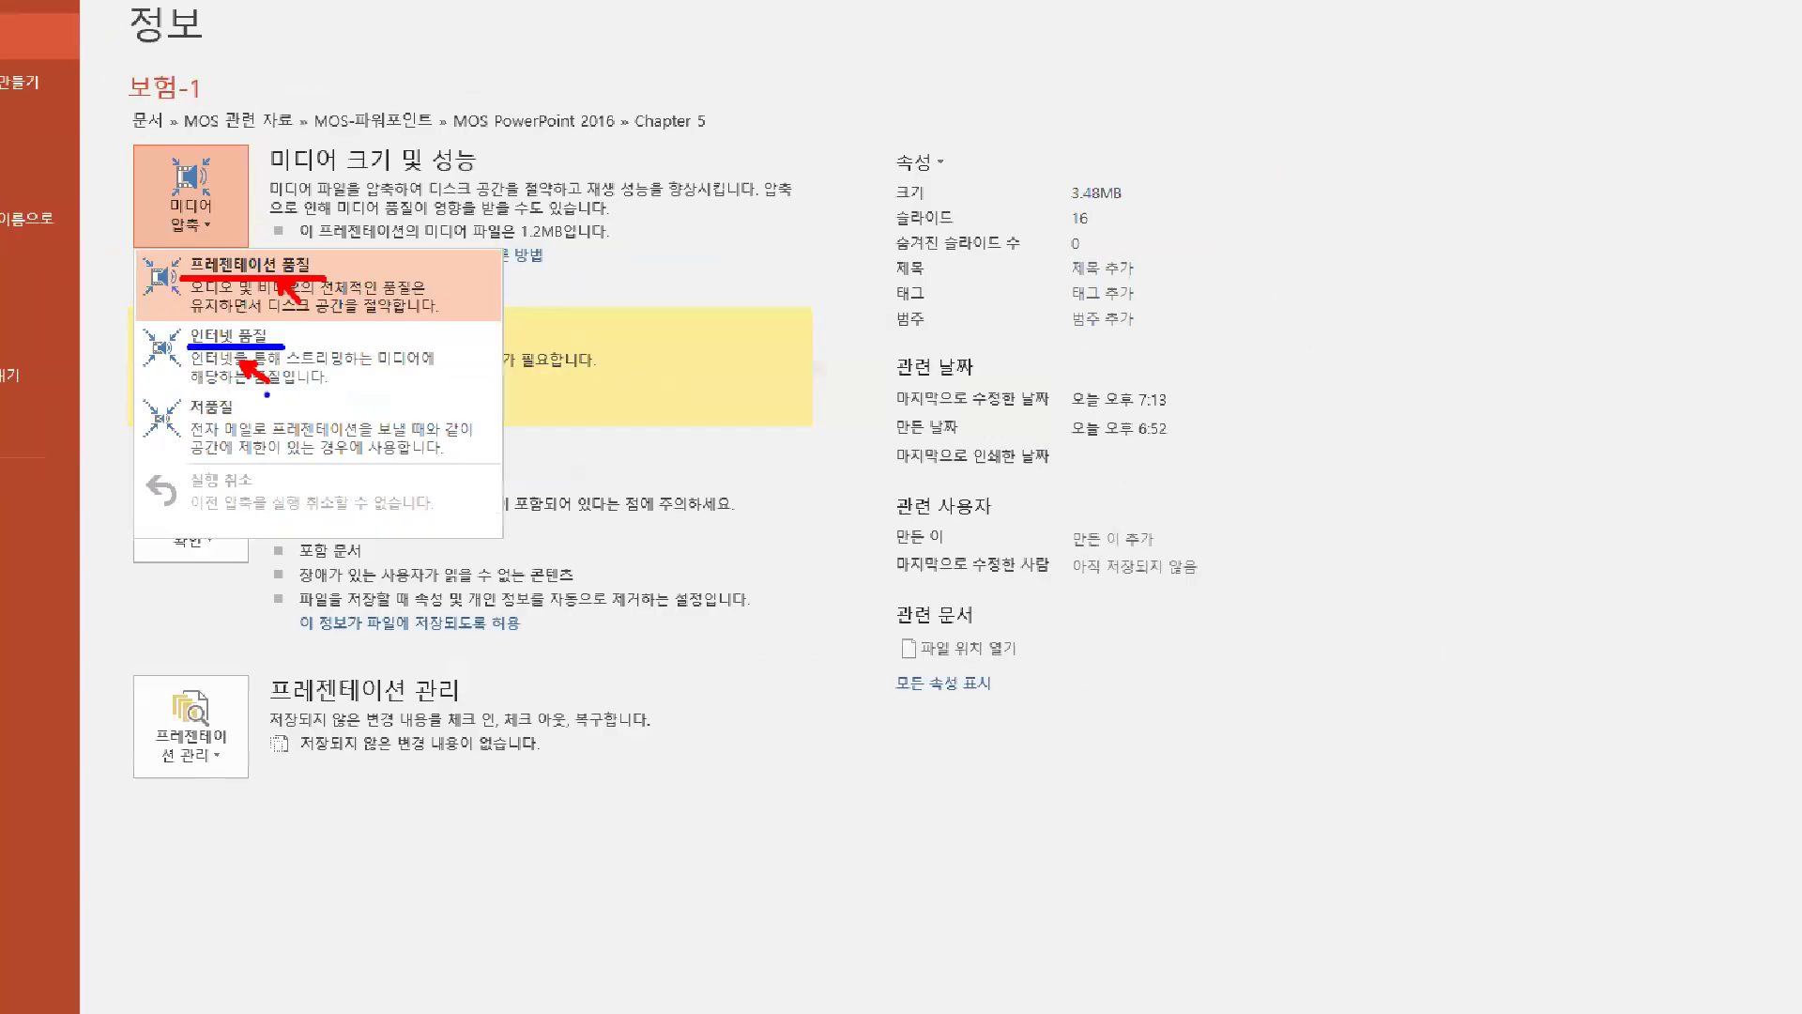
key("Escape")
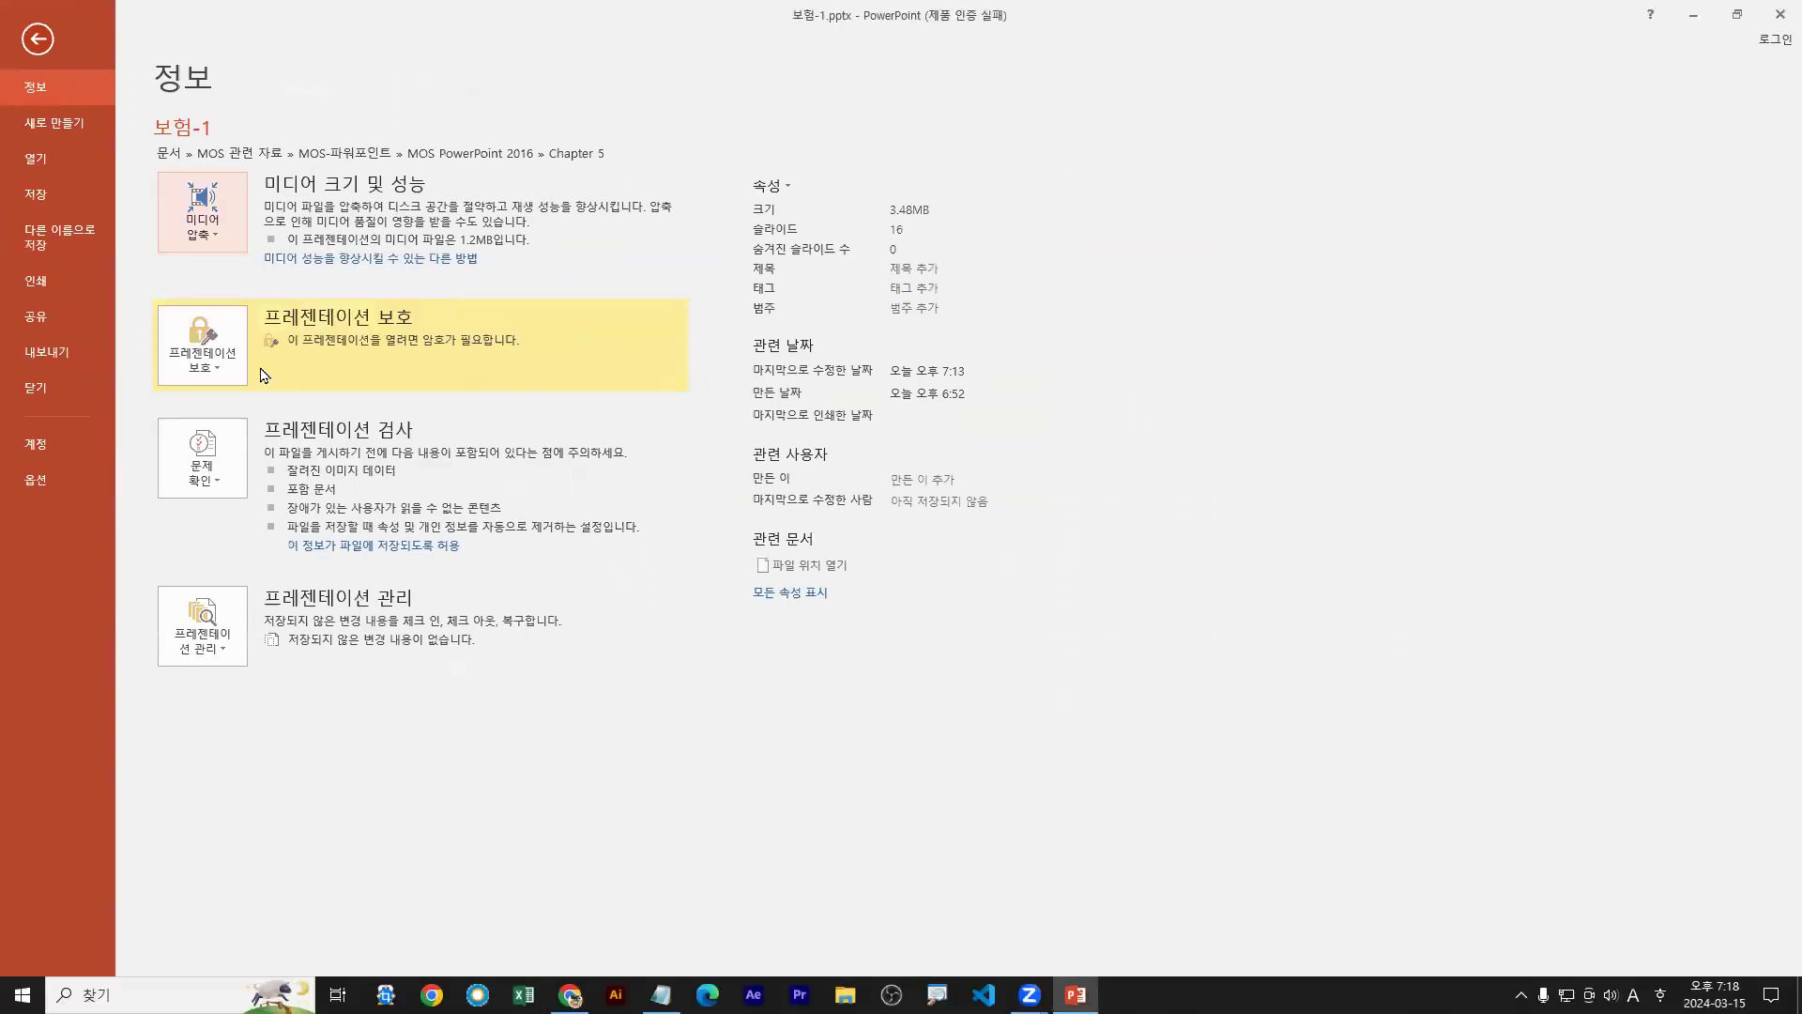